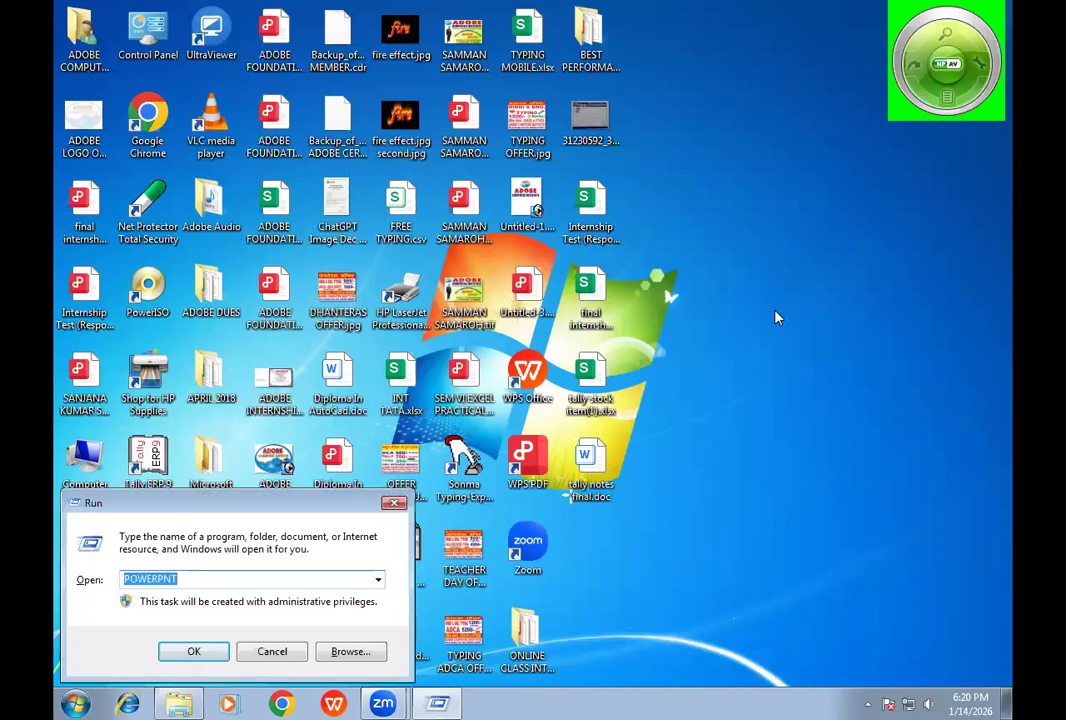
Step: Launch Microsoft Word by running the WINWORD command
type("WIN")
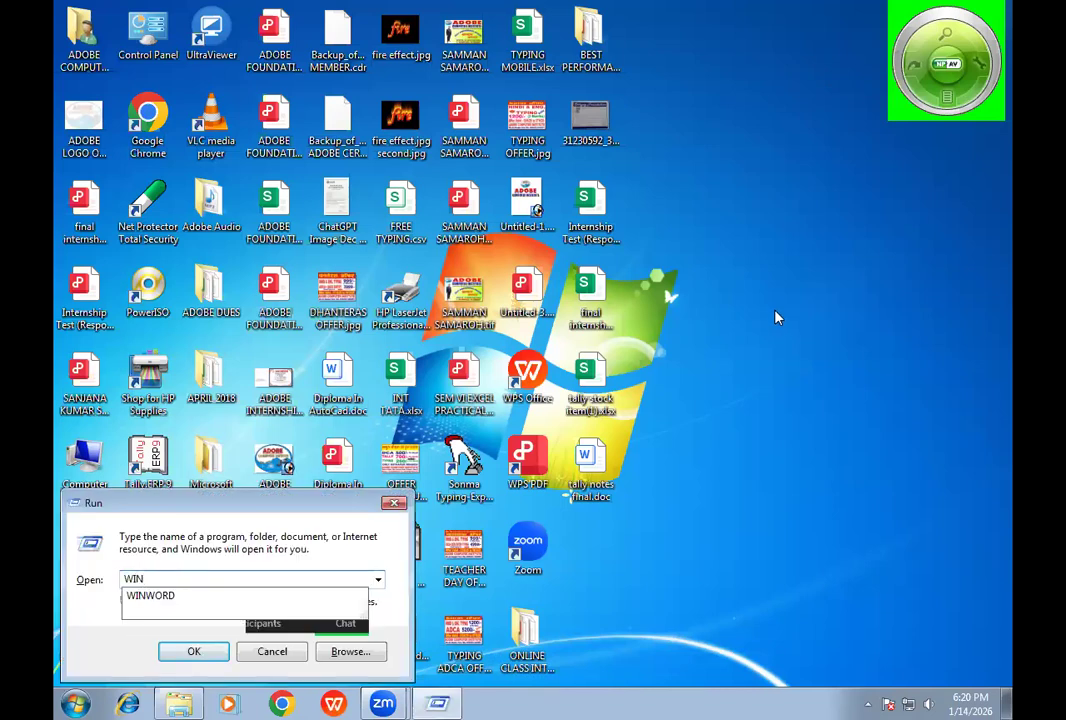
key("Down")
key("Return")
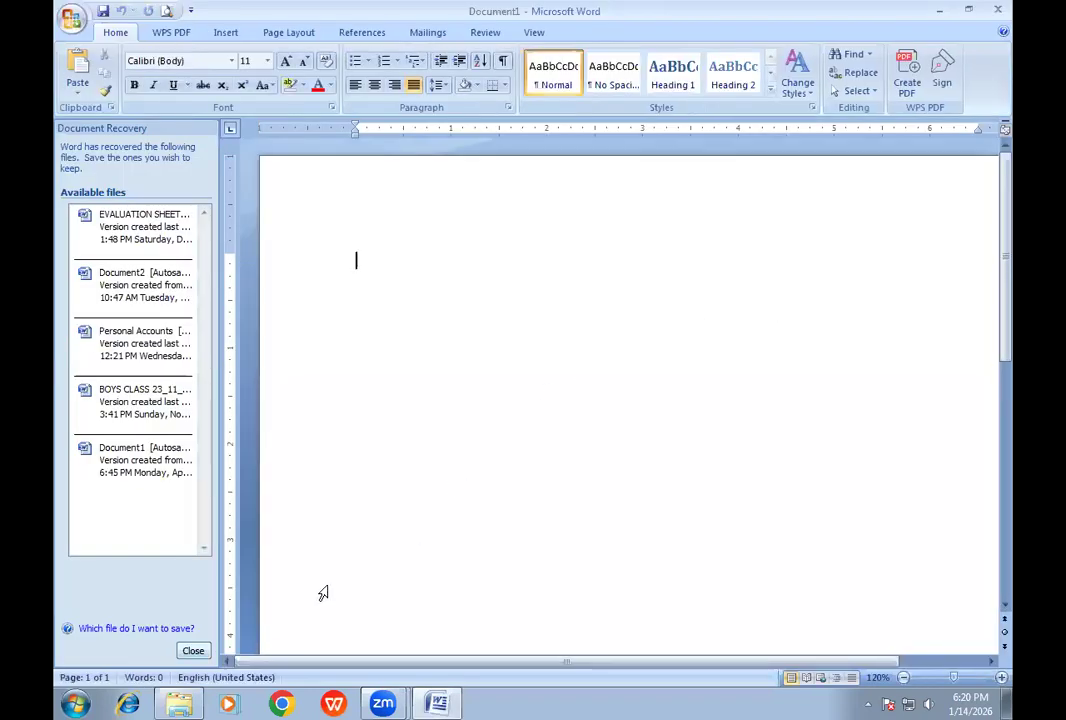
Step: Dismiss the document recovery list, choosing to view the recovered files later
left_click(193, 650)
left_click(283, 211)
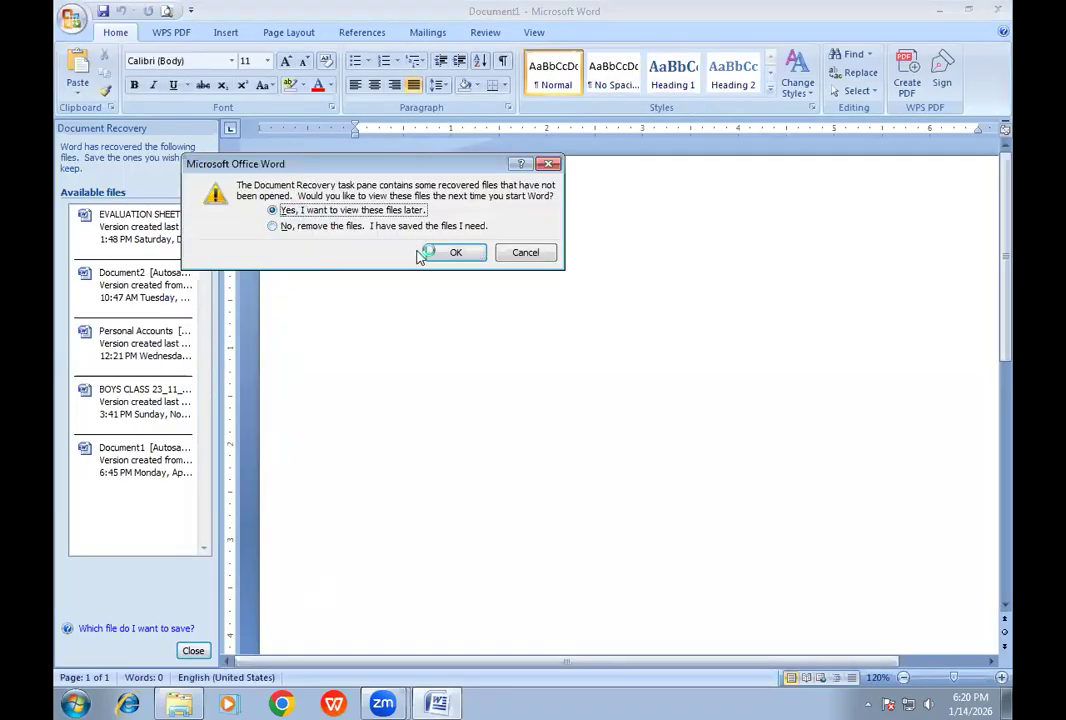
left_click(453, 252)
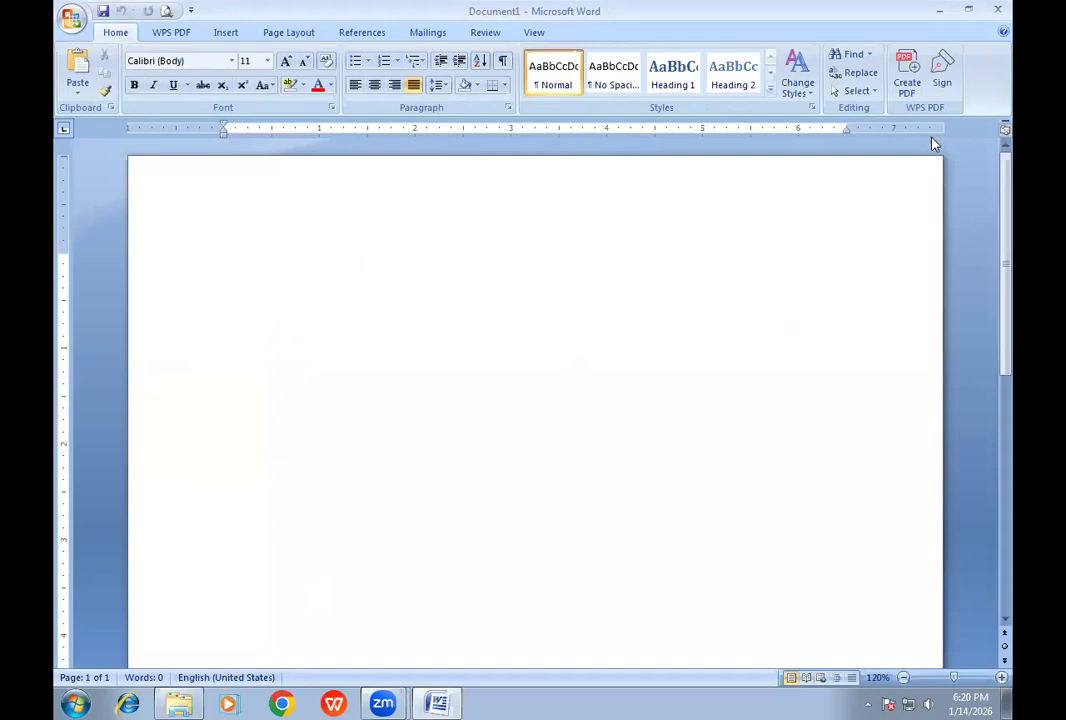
left_click(72, 24)
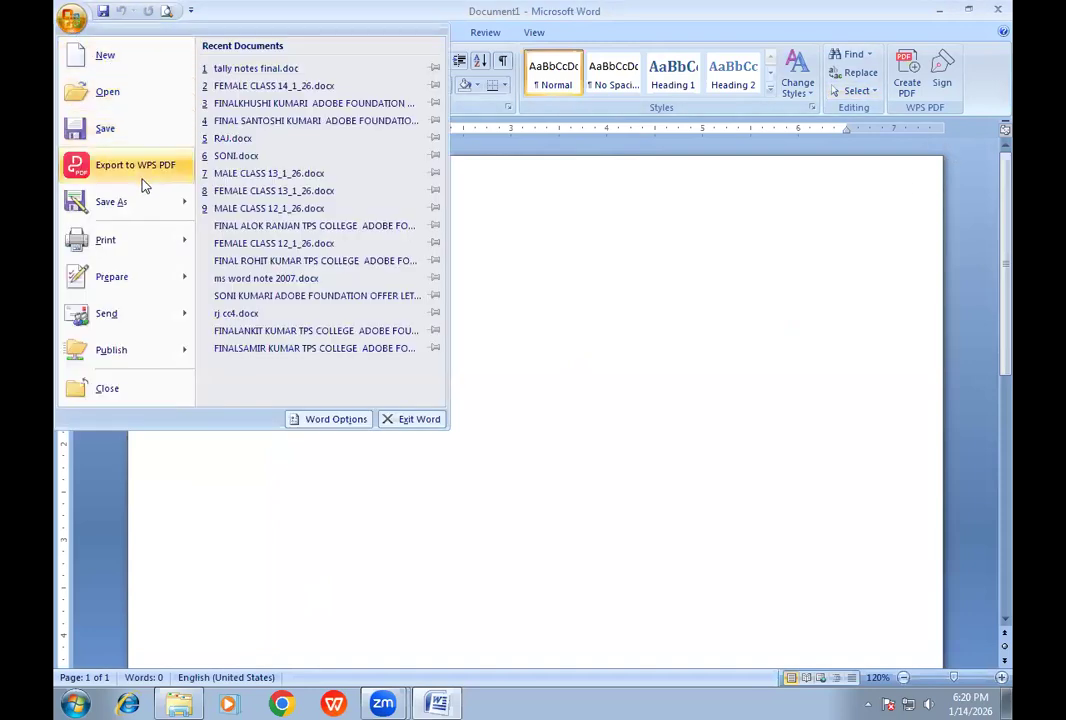
mouse_move(137, 326)
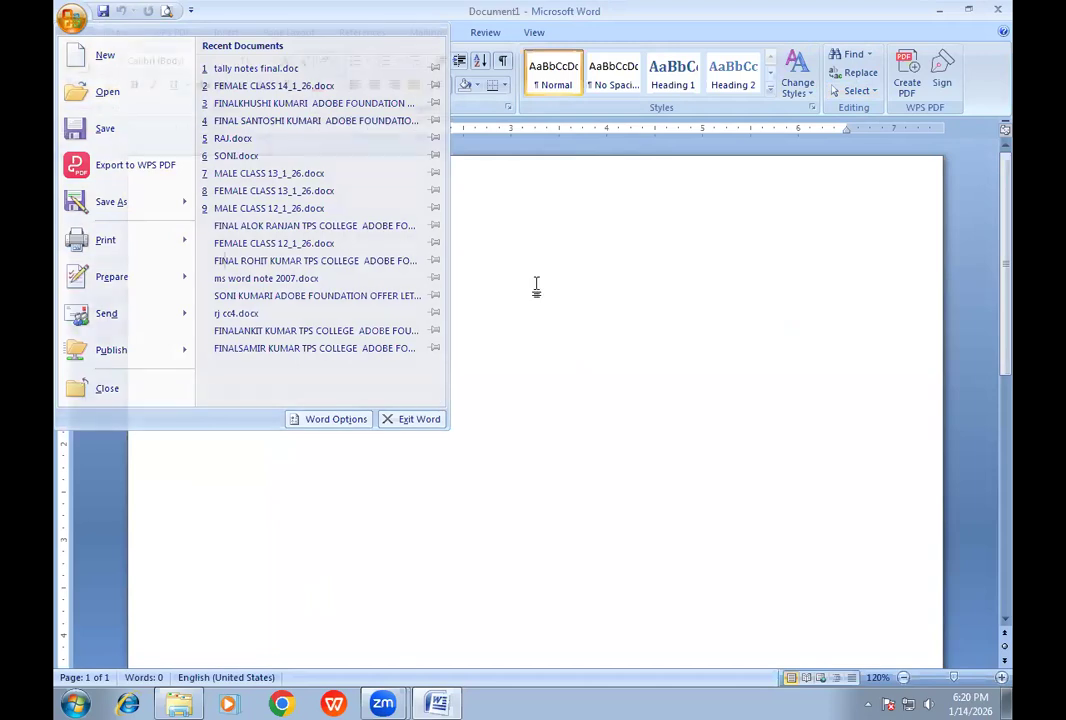
left_click(536, 289)
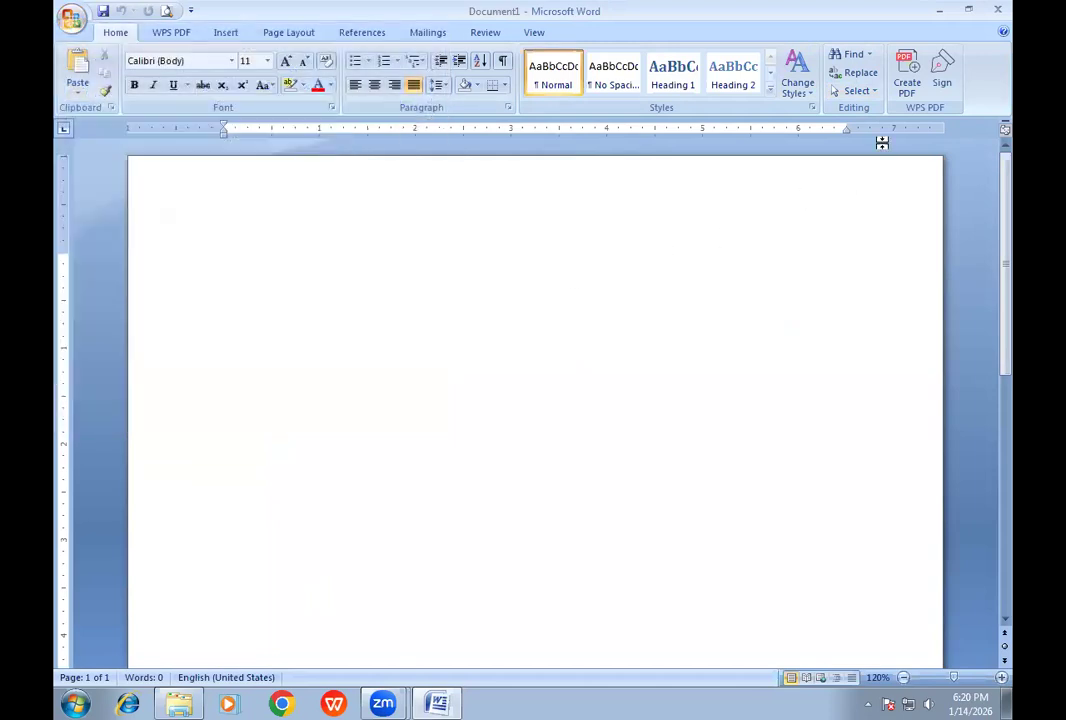
left_click(874, 92)
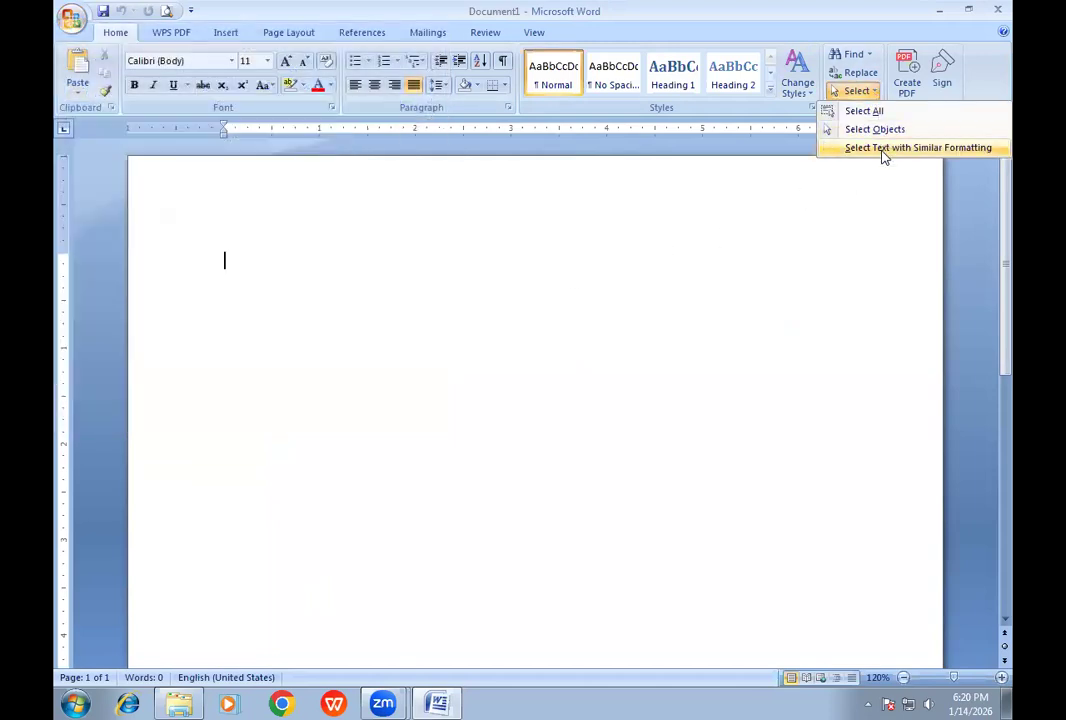
left_click(370, 257)
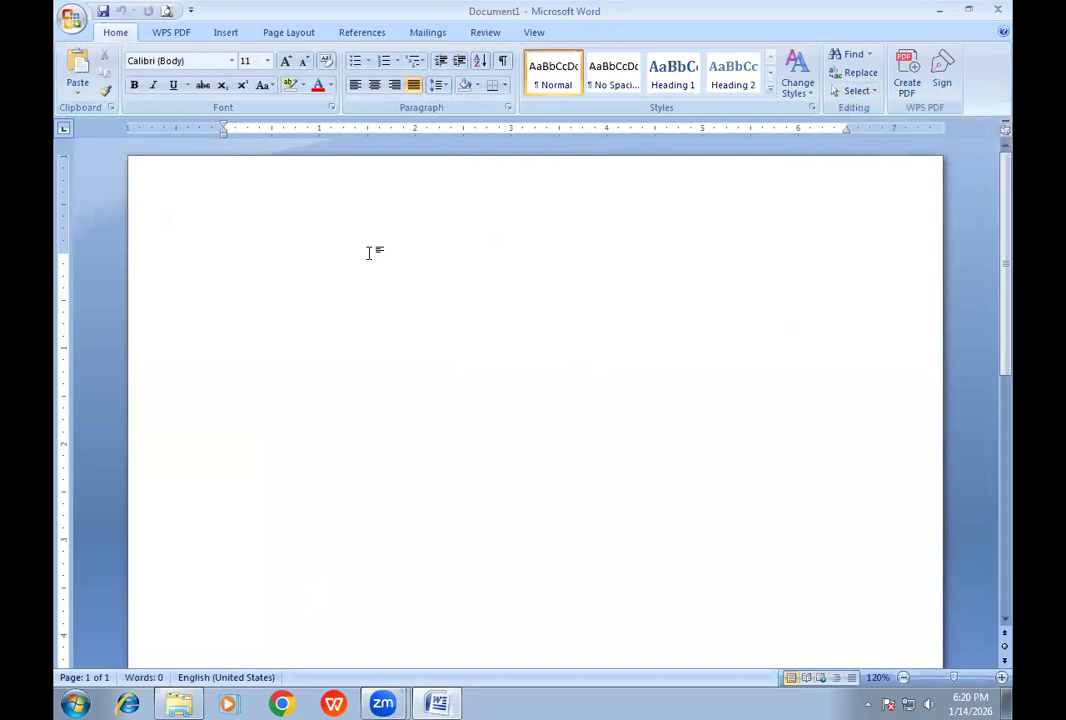
left_click(71, 18)
left_click(549, 295)
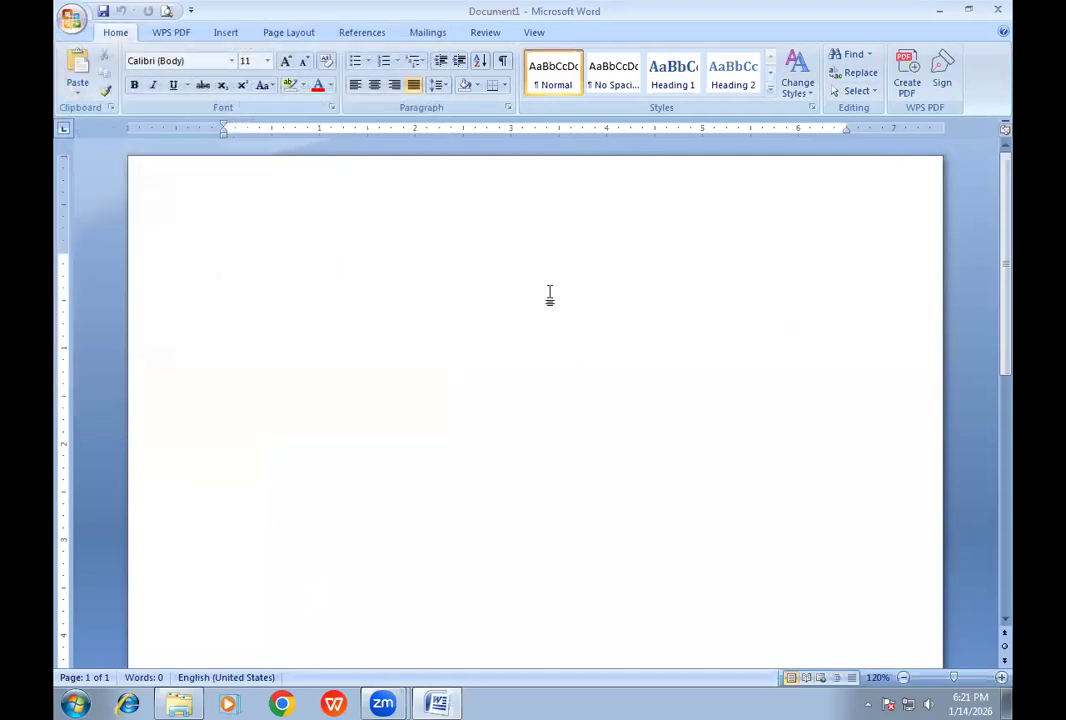
Step: Write the first line of the blank document as "New – Ctrl + N (naya file banana ke liye)"
type("NEW")
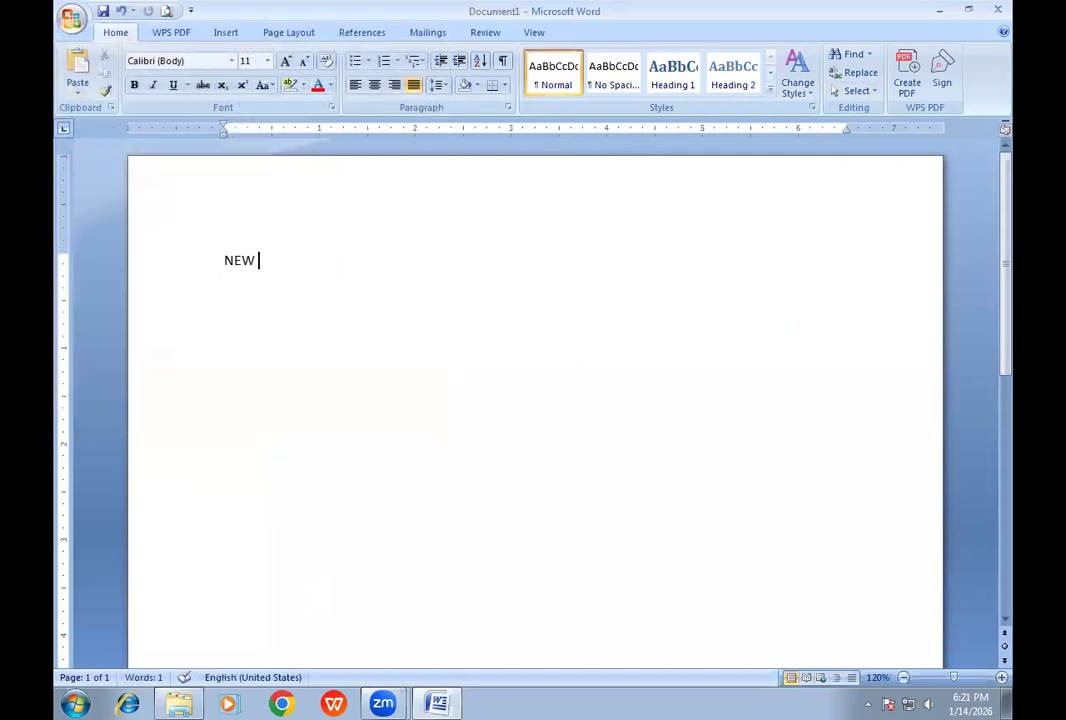
key("BackSpace")
key("BackSpace")
key("BackSpace")
type("ew - Ctr")
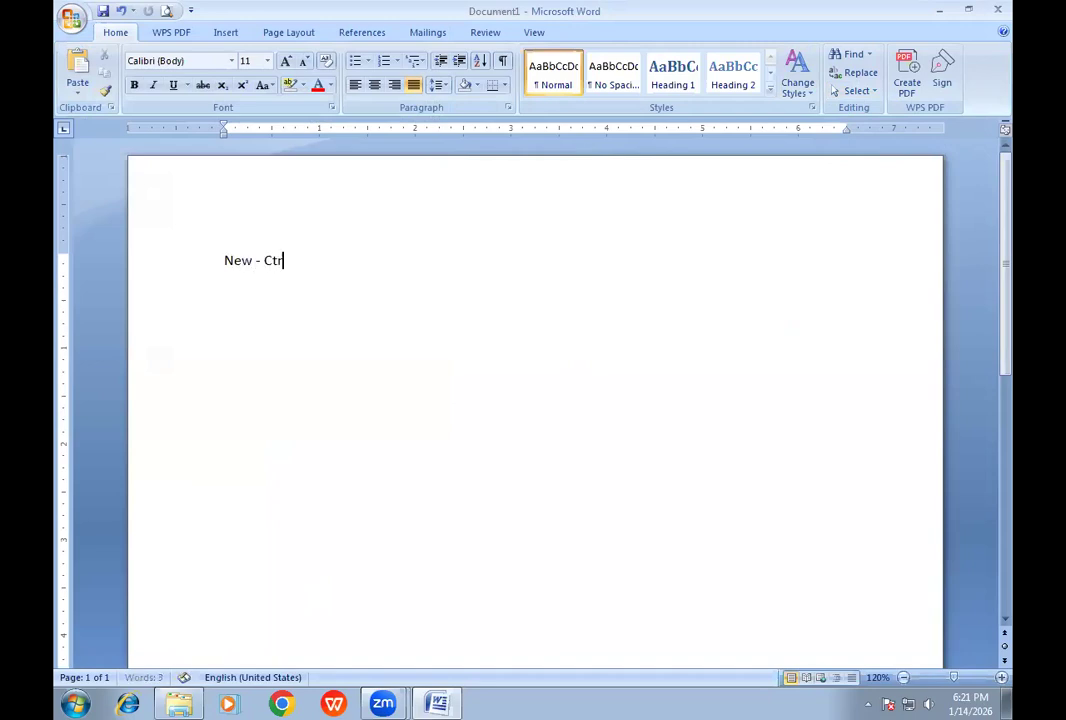
type("+")
key("BackSpace")
type("l + N (naya file ban")
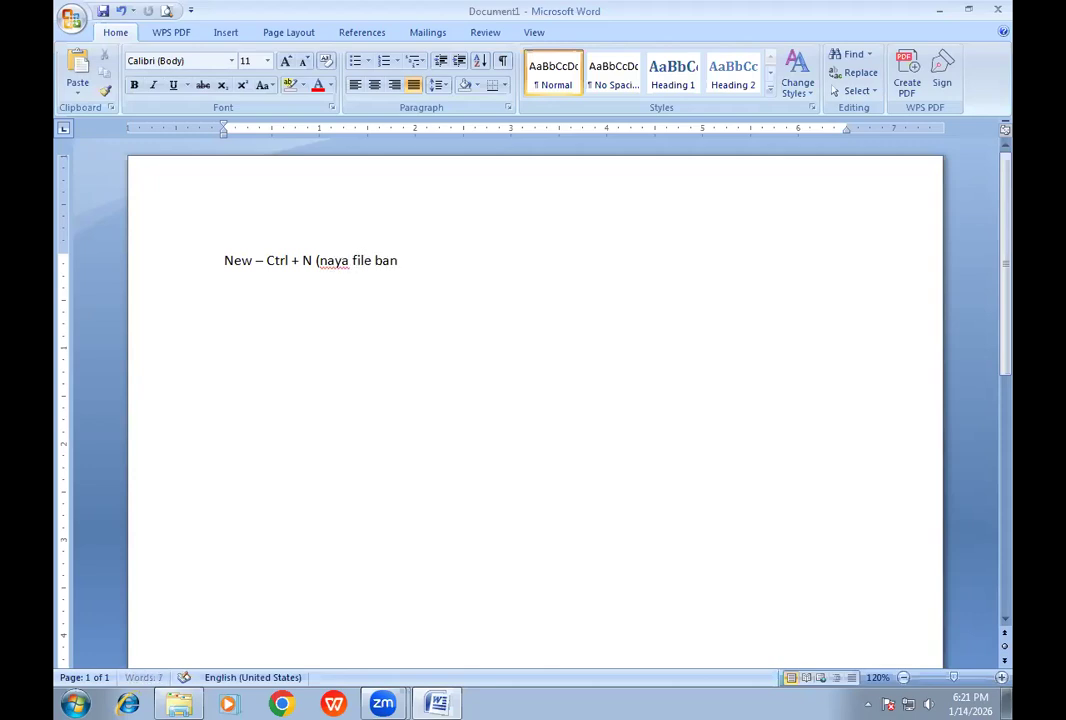
type("ana ke liye)")
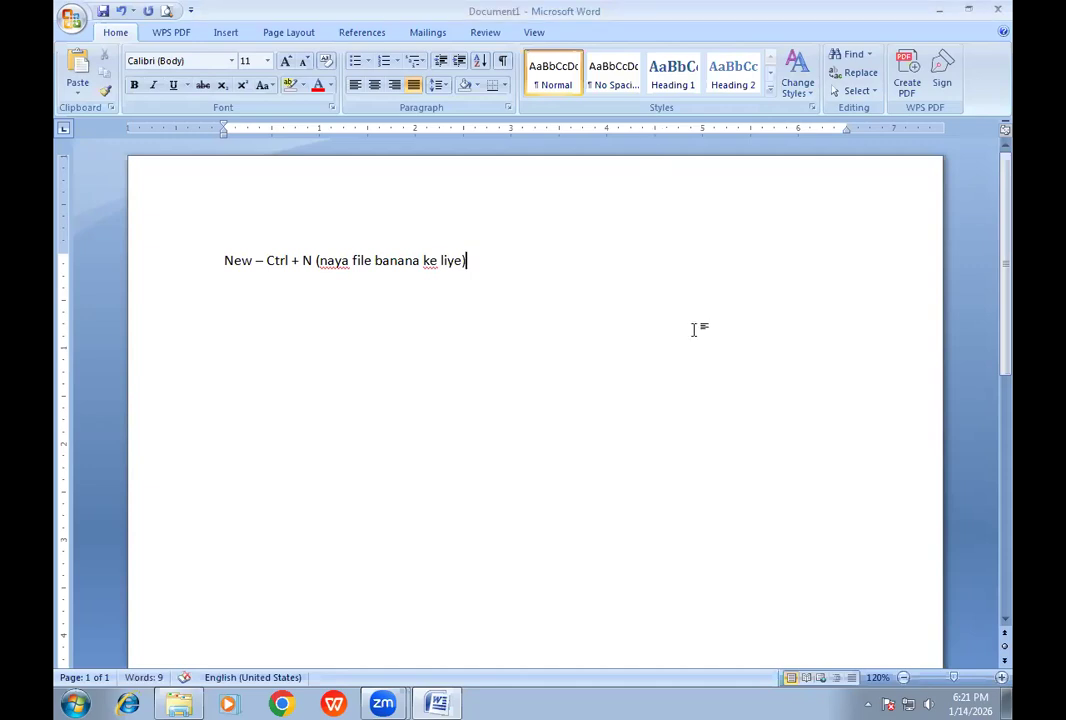
Step: Add a second line reading "Open – Ctrl + O"
type("OPe")
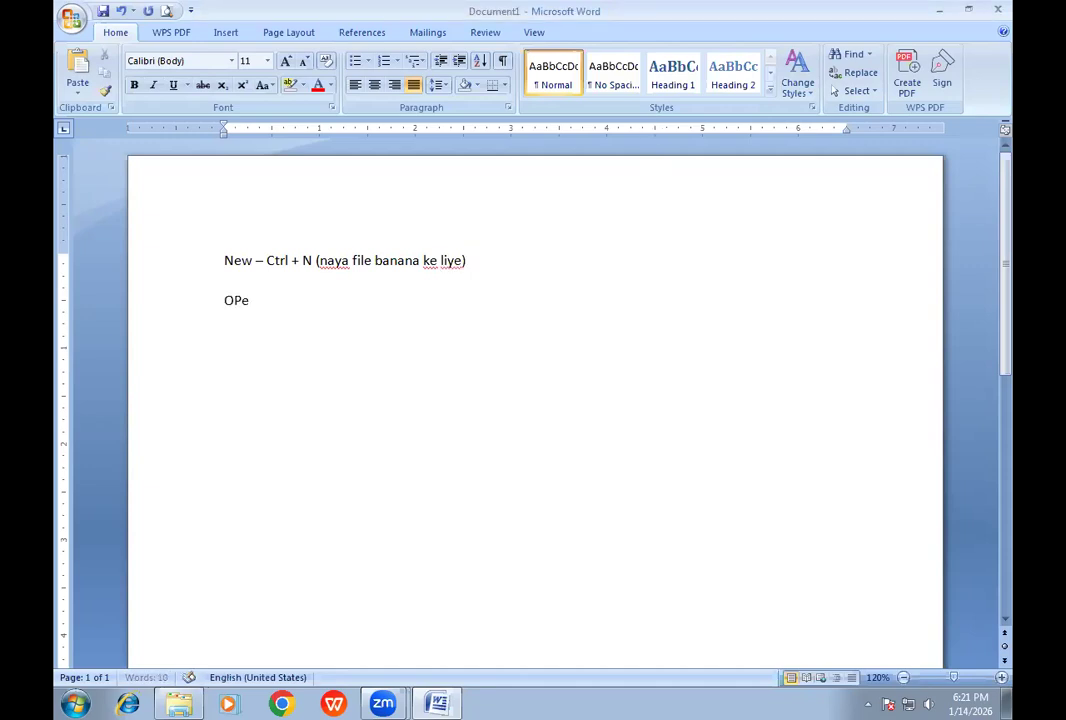
type("n - ")
type("Ctrl ")
type("+")
type(" O")
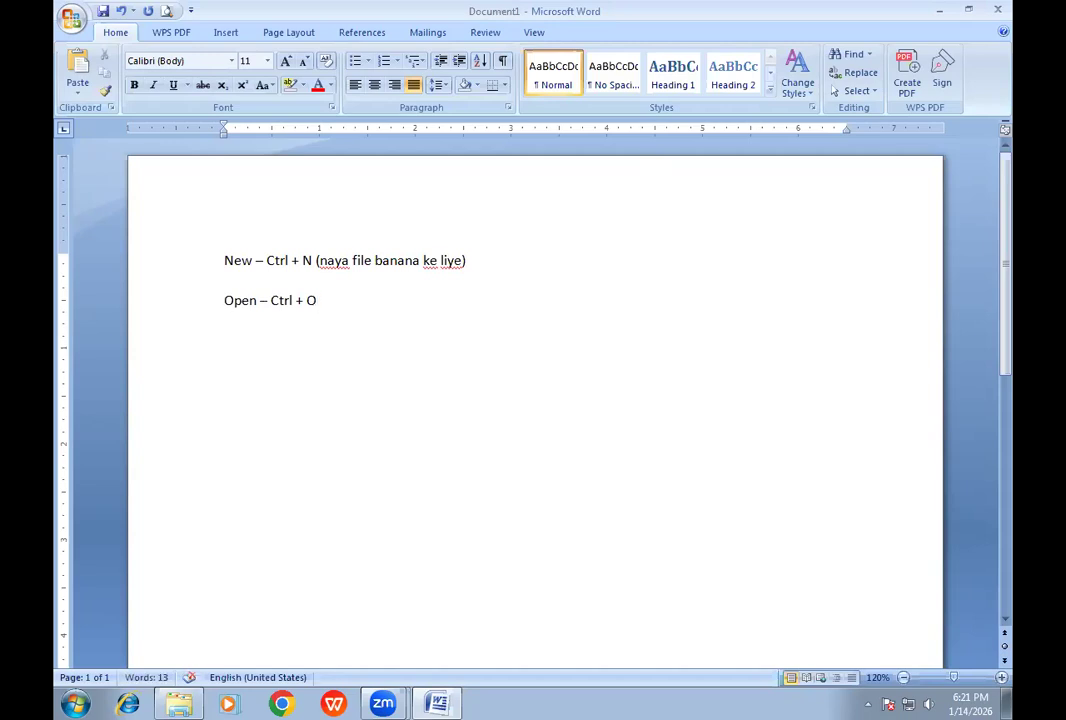
Step: Mute the computer's system sound and return to the end of the Open line
left_click(926, 700)
left_click(930, 623)
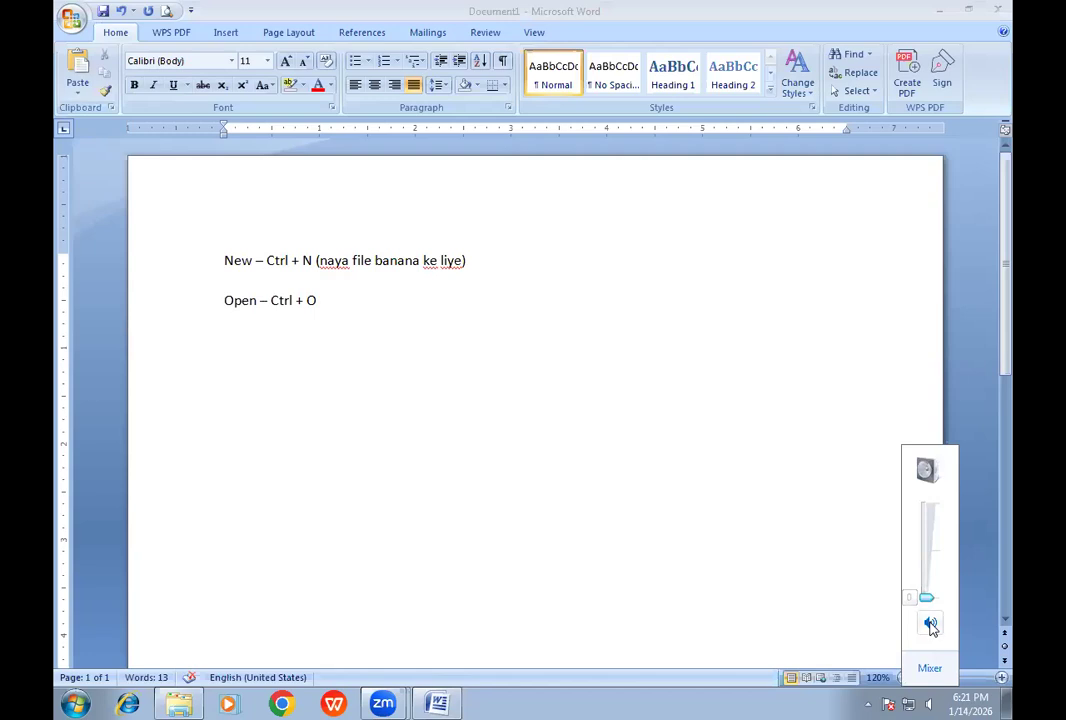
left_click(352, 302)
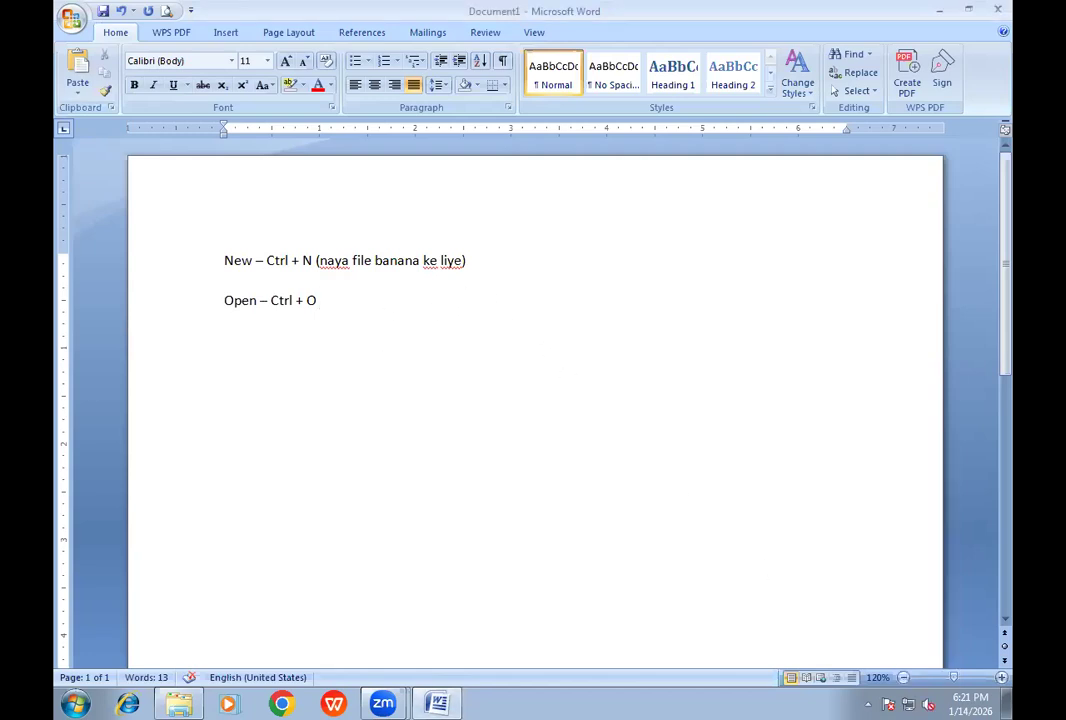
Step: Extend the Open line with the text "/ Ctrl + F12 ( file ko khole ke liye)"
type("/ Ctrl + F12 (")
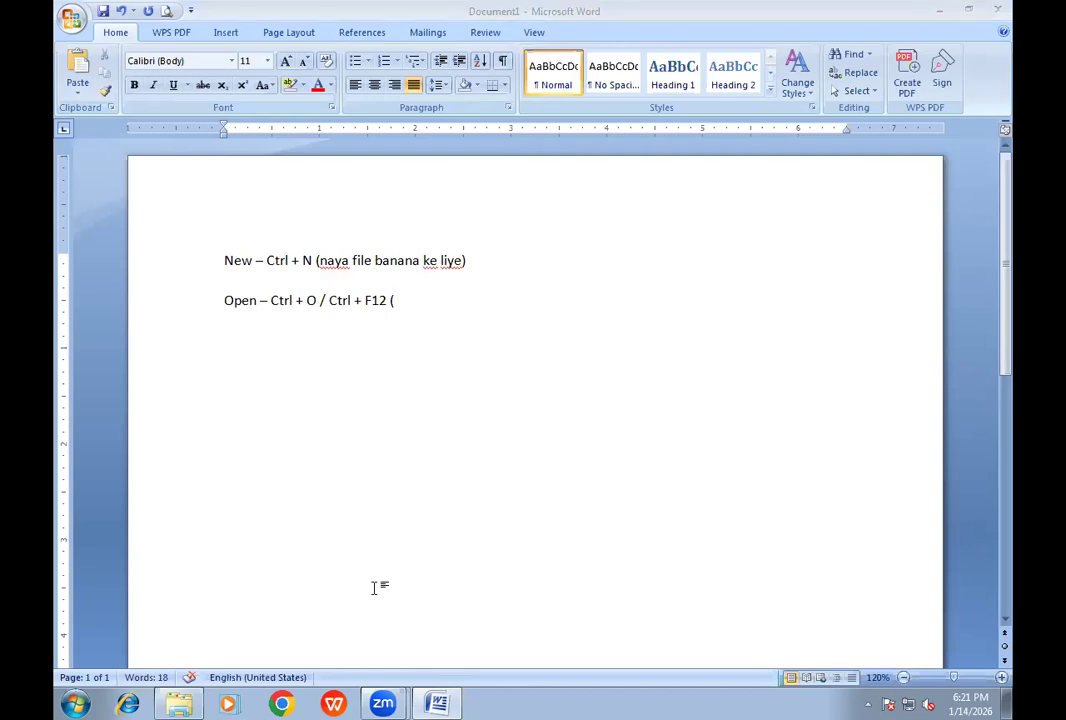
left_click(321, 302)
left_click(410, 307)
type("file ko k")
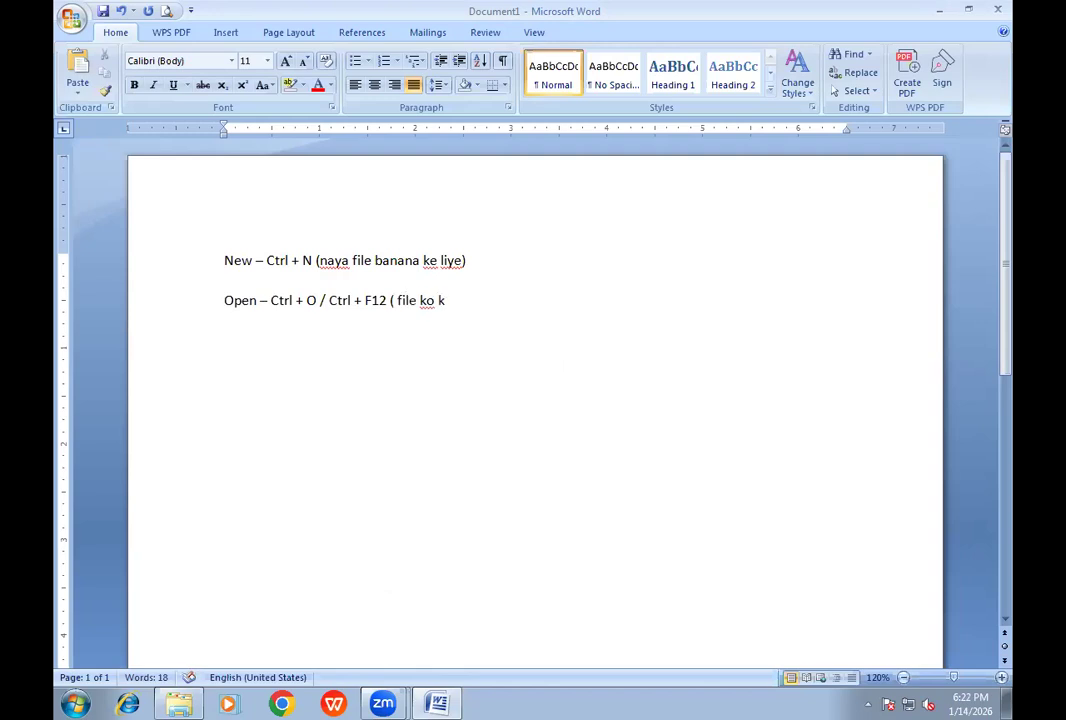
type("hole ke liye)")
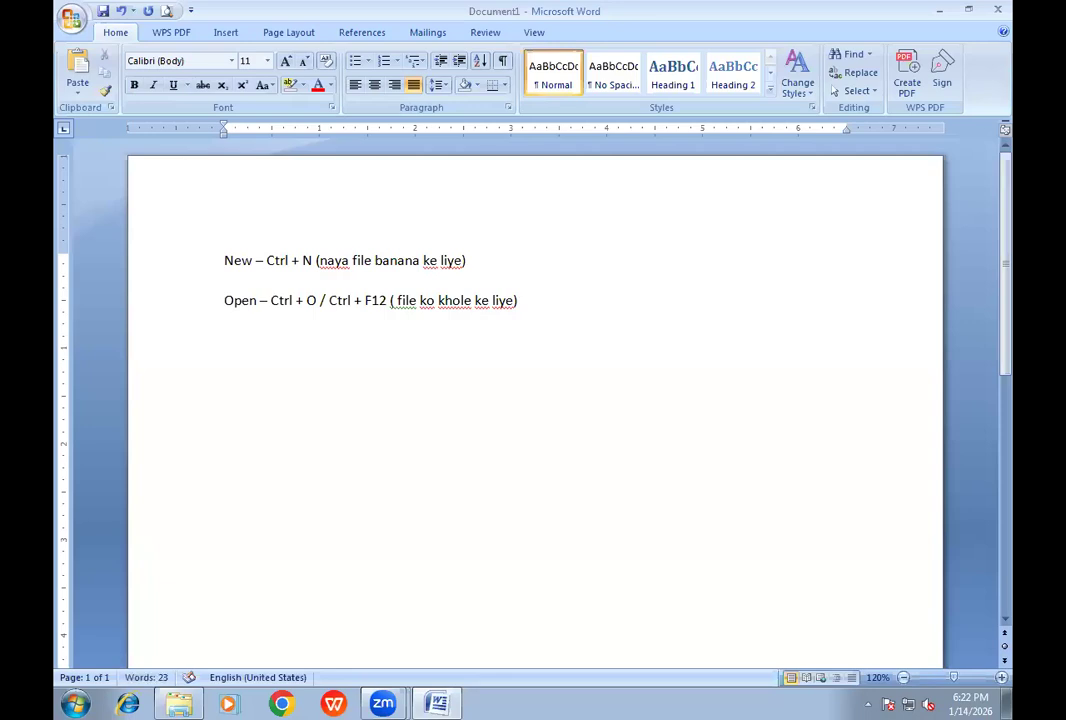
Step: Add a third line reading "Save – Ctrl + S (File ko save karne ke liye)"
key("Return")
type("Sav")
type("e - ")
type("File")
key("BackSpace")
key("BackSpace")
key("BackSpace")
key("BackSpace")
key("BackSpace")
type("Ctrl + S (F")
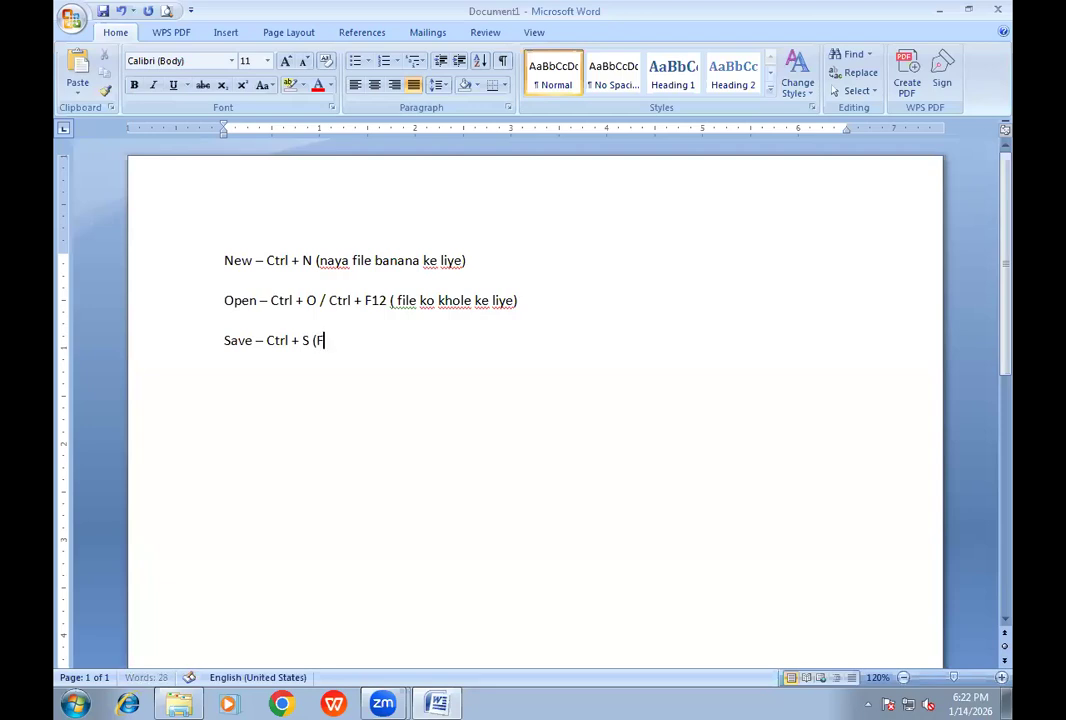
type("ile ko save kar")
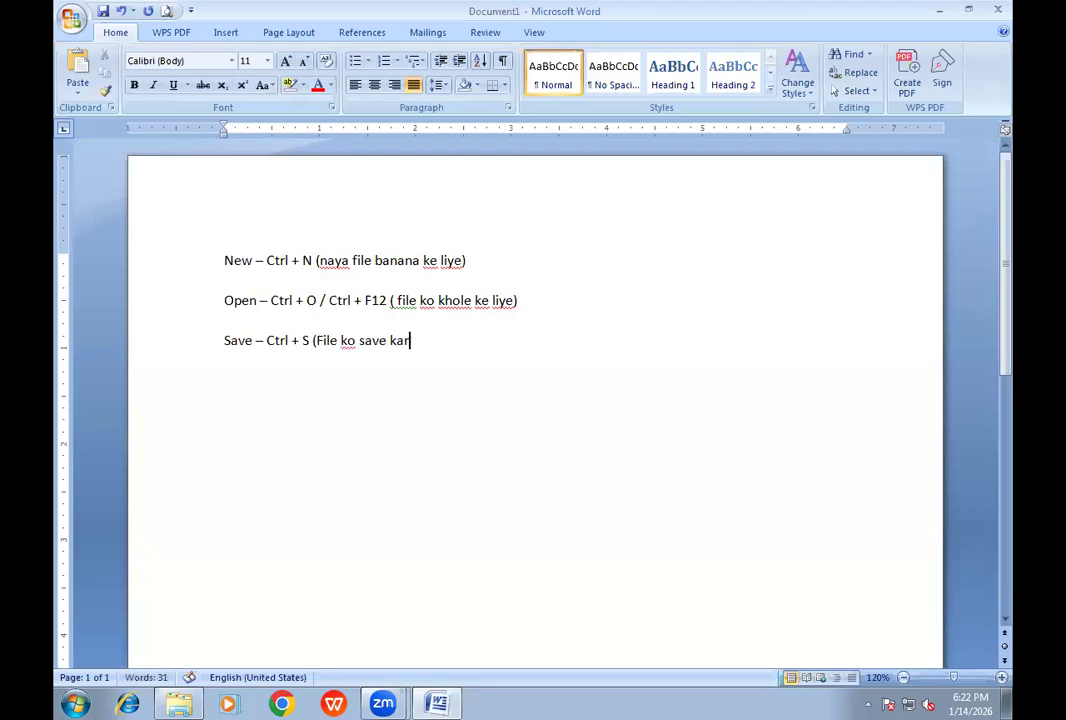
type("ne ke liye)")
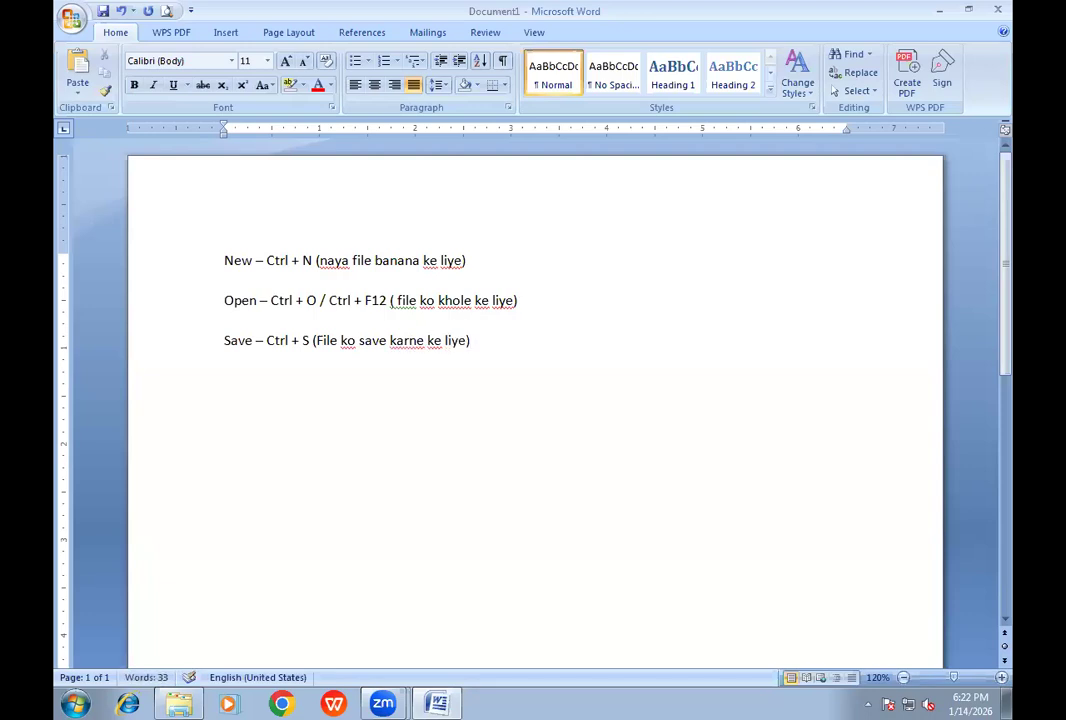
Step: Add a fourth line reading "Save as – F12 ( Duplicate file banane ke liye)"
key("Return")
type("Save as - F12 ( Duplicat")
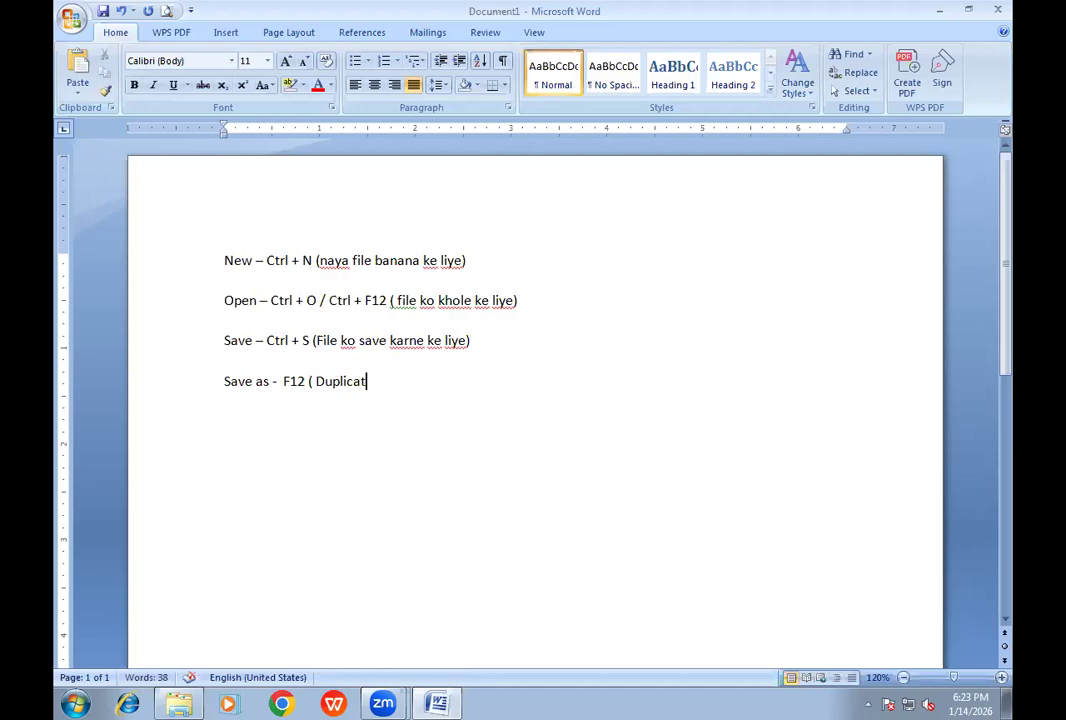
type("e file banane")
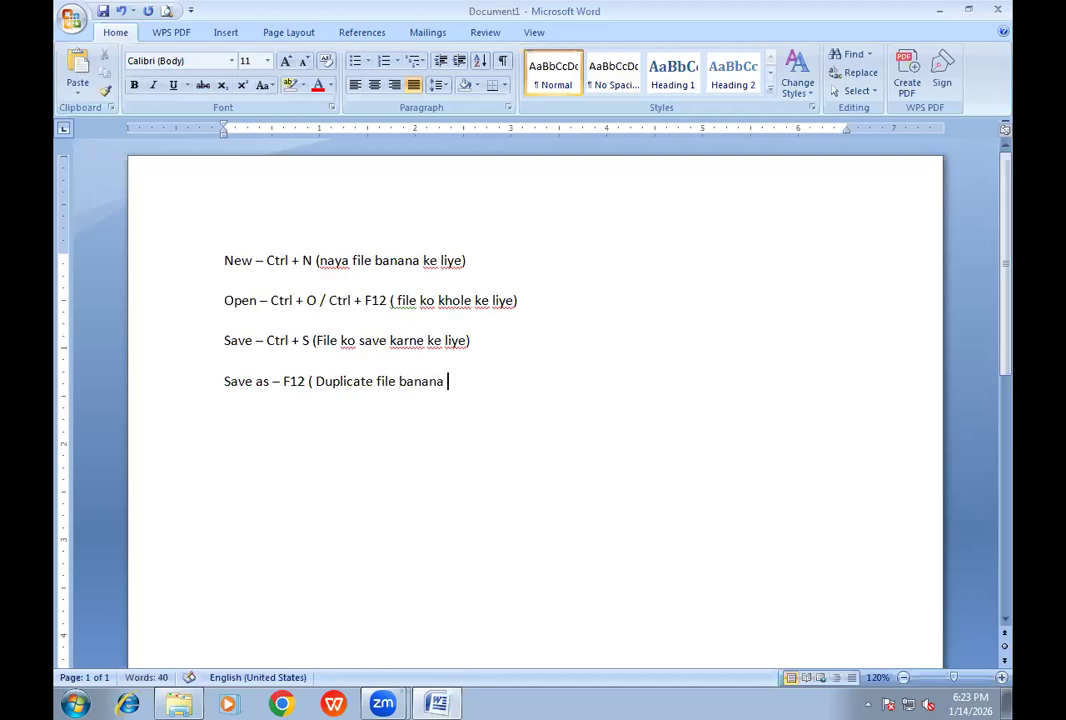
key("BackSpace")
type("e ke liye)")
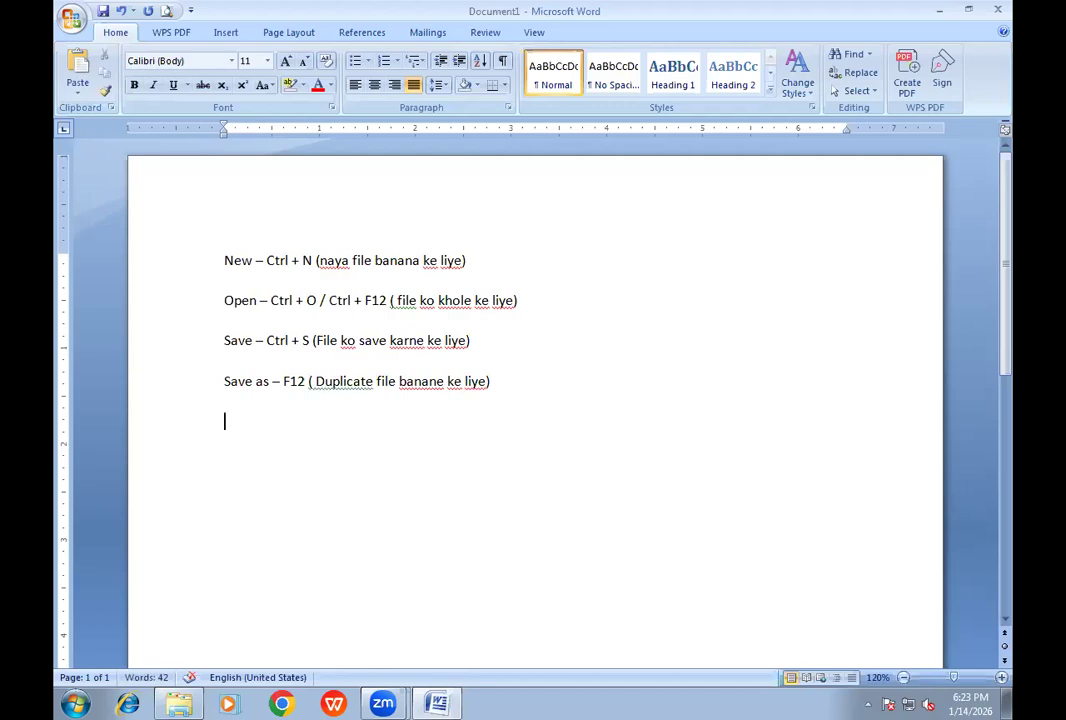
Step: Add a fifth line reading "Close – Ctrl + W/ Alt + F4 (File ko band karne ke liye)"
key("Return")
type("Close – Ctrl")
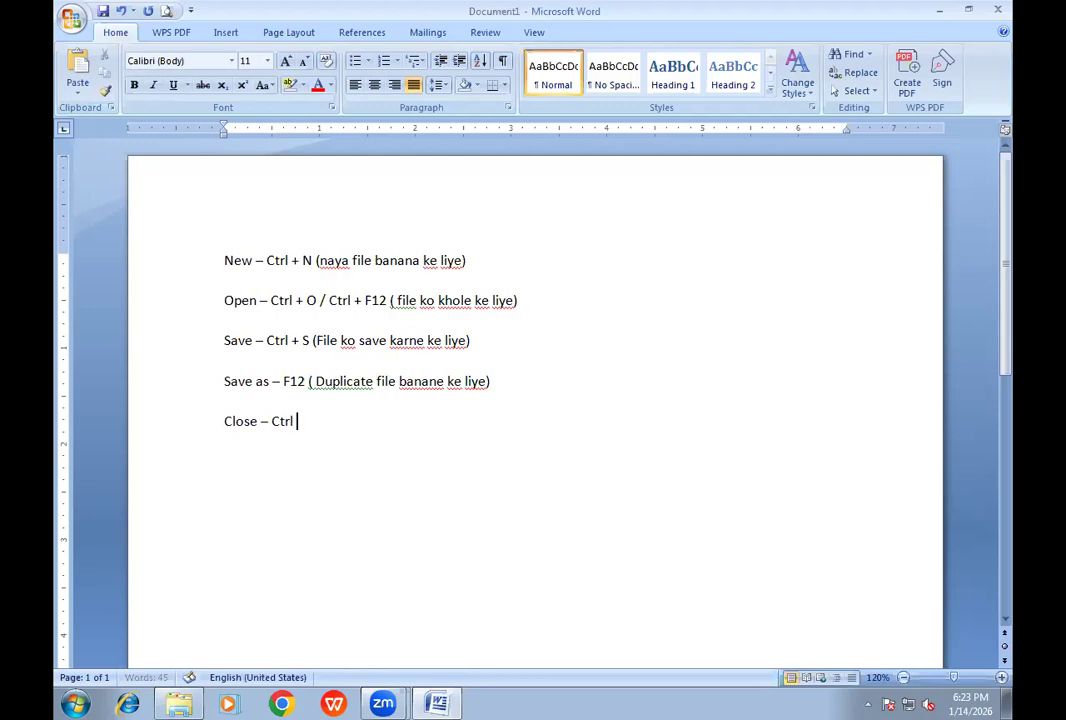
type(" + W/ Alt")
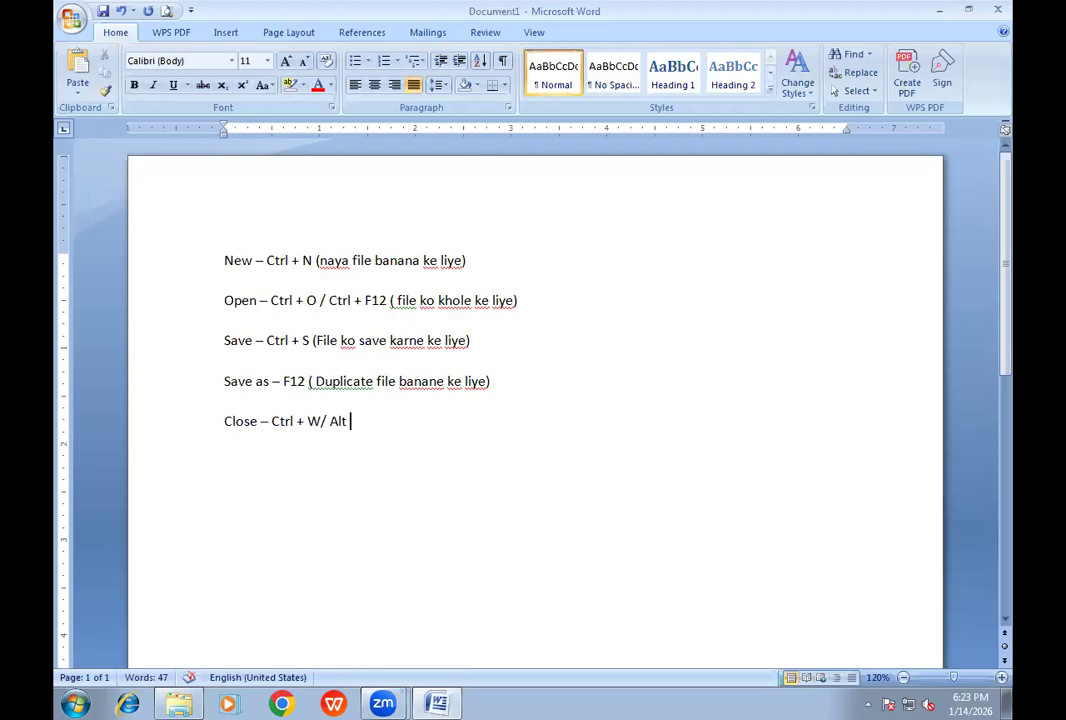
type(" + F4")
key("Return")
key("BackSpace")
type("(File ko b")
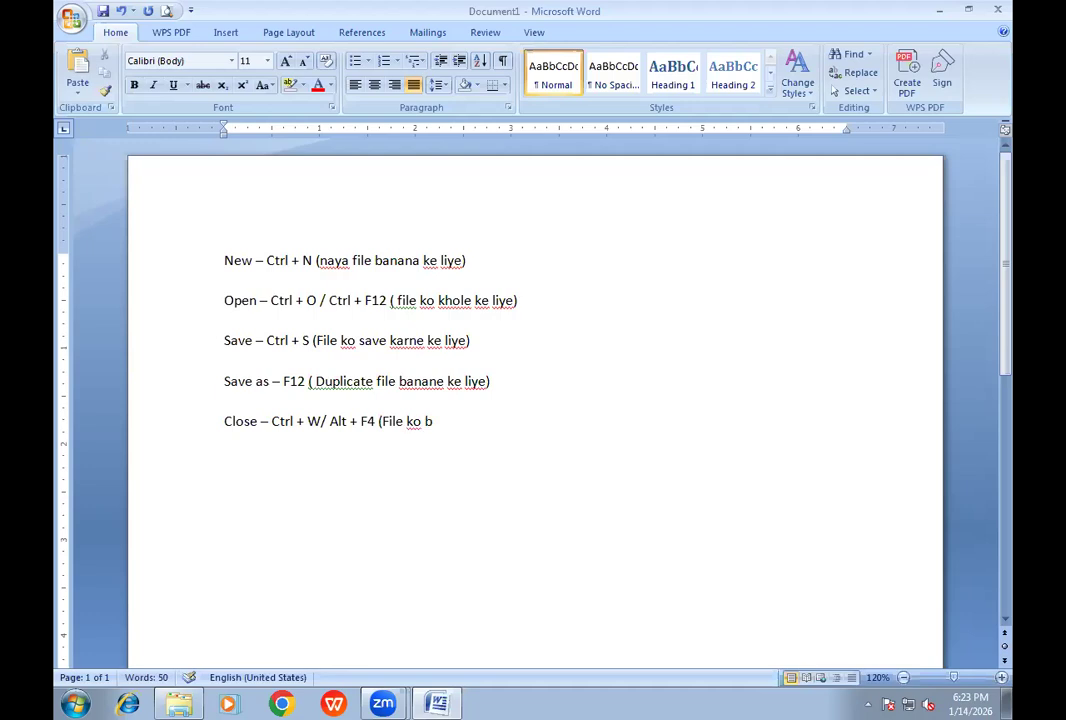
type("and karne ke liye)")
Step: Add a sixth line reading "Print – Ctrl + P (Printout karne ke liye)"
key("Return")
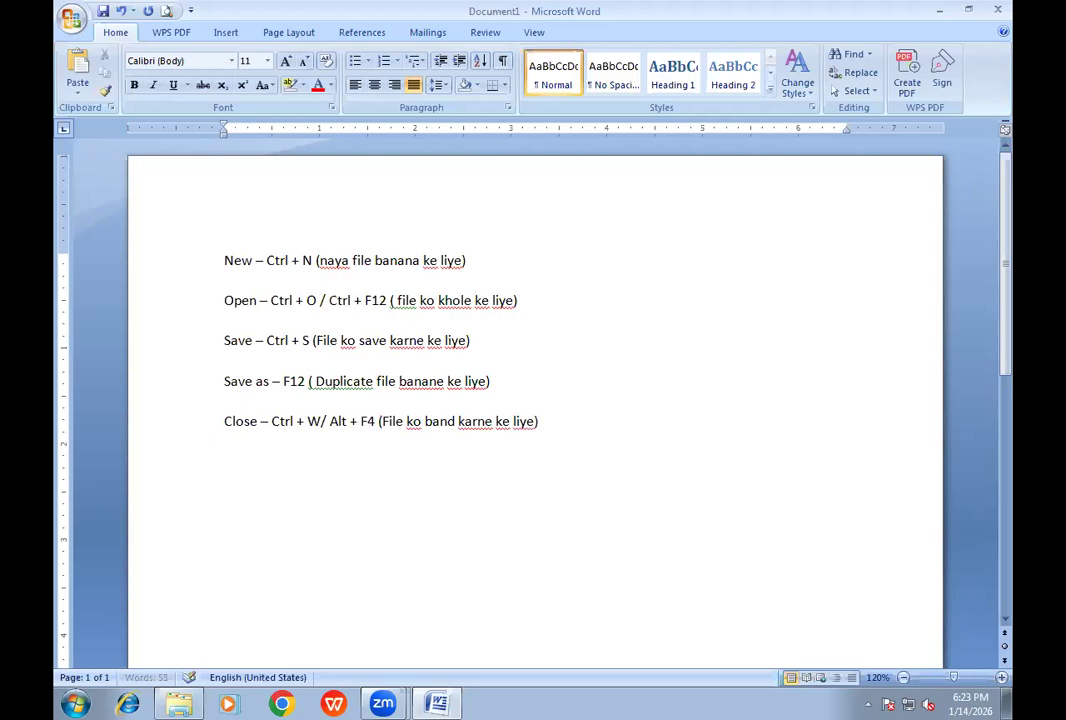
type("Print - Ctrl ")
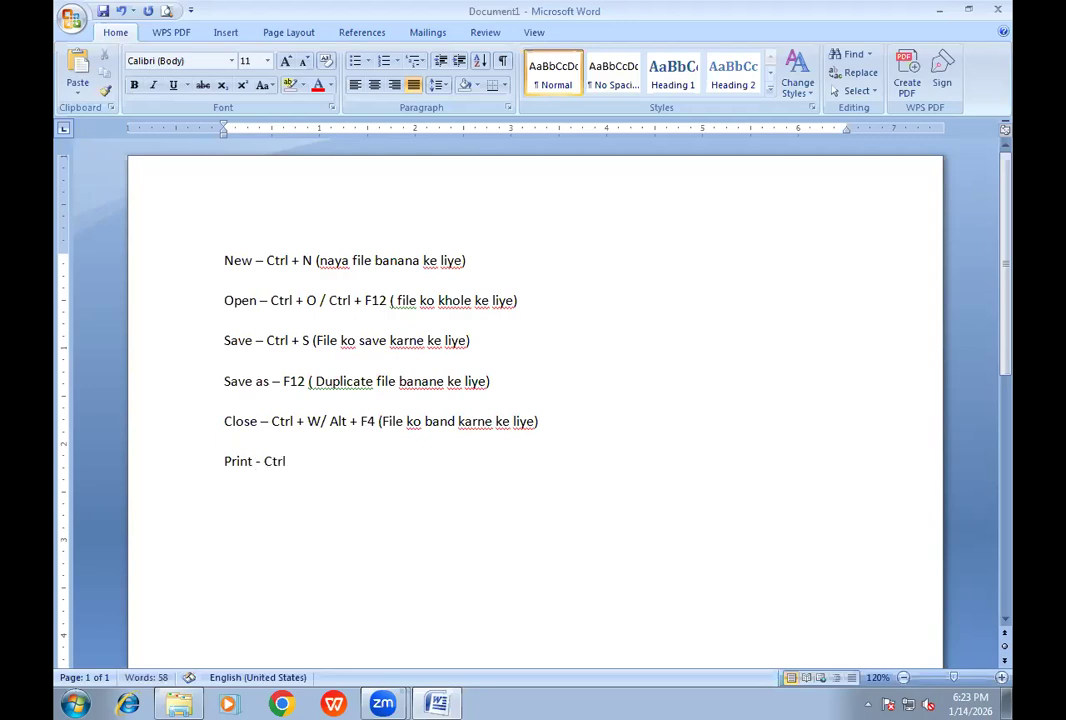
type("+ P (Prino")
key("BackSpace")
type("tout ")
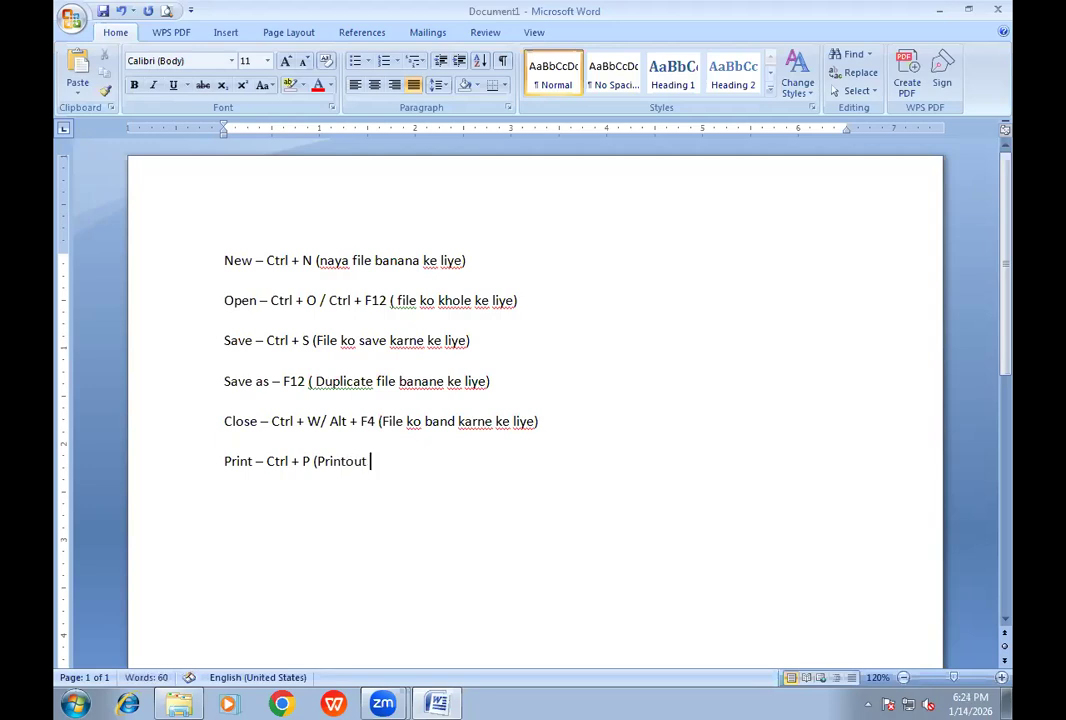
type("karne ke liye)")
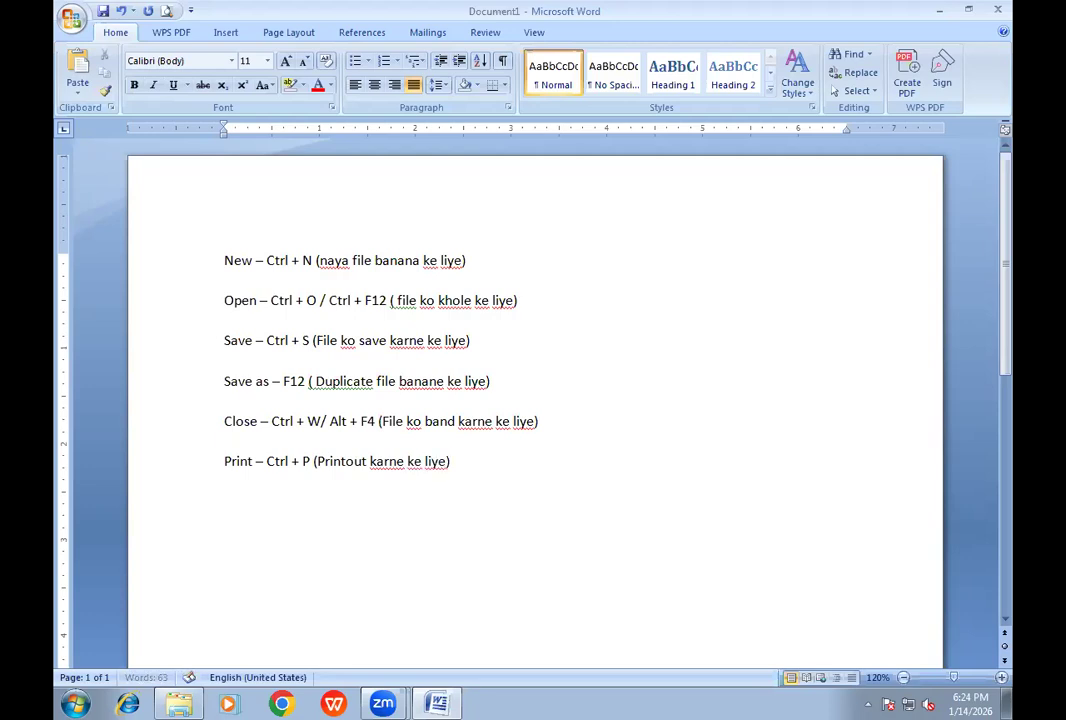
Step: Start a seventh line below the Print entry with the text "Print Preview (Ctrl + F2)"
key("Return")
type("Print Previe")
type("w (Ct")
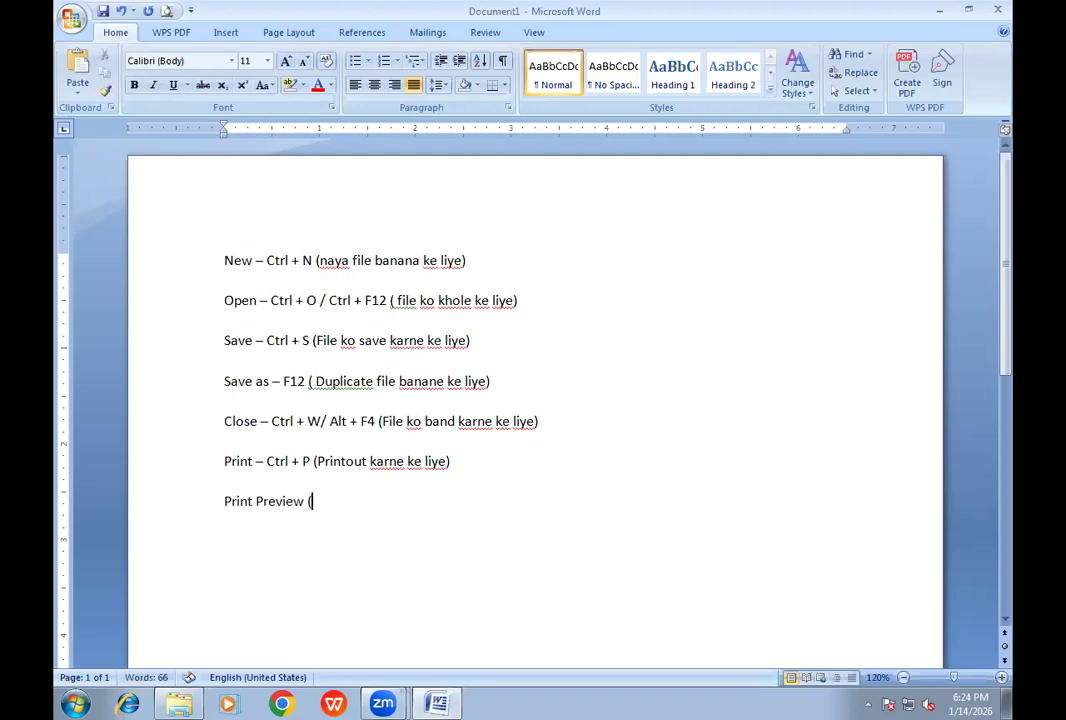
type("rl + F2")
type(")")
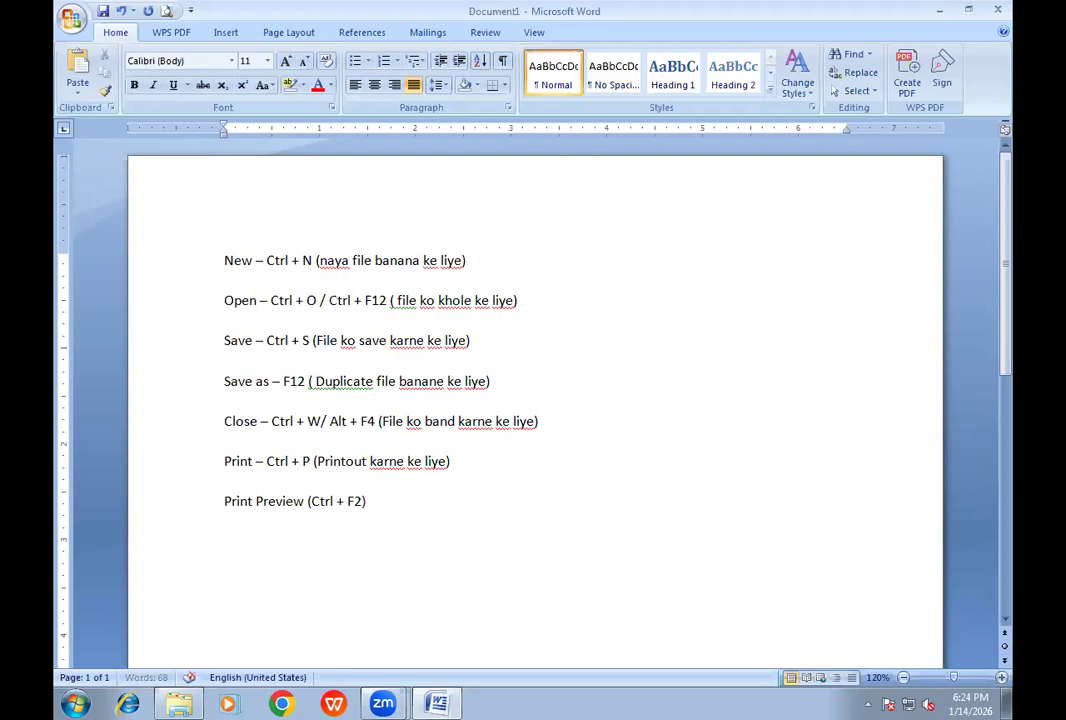
Step: Complete the Print Preview line with "– (Kaisa print aayega uske pahle preview dekhne ke liye)"
type(" -")
type(" (")
type("Kaisa ")
type("print ")
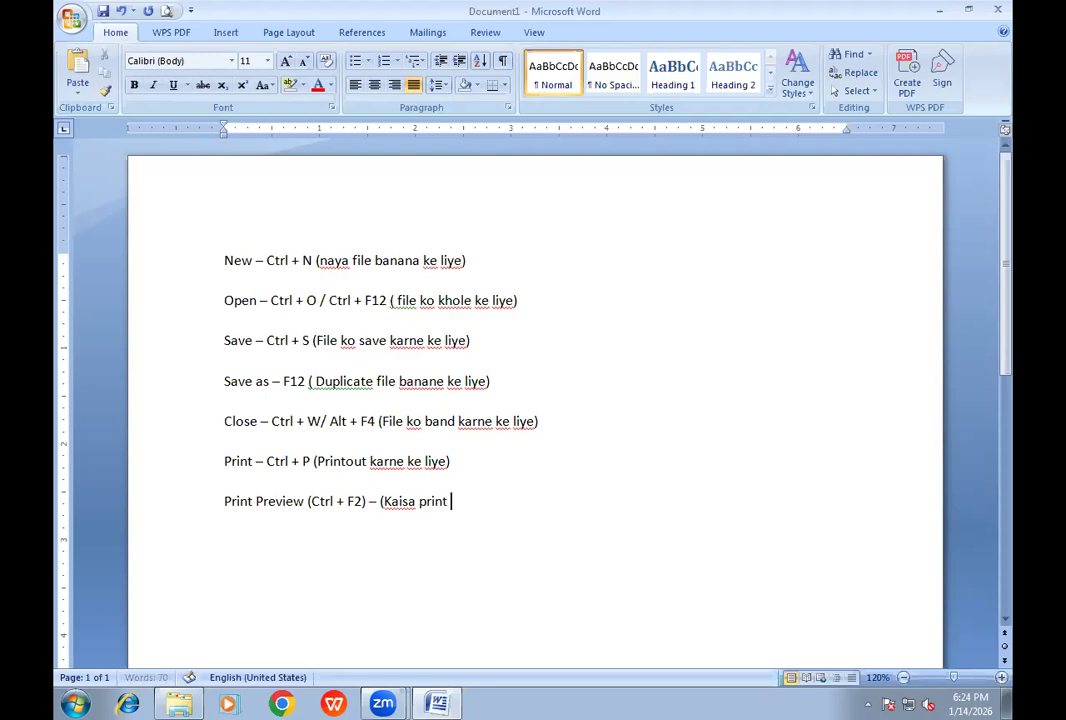
type("aayy")
key("BackSpace")
type("ega uske ")
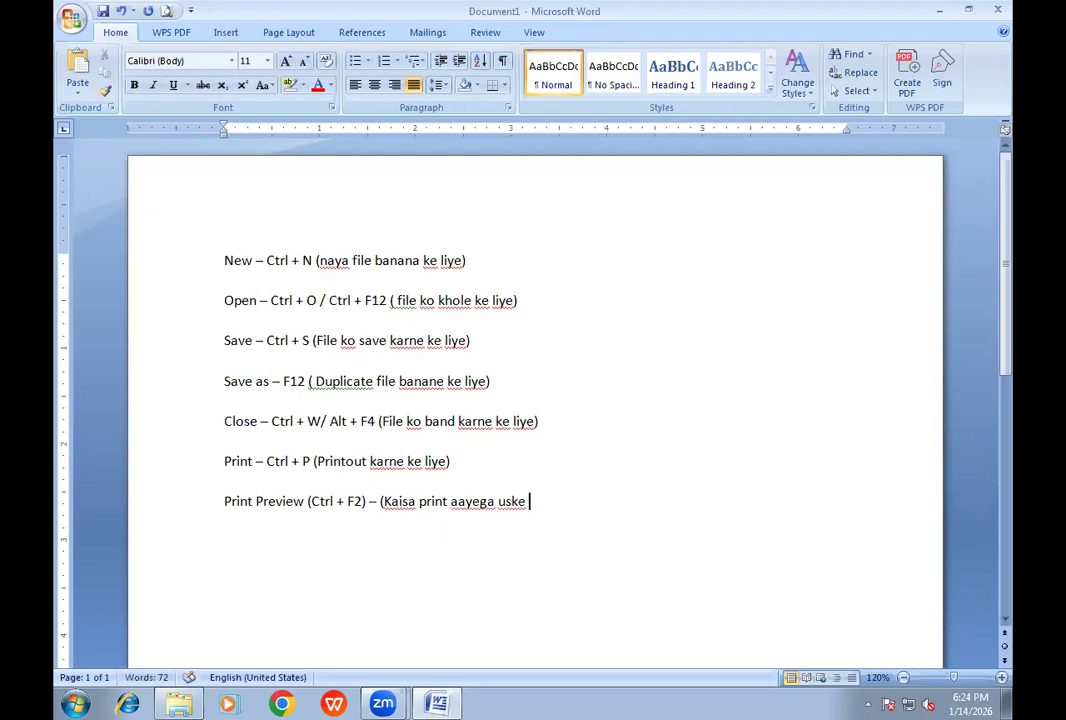
type("pahle")
type("preview")
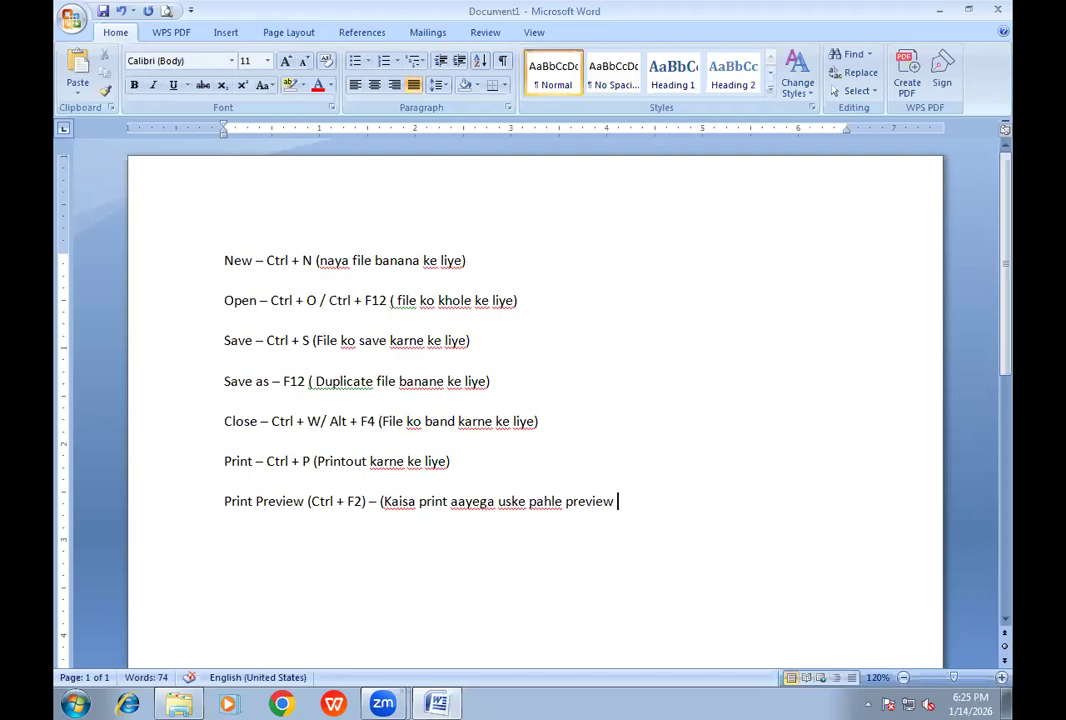
type("dekhine ke liye")
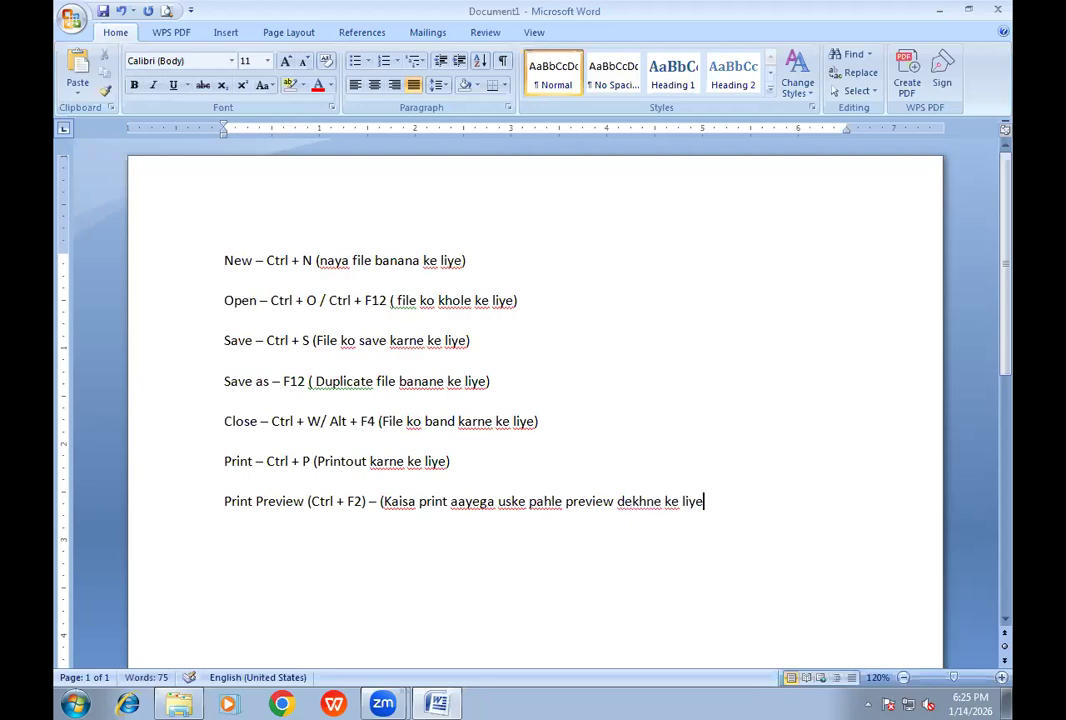
type(")")
Step: Highlight the New line and view the matching command among the Office file commands
left_click_drag(222, 260, 466, 254)
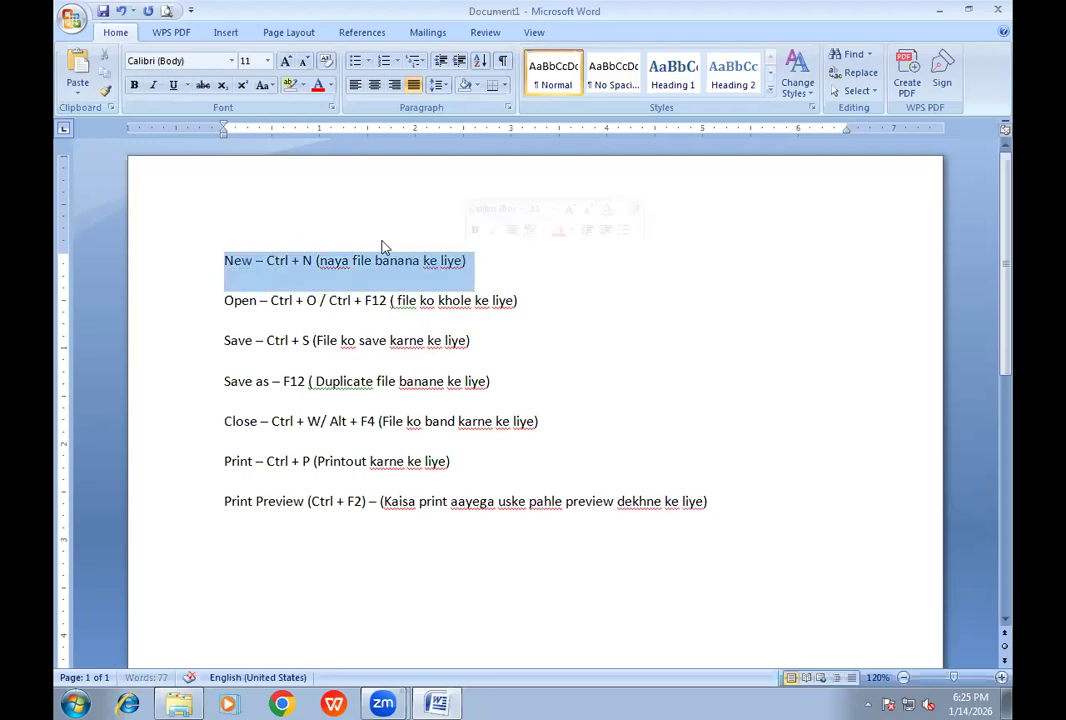
left_click(72, 20)
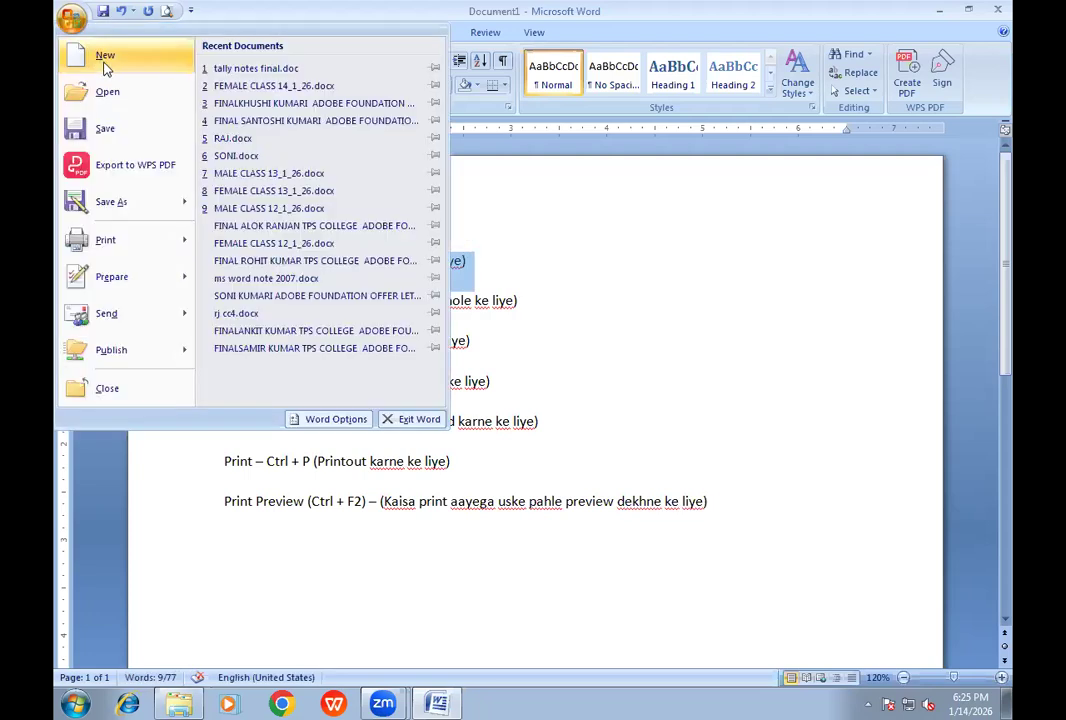
left_click(560, 262)
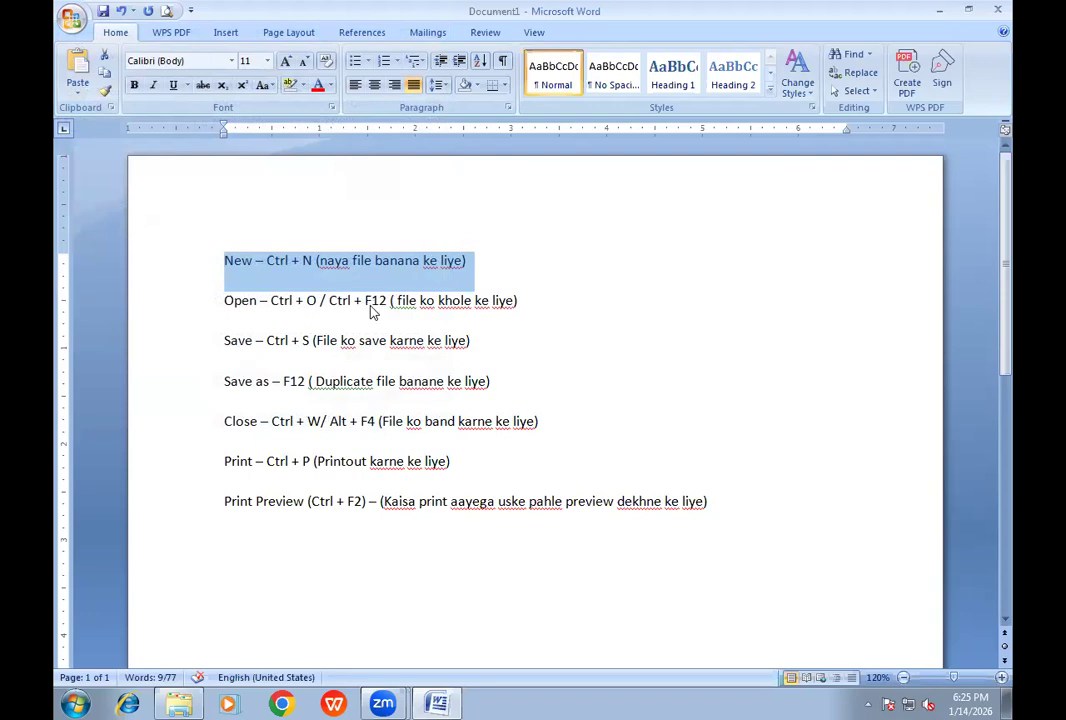
Step: View the Open dialog for the Documents library and close it without choosing a file
key("ctrl+o")
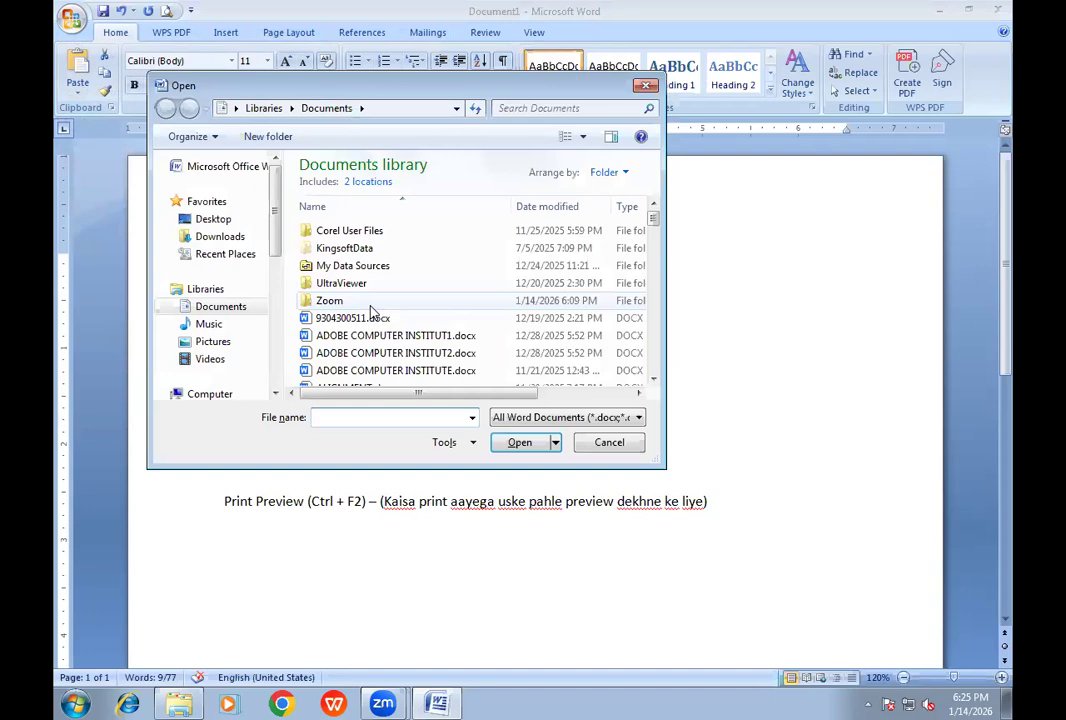
left_click(609, 442)
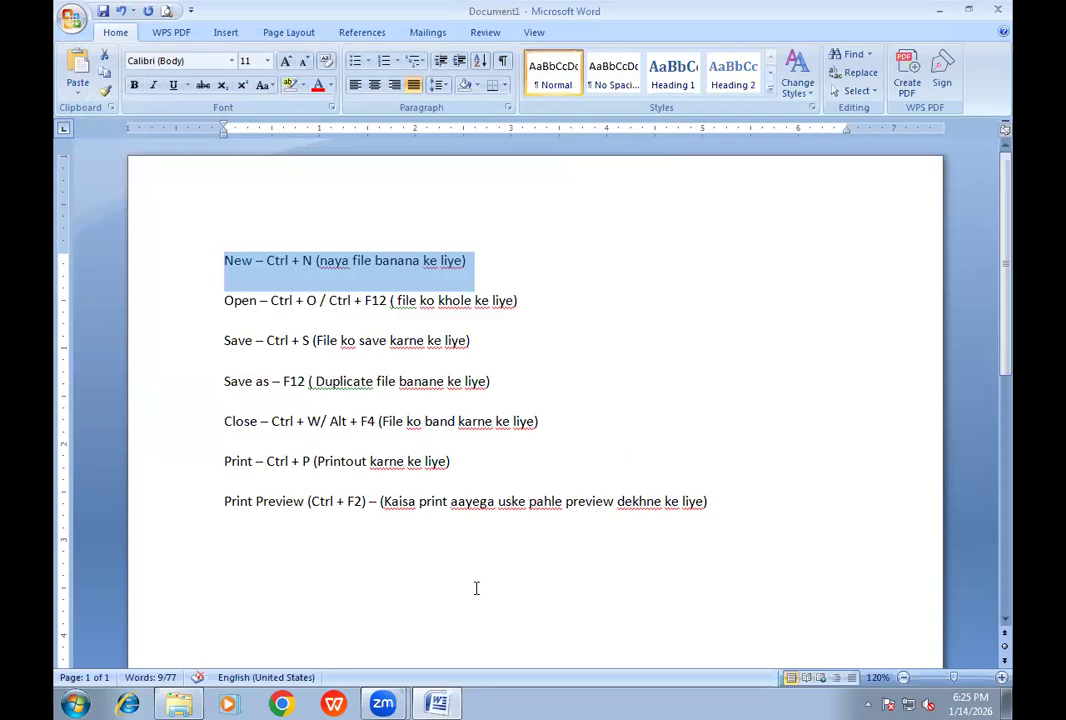
key("ctrl+F12")
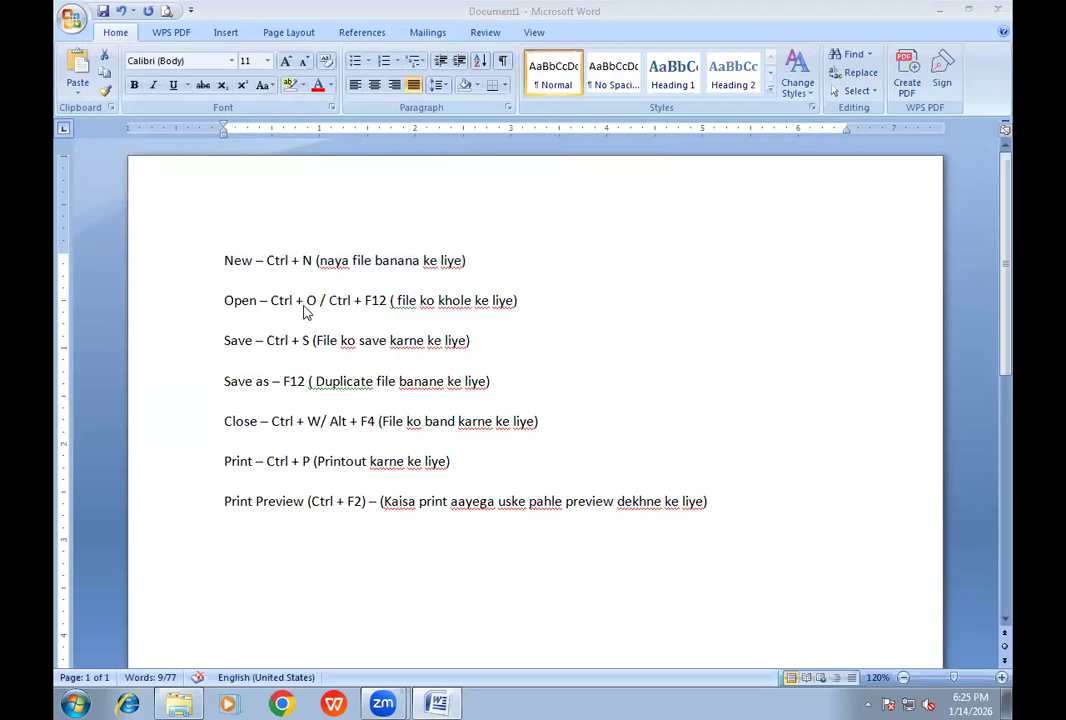
Step: Open the recent document FEMALE CLASS 14_1_26.docx and close it again
left_click(71, 18)
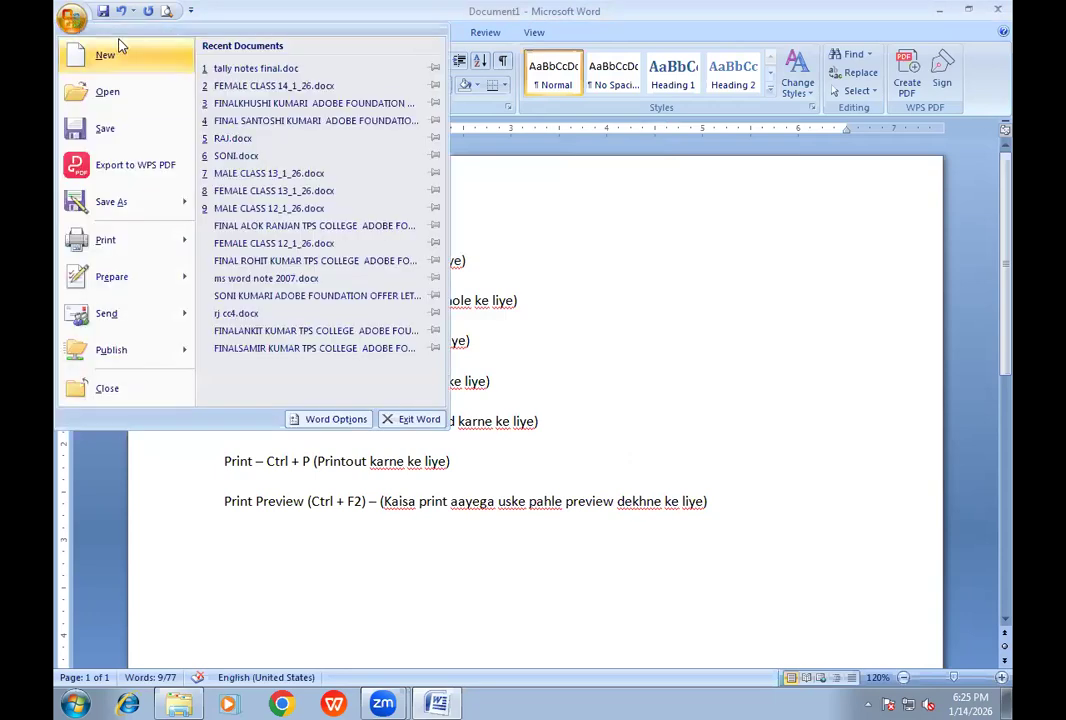
left_click(267, 85)
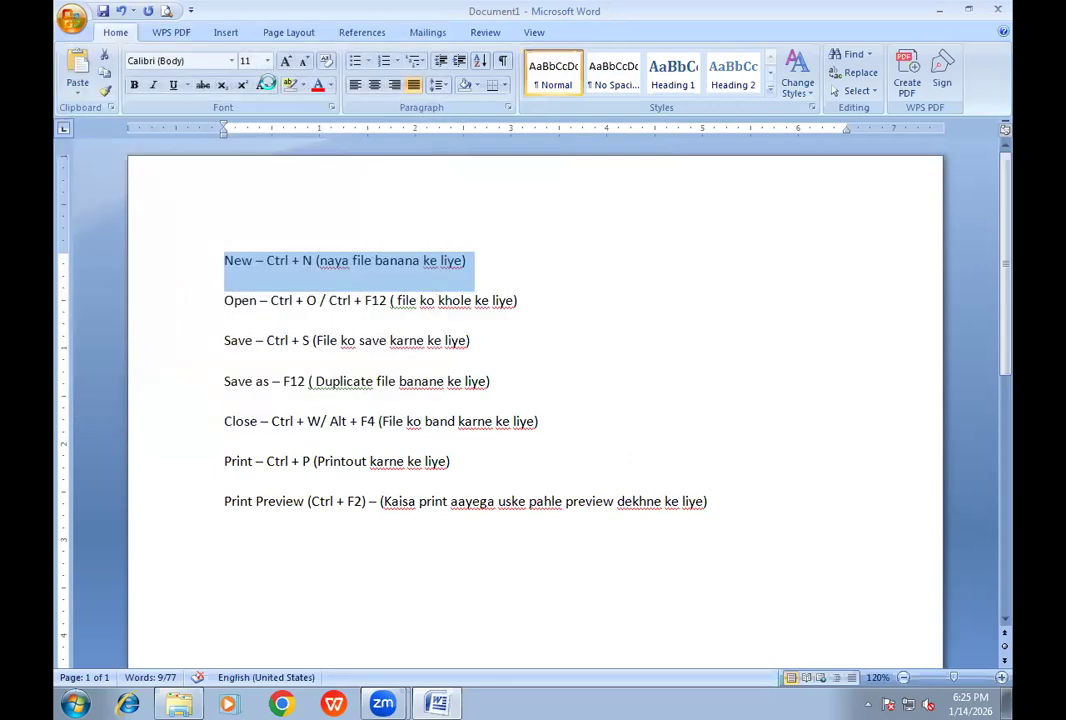
left_click(998, 10)
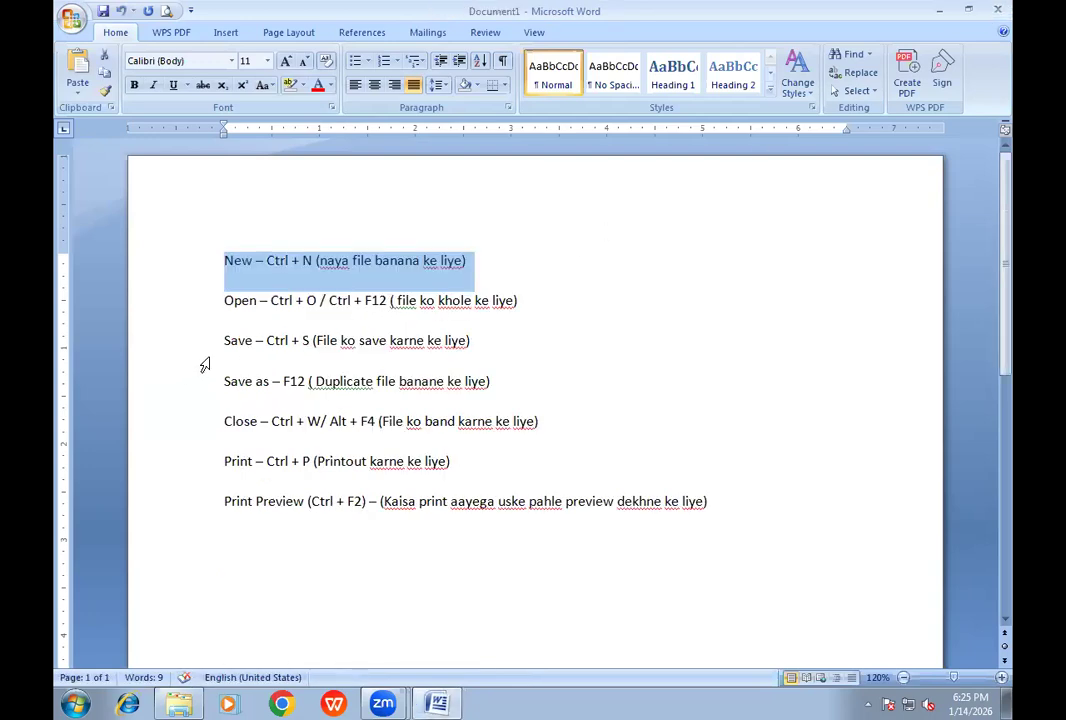
Step: Highlight "Save – Ctrl + S" and "Save as – F12" in turn to compare the two commands
left_click_drag(224, 340, 307, 345)
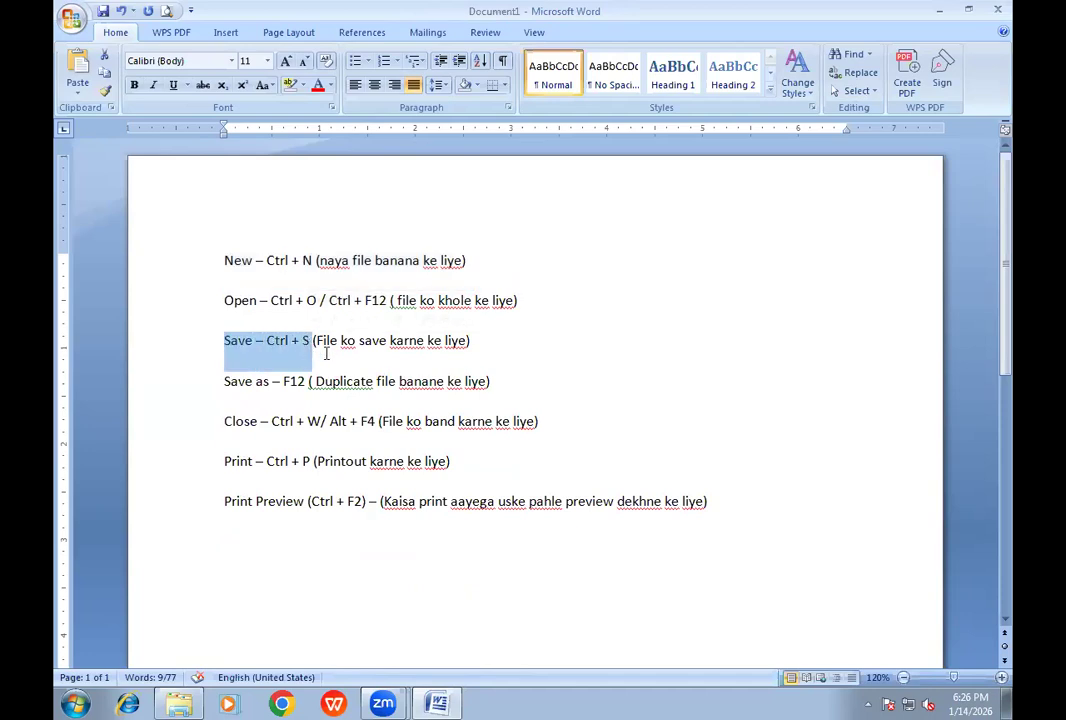
left_click(219, 385)
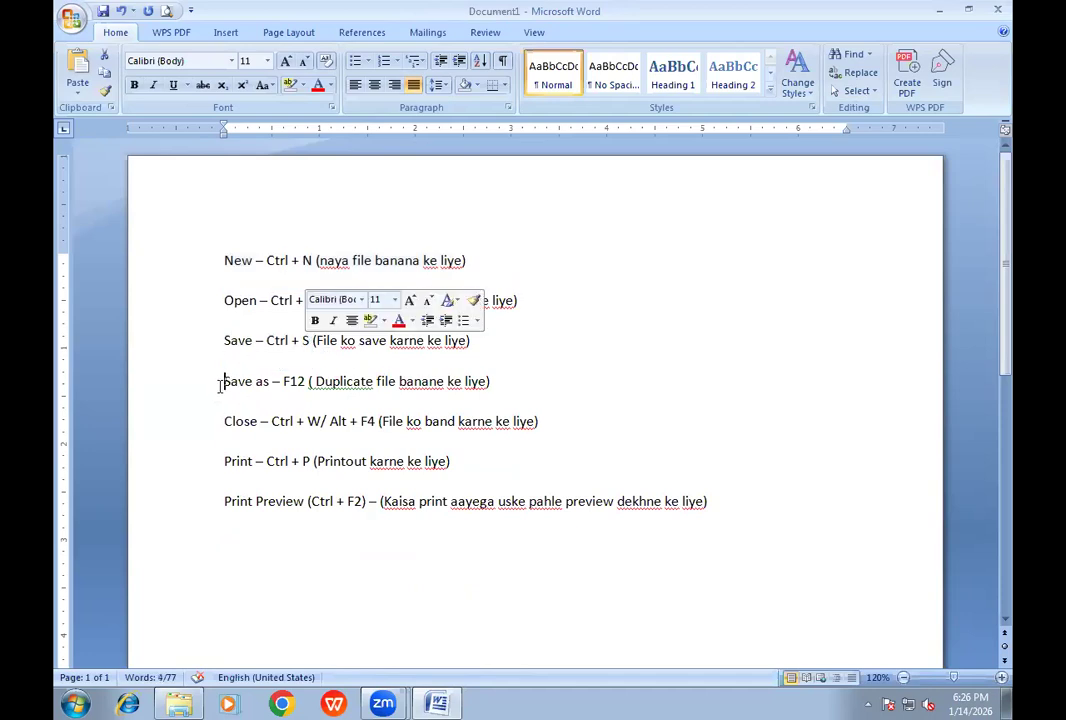
left_click_drag(219, 385, 308, 386)
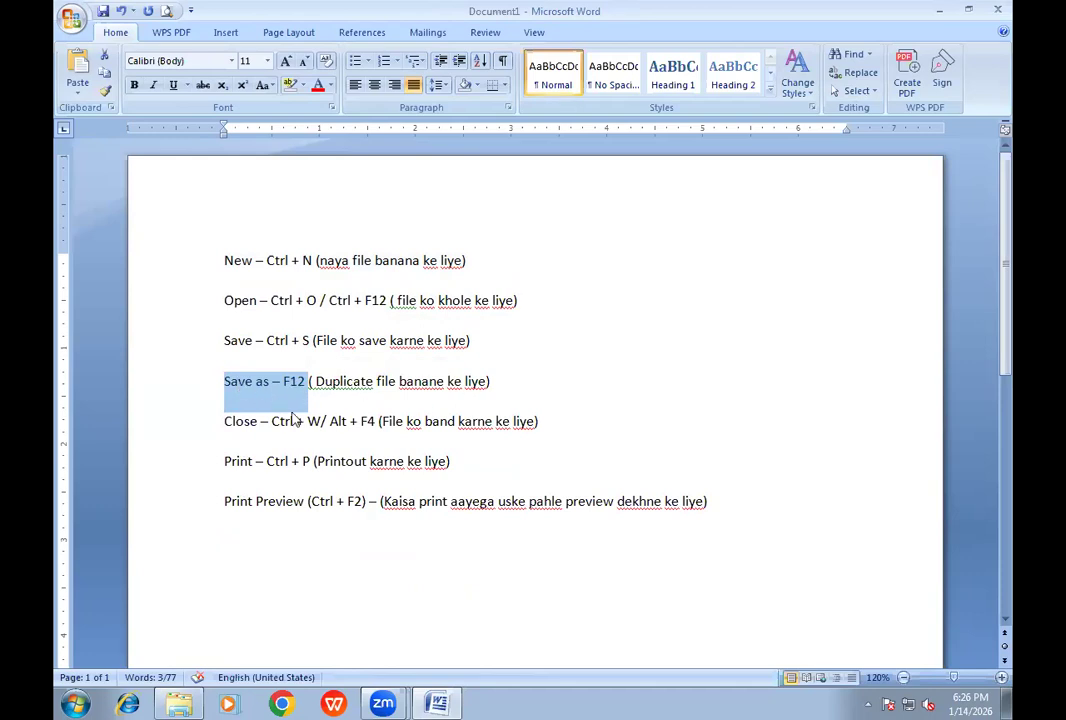
Step: Start a new line after the Print Preview entry reading "Save or Save as me antar –"
left_click(736, 510)
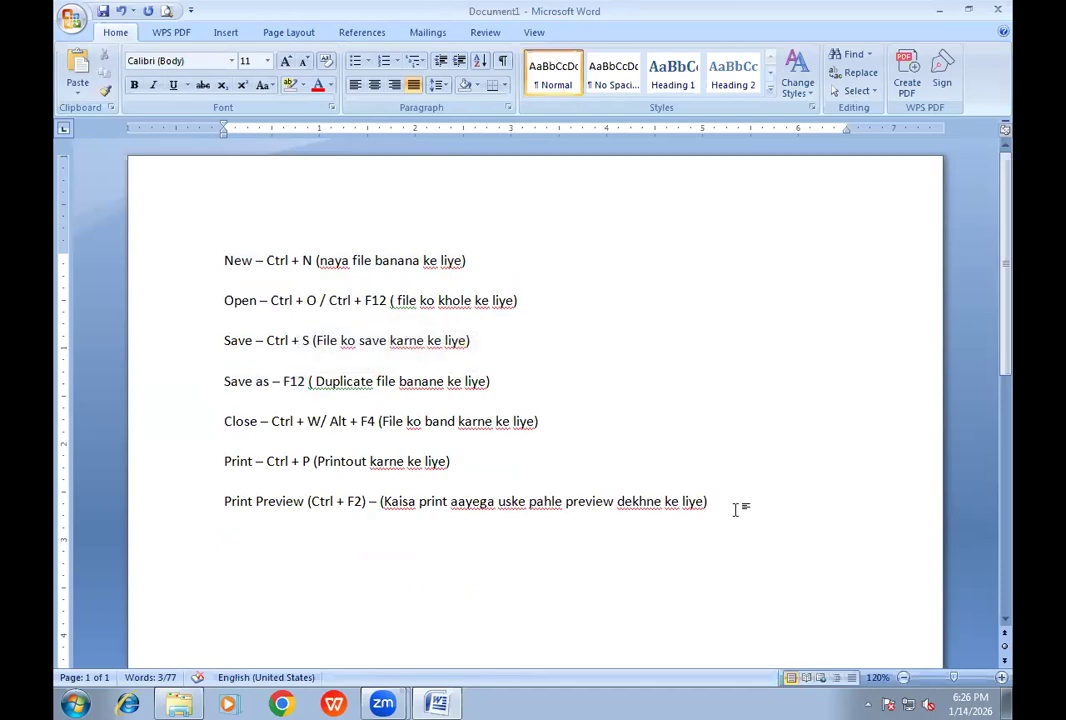
key("Return")
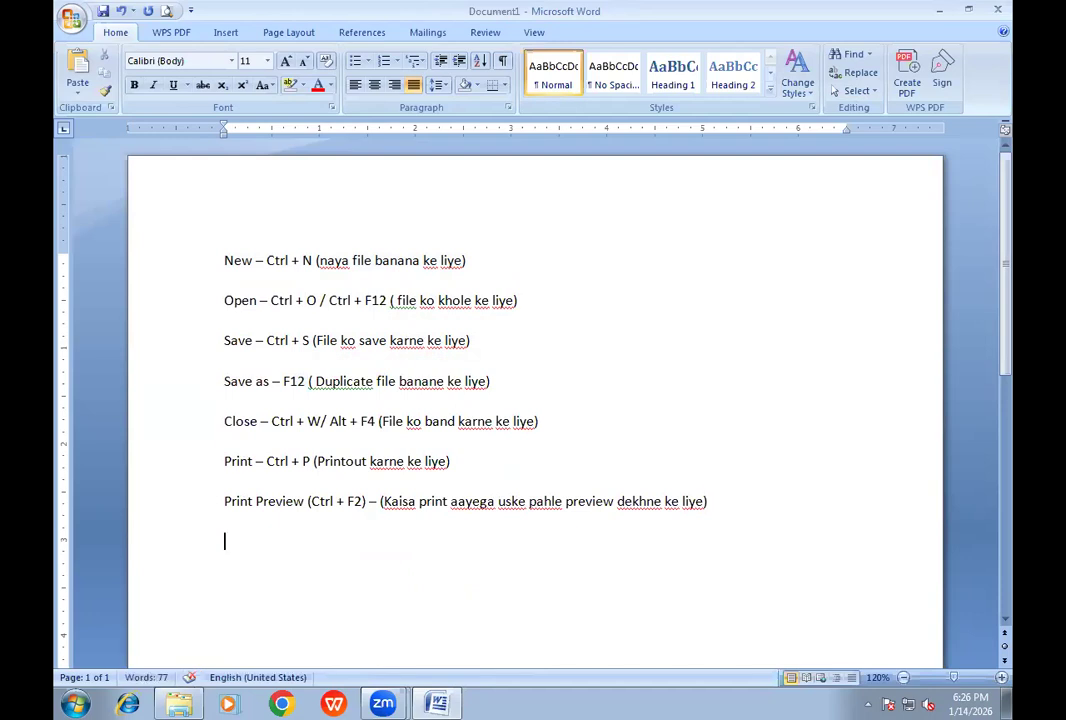
type("Save")
type("or Save")
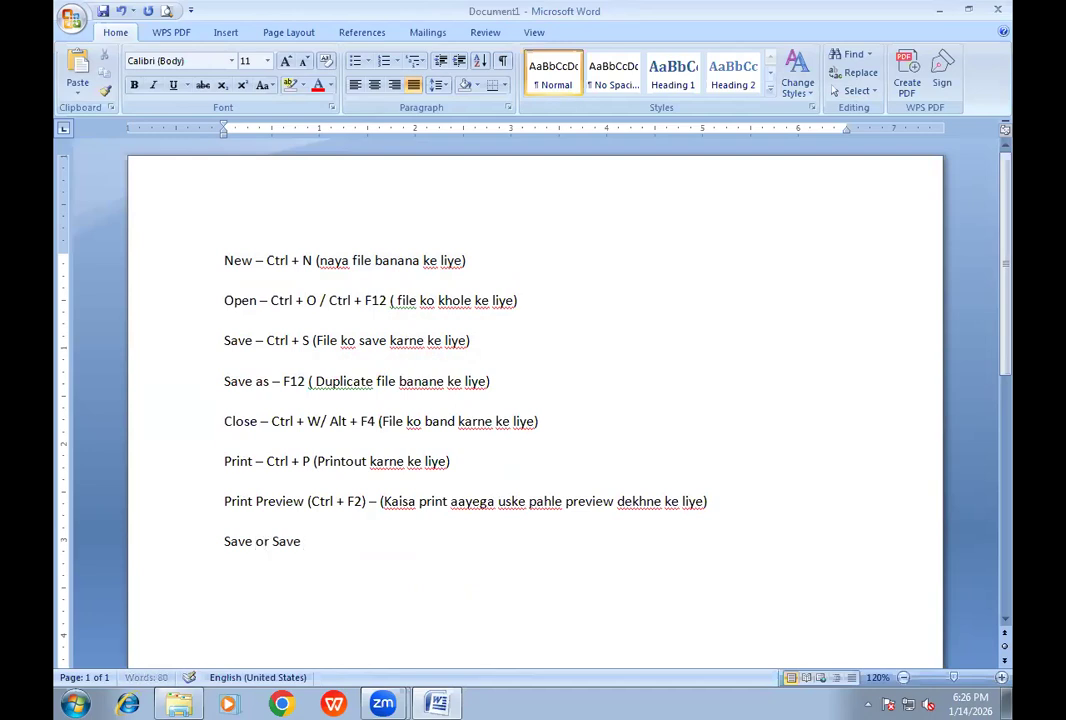
type(" as -")
key("BackSpace")
key("BackSpace")
key("BackSpace")
type("me antar")
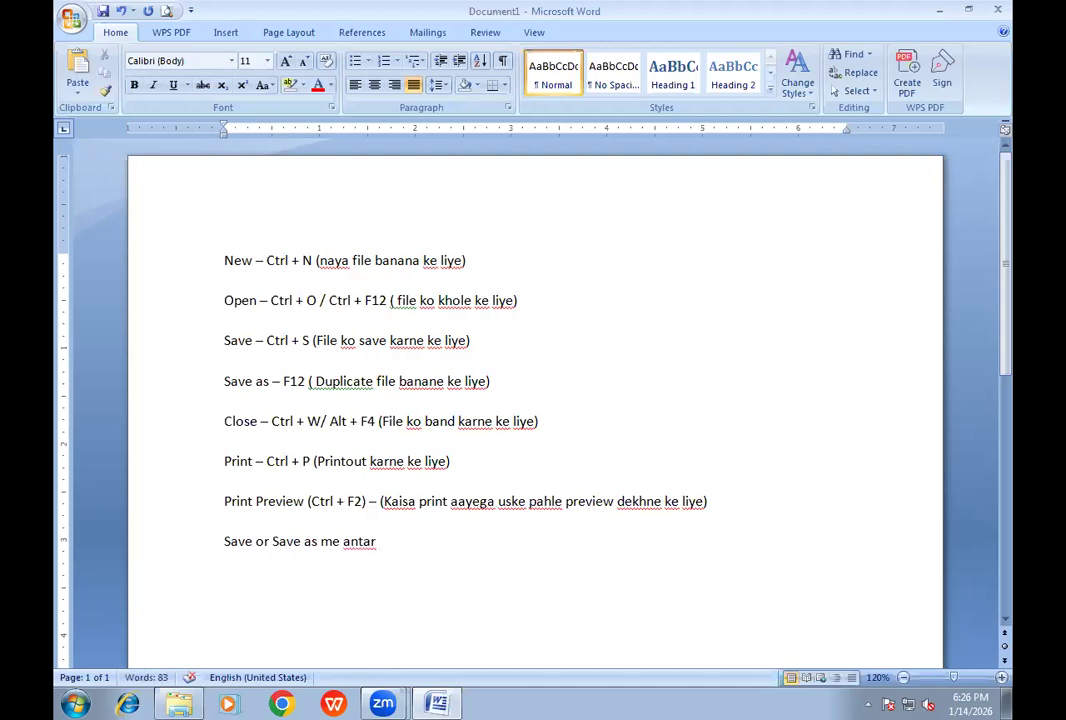
type(" -")
Step: Continue the line with "jab file new ho us position me save or save as ka dialog box same khulta hai"
left_click(401, 409)
type("jab file new ho us position me ")
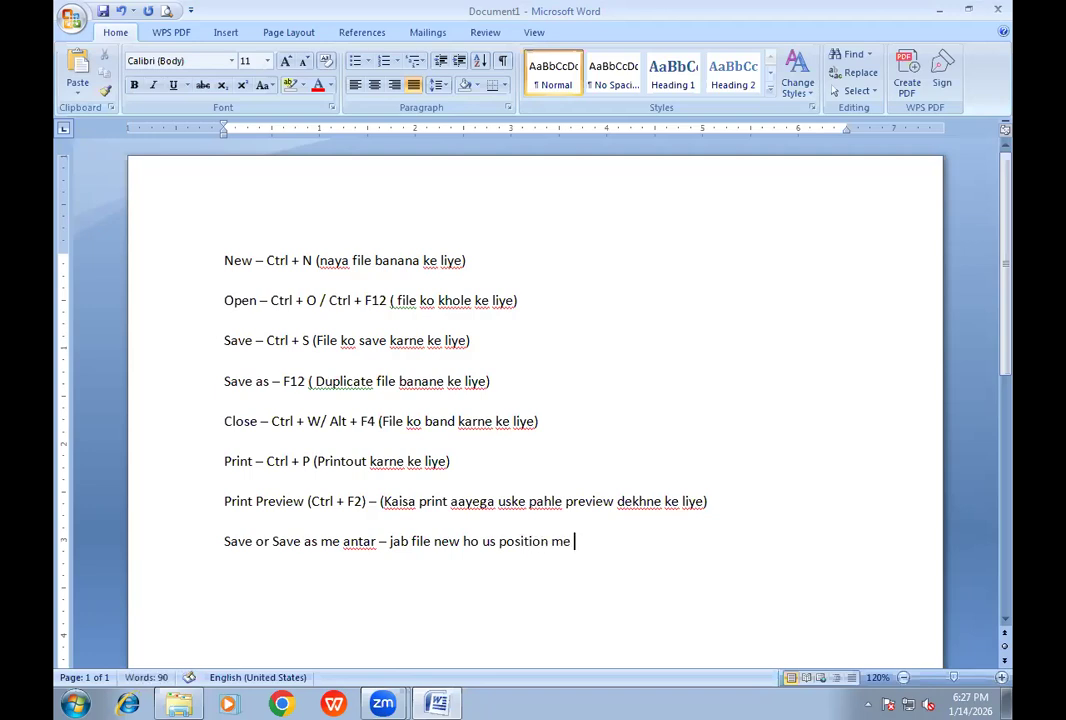
type("save or sa")
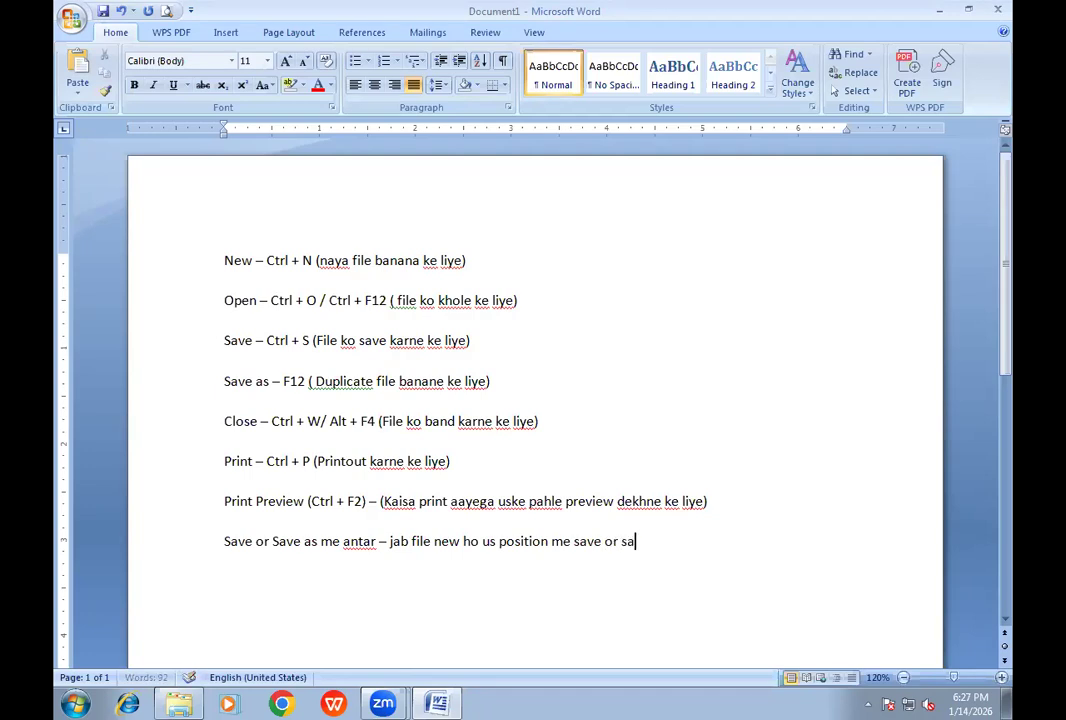
type("ve as ka dialog box same khulta hai")
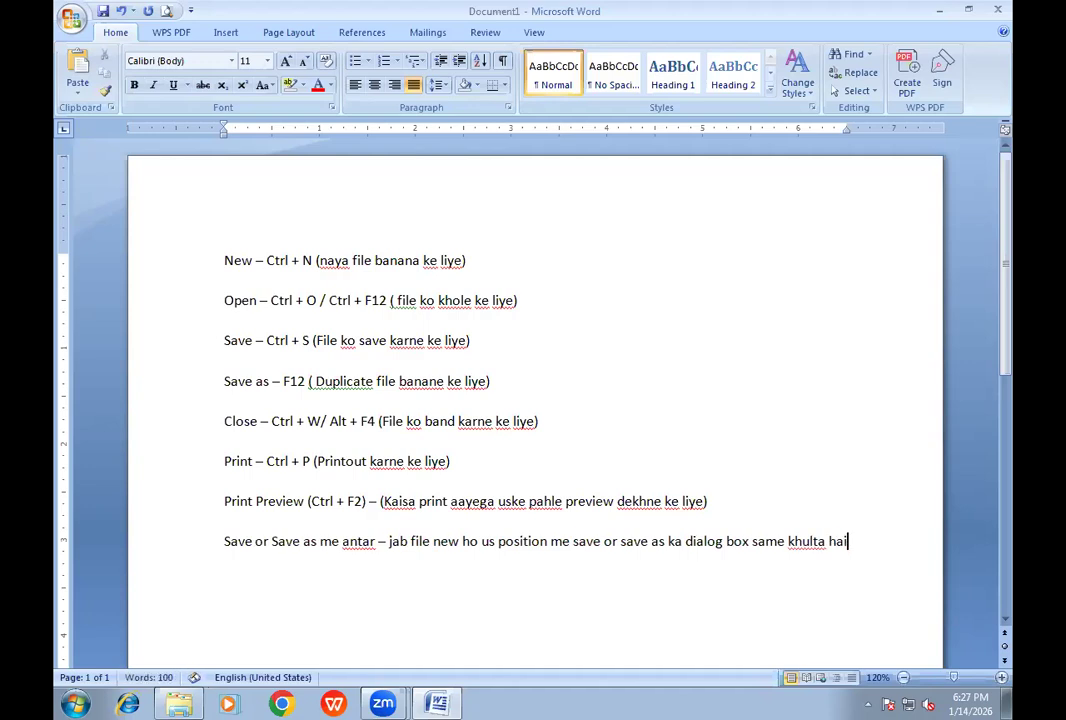
Step: End the sentence with a full stop and begin another reading "Agar ek bar file ka naam de diye"
type(".agar ")
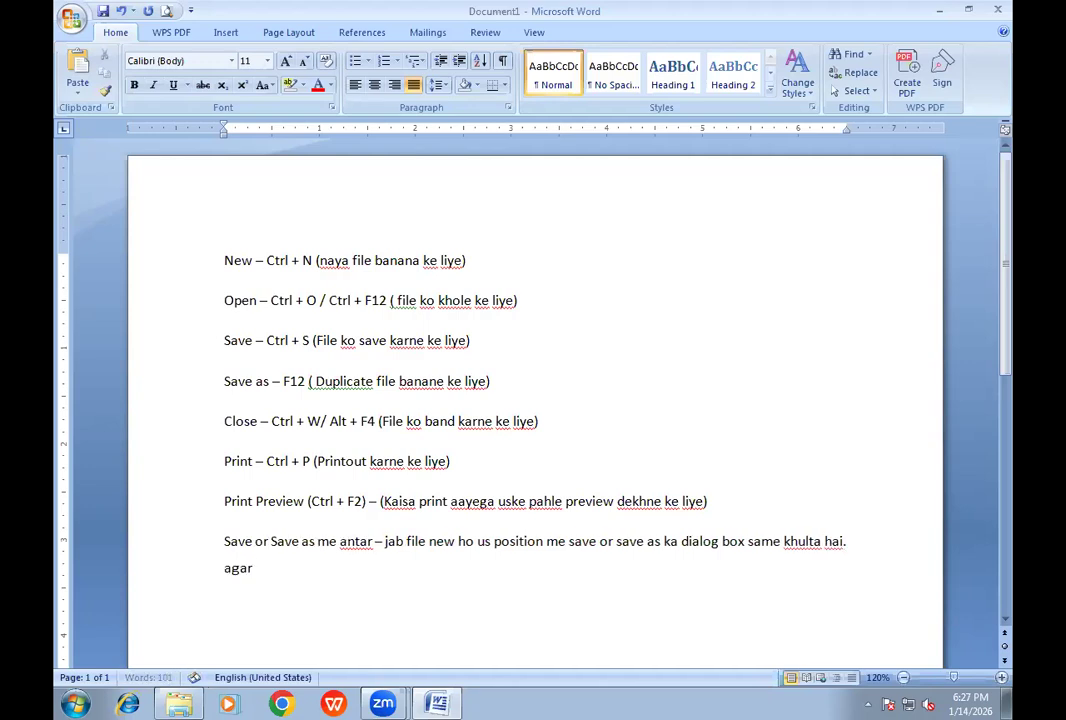
type("ek a")
key("BackSpace")
type("bar file ka")
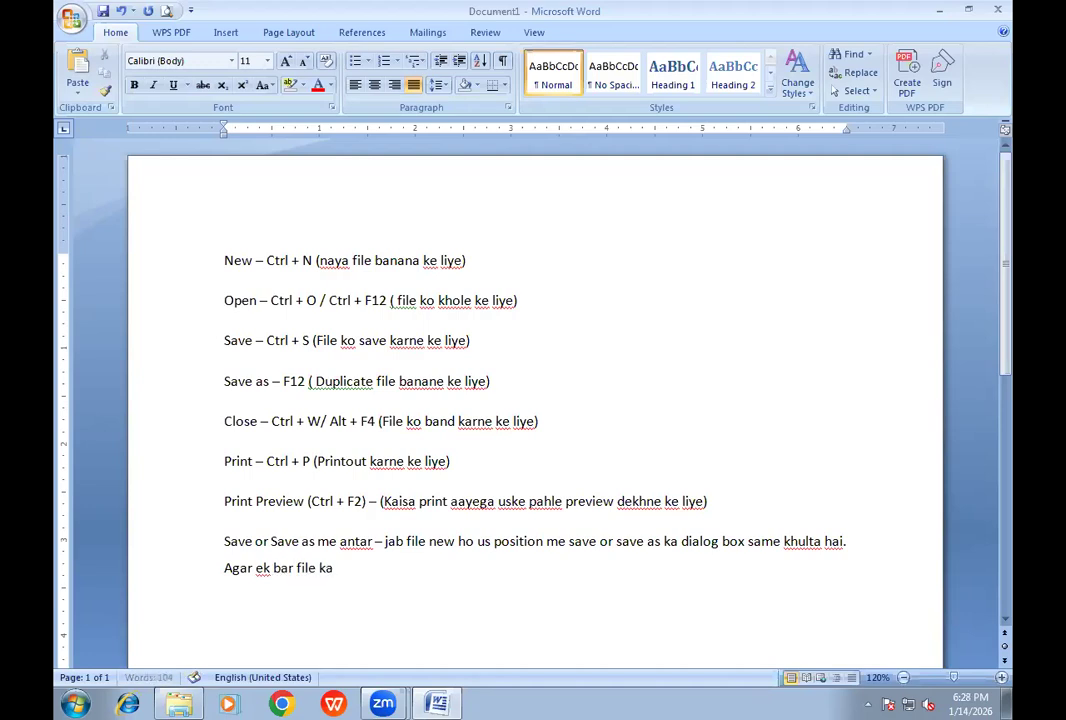
type(" naam de diye")
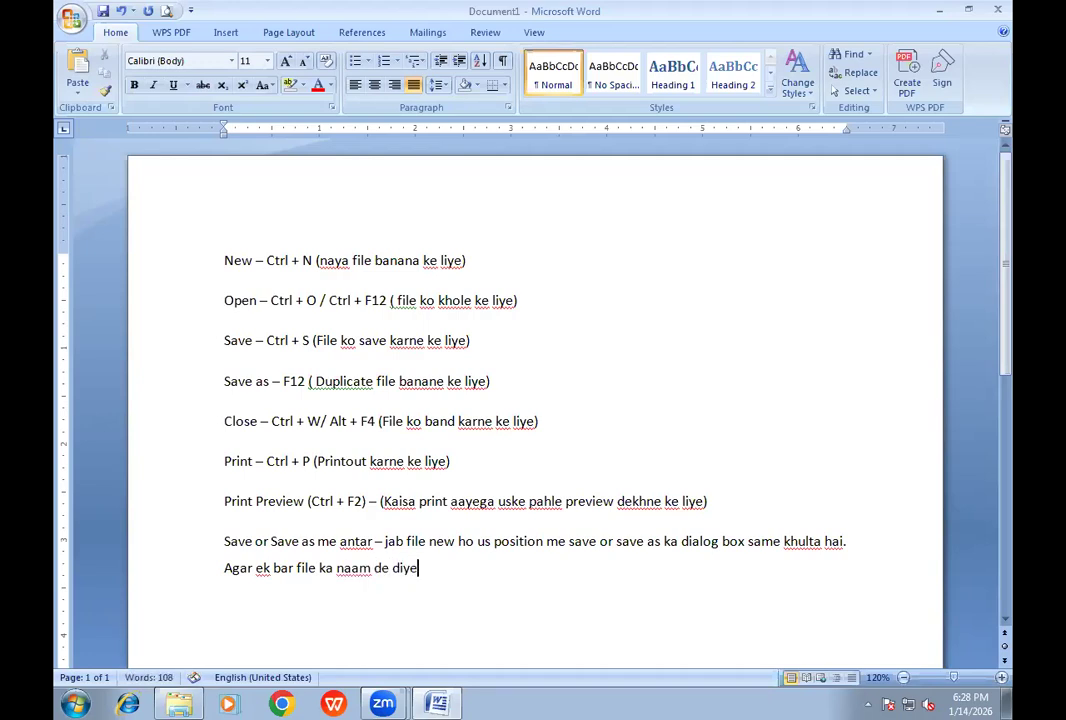
Step: Continue the second sentence of the Save or Save as paragraph with "usi file me changing karna ho to"
type(".")
key("BackSpace")
key("BackSpace")
type("usi")
key("BackSpace")
key("BackSpace")
key("BackSpace")
type("usi file")
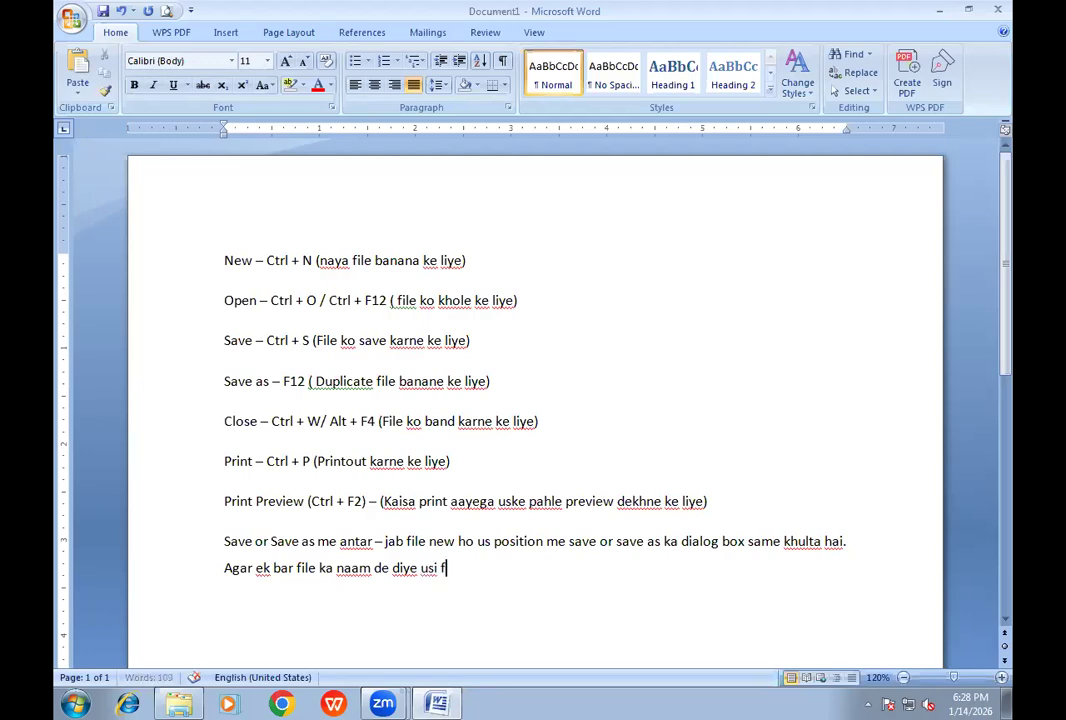
type(" me changin")
key("BackSpace")
type("ing kar")
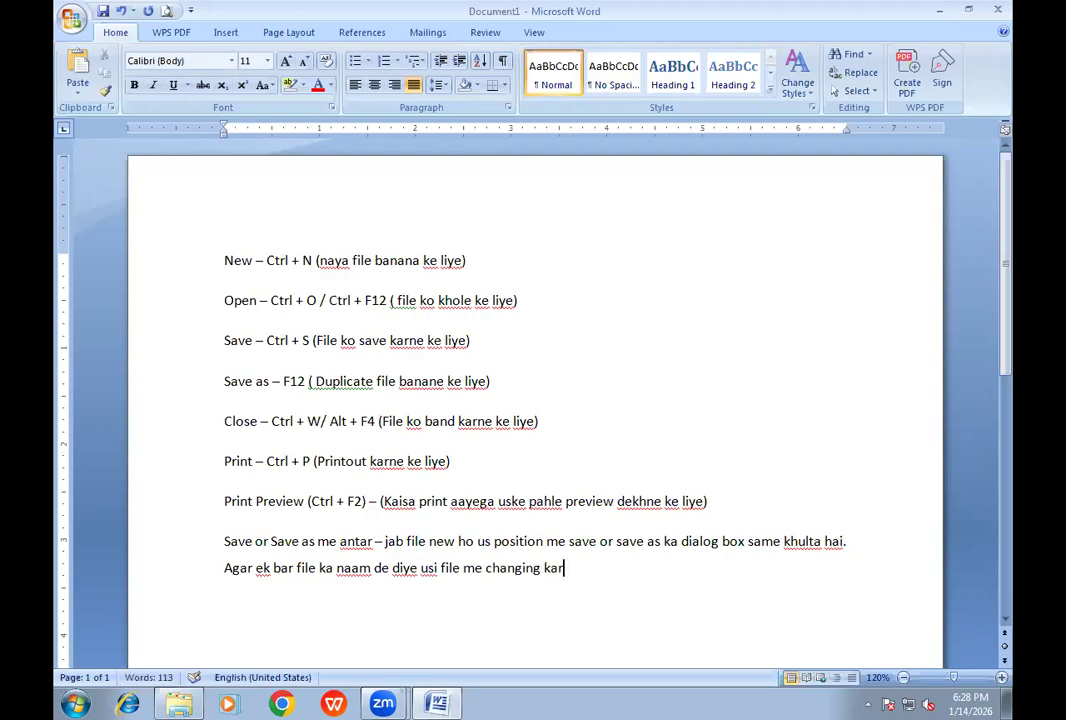
type("na ho to")
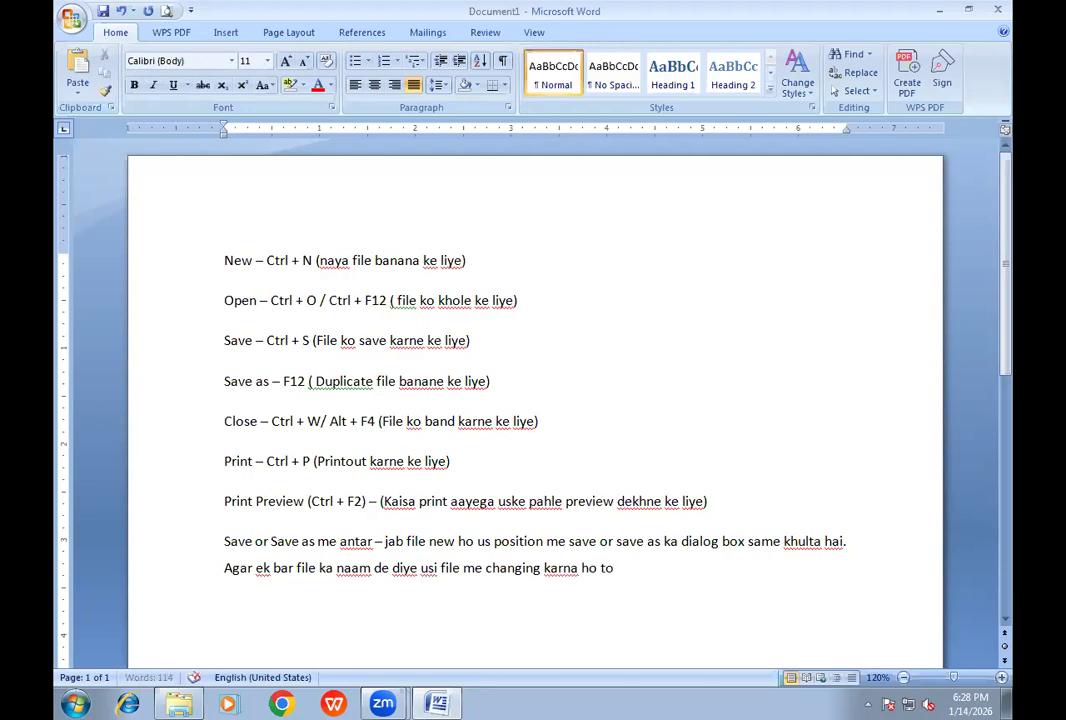
Step: Finish the second sentence with "save ka prayog karege." and begin a third reading "Aur agar usi file ka"
type(" save ka prayog ka")
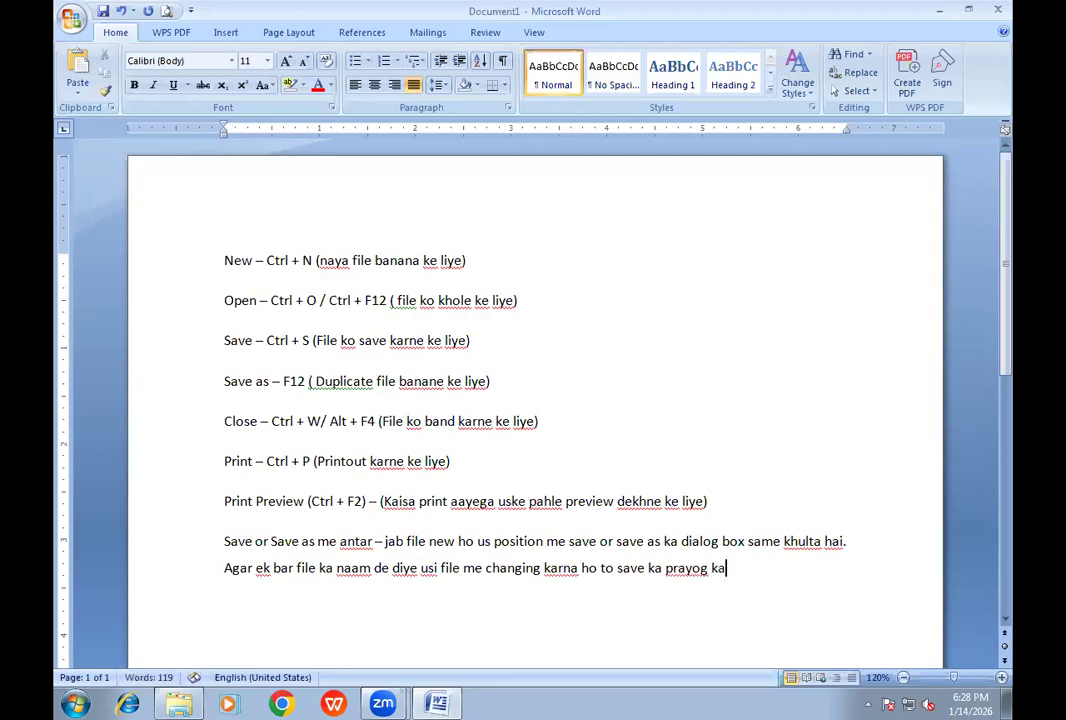
type("rege. Aur agar usi file")
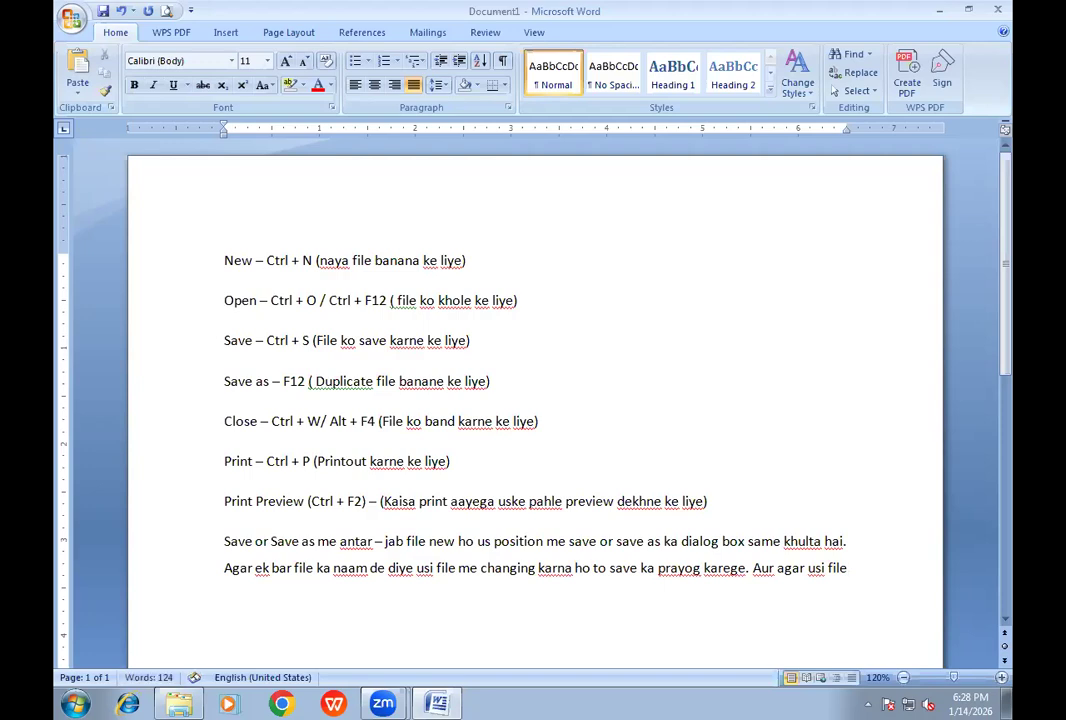
type(" ka")
scroll(405, 535, "down", 2)
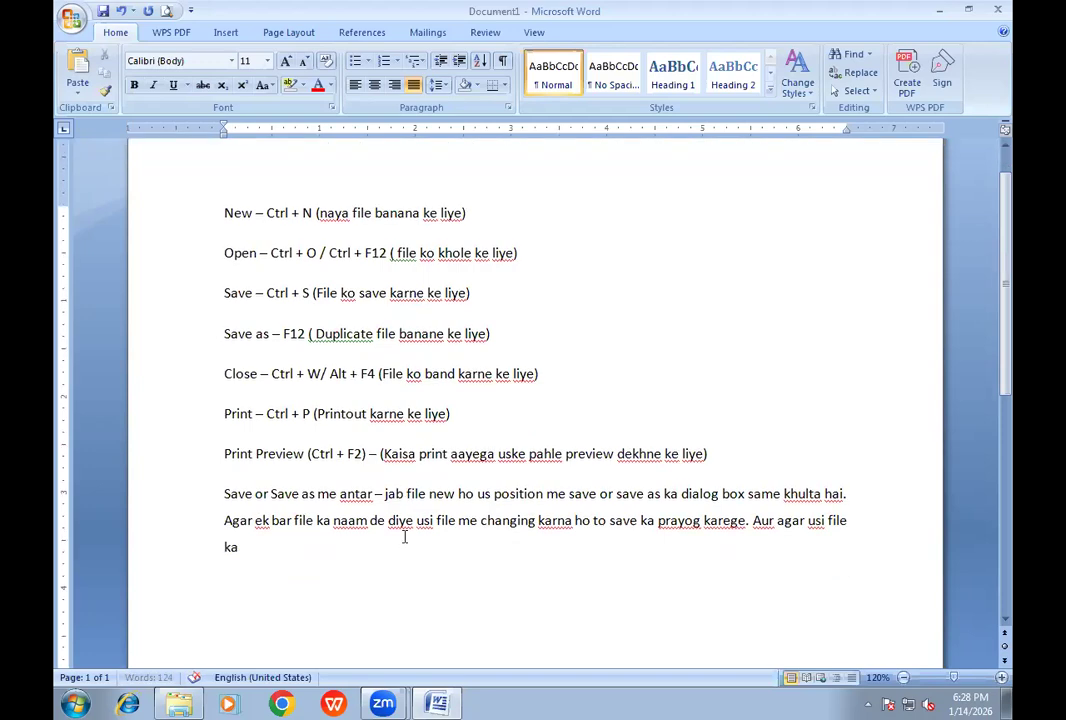
Step: Complete the third sentence of the Save or Save as paragraph with "duplicate banana to to save as ka prayog karte hai."
type("du")
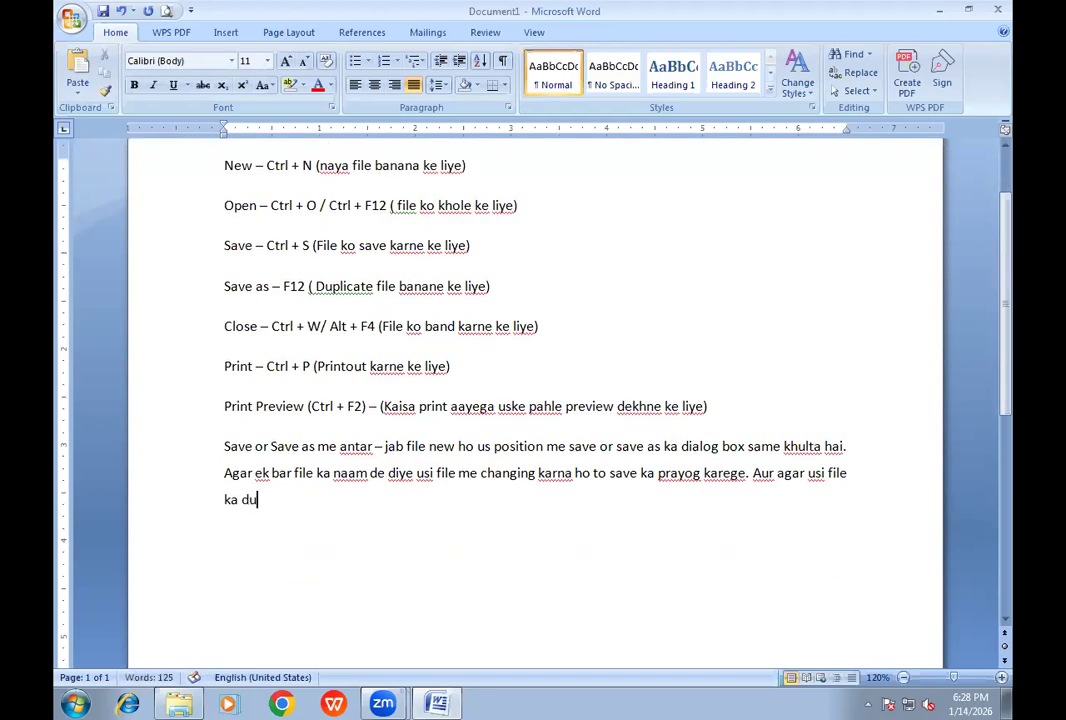
type("plicate banana")
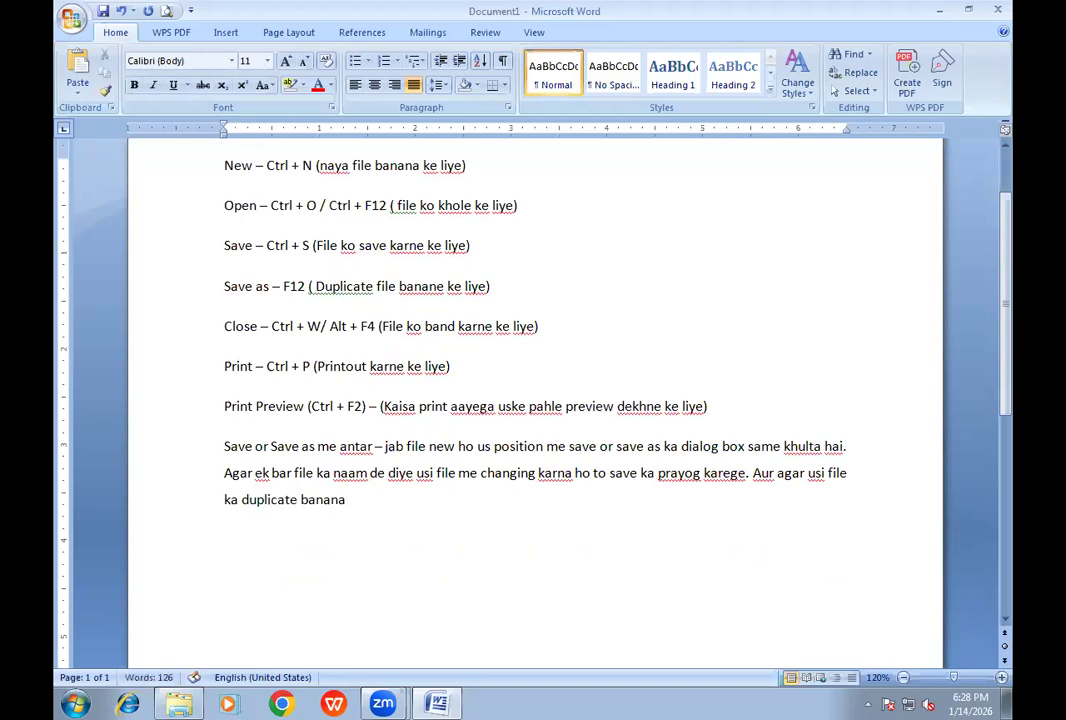
type(" to to save as")
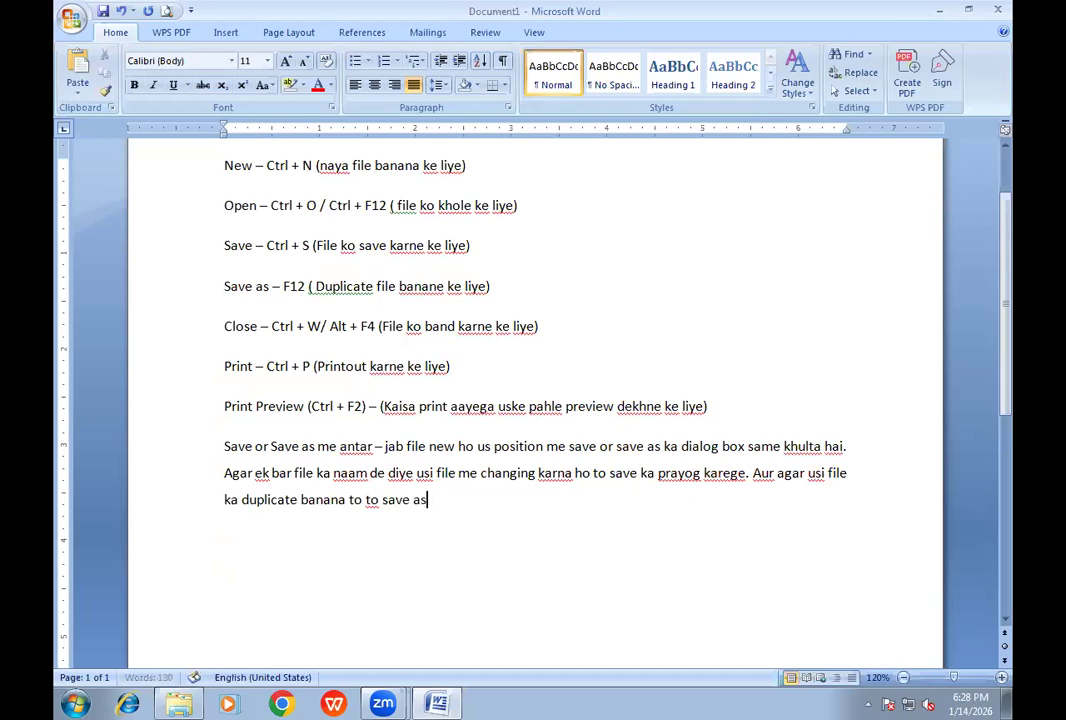
type(" ka prayog karte hai.")
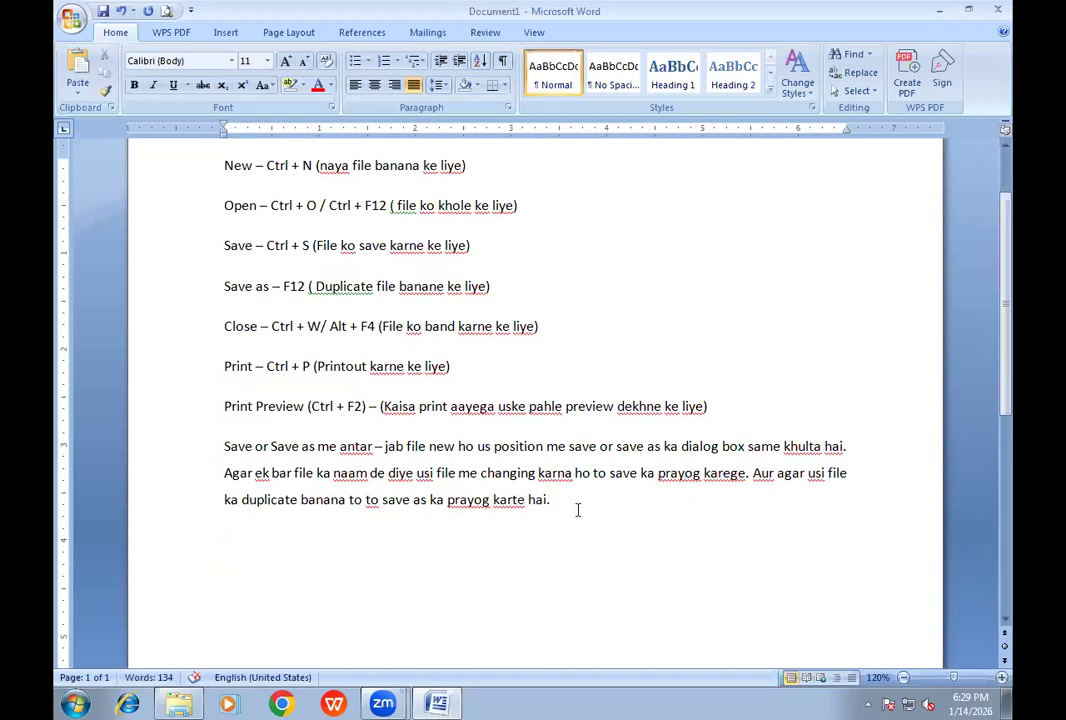
Step: Save the document in the Documents library under the file name "MALE CLASS 14_1_26" as a Word Document
key("F12")
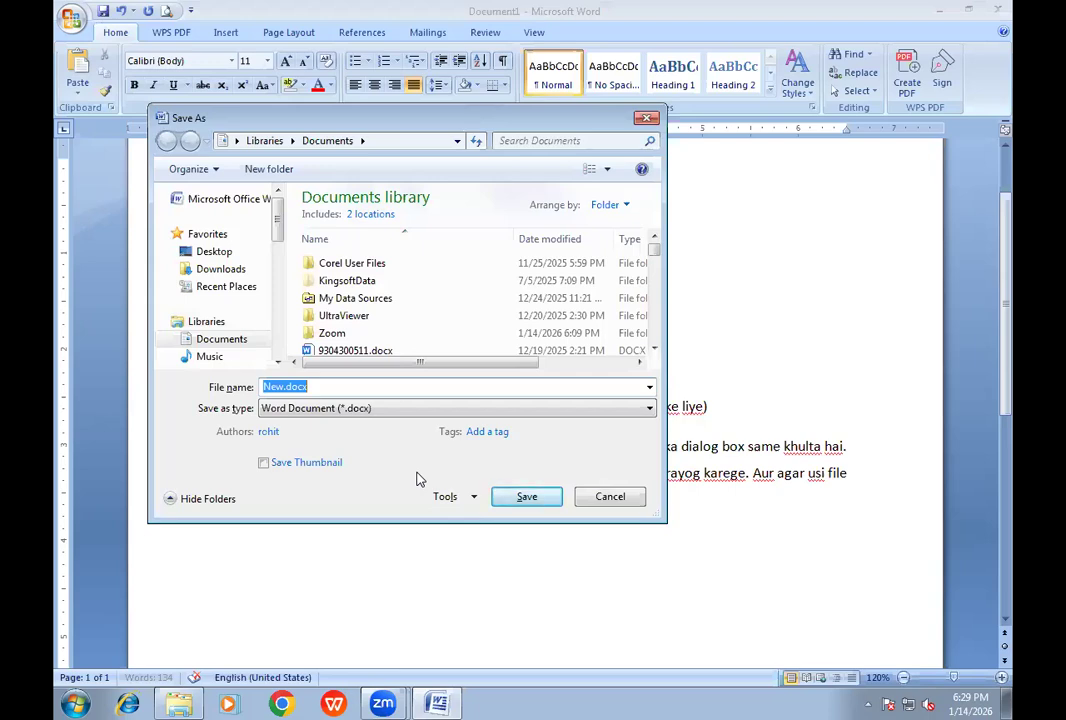
type("MALE CLASS")
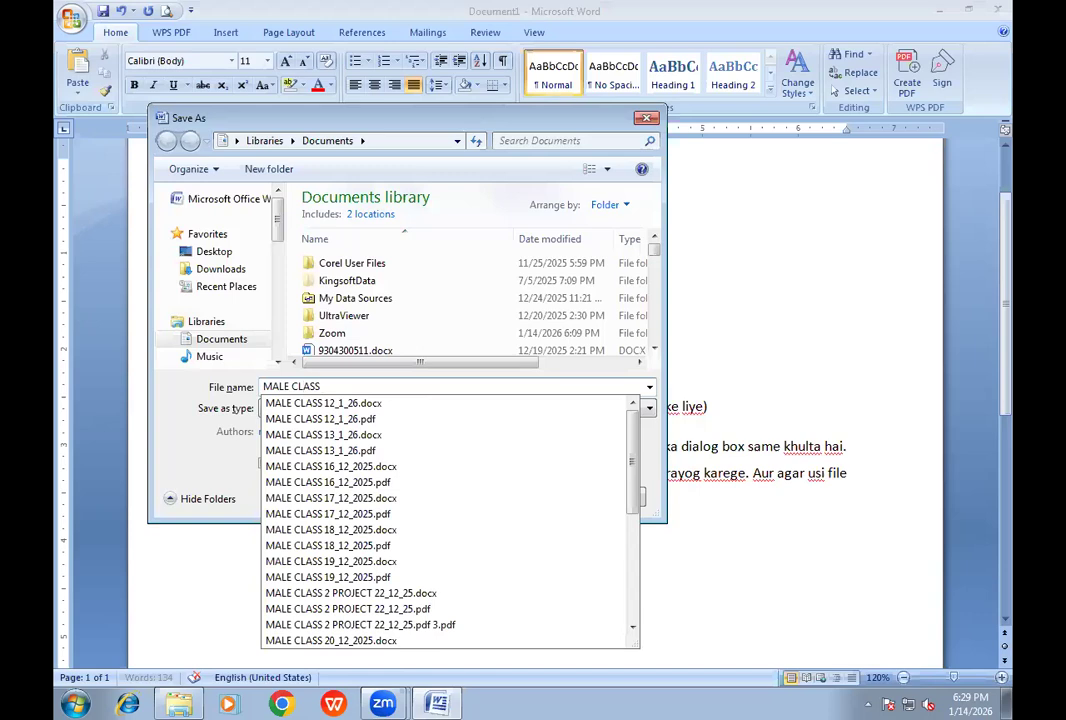
type(" 14_")
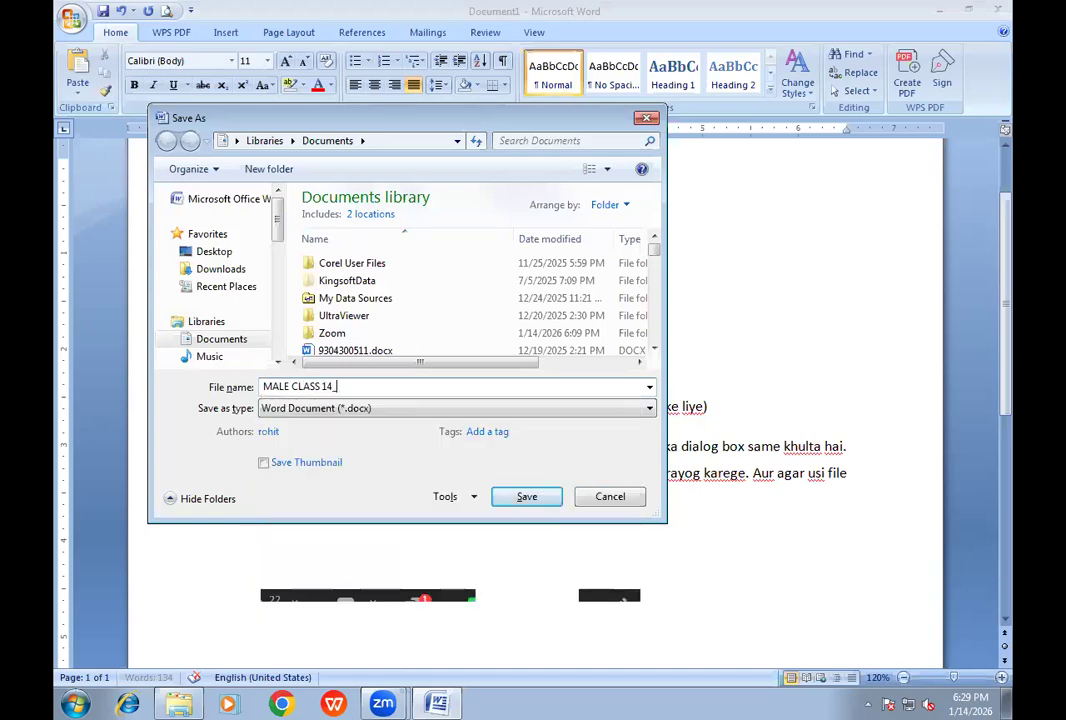
type("1_26")
left_click(527, 497)
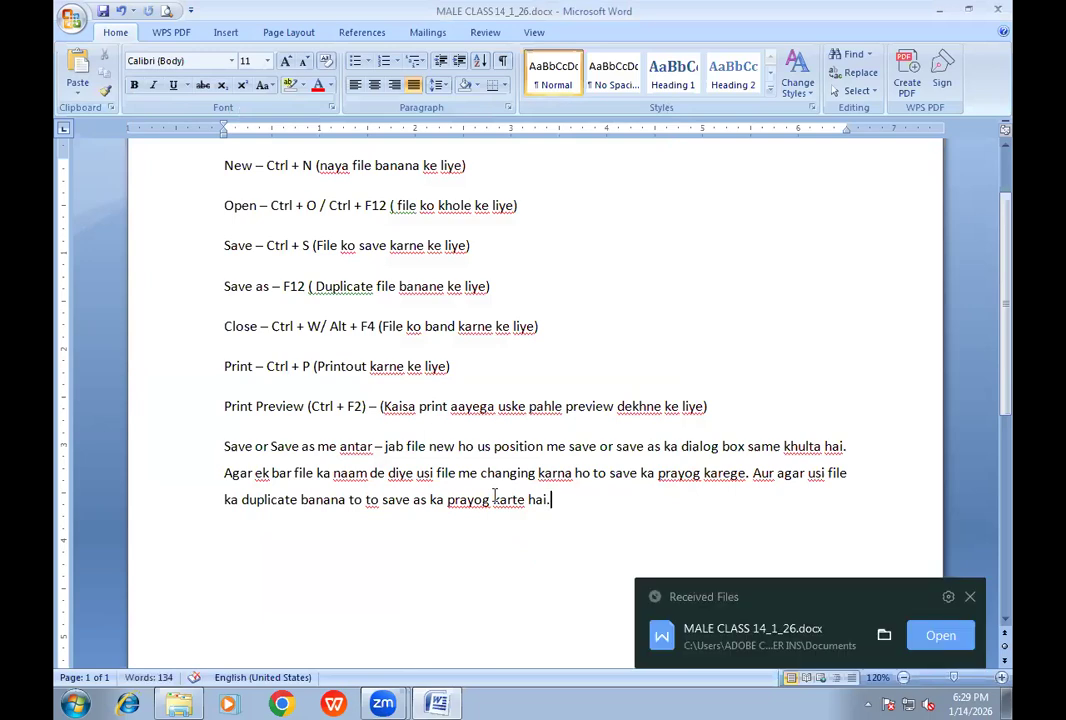
Step: Create a new blank document and enter the sample text "FASFSFDSAFSDFSFSF"
left_click(73, 19)
left_click(88, 48)
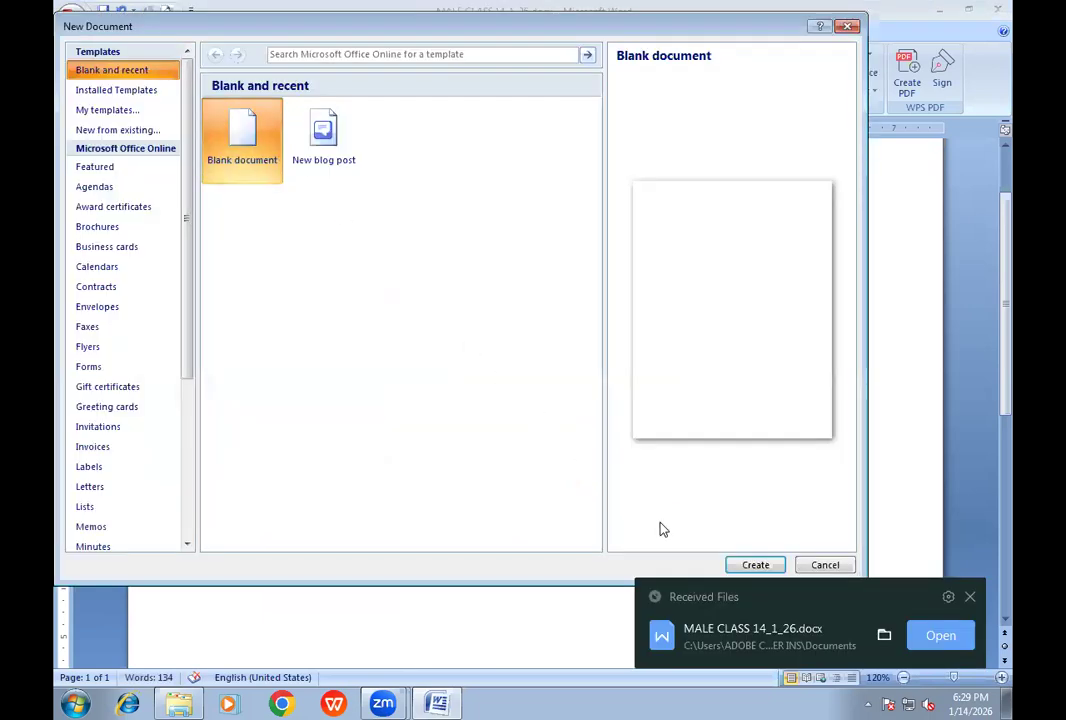
left_click(755, 565)
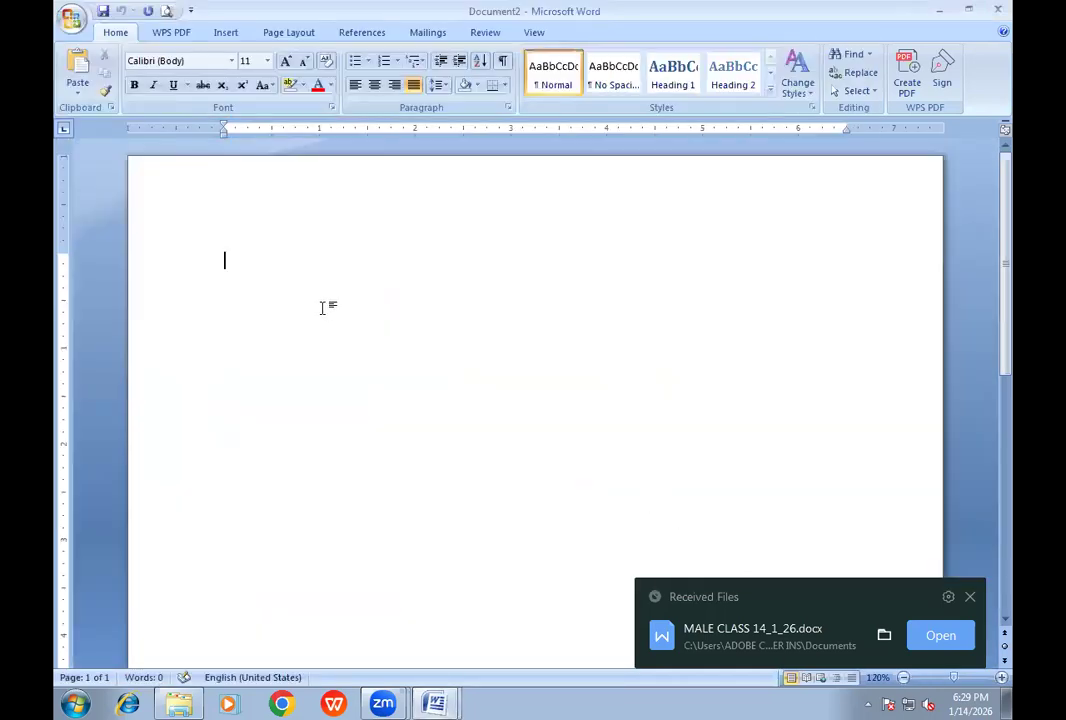
type("FASFSFDSAFSDFSFSF")
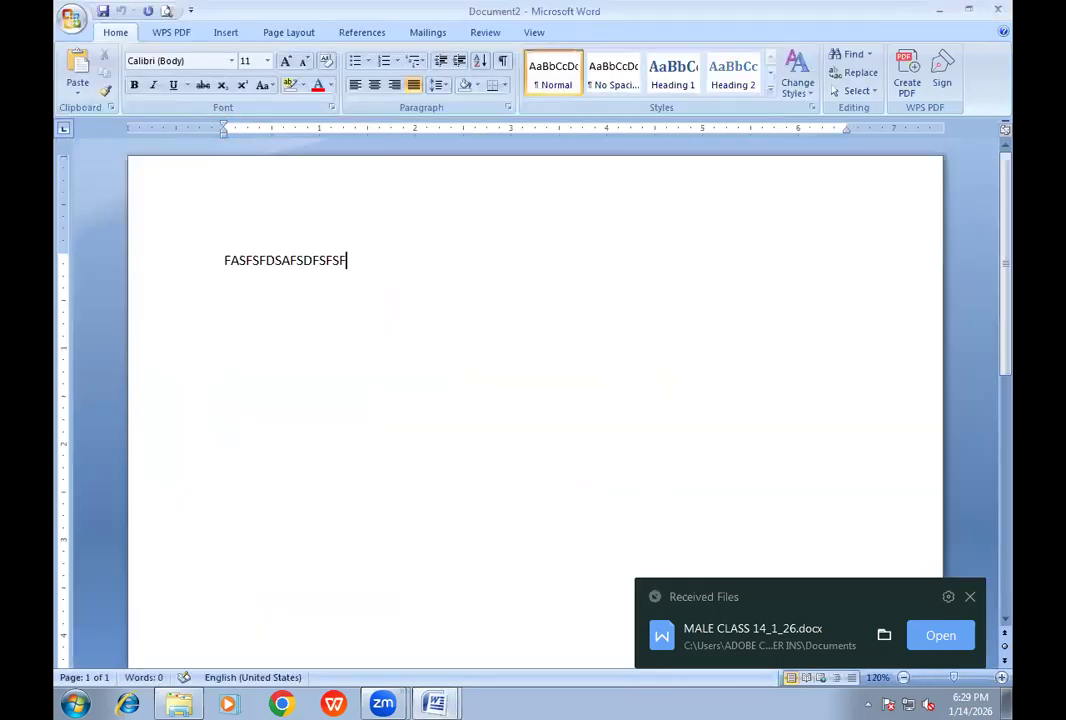
Step: Compare the dialogs that Save and Save As open for the unsaved document, dismissing each without saving
left_click(70, 19)
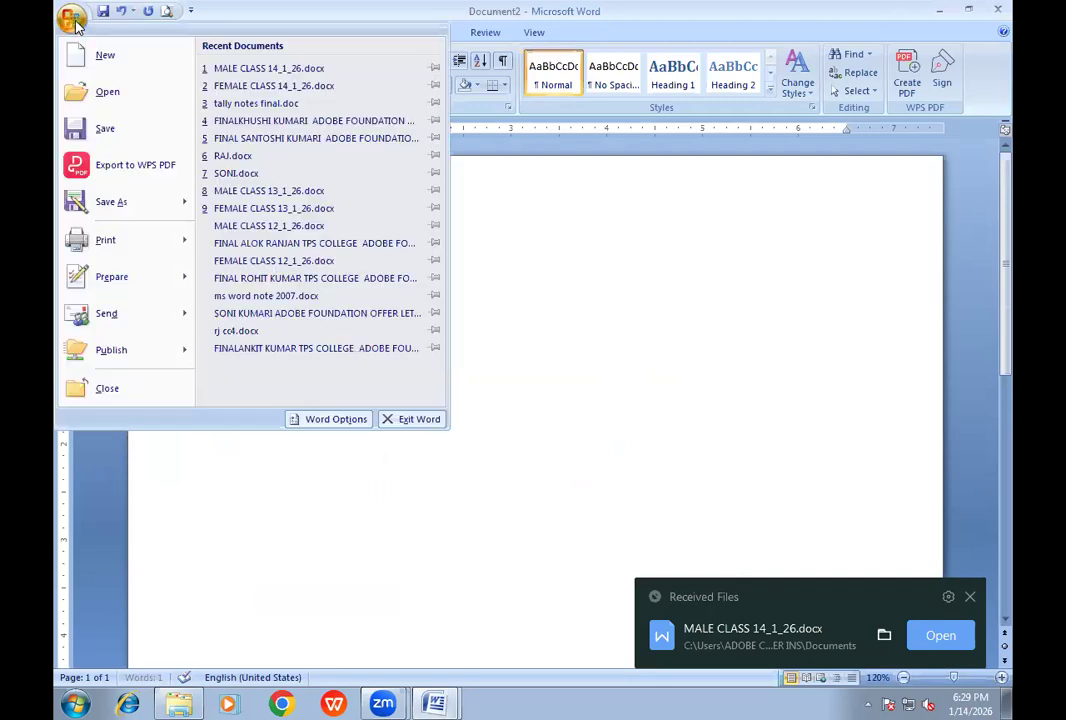
left_click(105, 133)
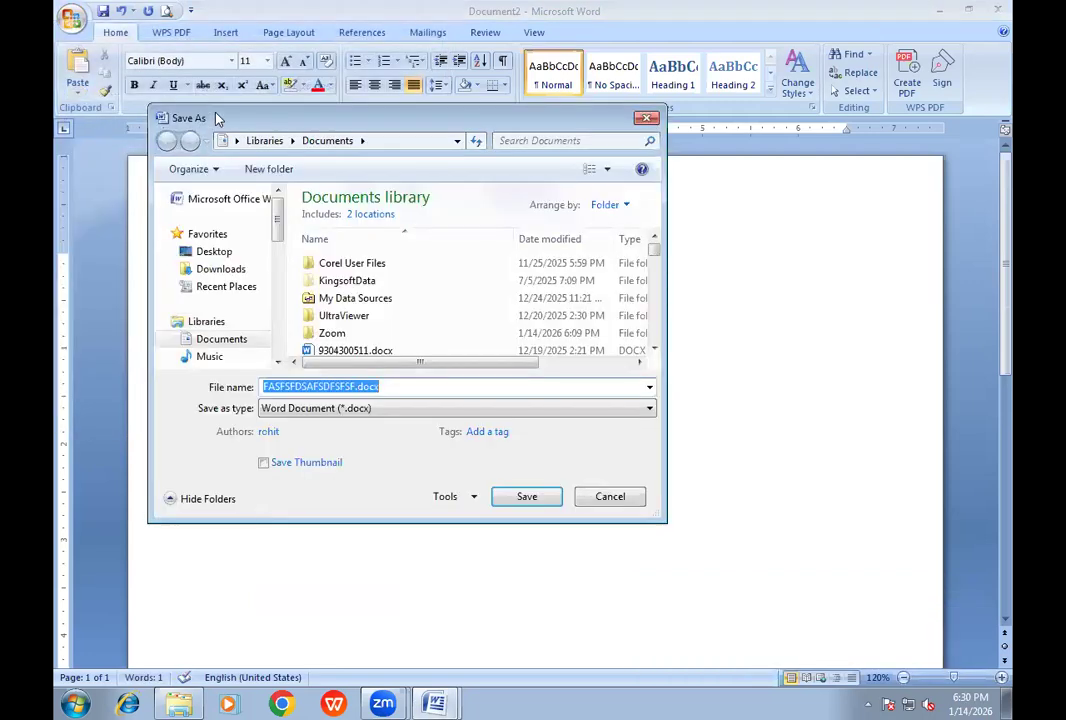
left_click_drag(219, 118, 184, 113)
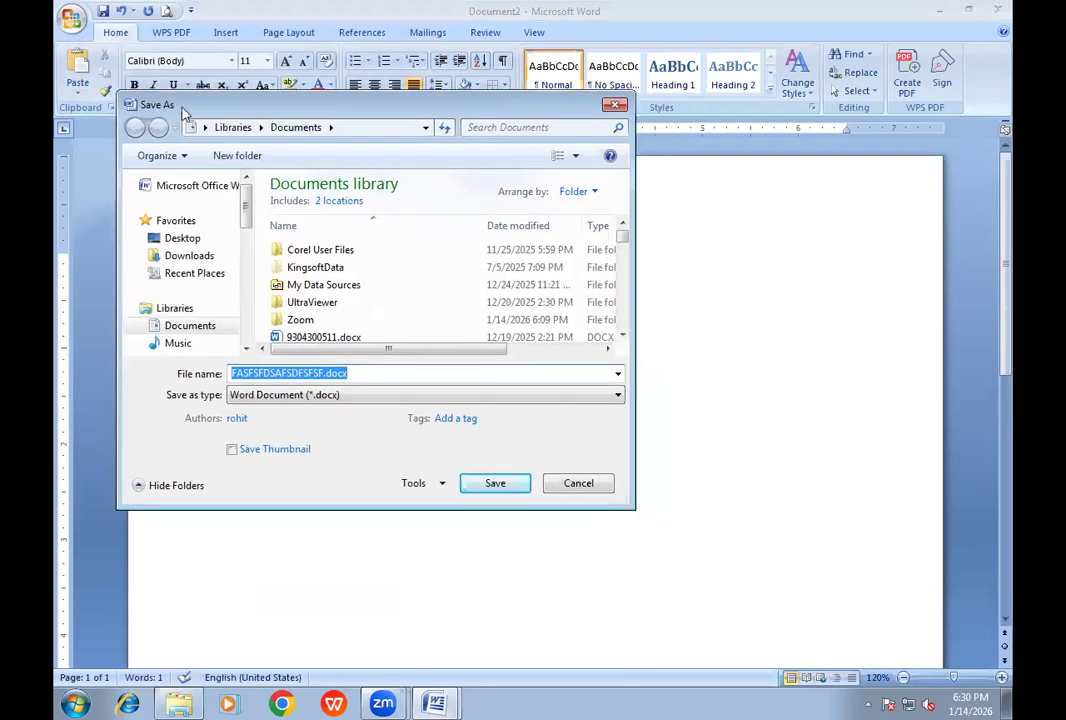
left_click(578, 483)
left_click(71, 18)
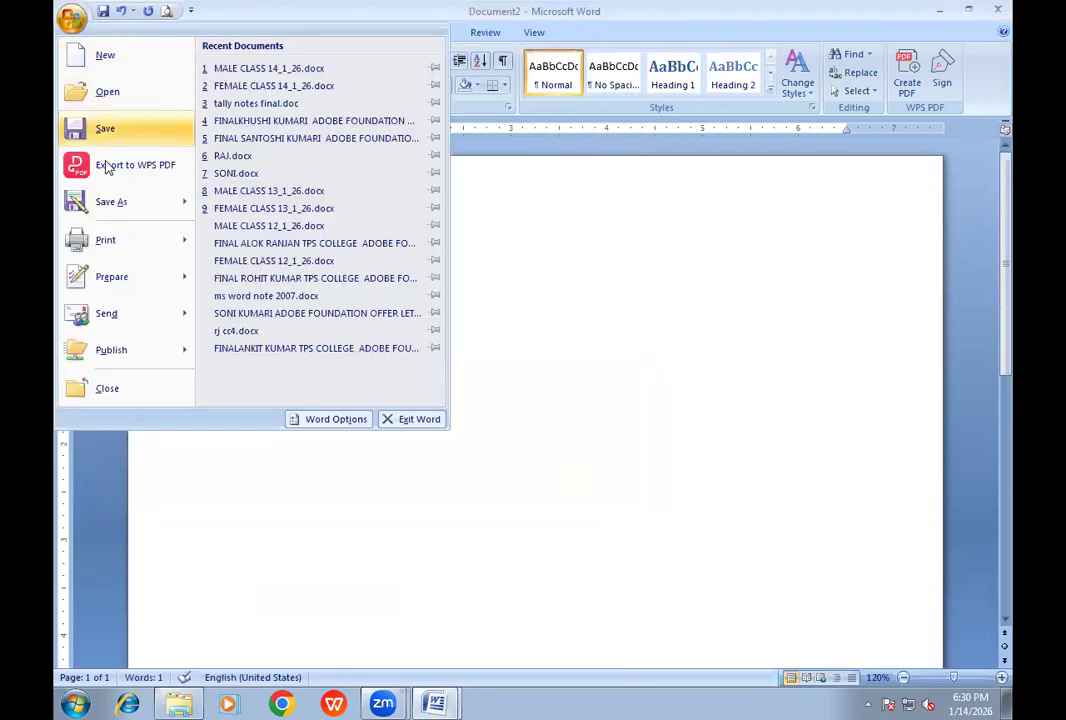
left_click(110, 203)
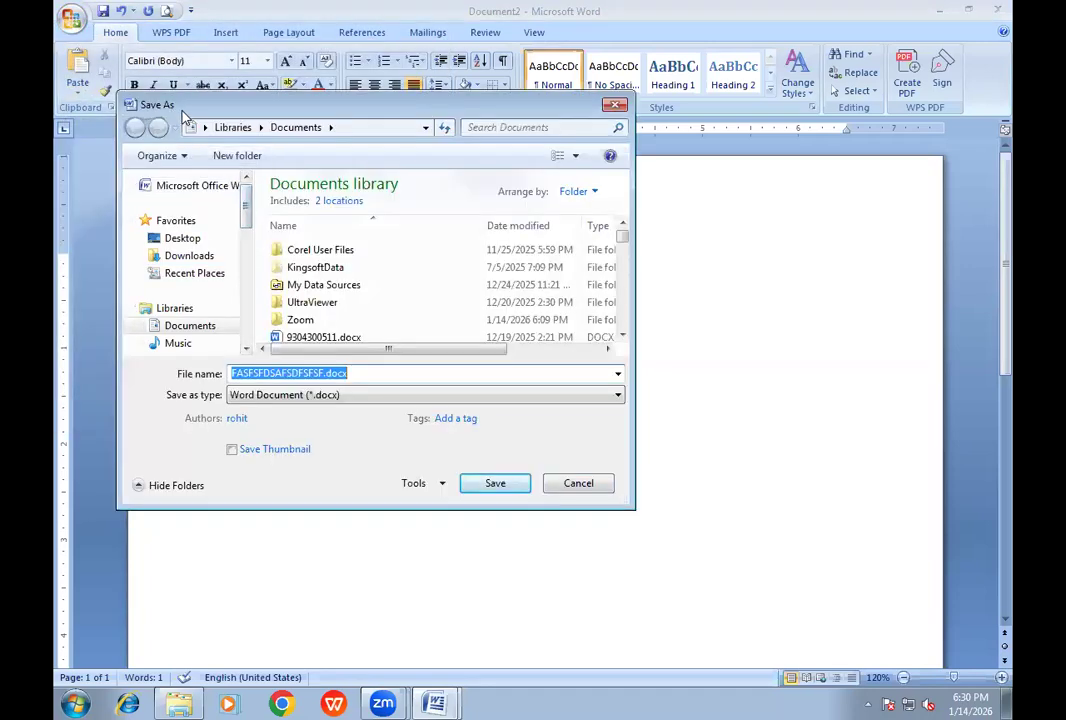
left_click(617, 105)
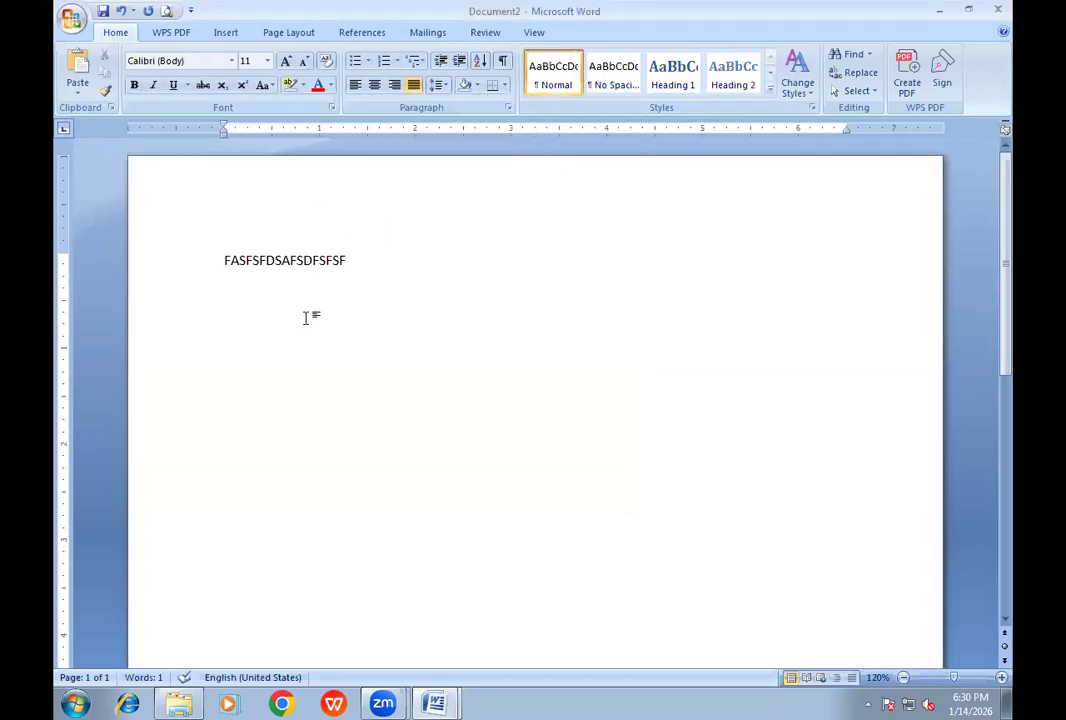
Step: Save the new document in the Documents library under the file name "TINA" using the Save command
left_click(70, 20)
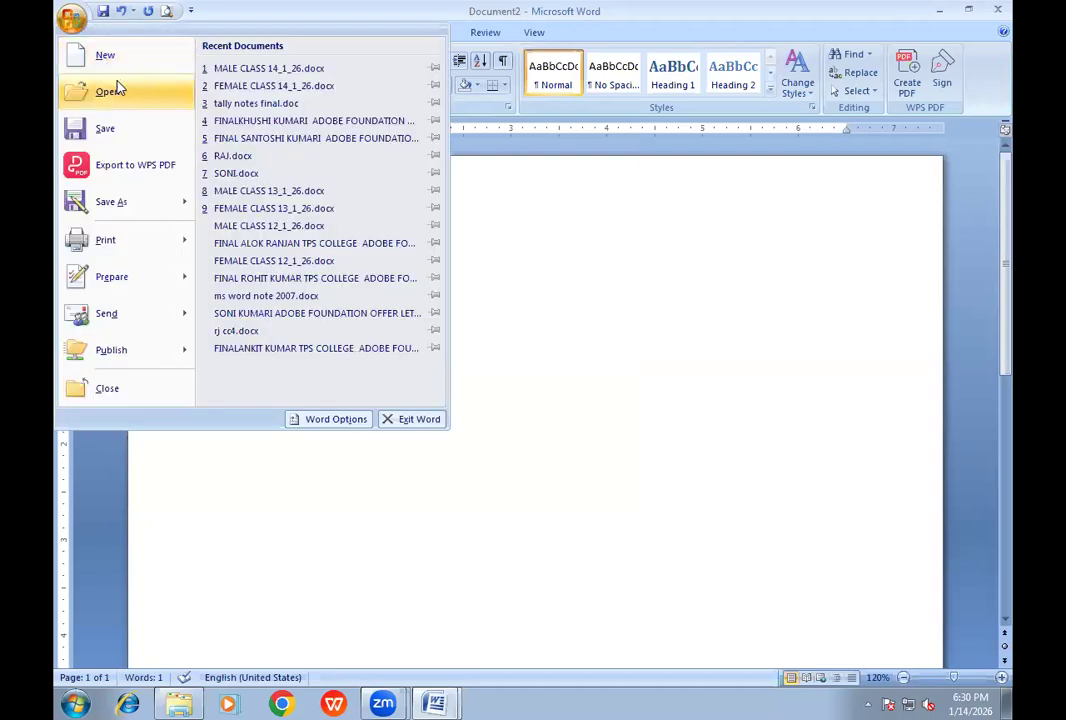
mouse_move(122, 213)
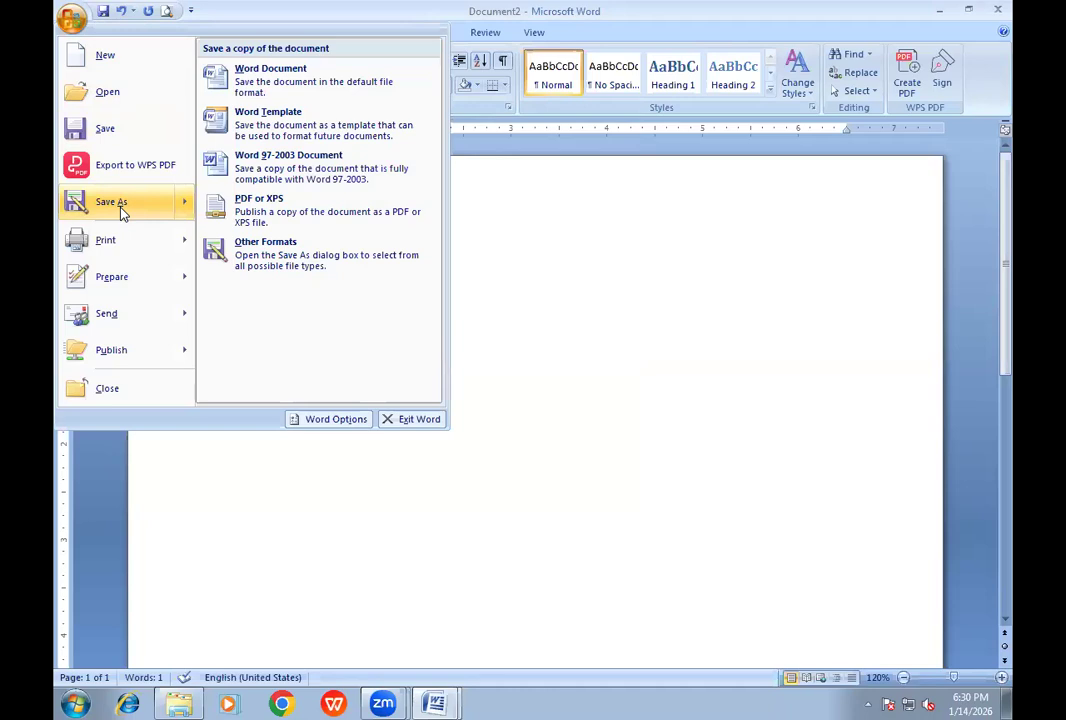
left_click(105, 130)
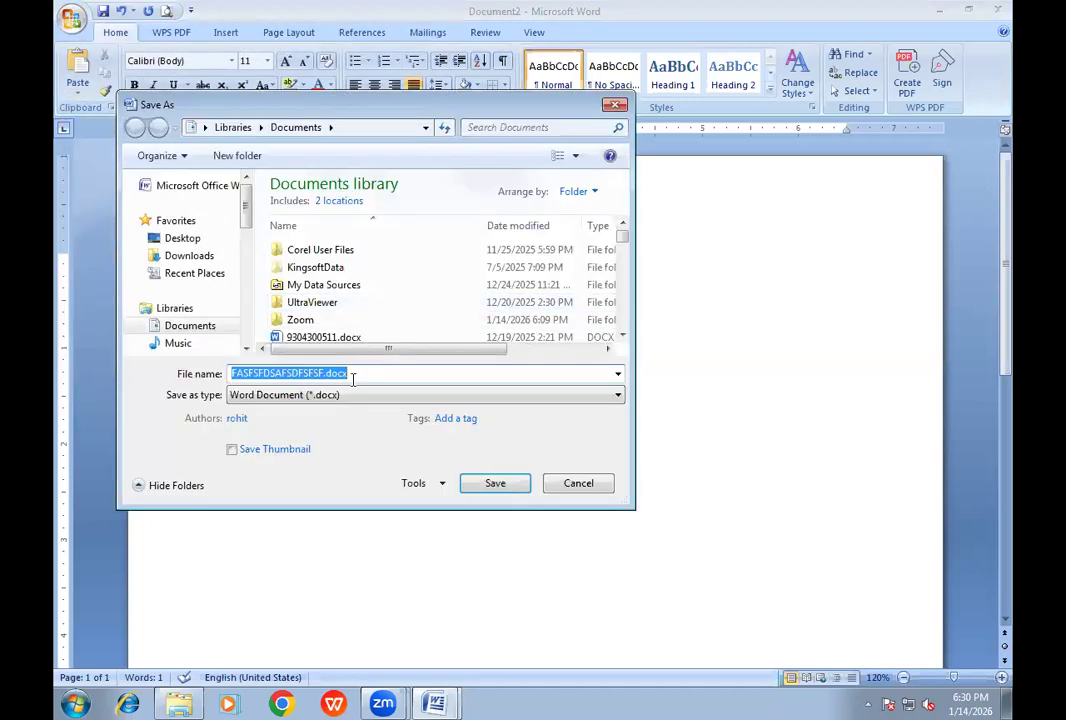
type("TINA")
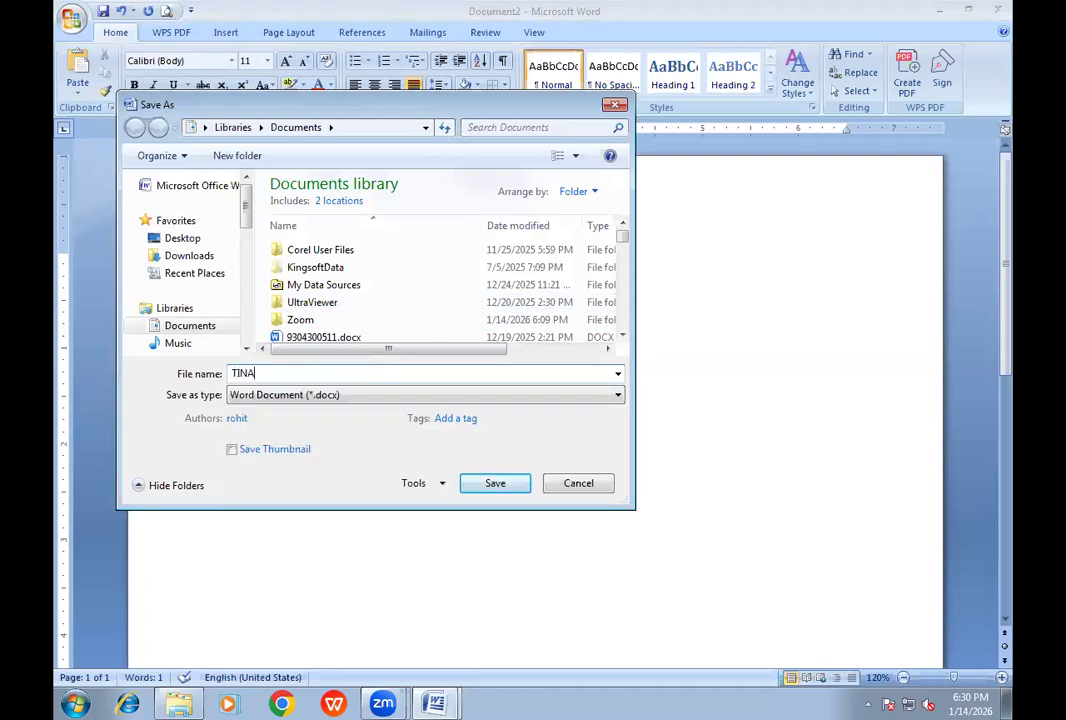
key("Return")
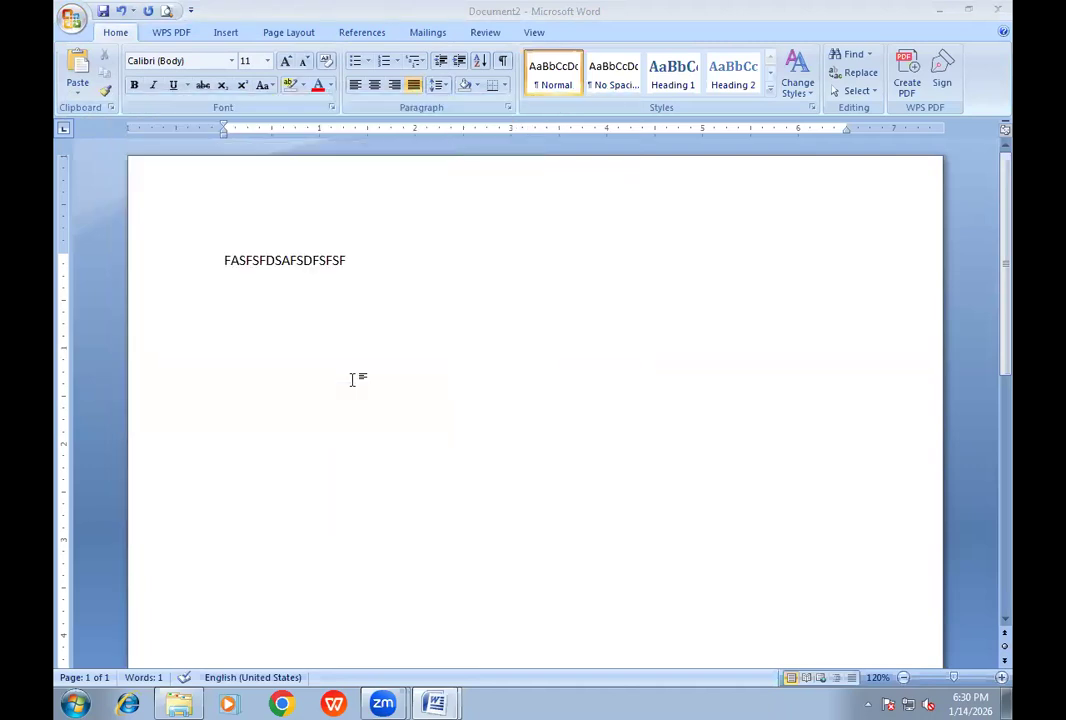
Step: Append "SDFDSAFASDFSADFSDF" to the sample text, add the lines SADF, SAD, FS, DFS, DF and SADF below it, and save the changes to the same file
type("SDFDSA")
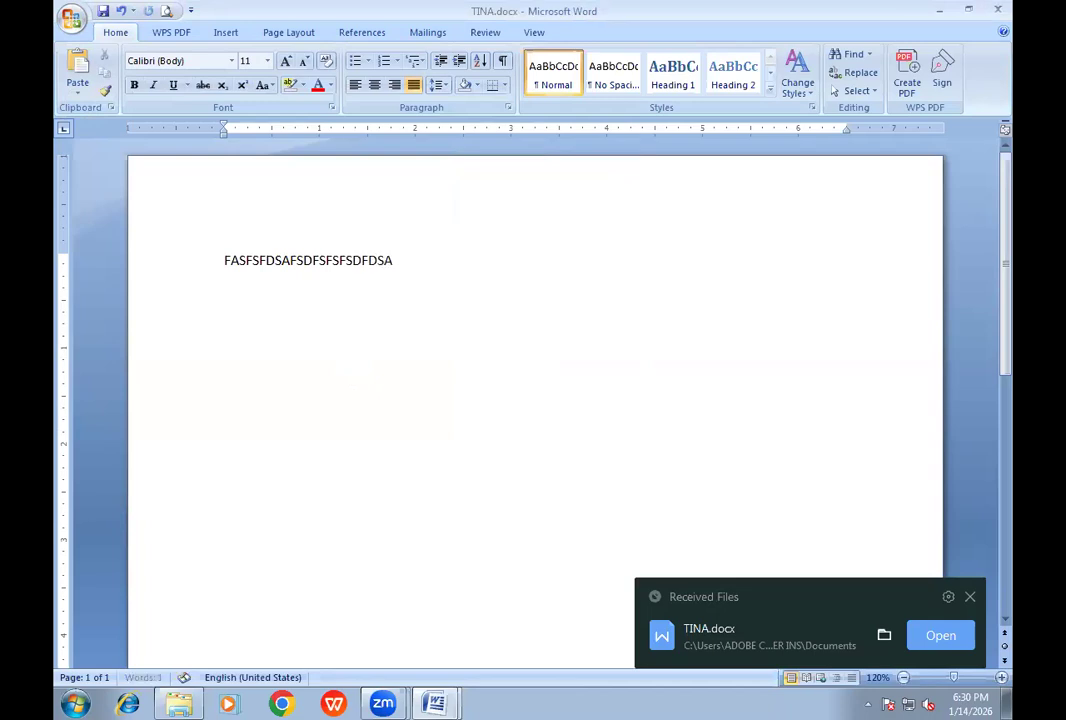
type("FASDFSADFSDF SADF SAD FS DFS DF SADF")
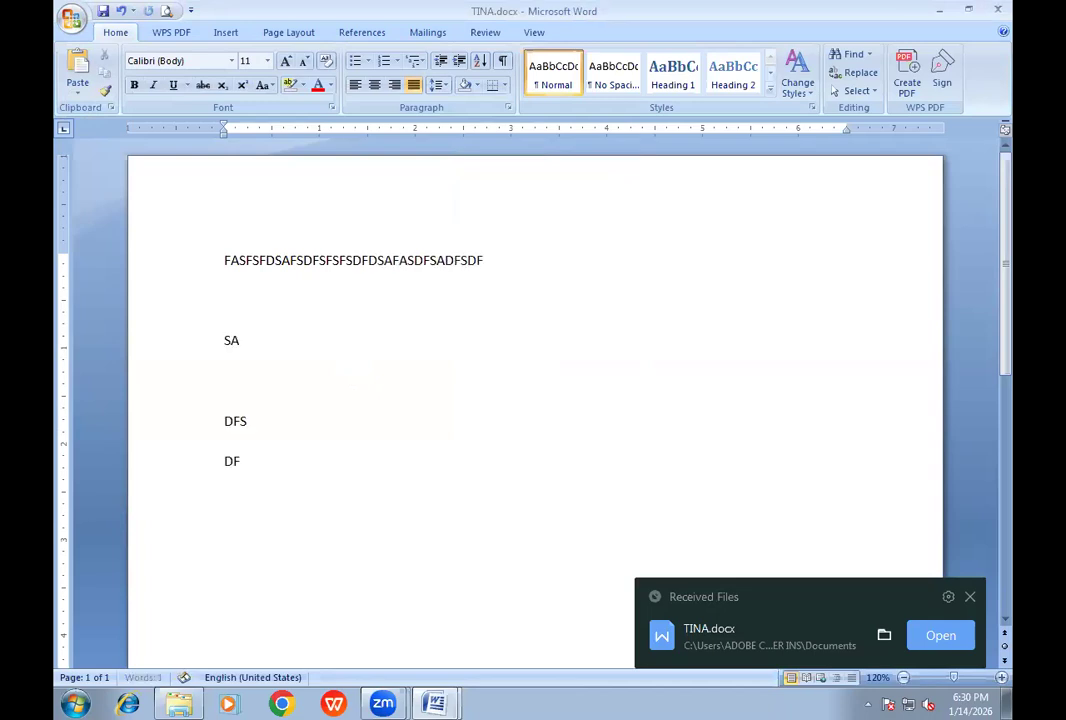
left_click(70, 20)
left_click(106, 130)
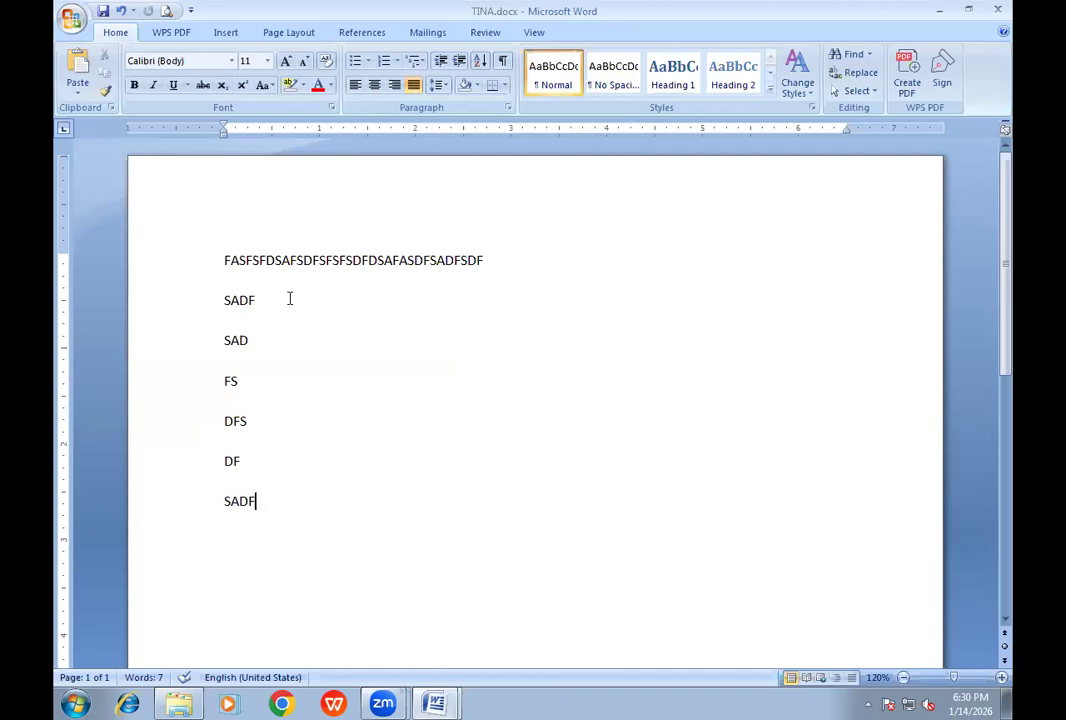
left_click(71, 22)
left_click(117, 135)
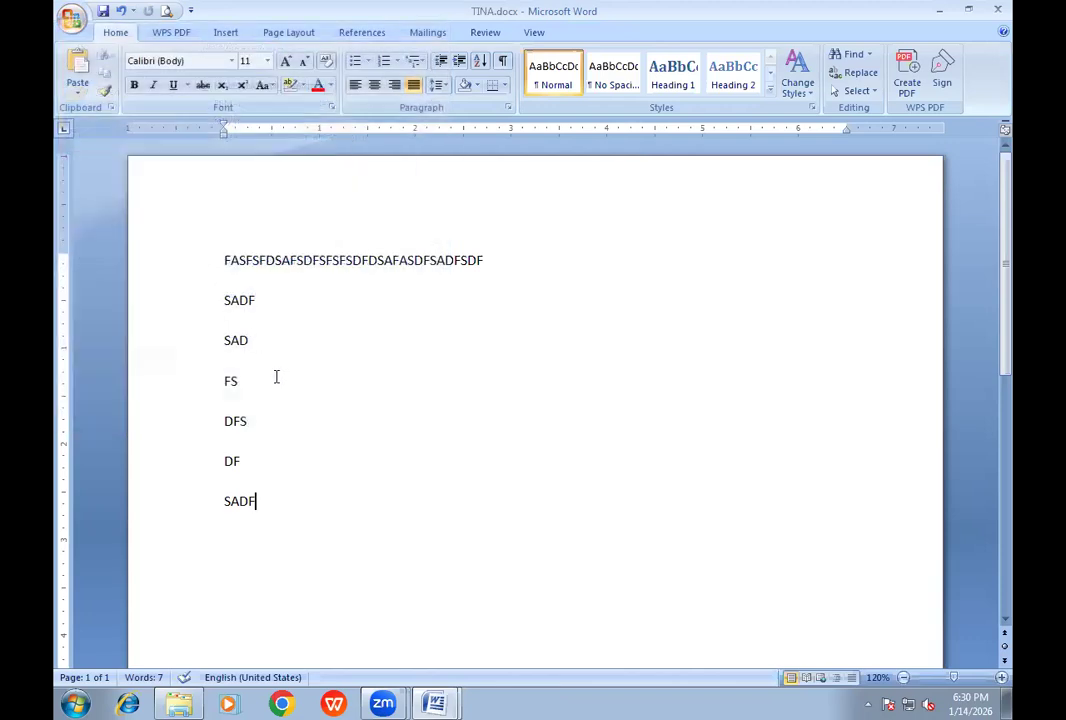
left_click(66, 21)
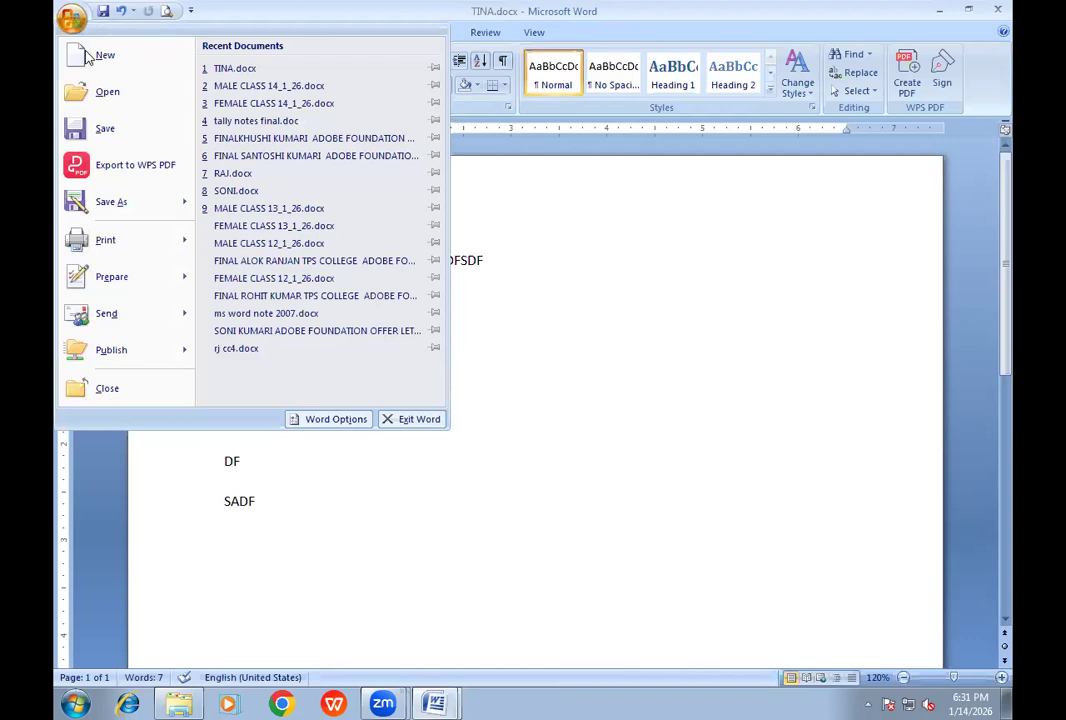
left_click(461, 494)
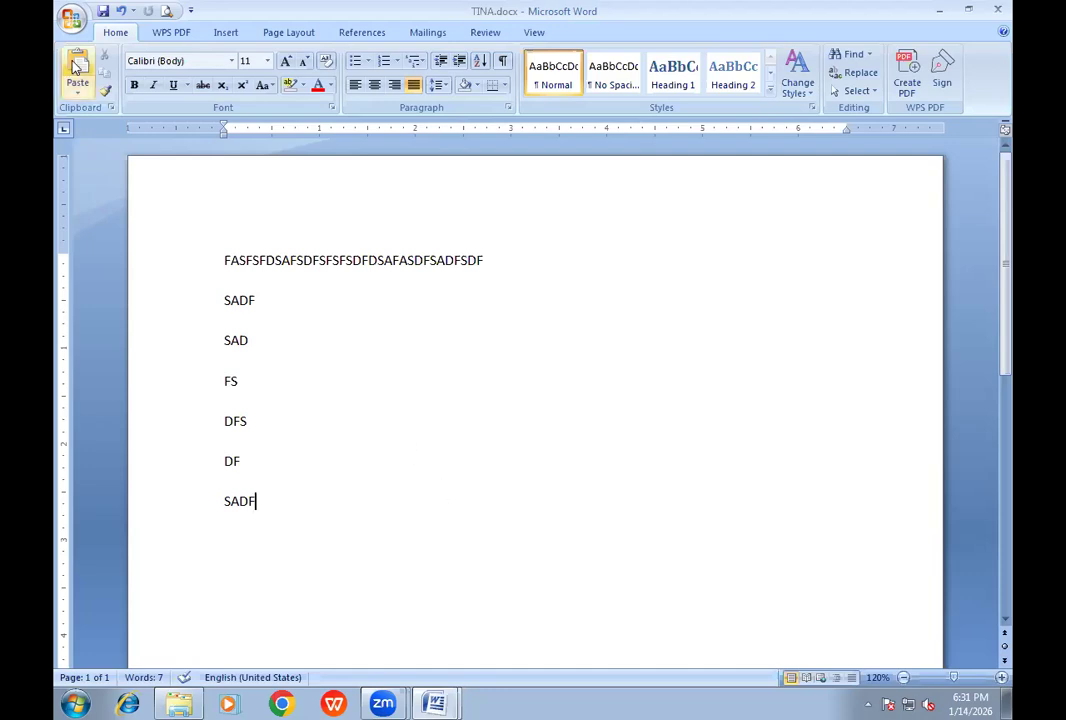
Step: Save a duplicate of the TINA document in the Documents library under the file name "MINA" using Save As
left_click(73, 19)
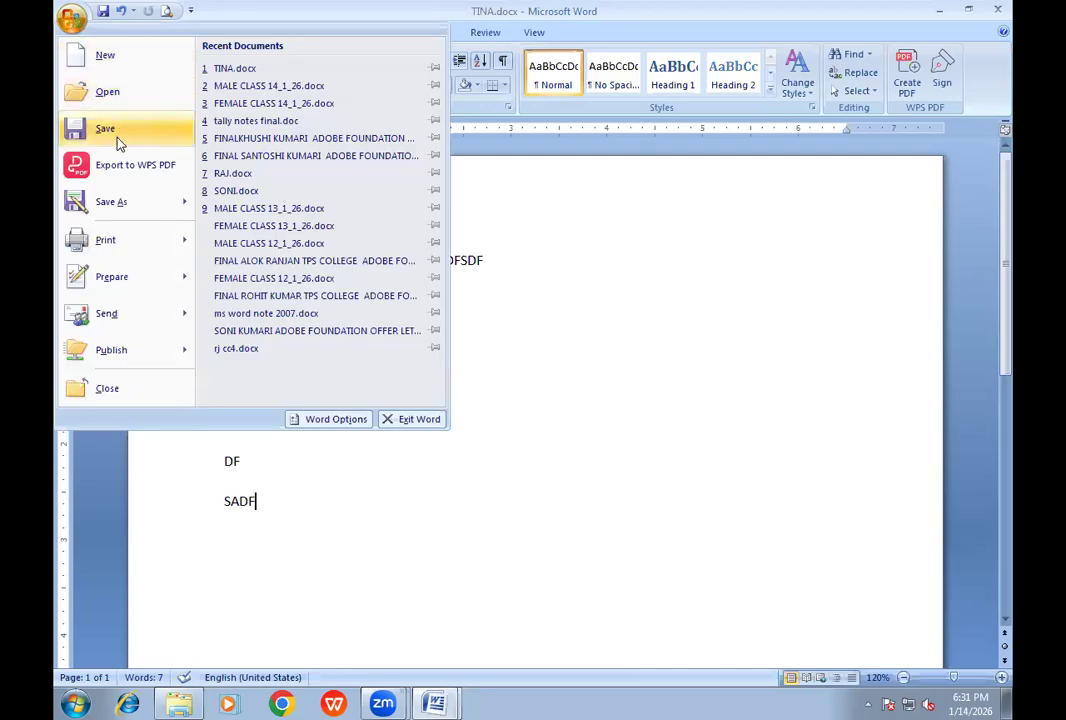
mouse_move(90, 208)
left_click(122, 213)
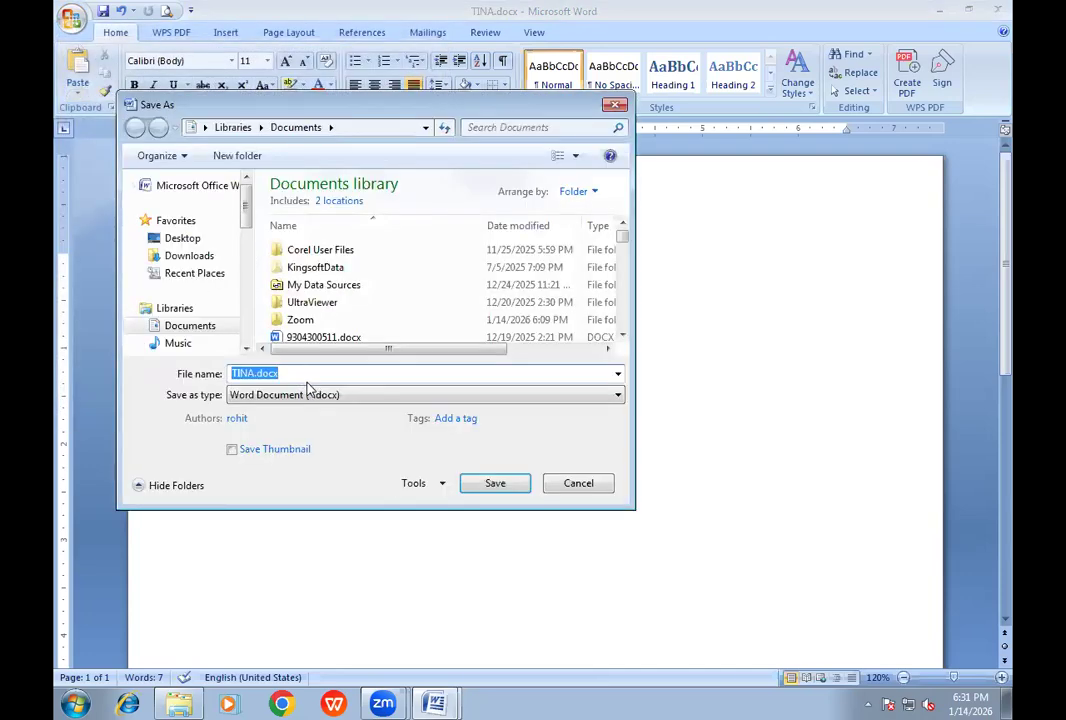
type("MINA")
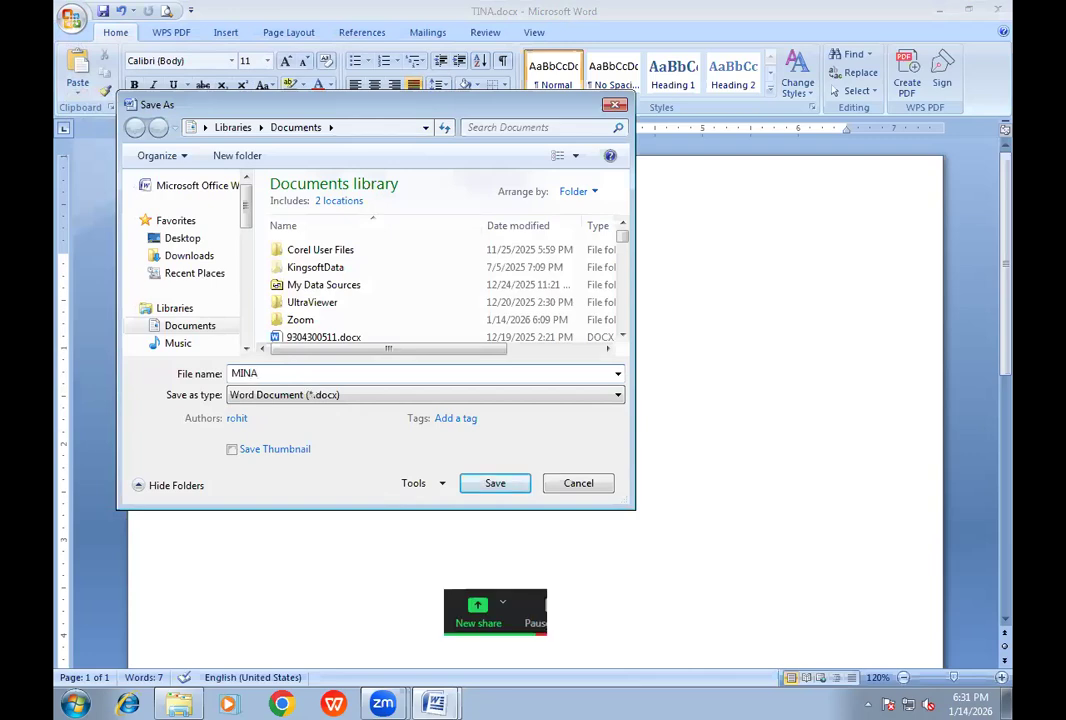
left_click(480, 486)
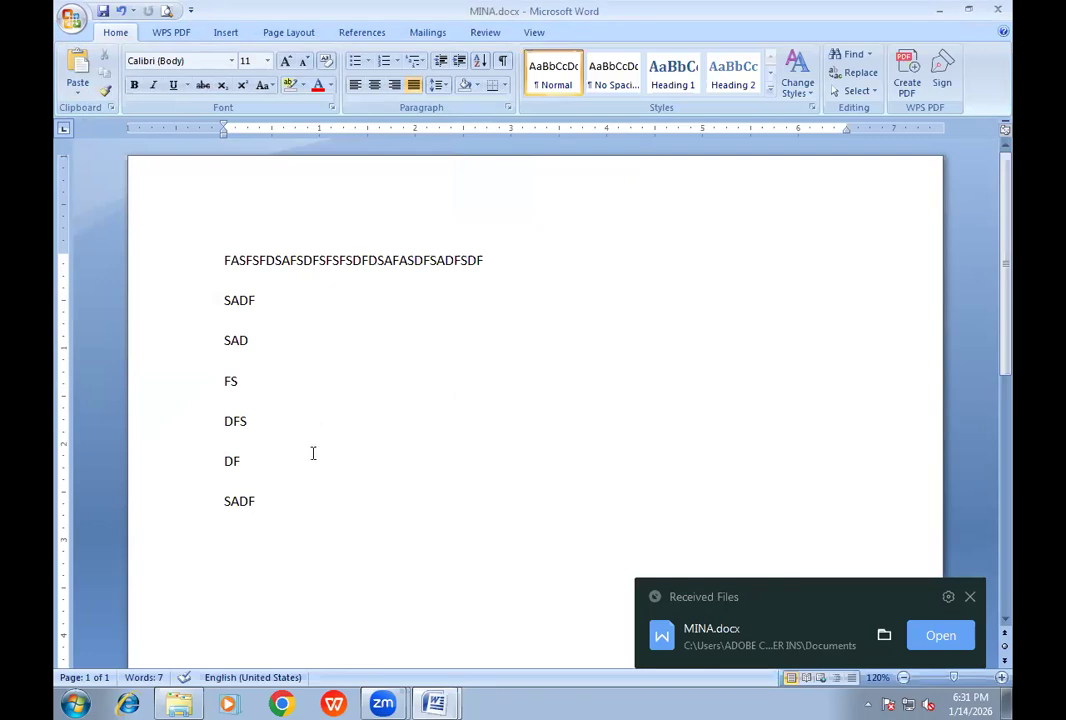
Step: Add the lines DSFS, DASF, ASDF and ASDF below the existing text in MINA.docx and save the changes to the same file
left_click(297, 490)
key("Return")
type("DSFS")
key("Return")
type("DASF")
key("Return")
key("Return")
type("ASDF")
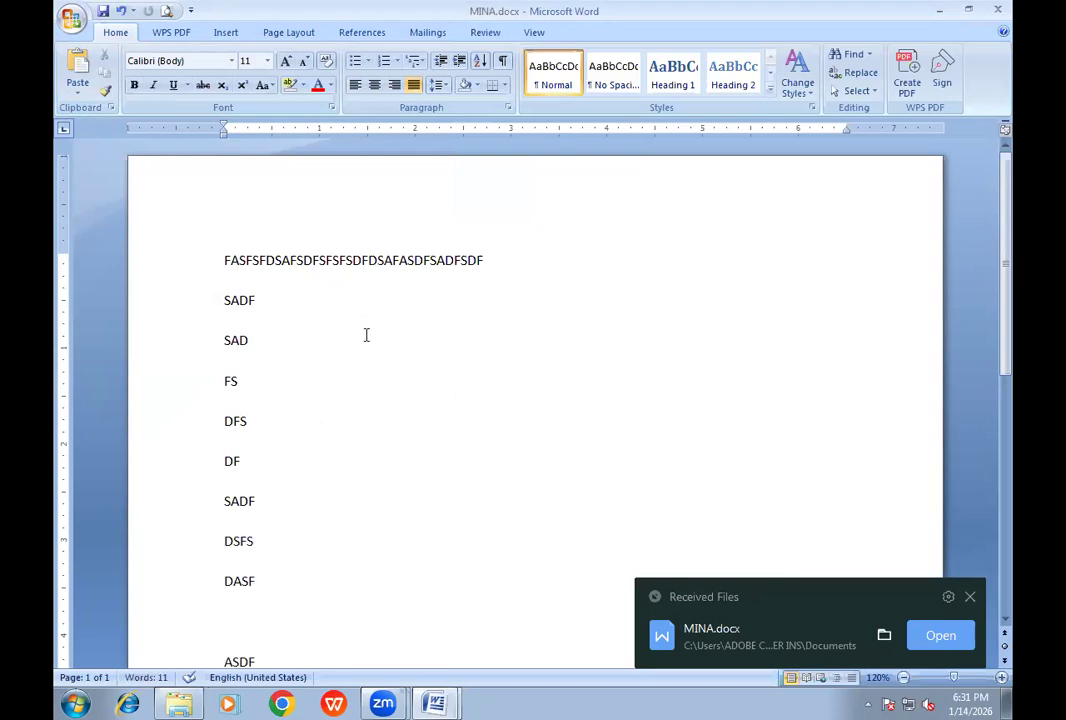
left_click(70, 19)
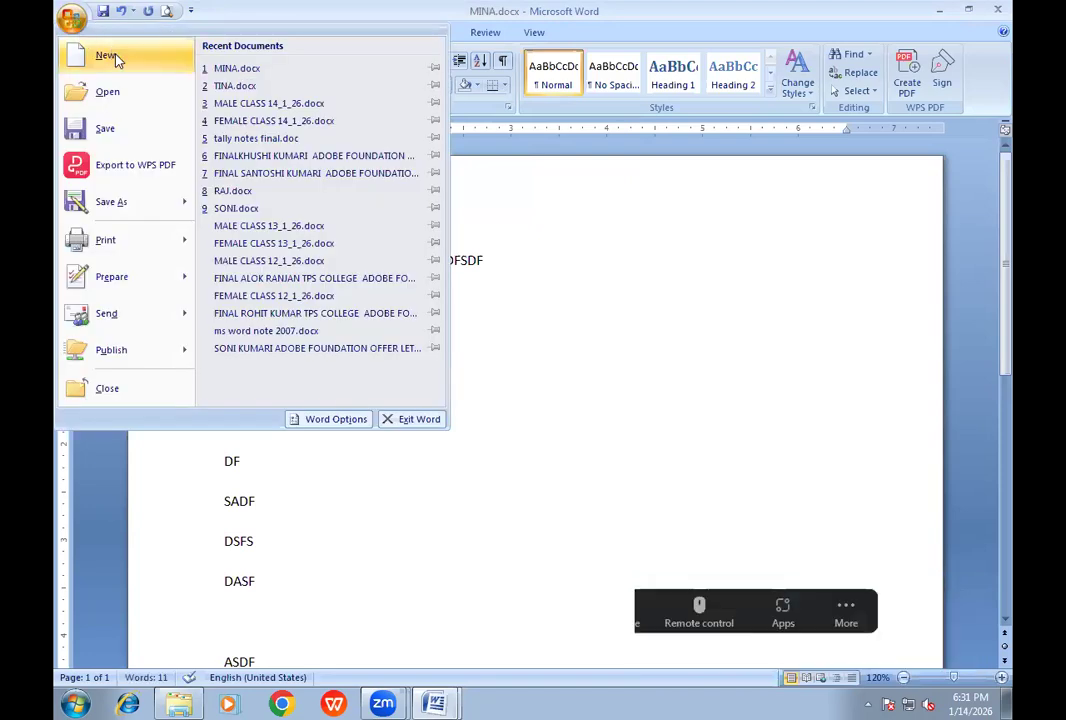
left_click(105, 128)
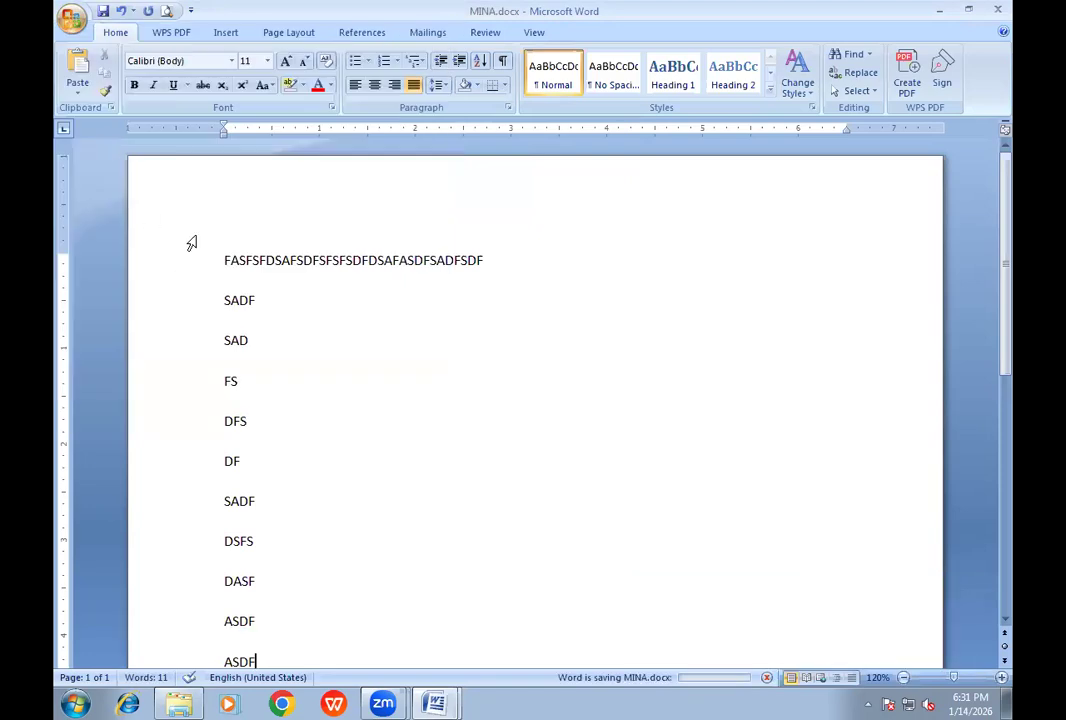
Step: Open TINA.docx from the recent documents to compare its contents with the edited MINA duplicate
left_click(72, 22)
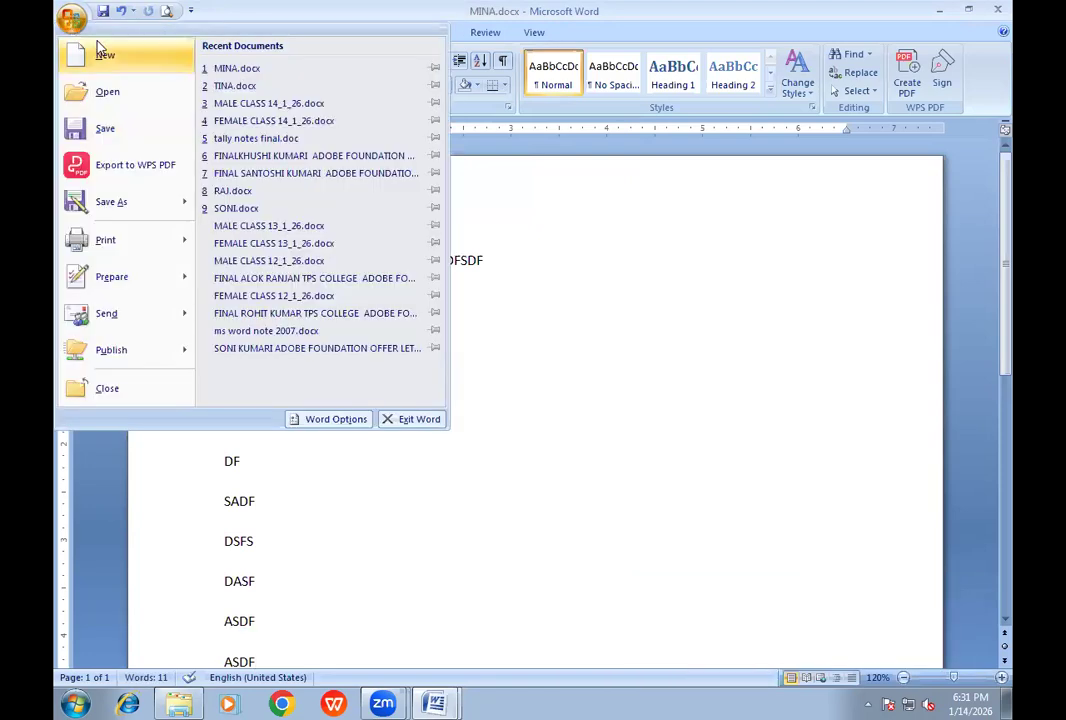
left_click(219, 86)
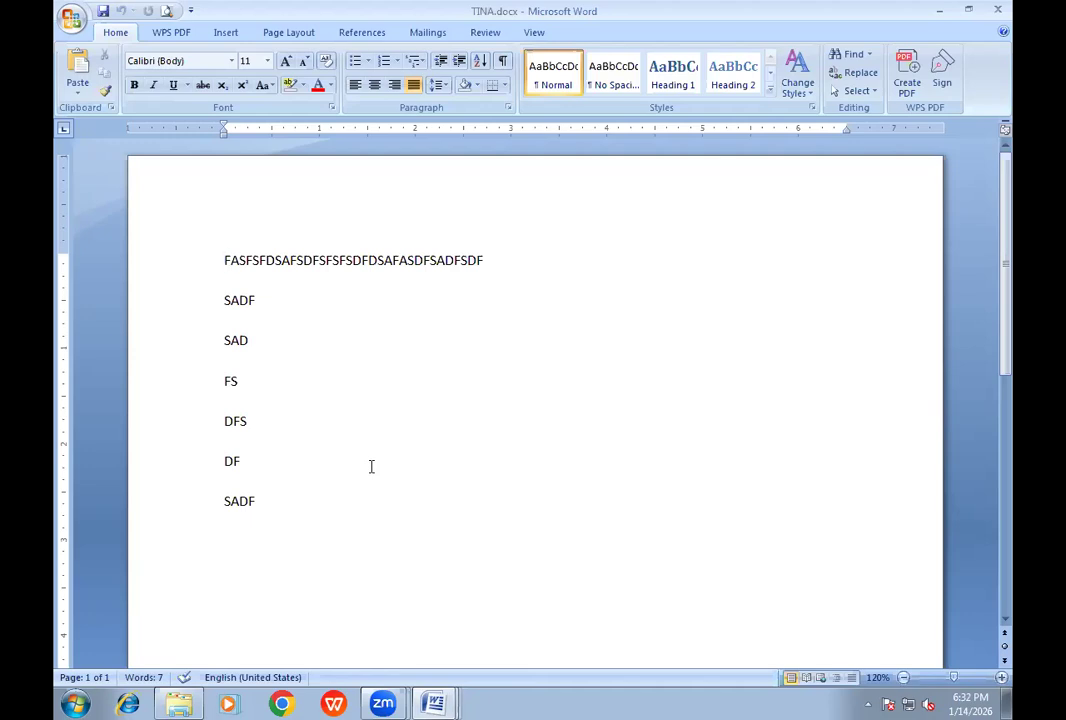
Step: Switch to the MALE CLASS 14_1_26 notes and highlight "Close – Ctrl + W" to review the Close entry, then clear the selection
left_click(438, 692)
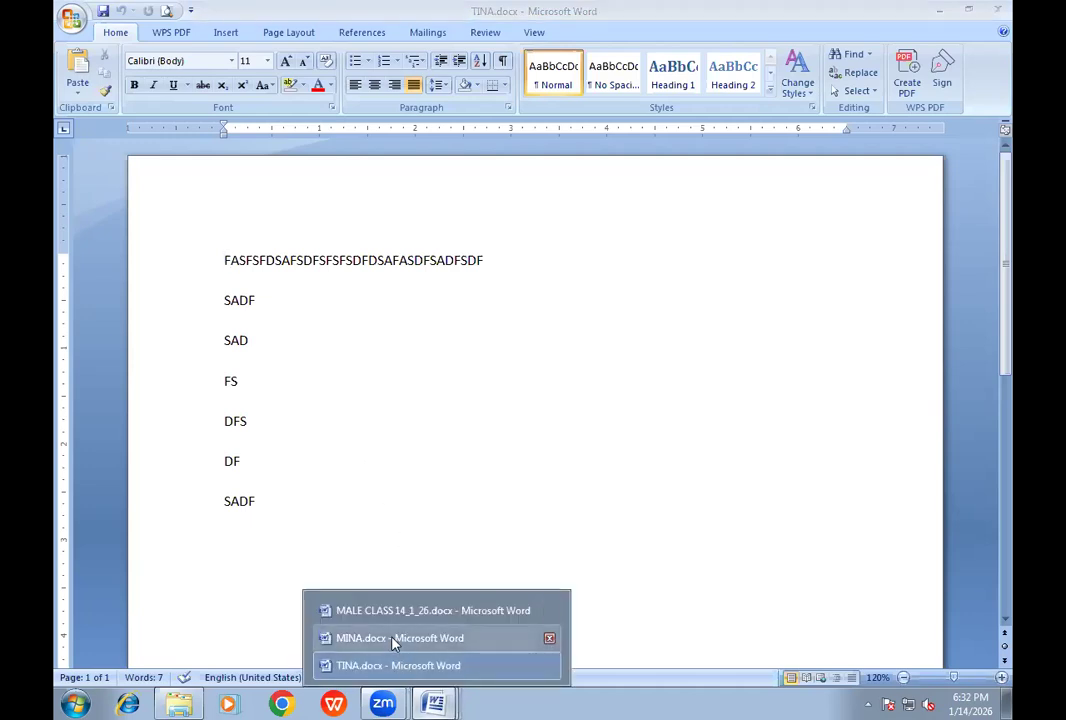
left_click(383, 611)
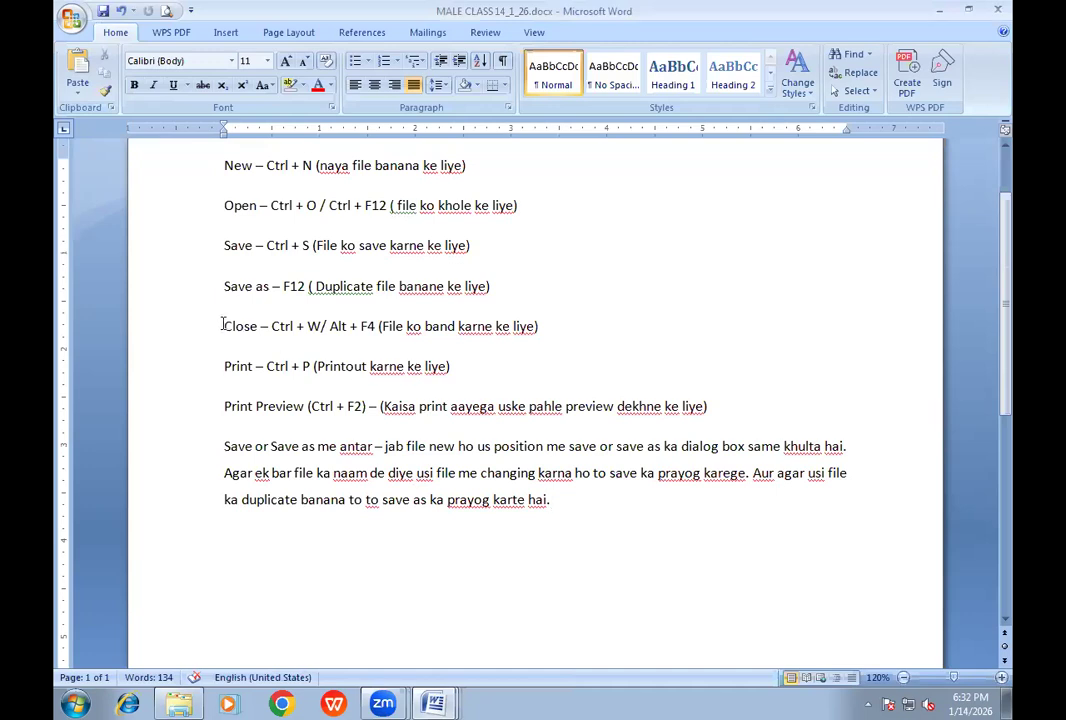
left_click_drag(223, 326, 320, 336)
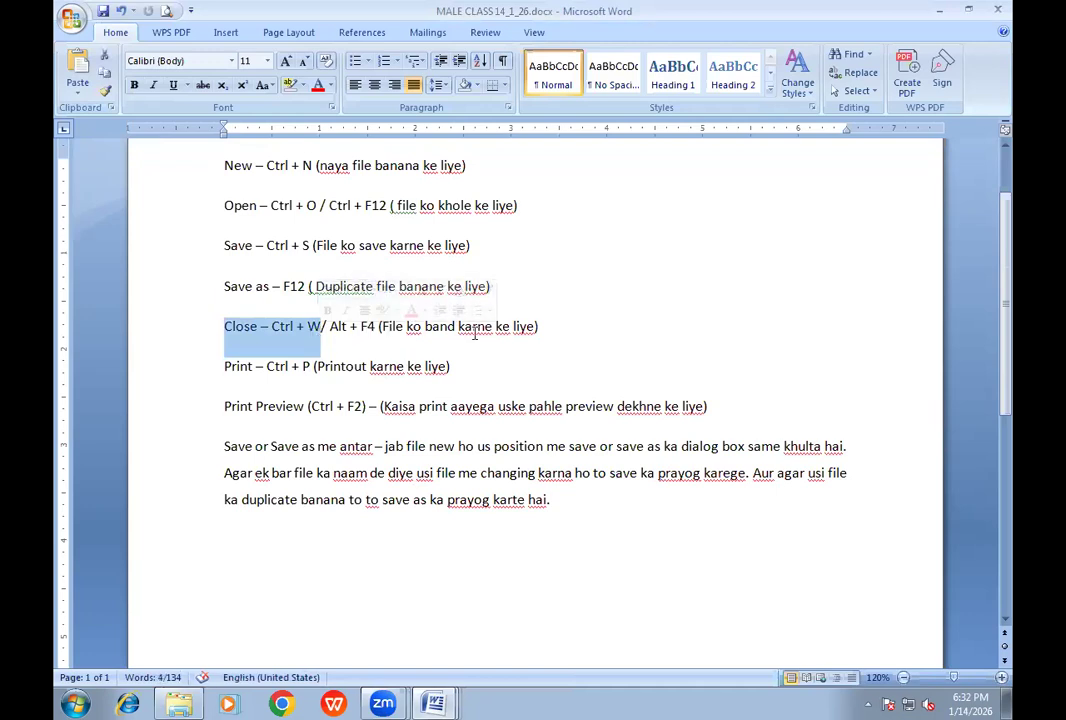
left_click(456, 328)
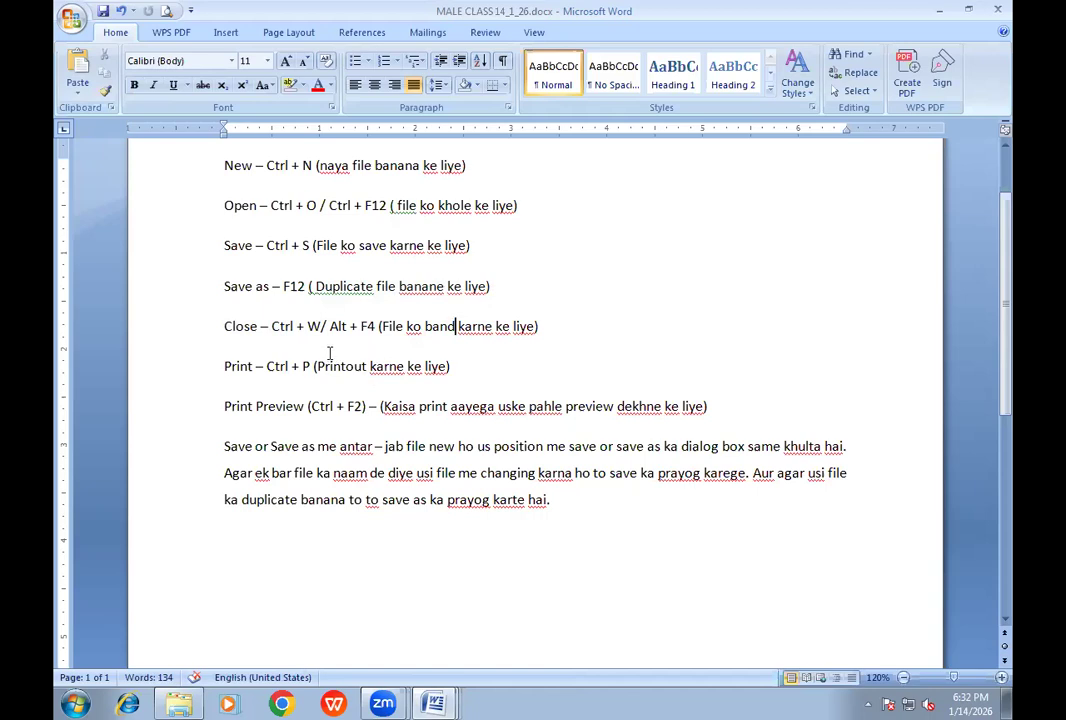
Step: Close the MALE CLASS 14_1_26 notes and reopen them from the recent documents
key("alt+Tab")
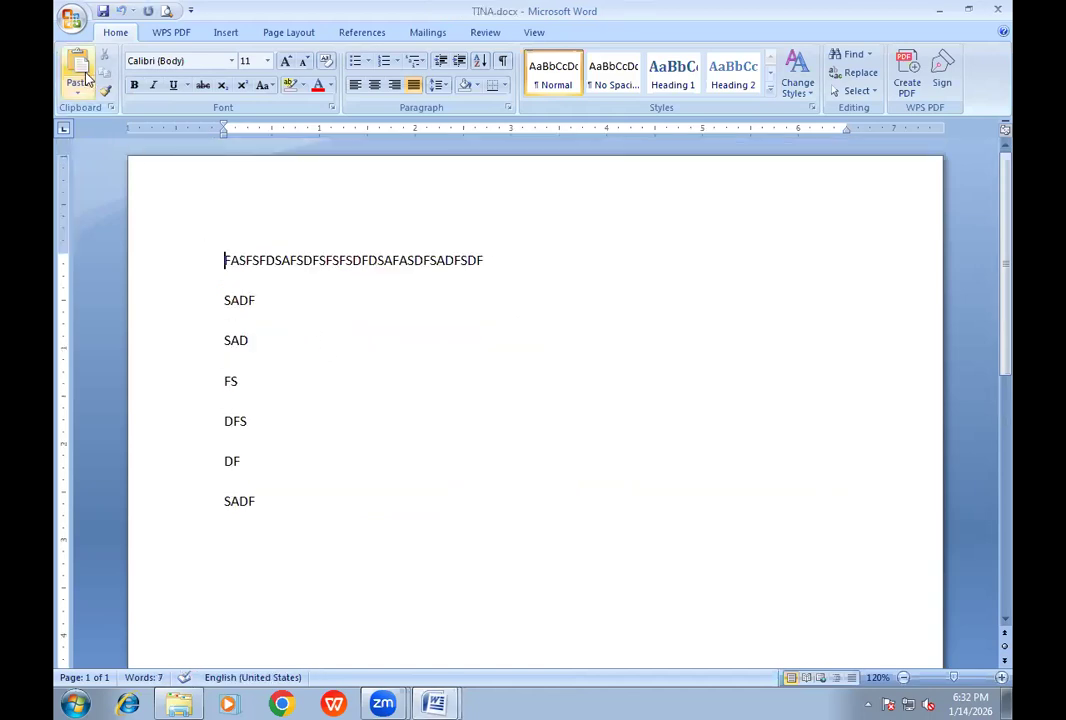
left_click(69, 20)
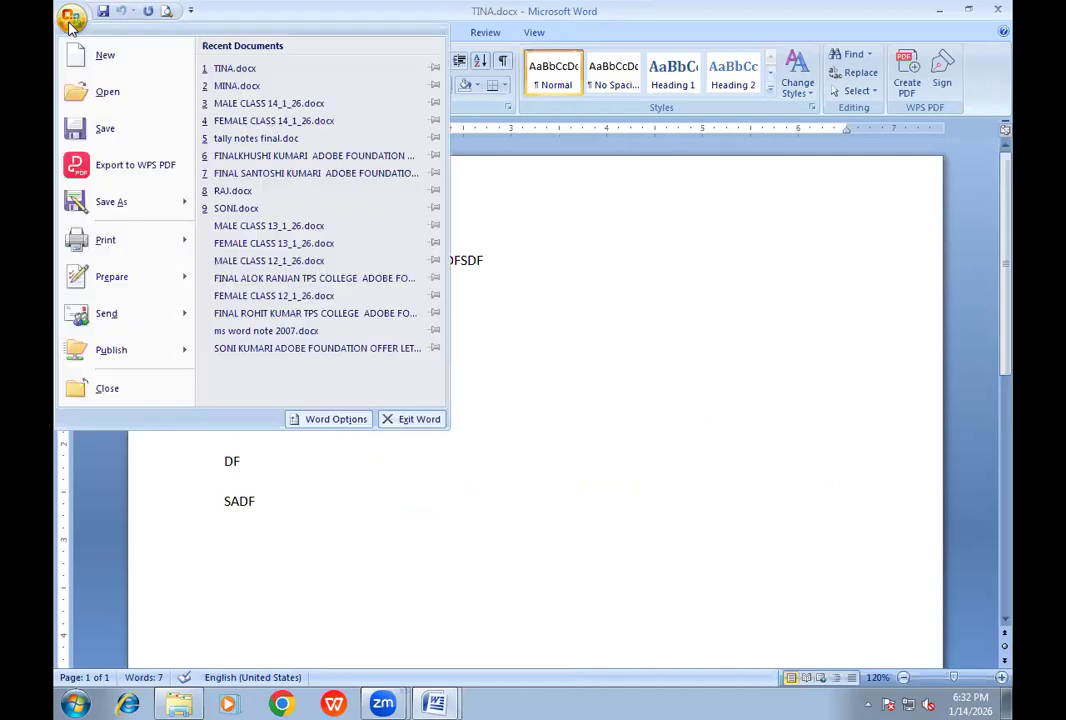
left_click(248, 105)
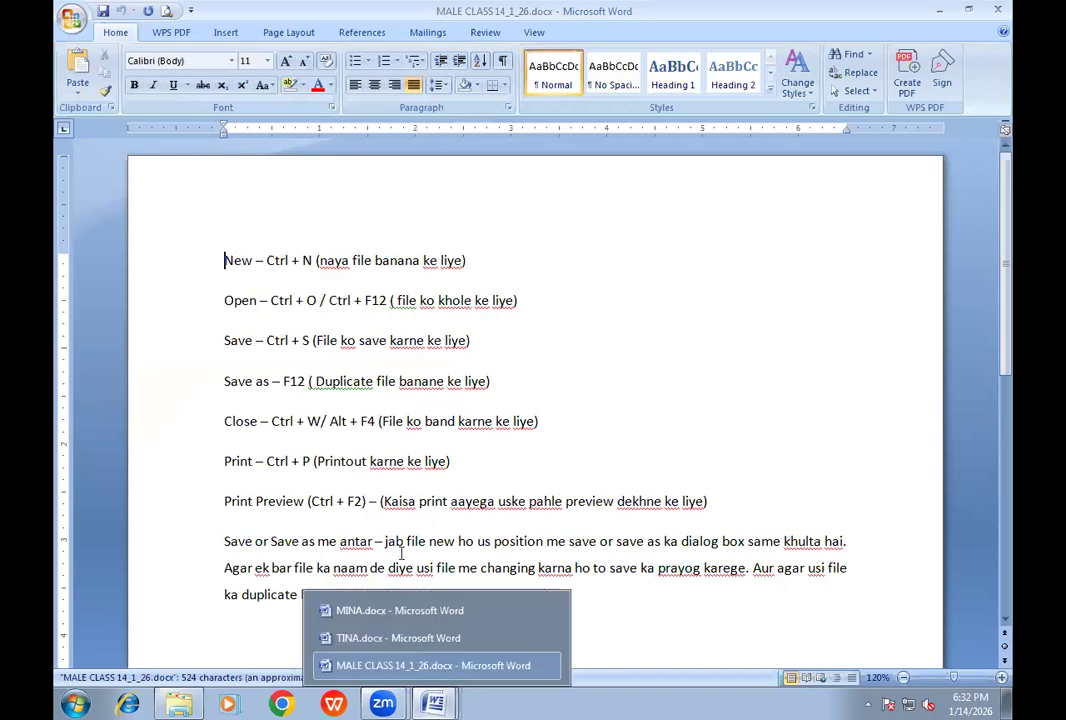
Step: Create a new blank document and enter the sample text "FSDFSFDSFSF"
key("ctrl+n")
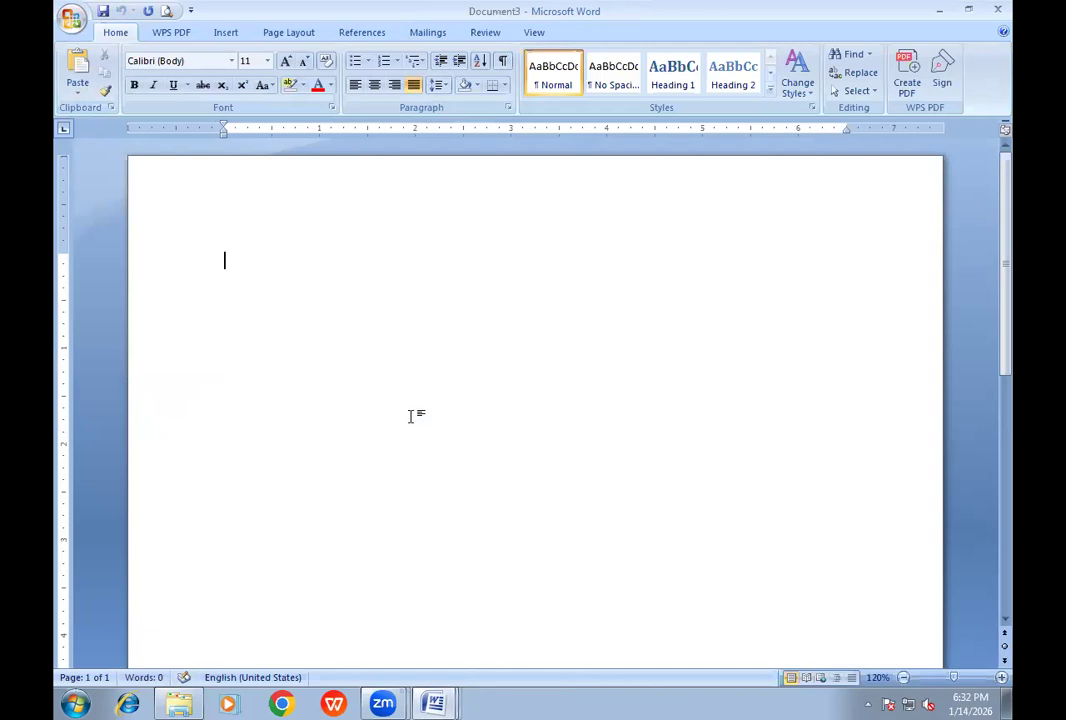
type("FSDFSFDSFSF")
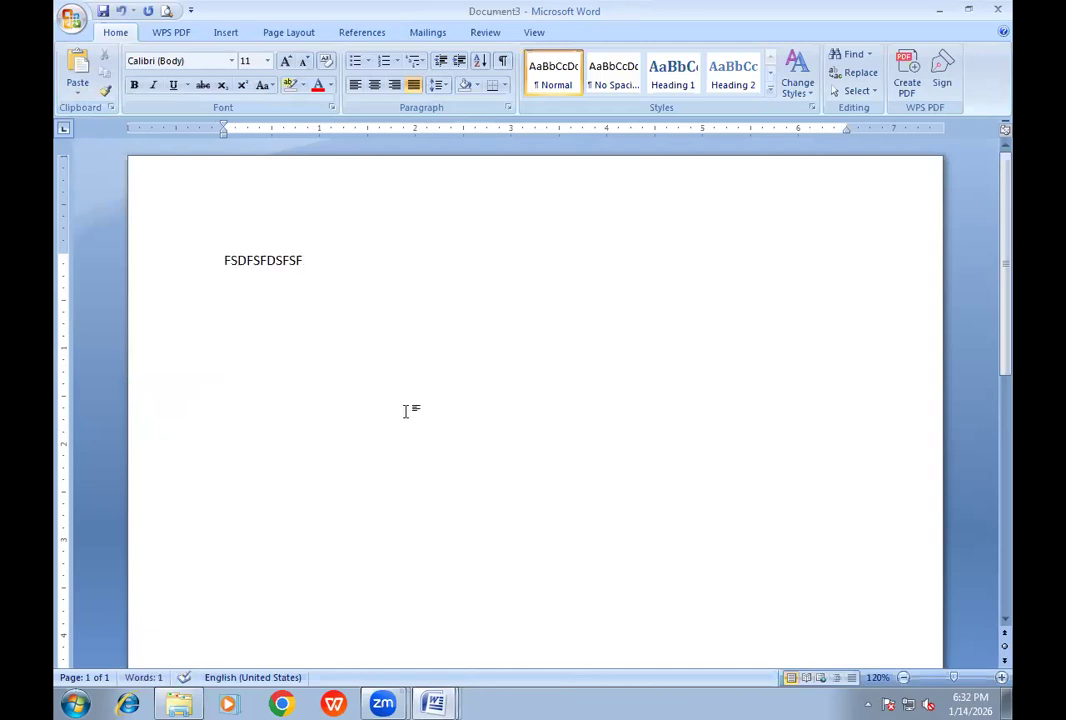
Step: Try closing the unsaved document to examine the save prompt, choose to save the changes, and cancel the Save As dialog
key("ctrl+w")
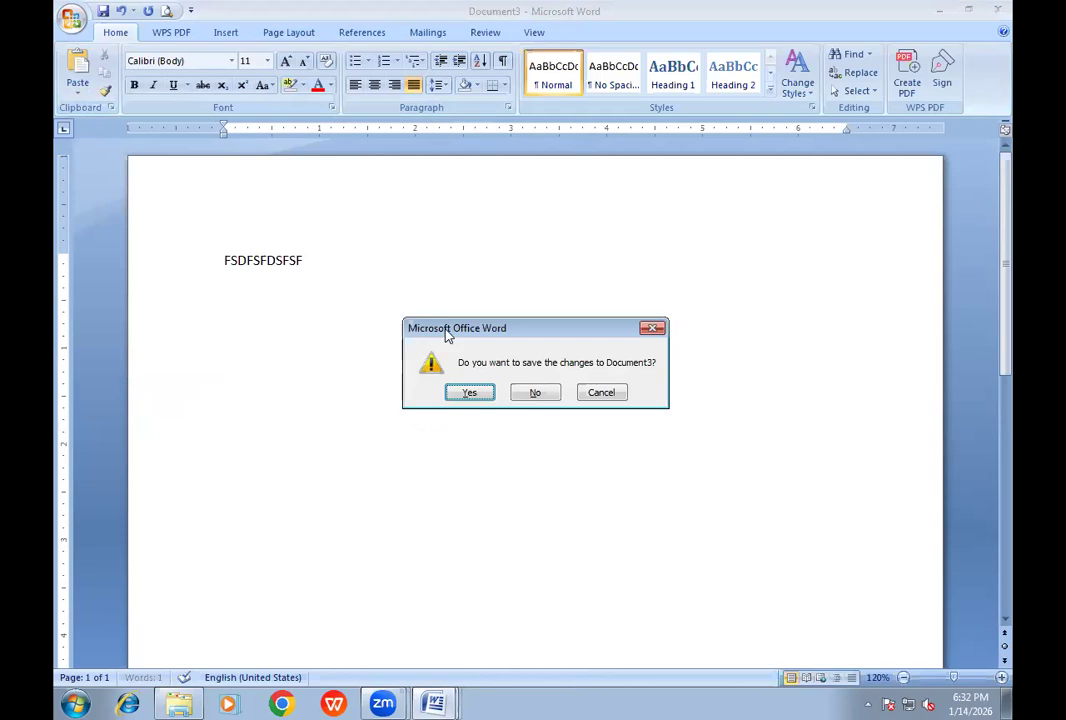
left_click_drag(445, 335, 274, 324)
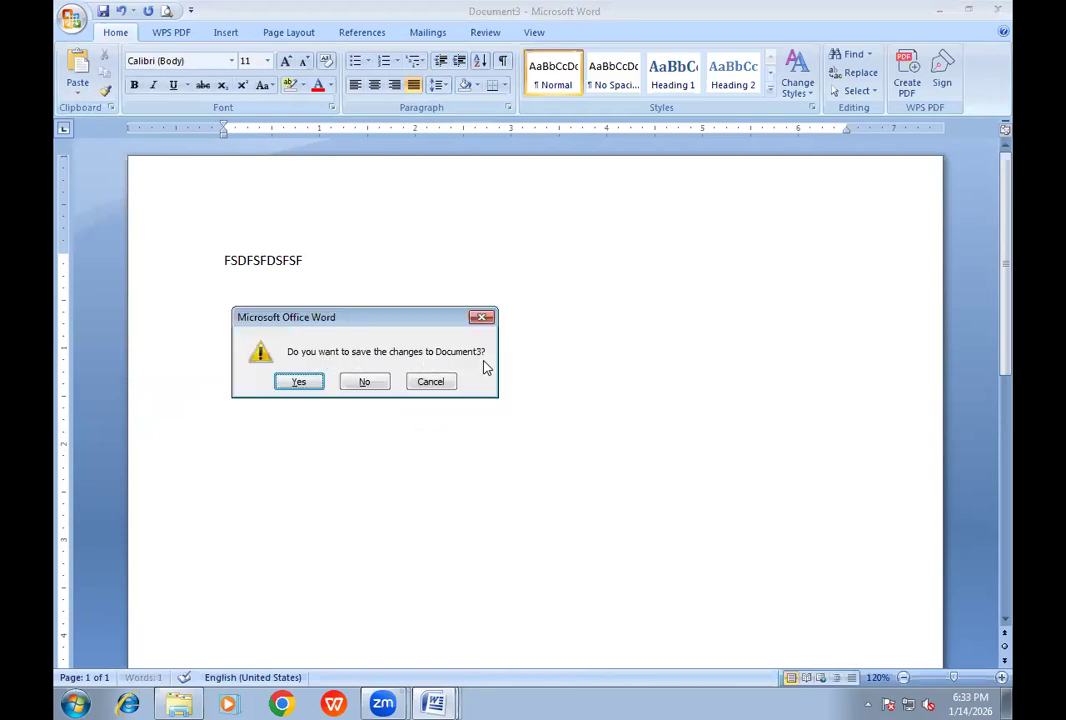
left_click_drag(370, 322, 364, 332)
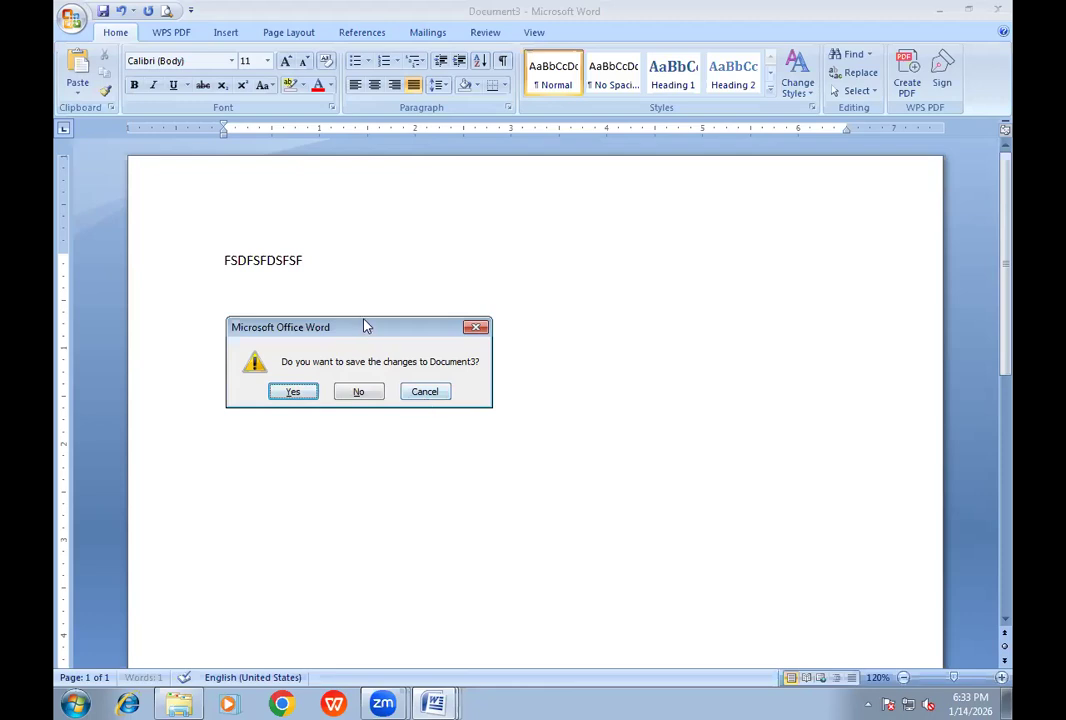
left_click_drag(366, 326, 375, 299)
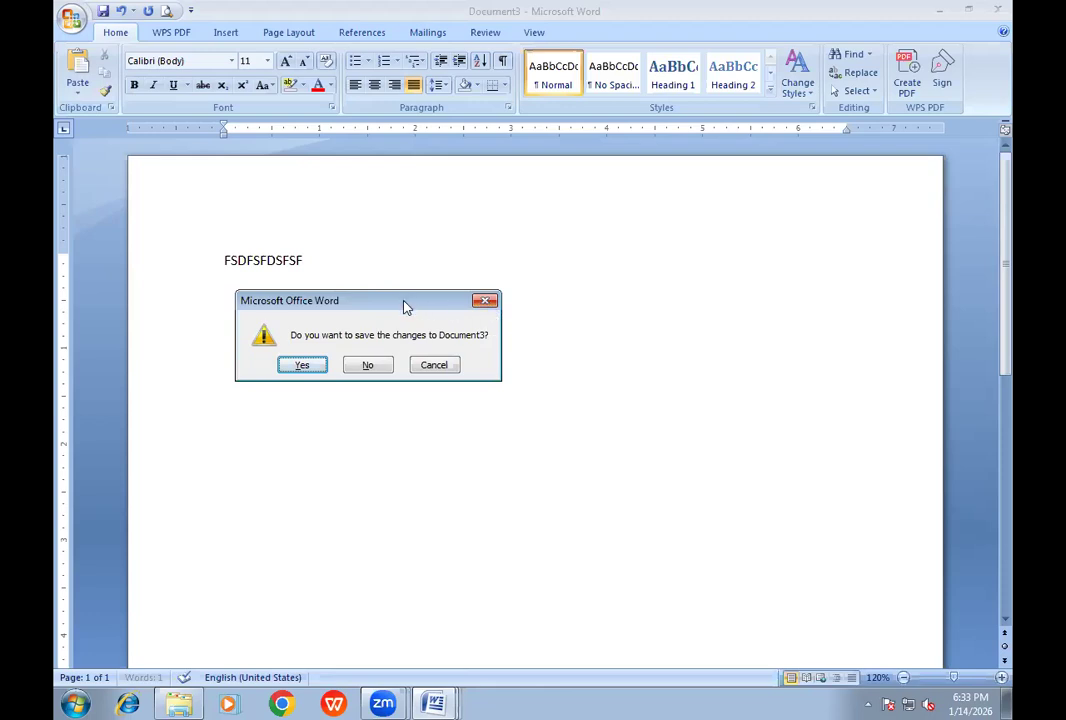
left_click_drag(406, 307, 386, 293)
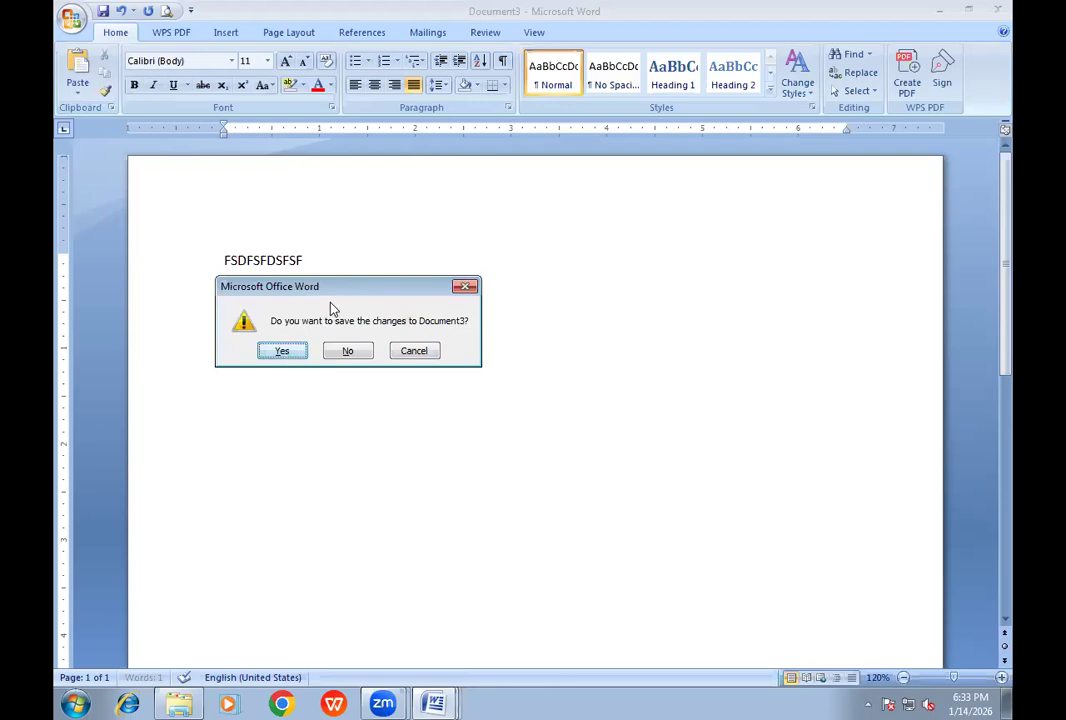
left_click_drag(341, 294, 348, 337)
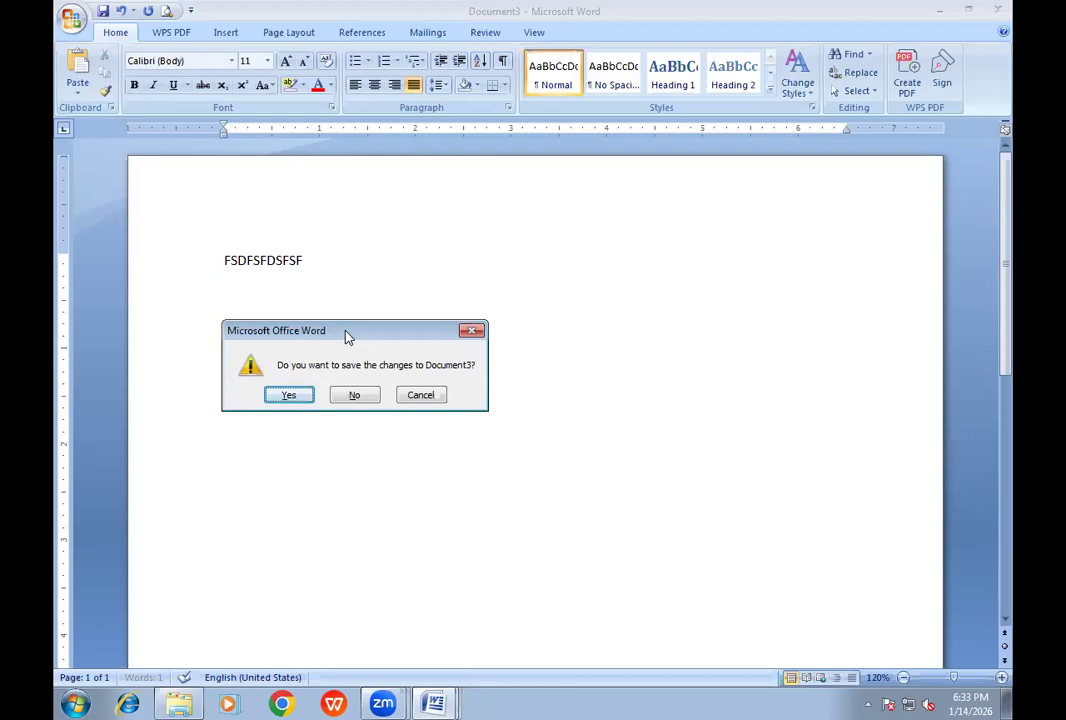
left_click_drag(348, 337, 347, 289)
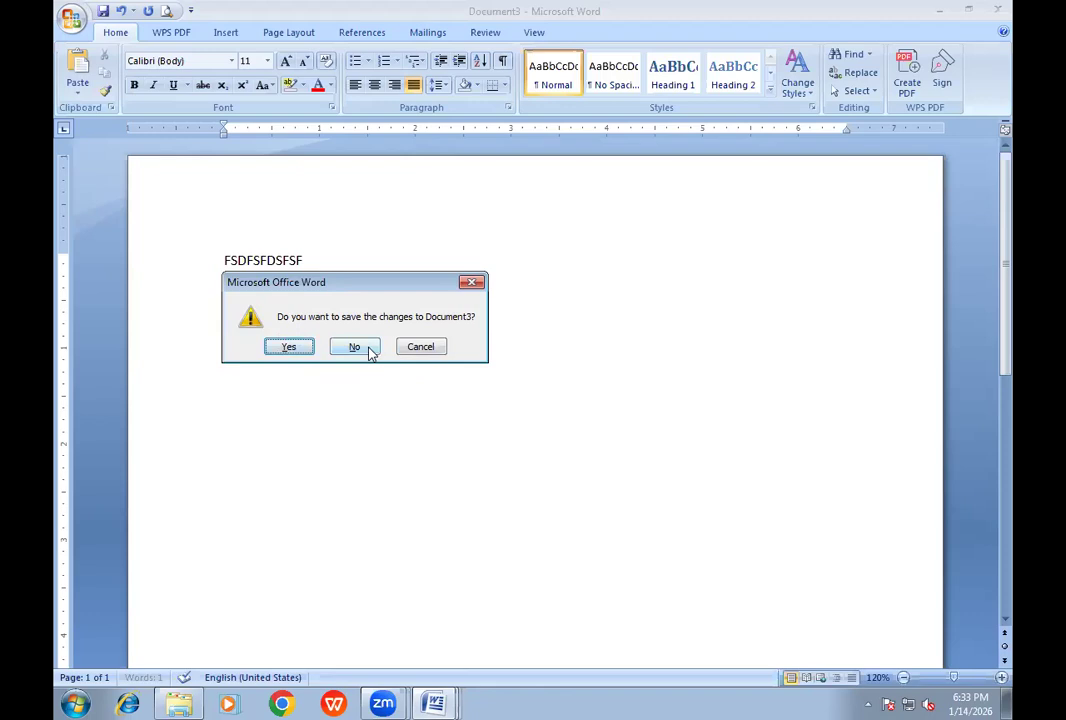
left_click(298, 347)
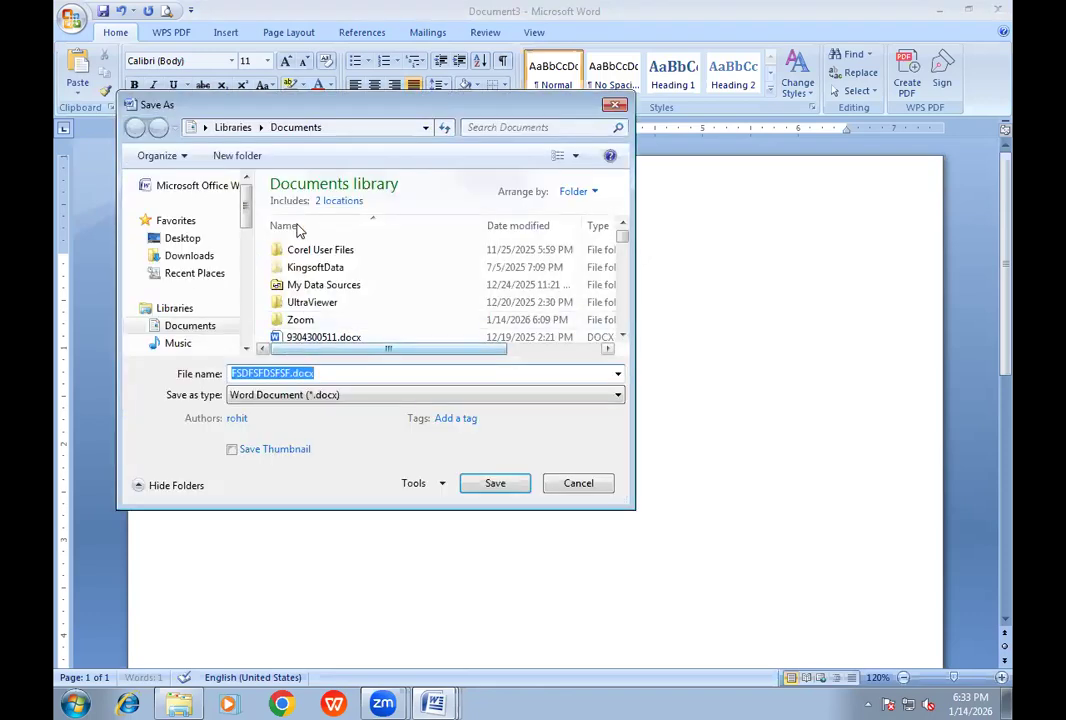
left_click(576, 484)
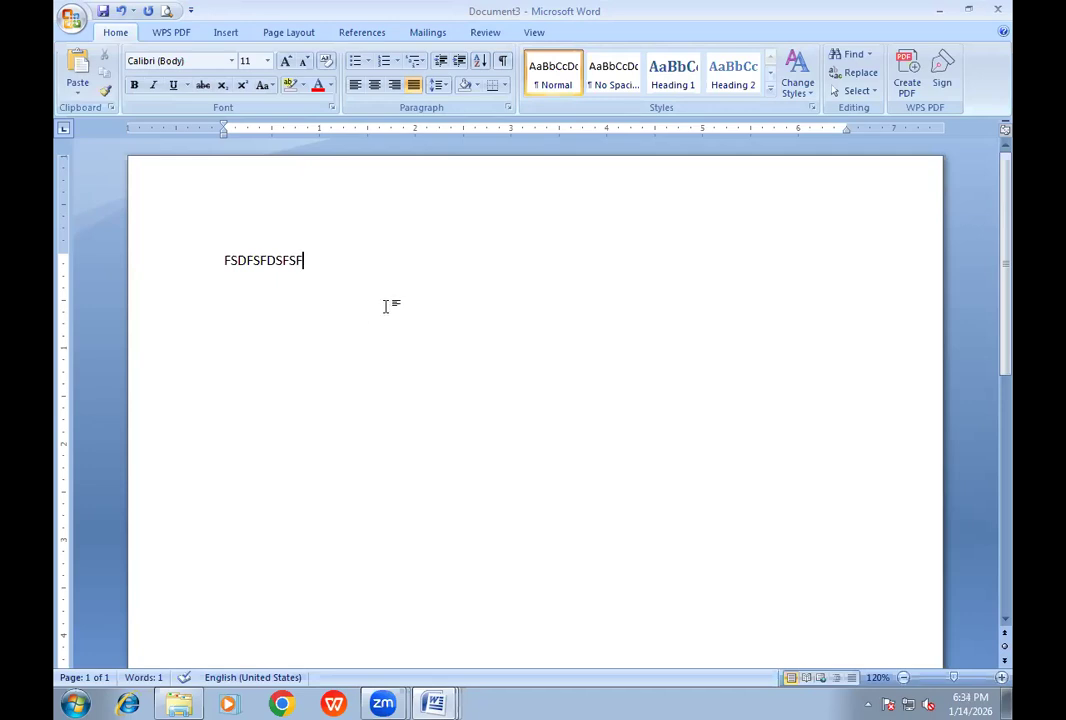
Step: Return to the MALE CLASS 14_1_26 notes and highlight "Print Preview (Ctrl + F2)" to review that entry, then clear the selection
left_click(440, 702)
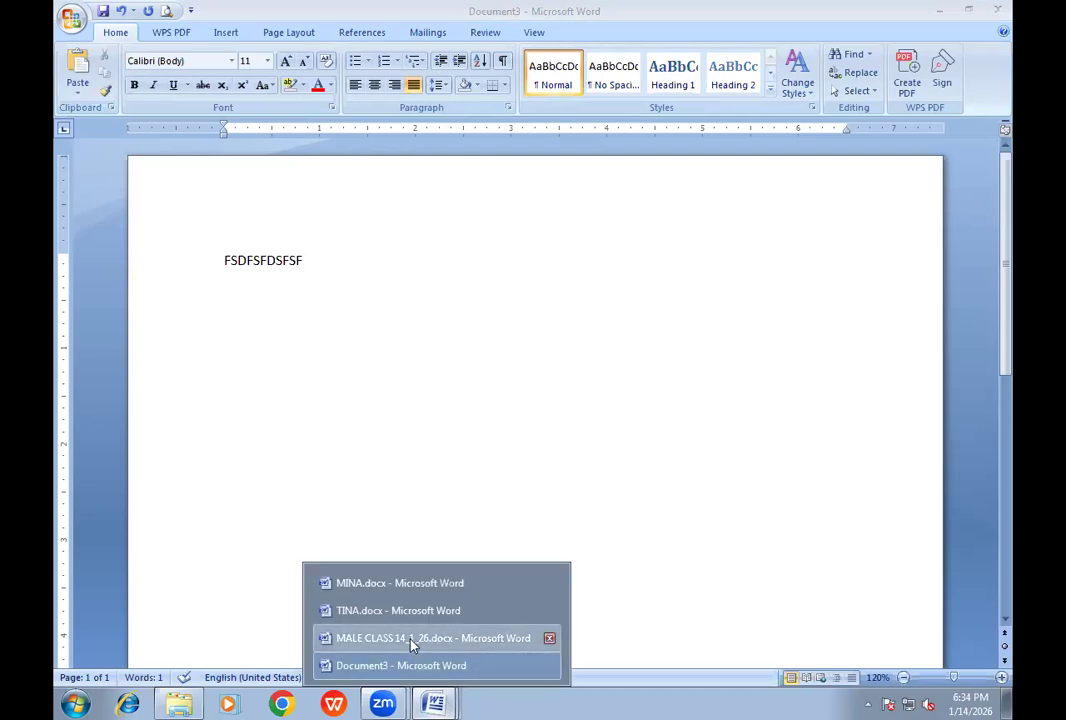
left_click(414, 645)
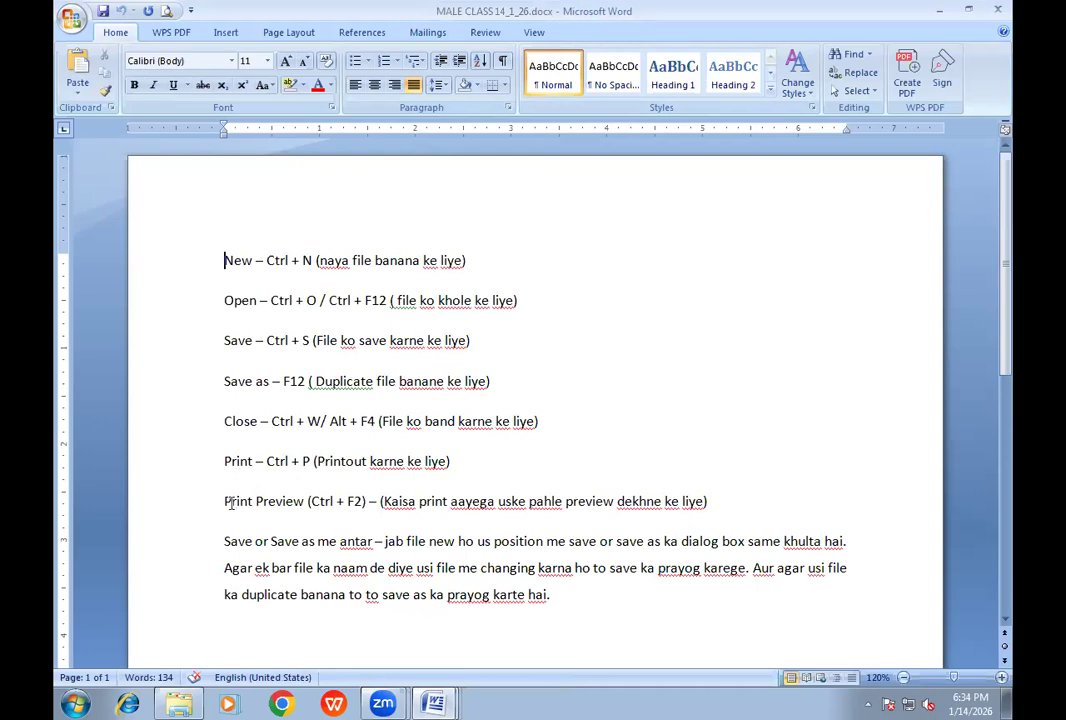
left_click_drag(221, 501, 393, 501)
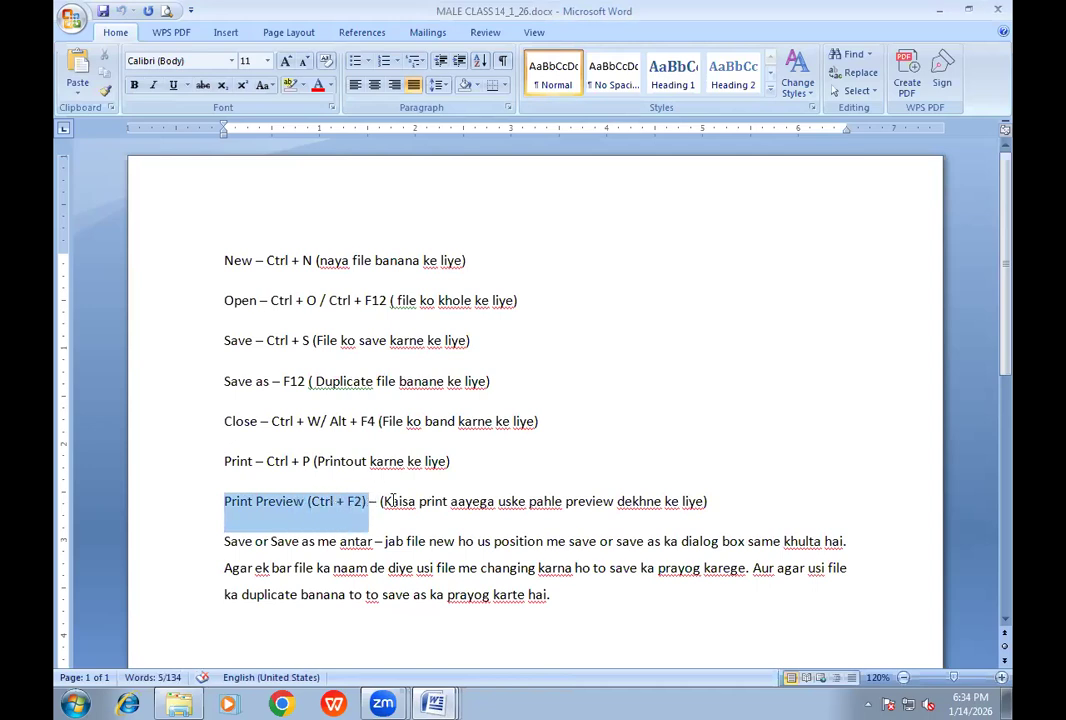
left_click(386, 501)
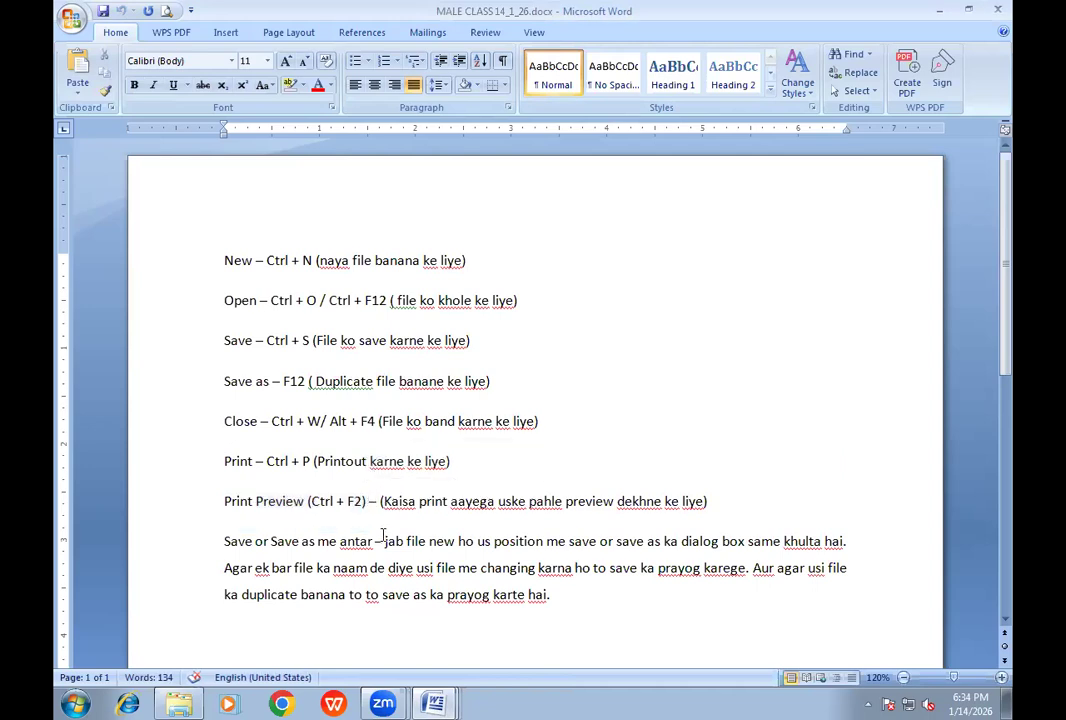
Step: View the notes page in Print Preview, magnify it to 100%, and close the preview
left_click(168, 13)
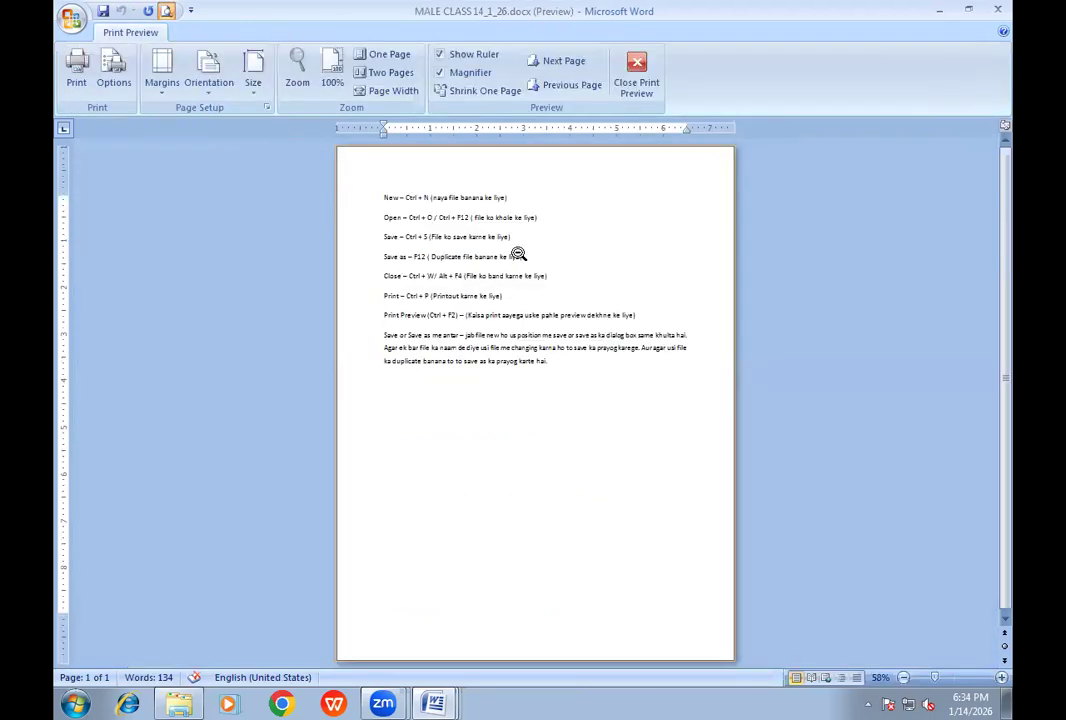
left_click(517, 254)
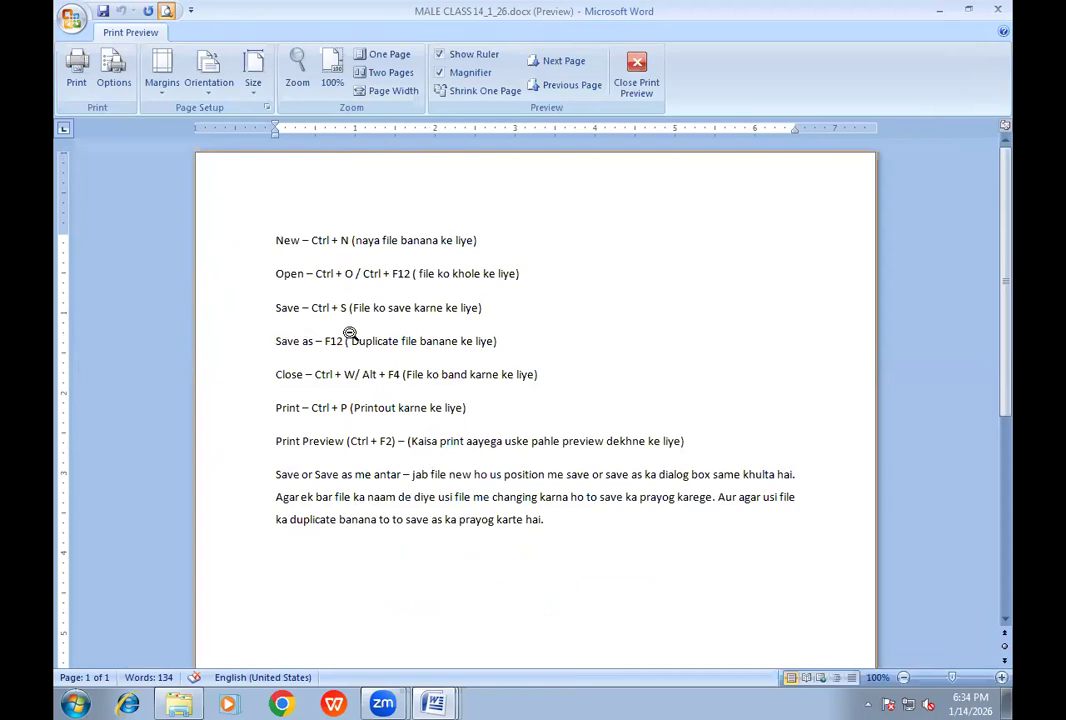
left_click(627, 87)
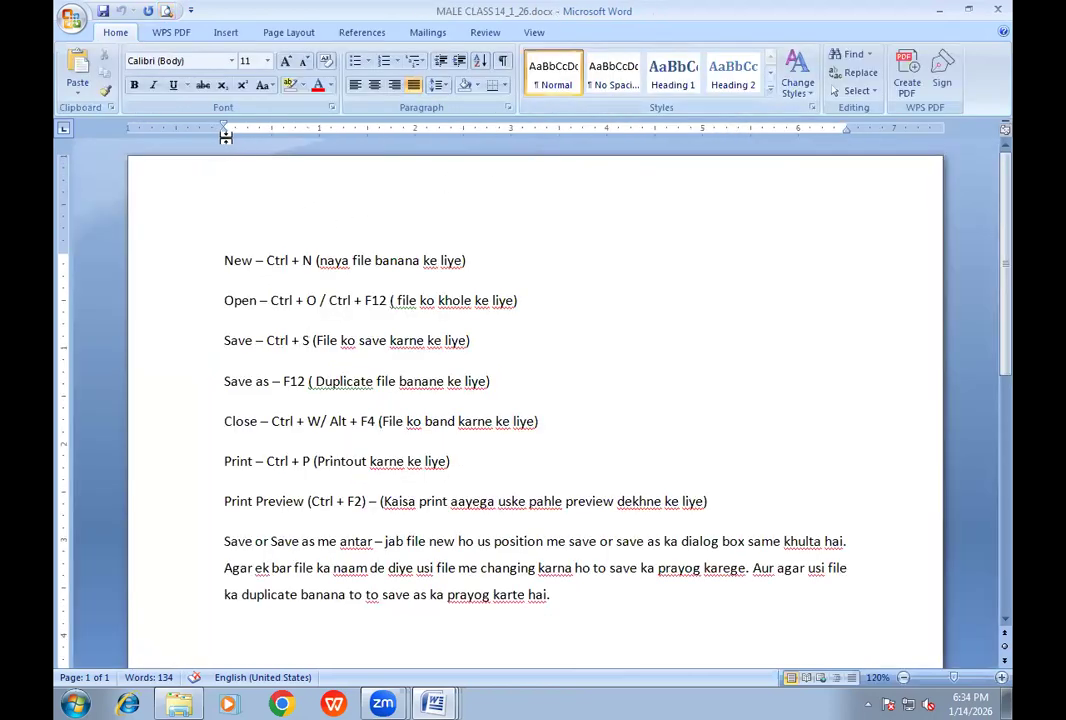
Step: Move the first-line indents of the New and Open lines about 0.9 inch outside the left margin
left_click(216, 240)
left_click_drag(223, 128, 140, 127)
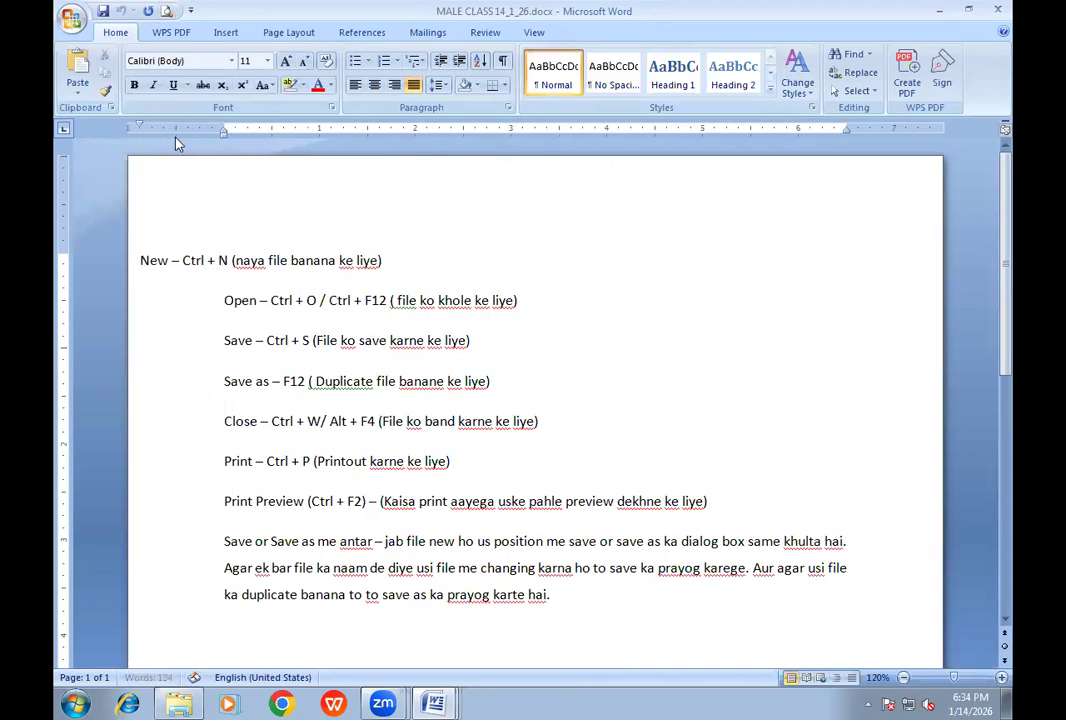
left_click_drag(223, 131, 140, 148)
left_click(225, 302)
left_click_drag(224, 137, 140, 137)
mouse_move(139, 137)
left_mouse_down()
mouse_move(222, 143)
mouse_move(309, 130)
mouse_move(145, 134)
left_mouse_up()
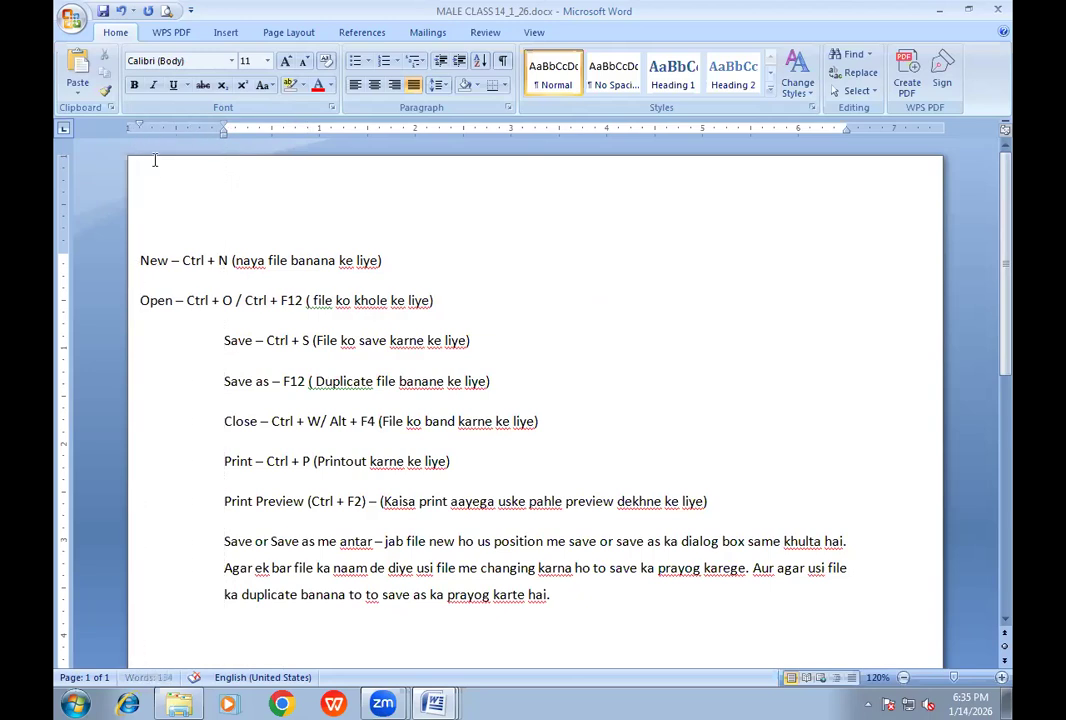
Step: Check the shifted New and Open lines in Print Preview at 100%, then close the preview
left_click(166, 10)
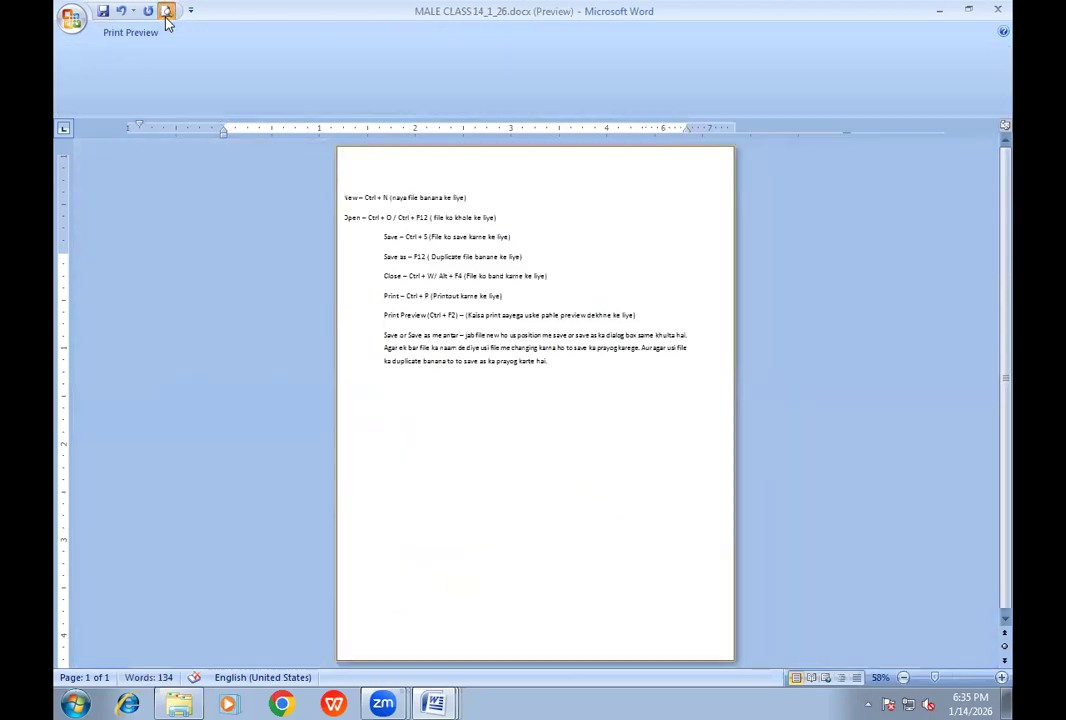
left_click(400, 209)
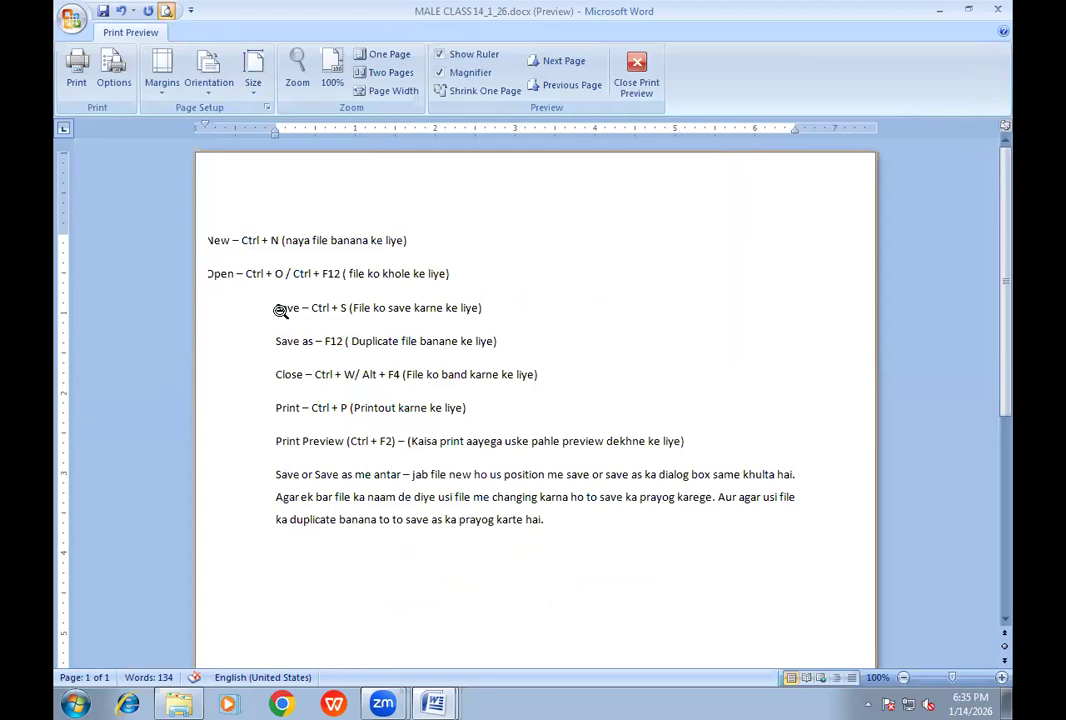
left_click(630, 90)
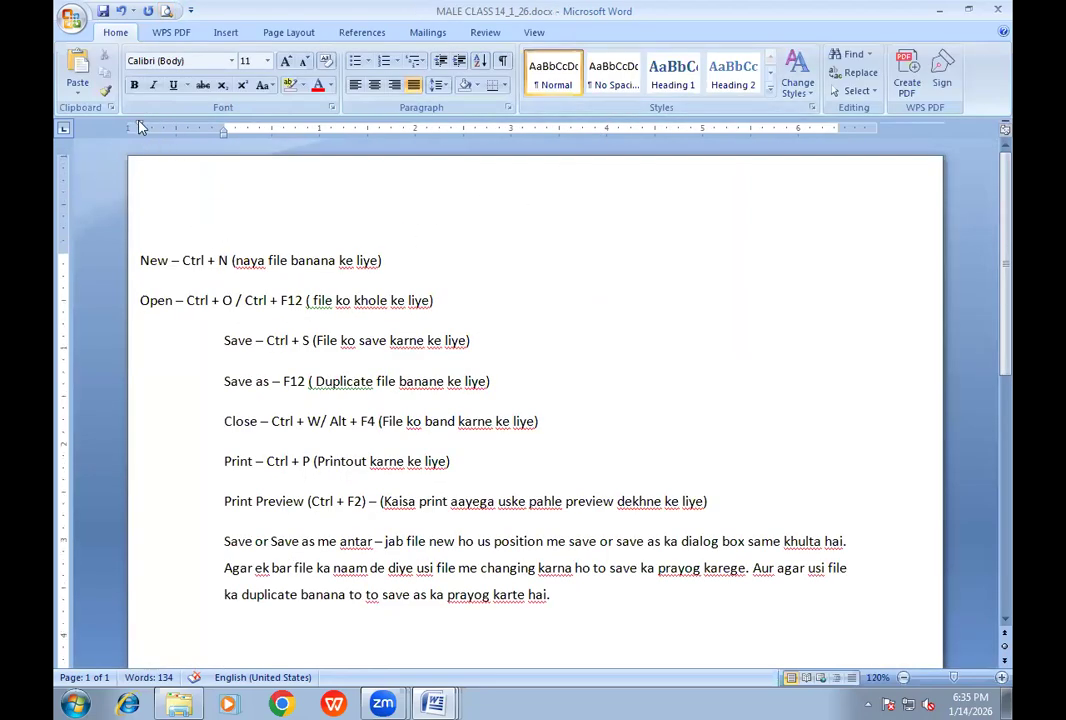
Step: Bring the New and Open lines back into alignment with the left margin by resetting their first-line indents
left_click_drag(140, 258, 467, 300)
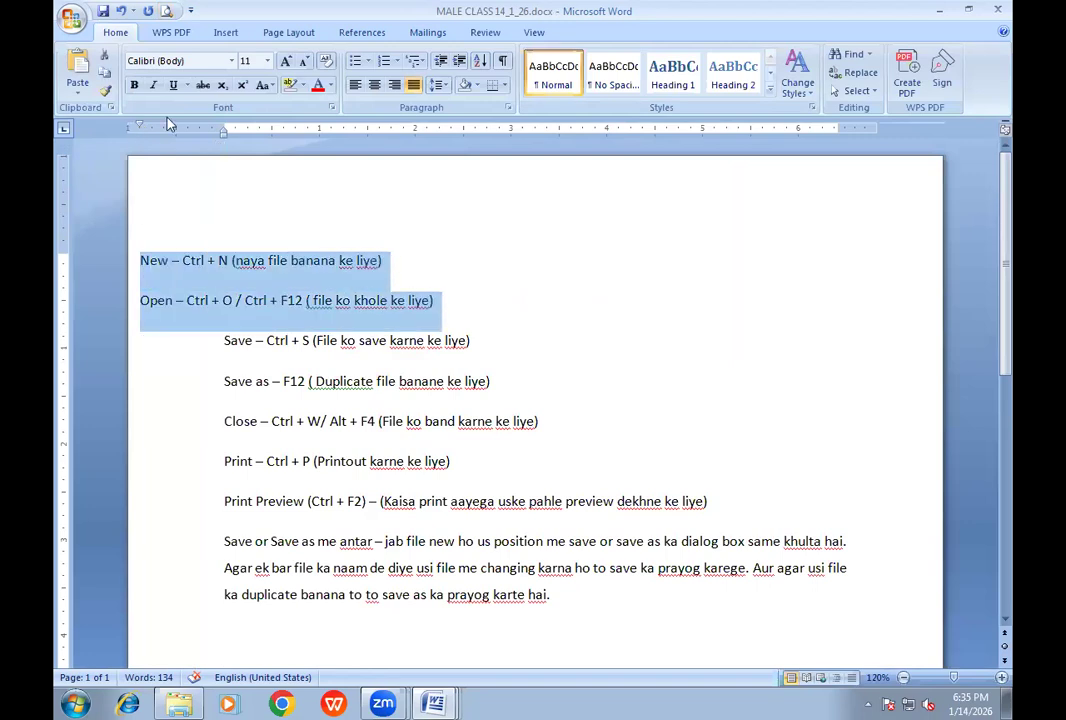
left_click_drag(142, 132, 224, 131)
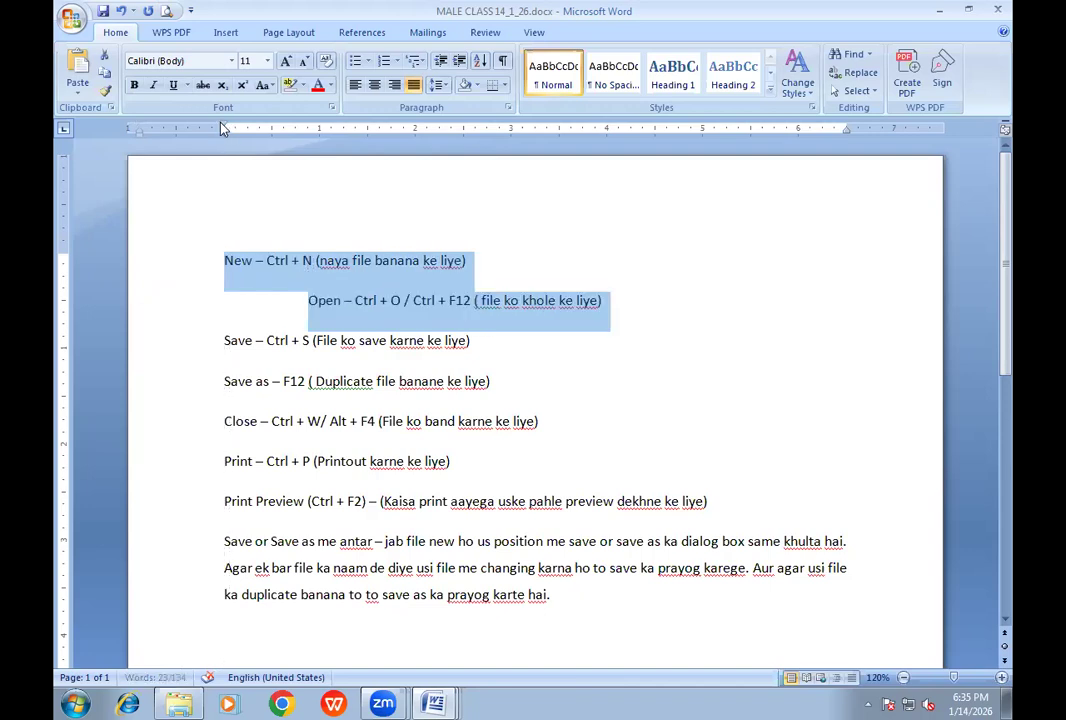
left_click(309, 302)
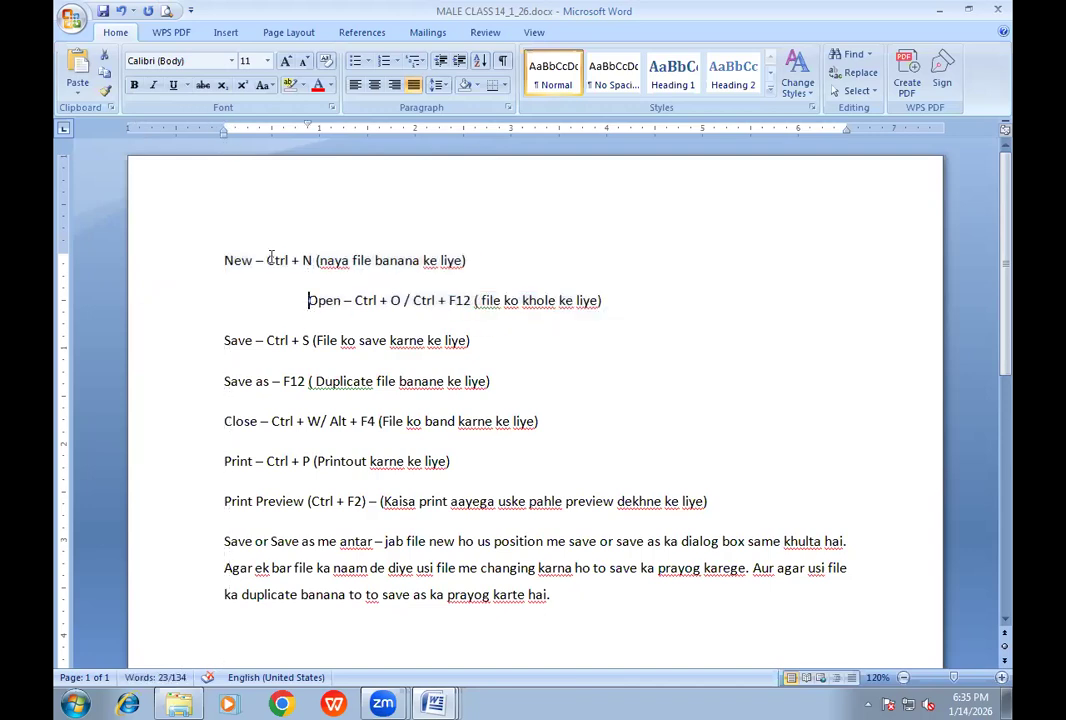
left_click_drag(307, 130, 224, 126)
left_click(307, 300)
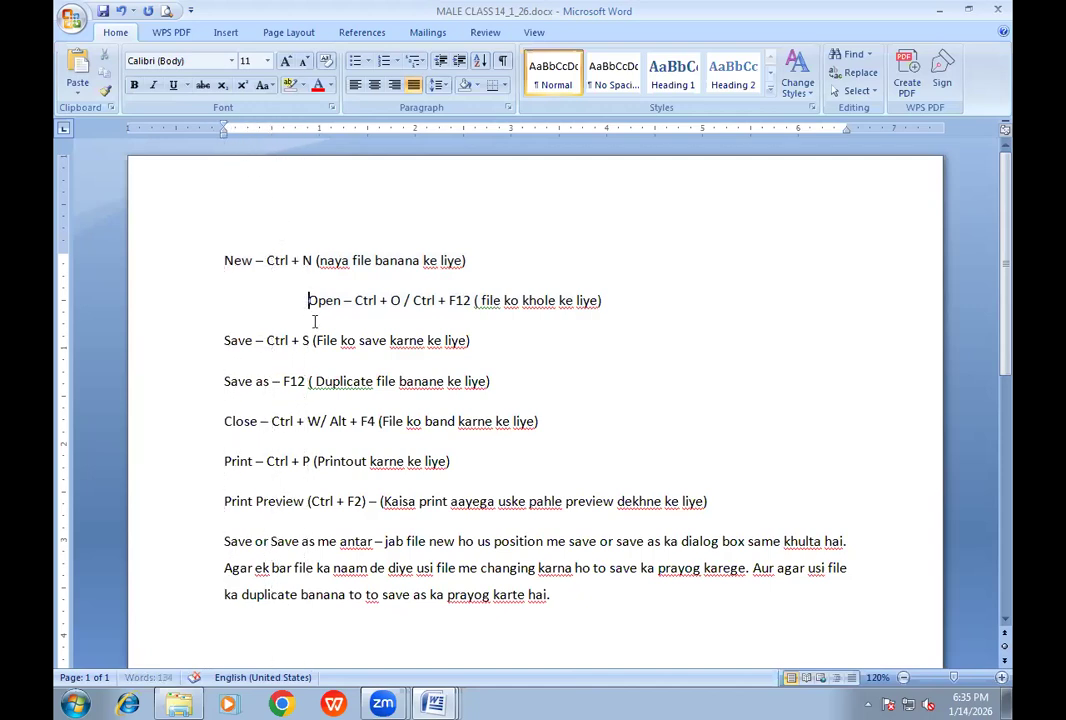
key("BackSpace")
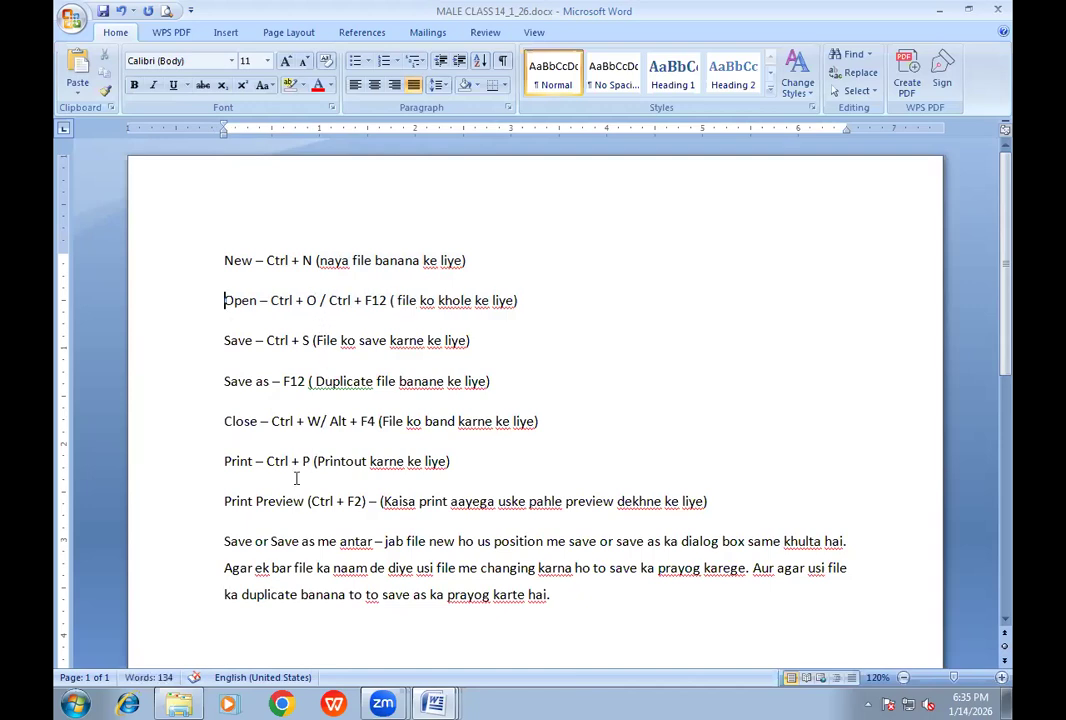
Step: Open the Print dialog for the notes and dismiss it without printing
scroll(293, 482, "down", 2)
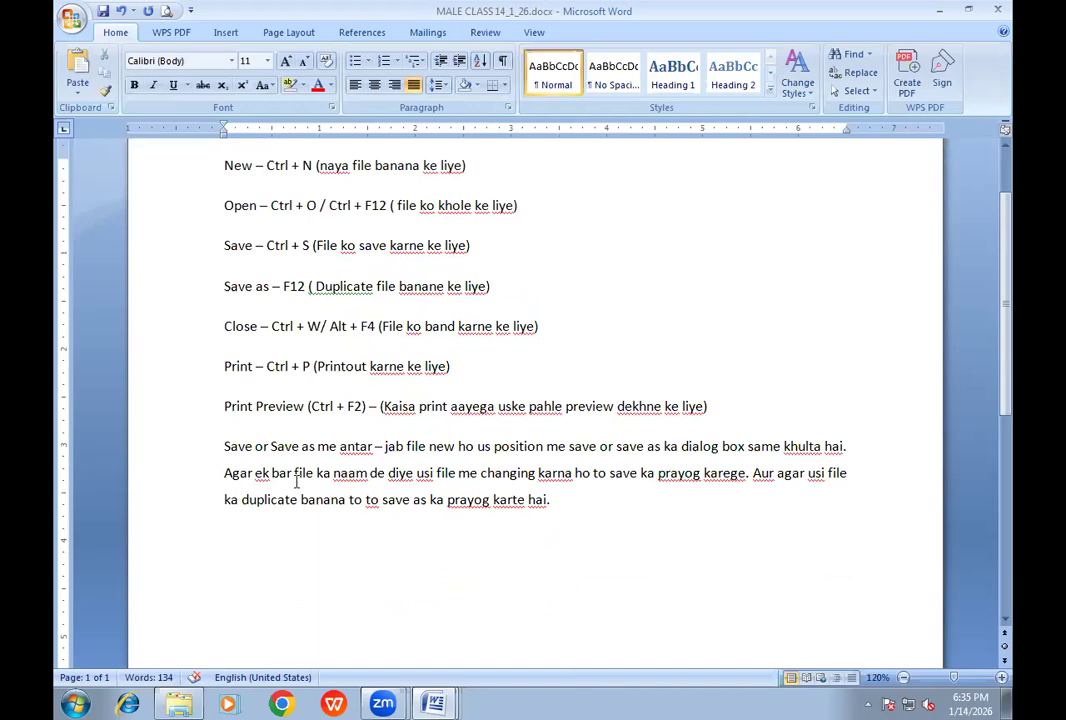
scroll(295, 482, "down", 3)
scroll(295, 482, "up", 3)
key("ctrl+p")
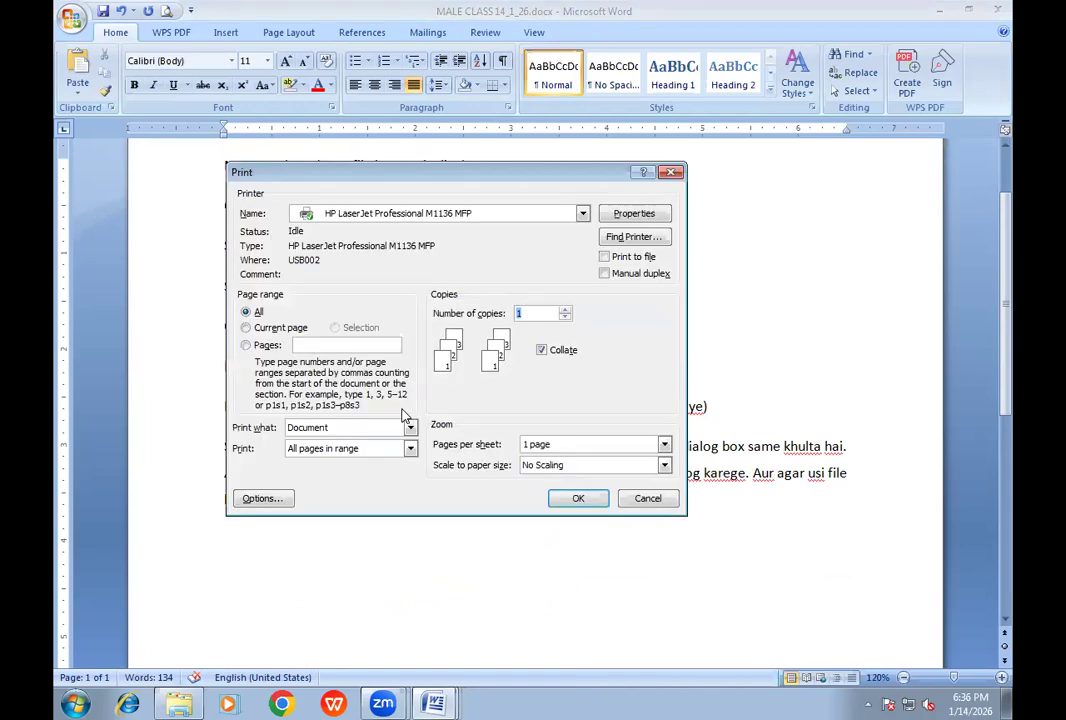
key("Escape")
Step: Reopen the Print dialog, try HP LaserJet 1020 as the printer, and switch back to HP LaserJet Professional M1136 MFP
left_click(70, 20)
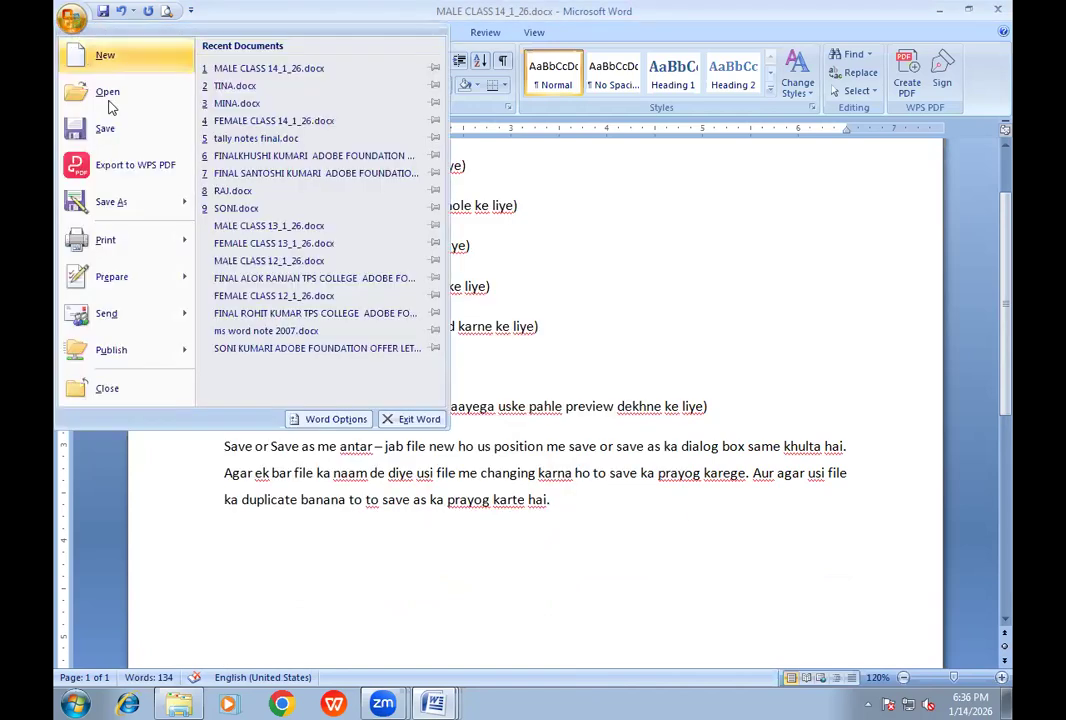
mouse_move(123, 250)
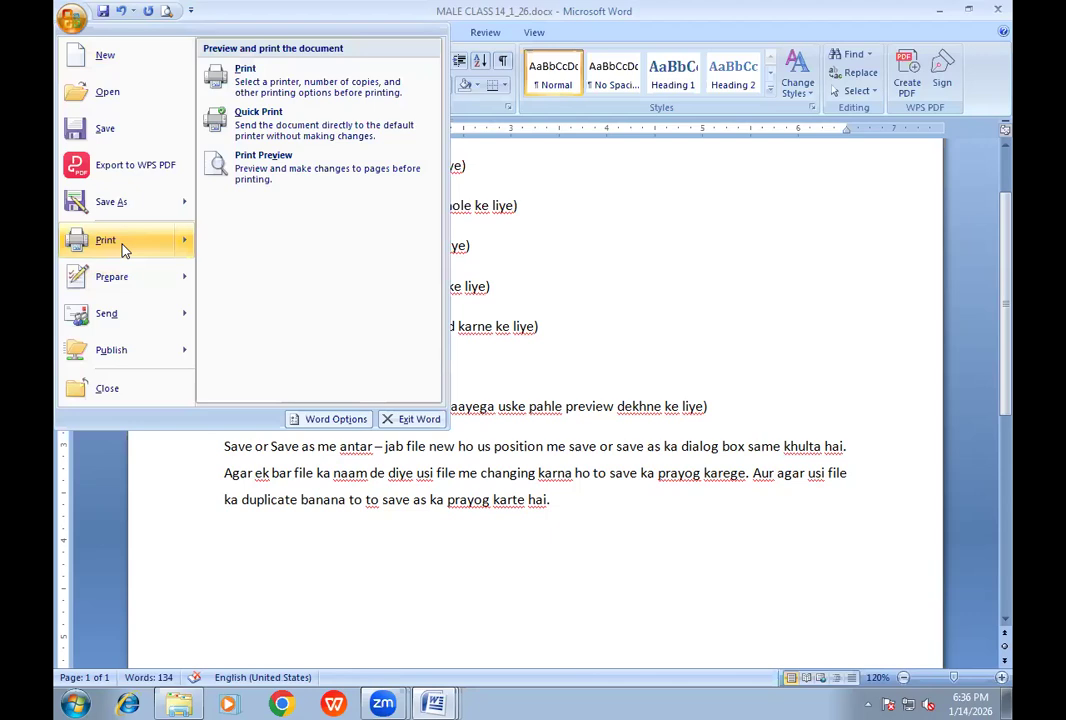
left_click(123, 250)
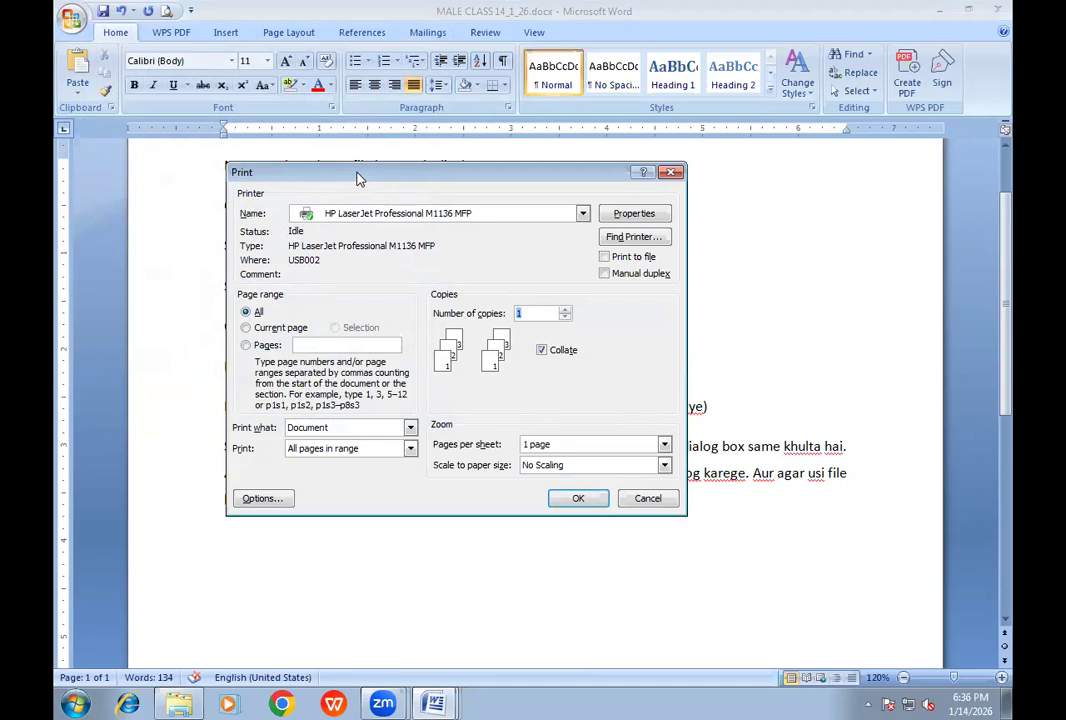
left_click_drag(360, 178, 354, 168)
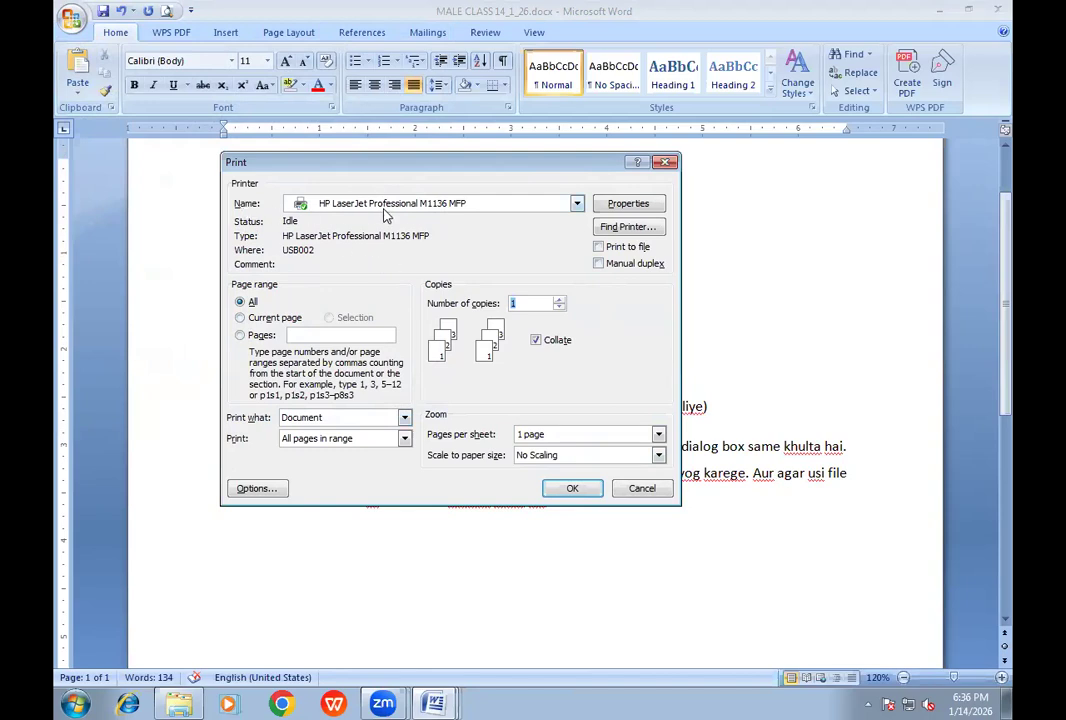
left_click(420, 204)
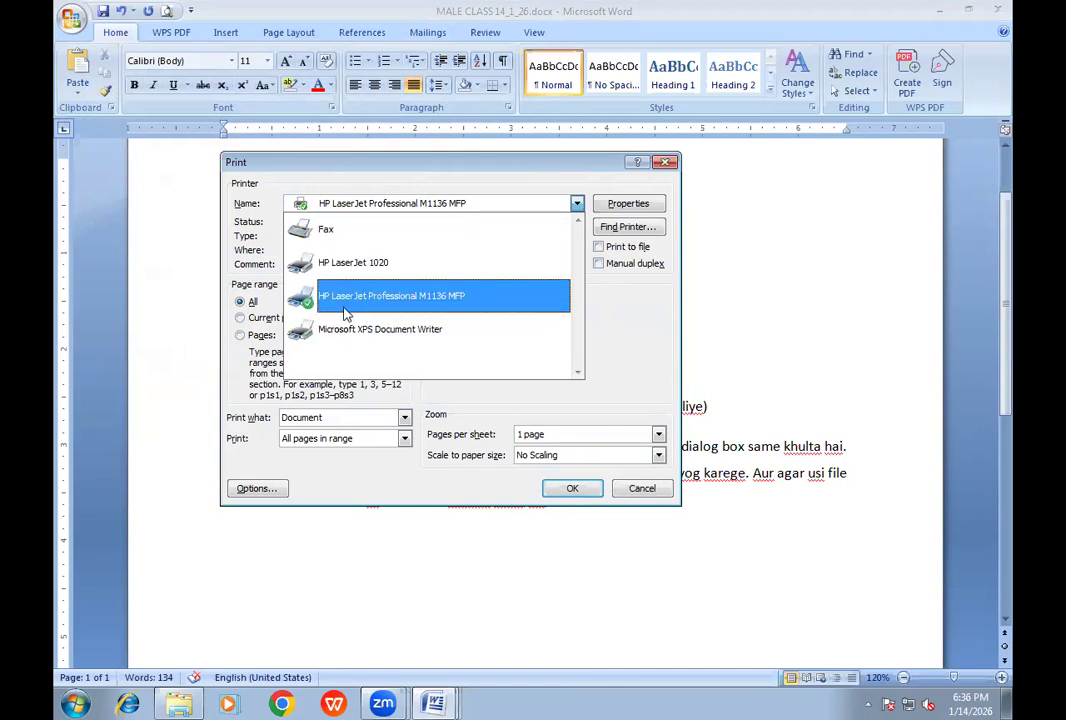
left_click(445, 307)
left_click(400, 204)
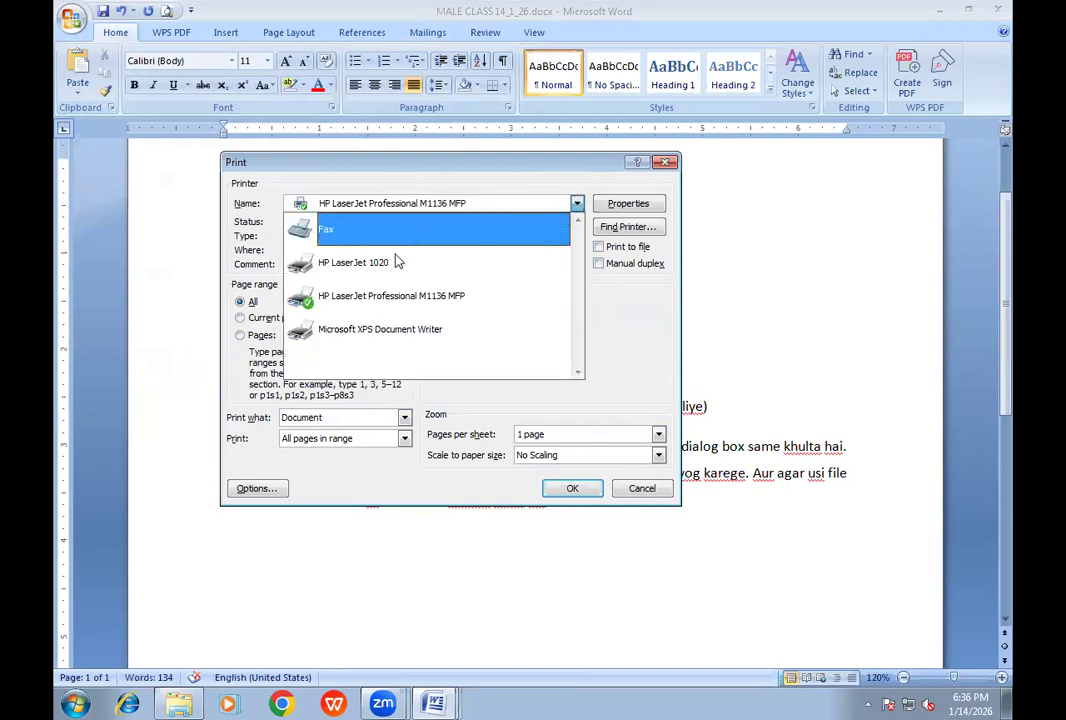
left_click(397, 262)
left_click(397, 205)
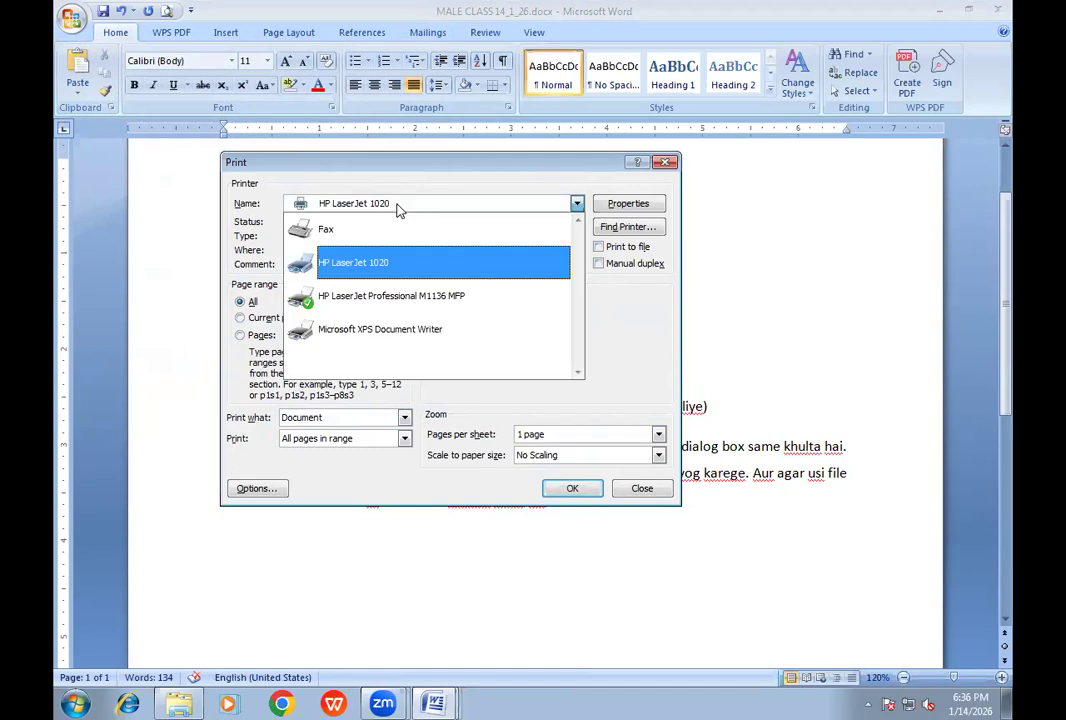
left_click(377, 298)
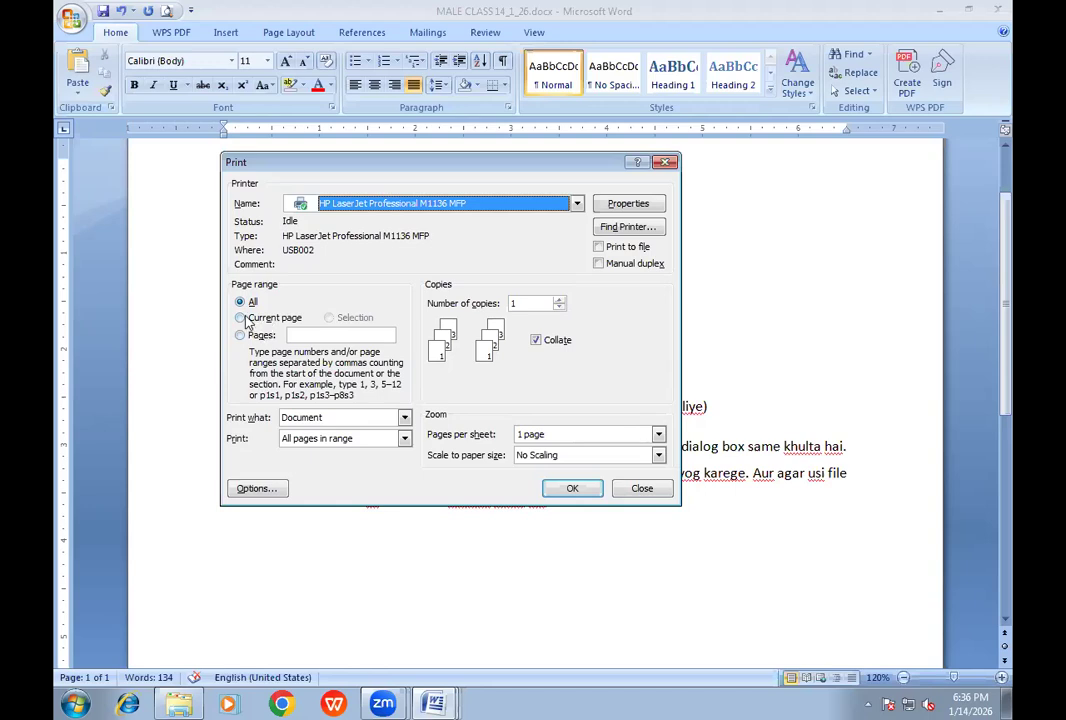
Step: Try the Current page range and replace it with the specific pages 1,2,3,4-8,11
left_click(244, 318)
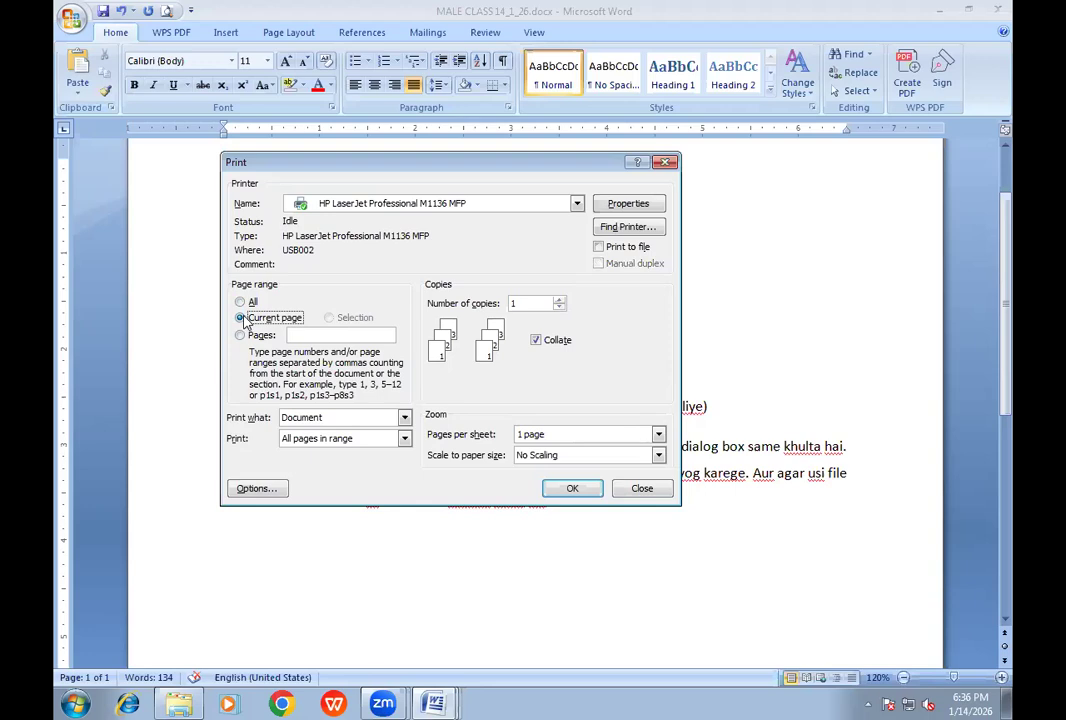
left_click(242, 336)
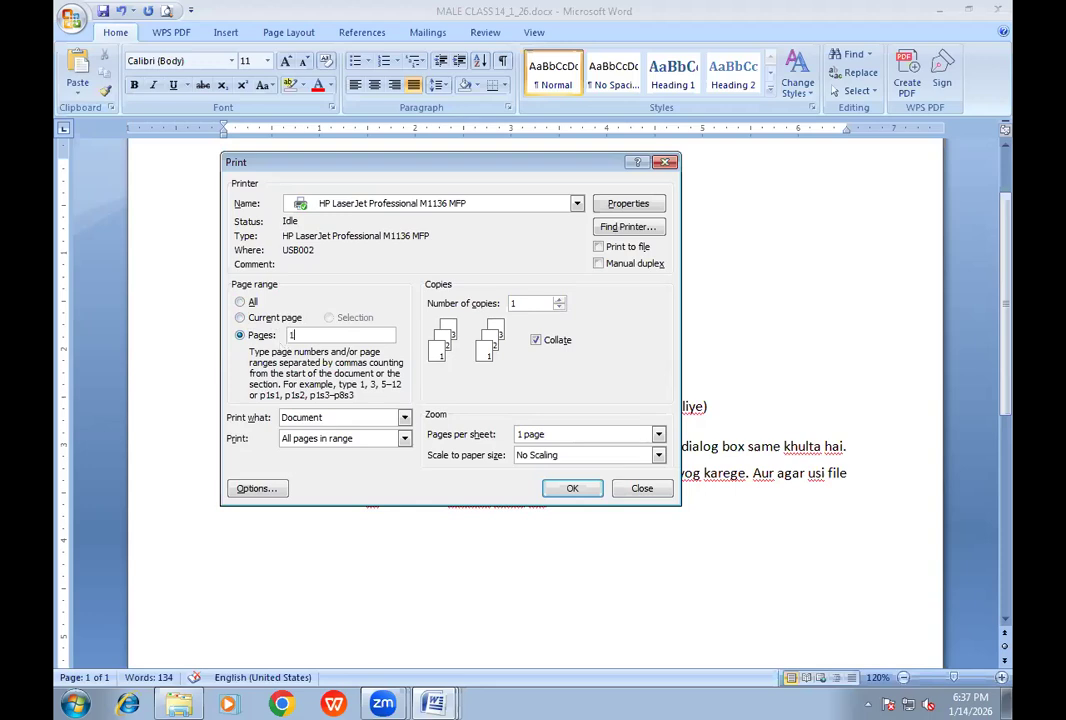
type(",3,4-8,11")
Step: Try printing only Even pages and only Odd pages, and restore the selection to All pages in range
left_click(317, 442)
left_click(317, 443)
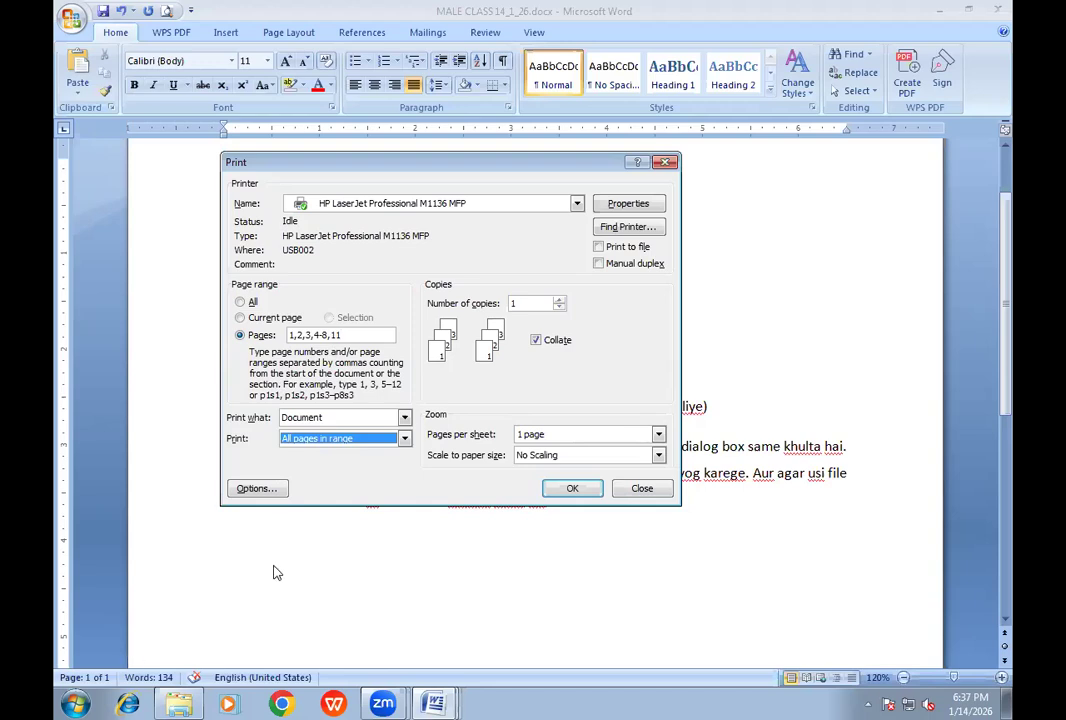
left_click(335, 442)
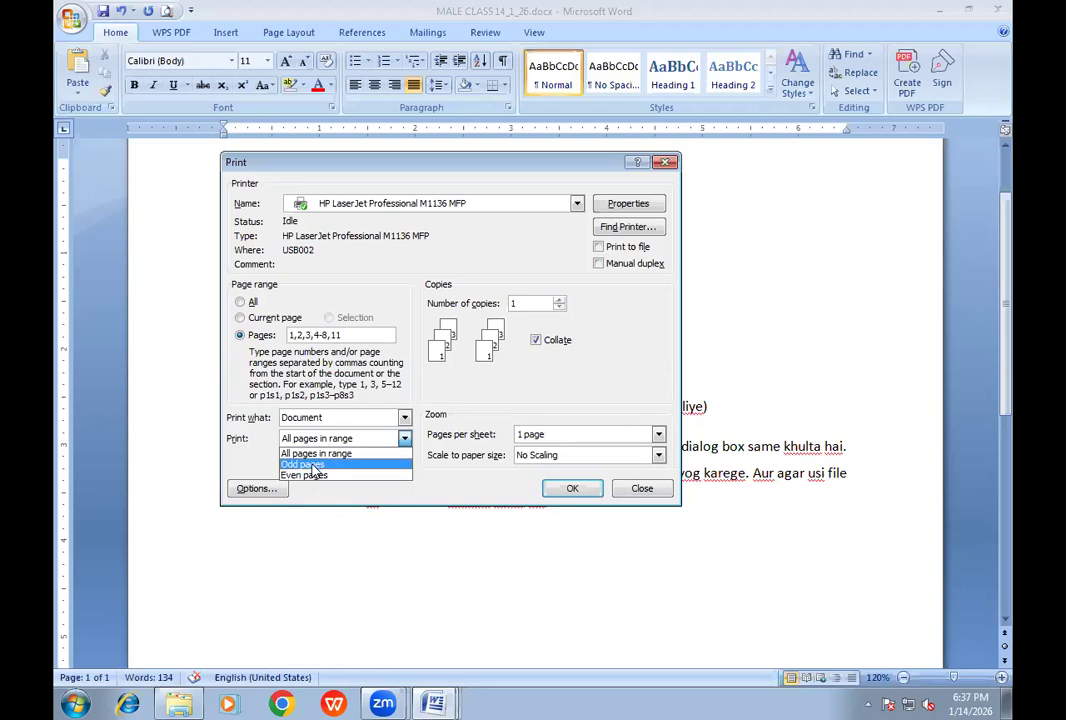
left_click(313, 476)
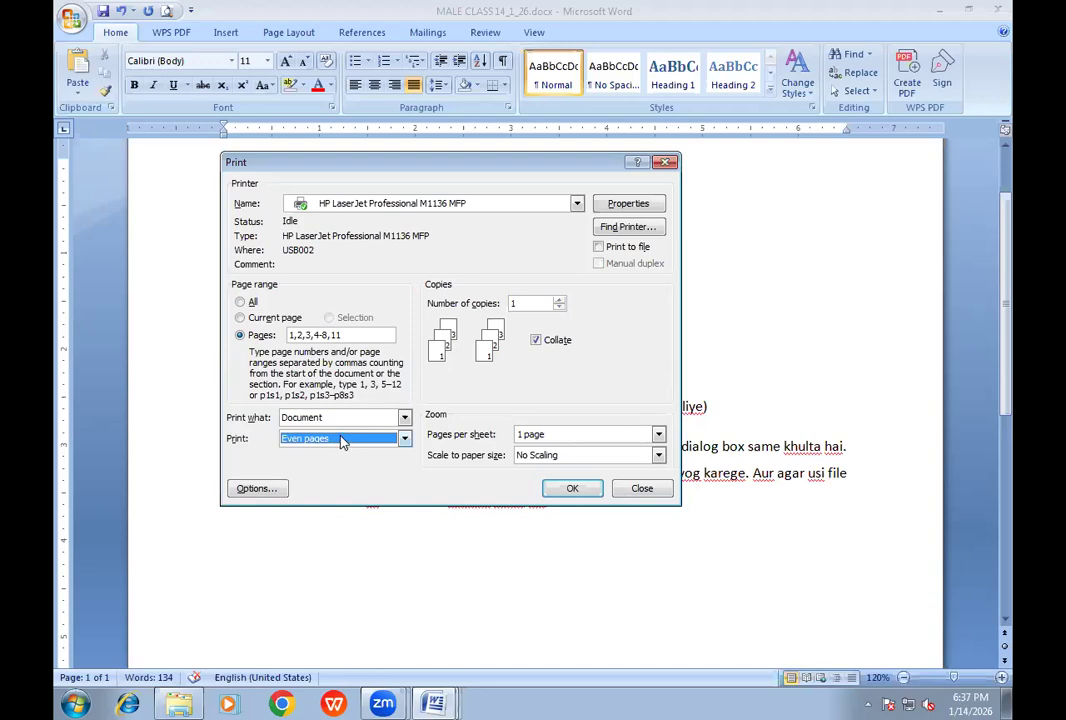
left_click(341, 442)
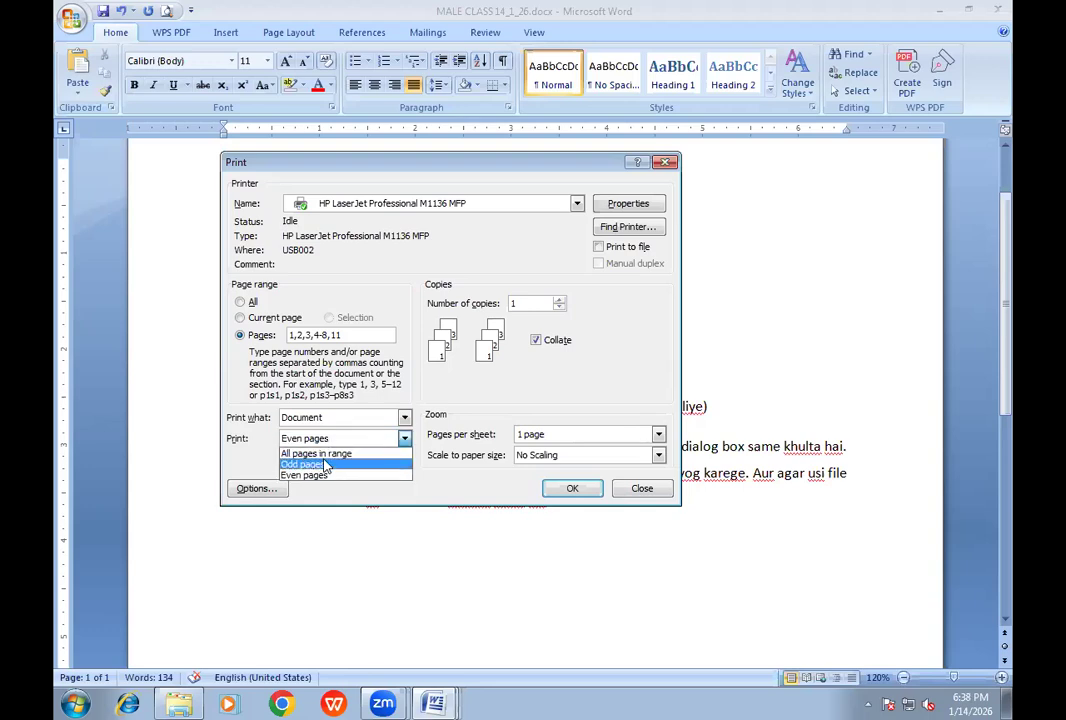
left_click(325, 465)
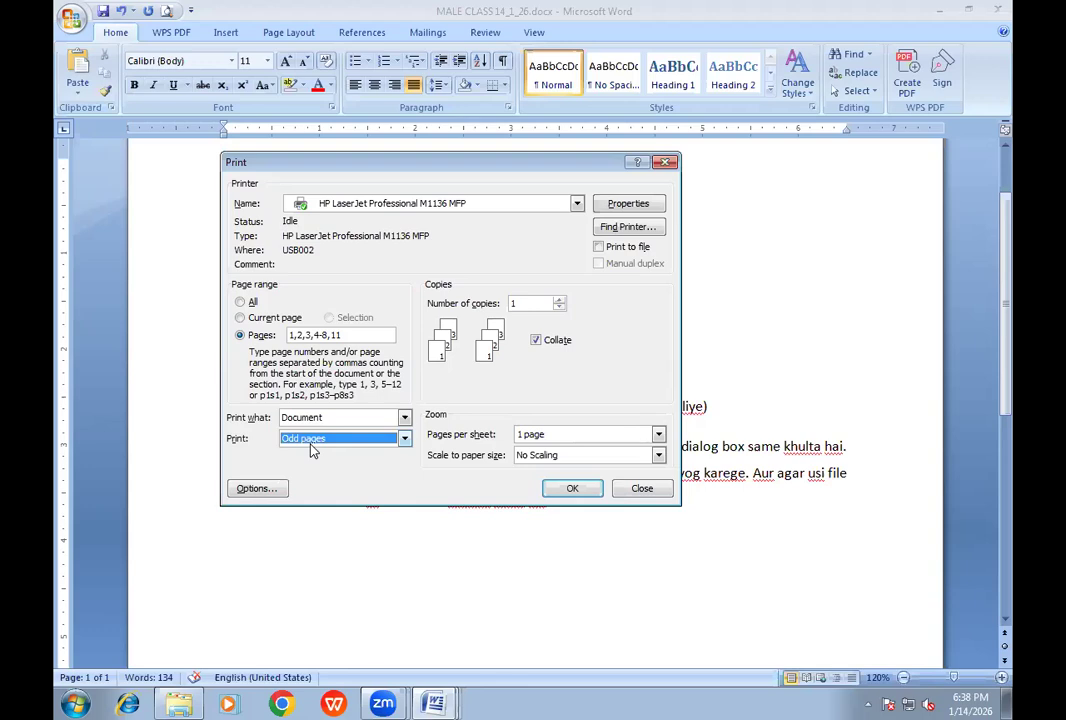
left_click(313, 446)
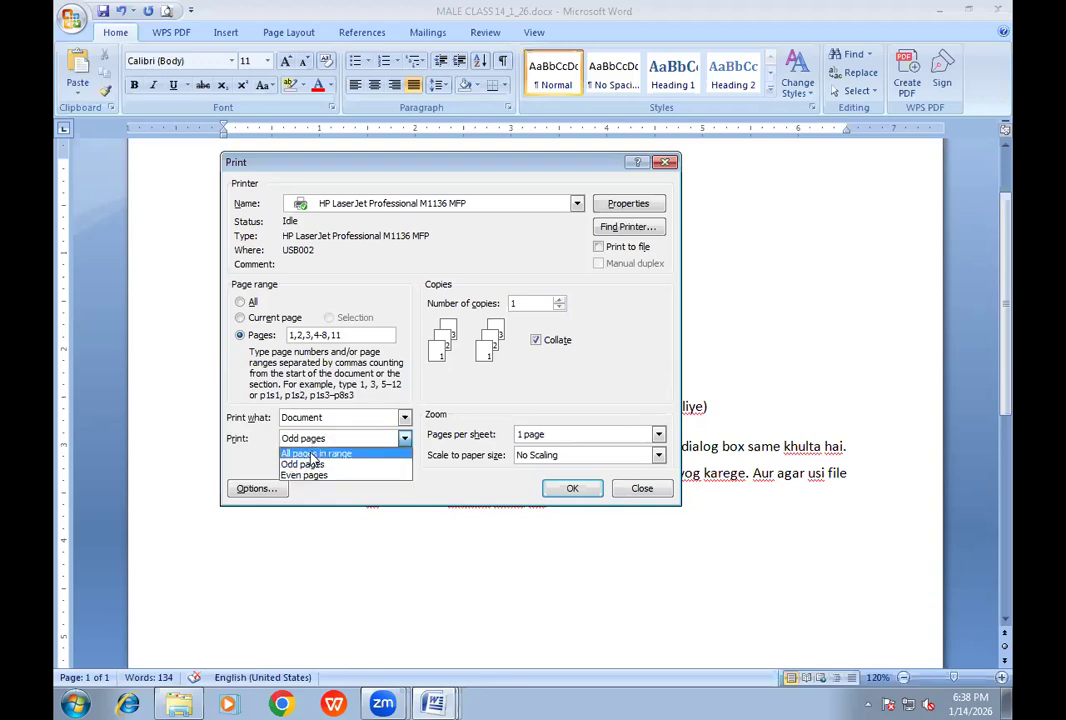
left_click(313, 454)
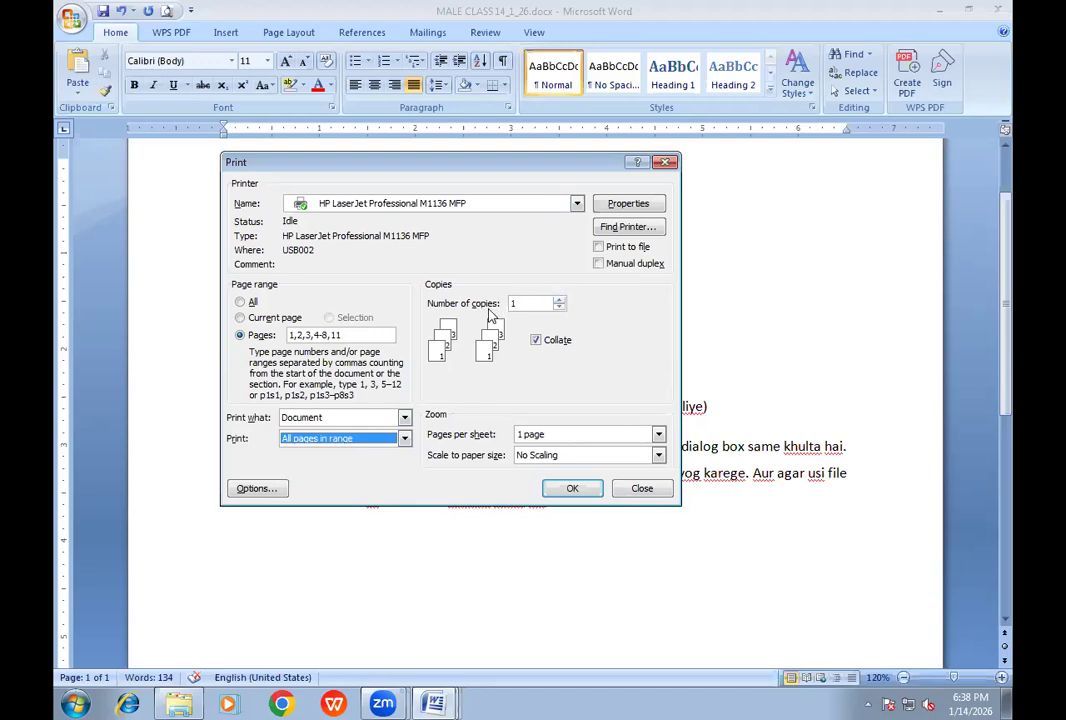
Step: Set the number of copies to 2 and change the printer's paper size to A4
left_click(559, 300)
left_click(511, 304)
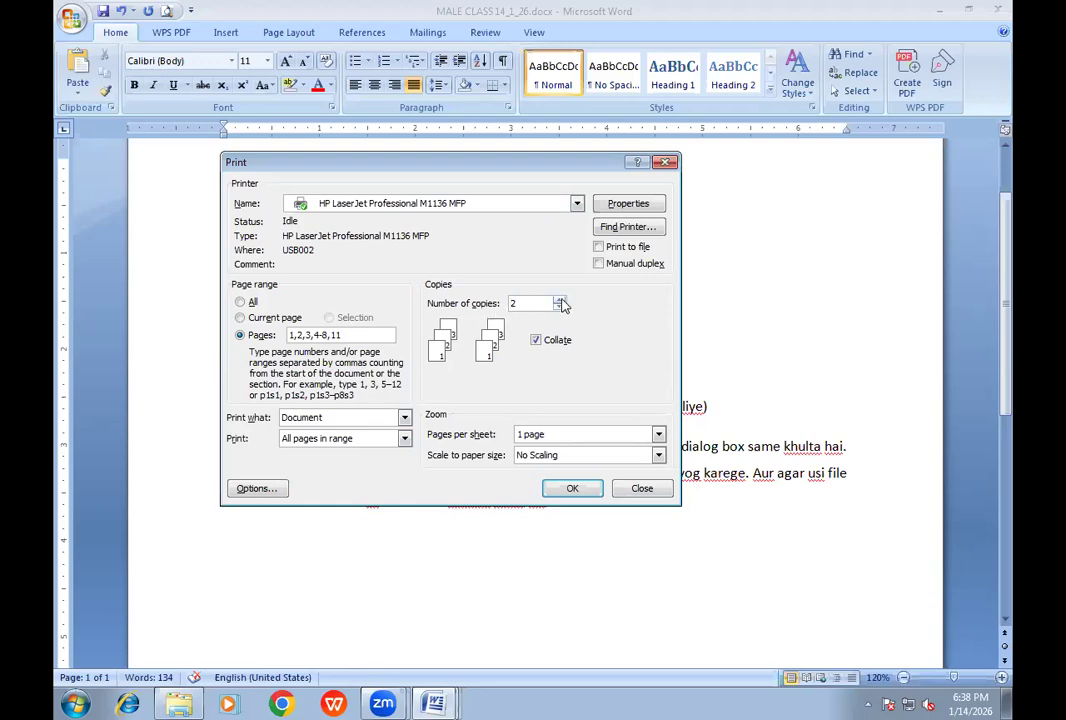
left_click(628, 204)
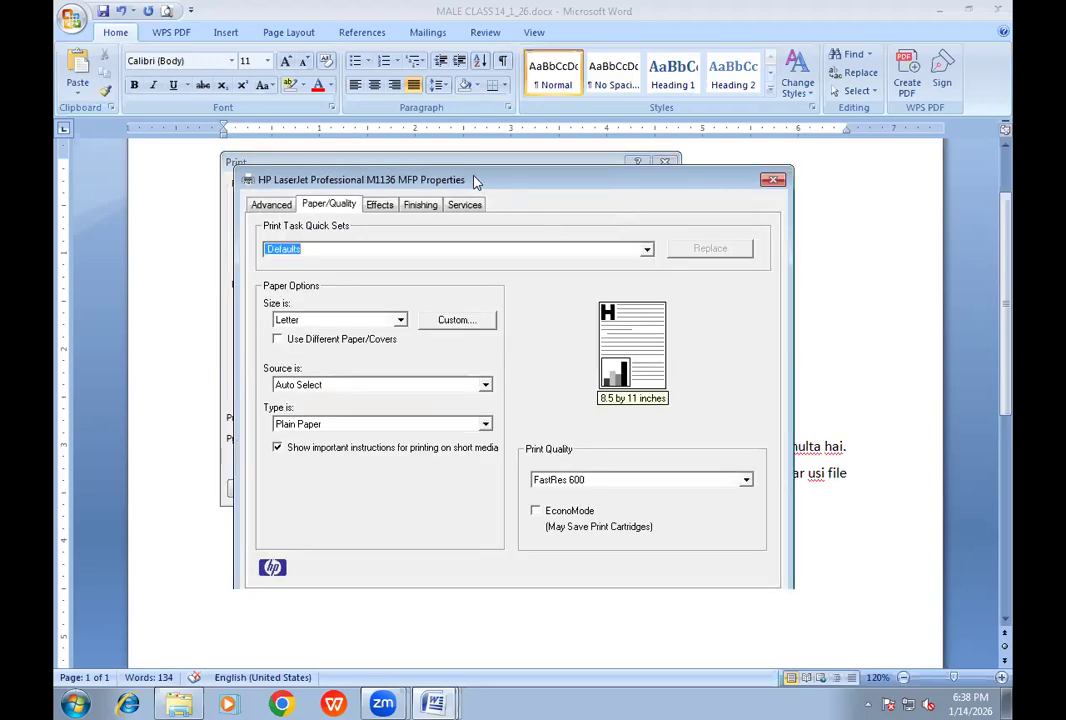
left_click_drag(476, 181, 451, 119)
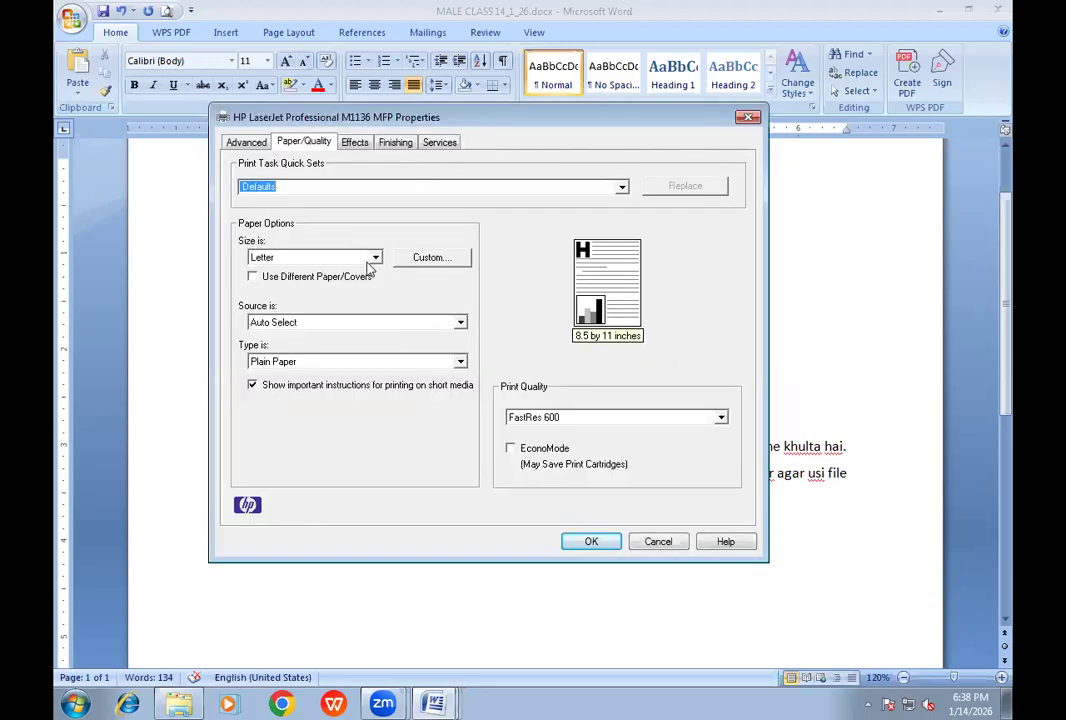
left_click(376, 259)
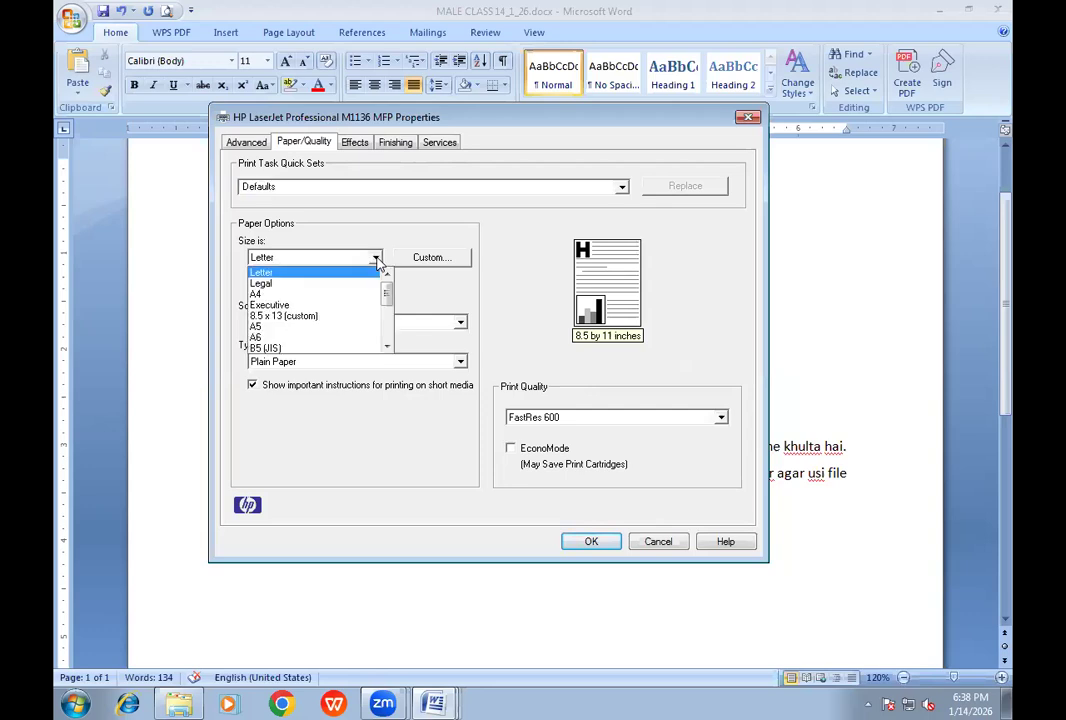
left_click(283, 294)
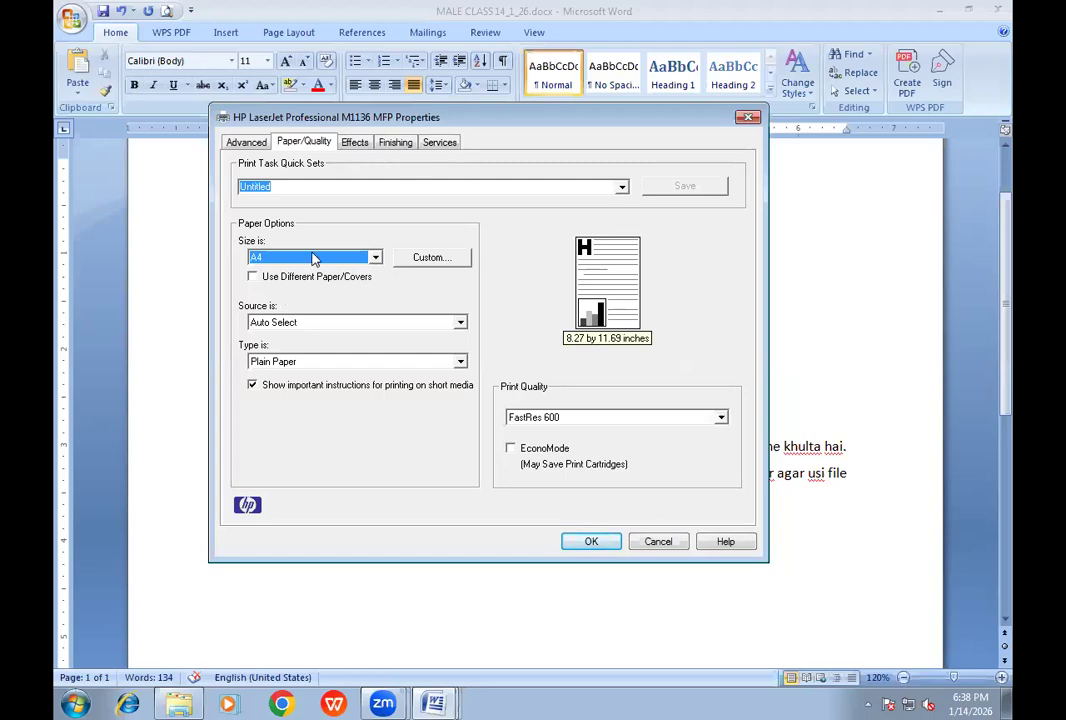
left_click(313, 259)
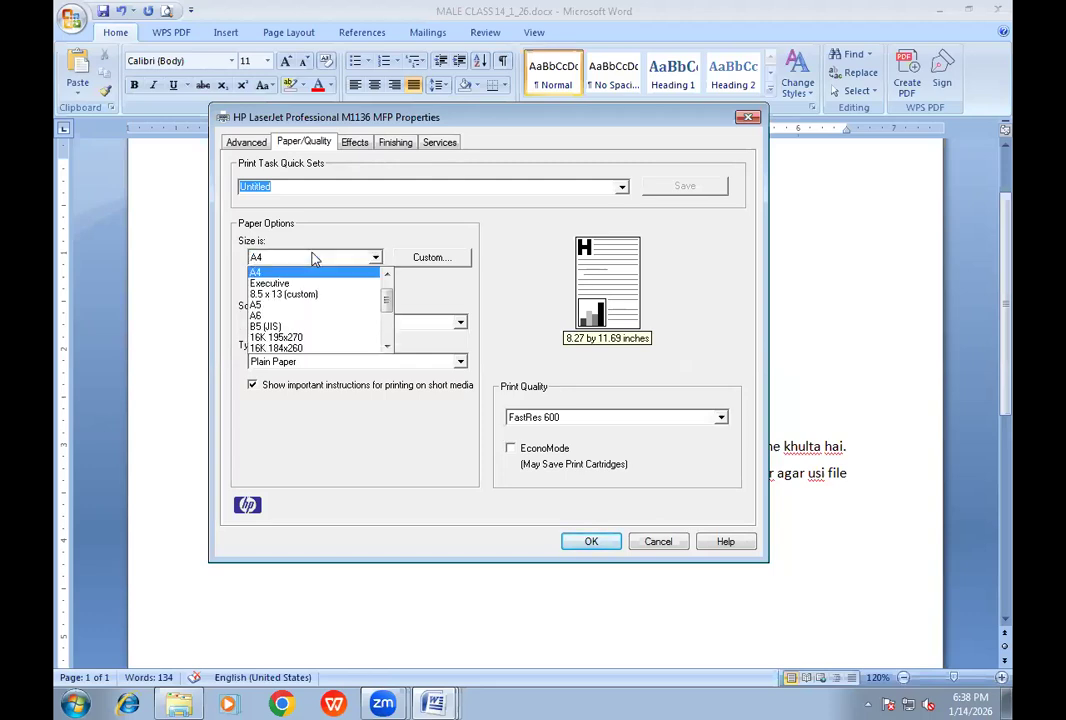
left_click(313, 259)
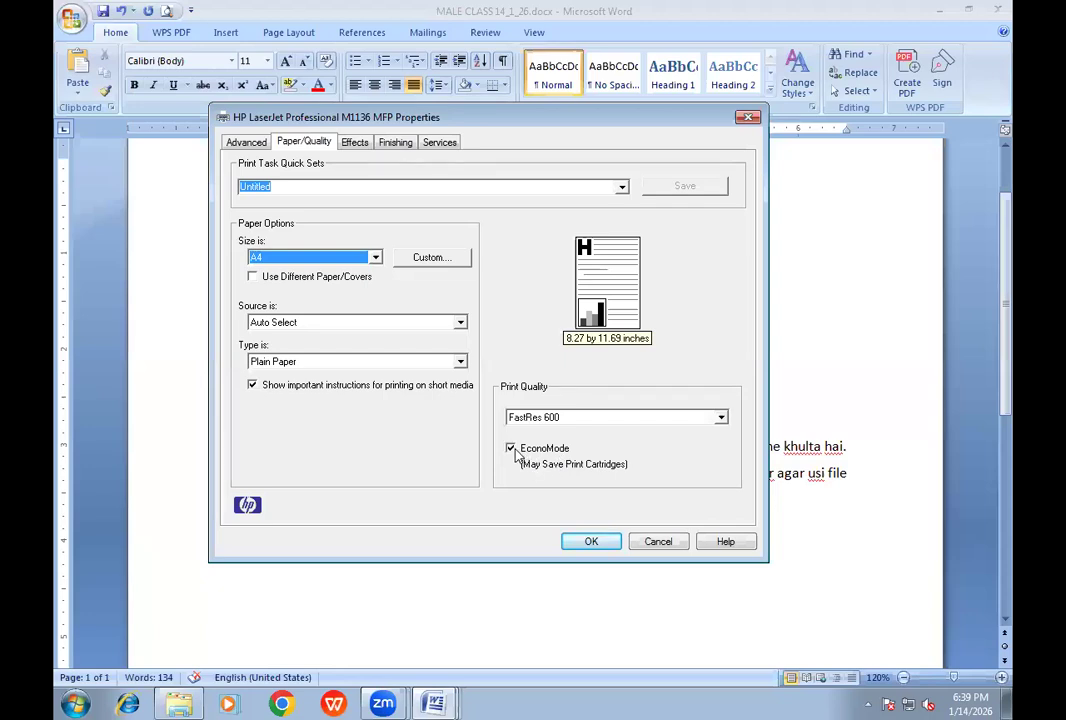
Step: Toggle the printer's EconoMode option, try Landscape orientation, and set the orientation back to Portrait
left_click(512, 450)
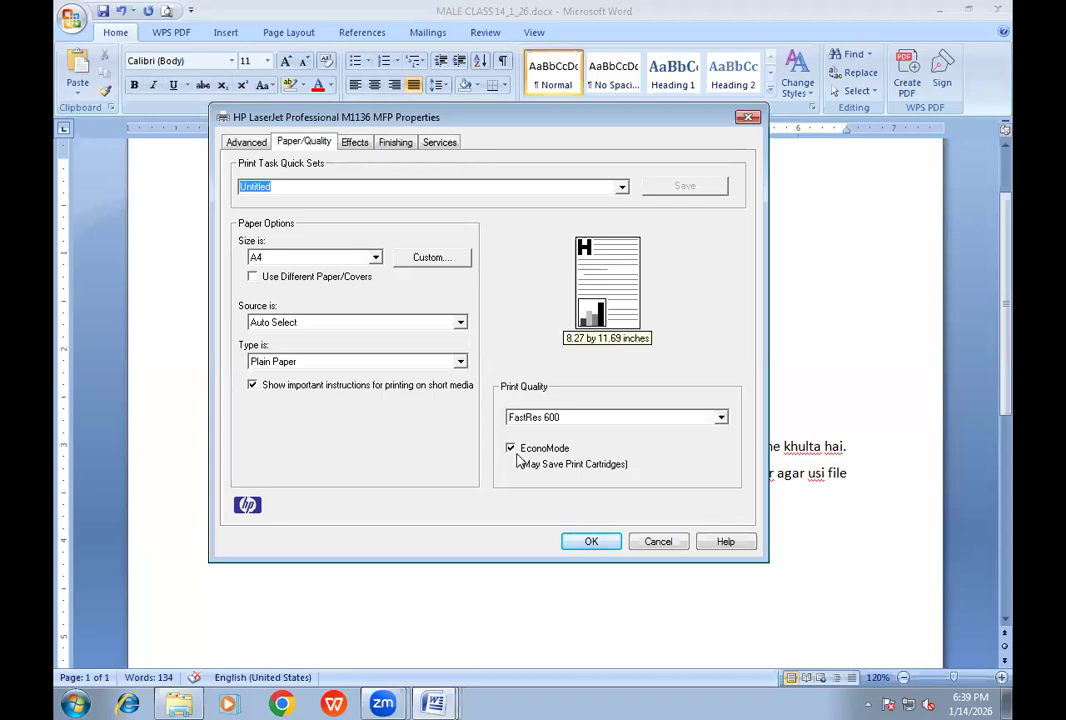
left_click(512, 450)
left_click(394, 146)
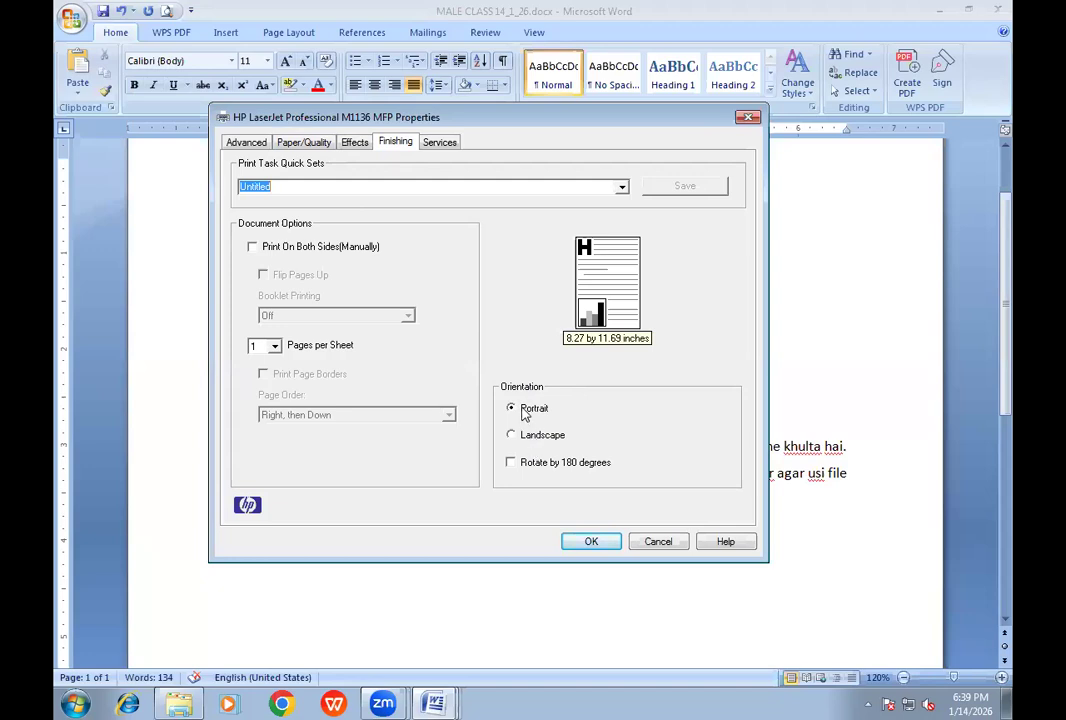
left_click(526, 438)
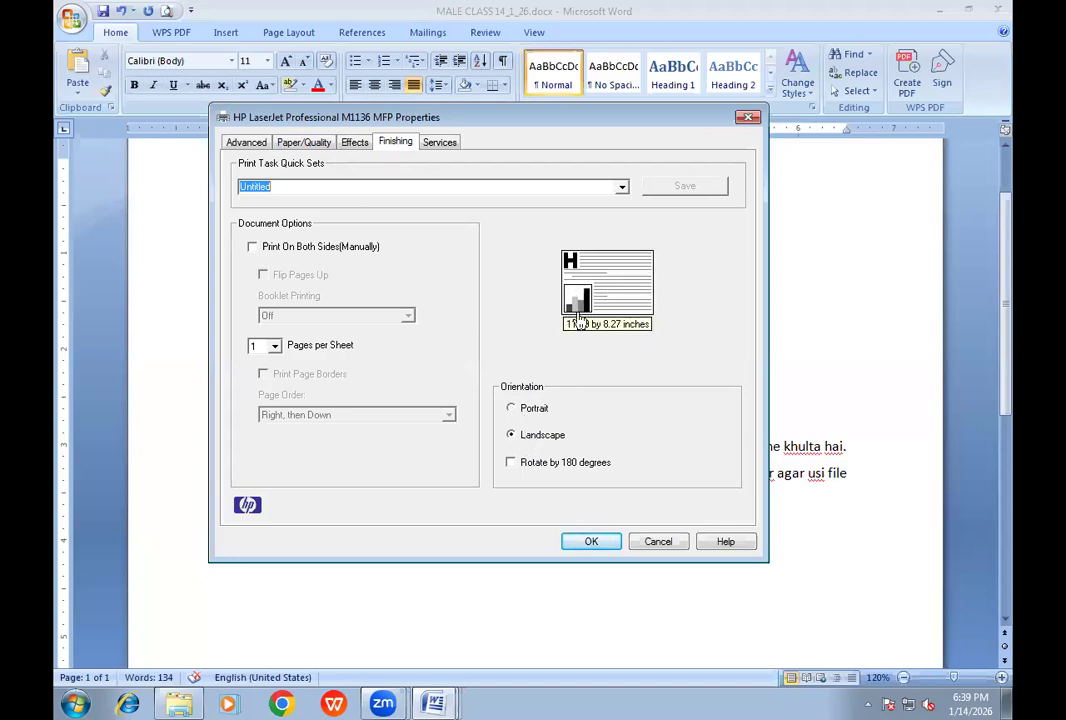
left_click(513, 408)
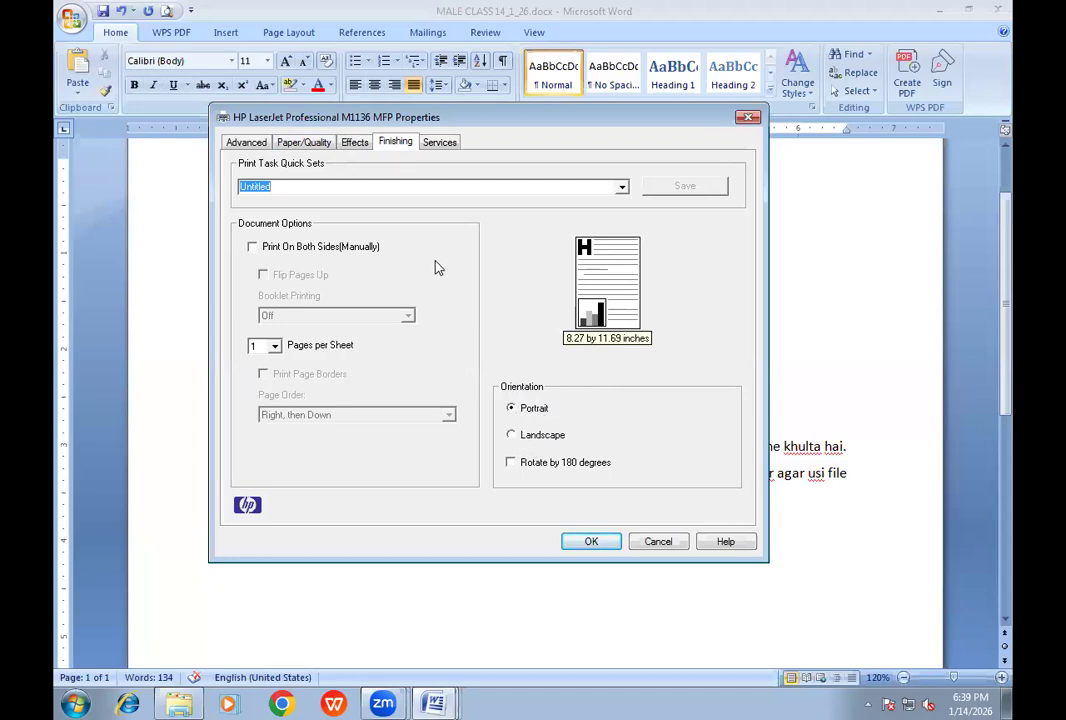
Step: Accept the printer properties and close the Print dialog without printing
left_click(591, 542)
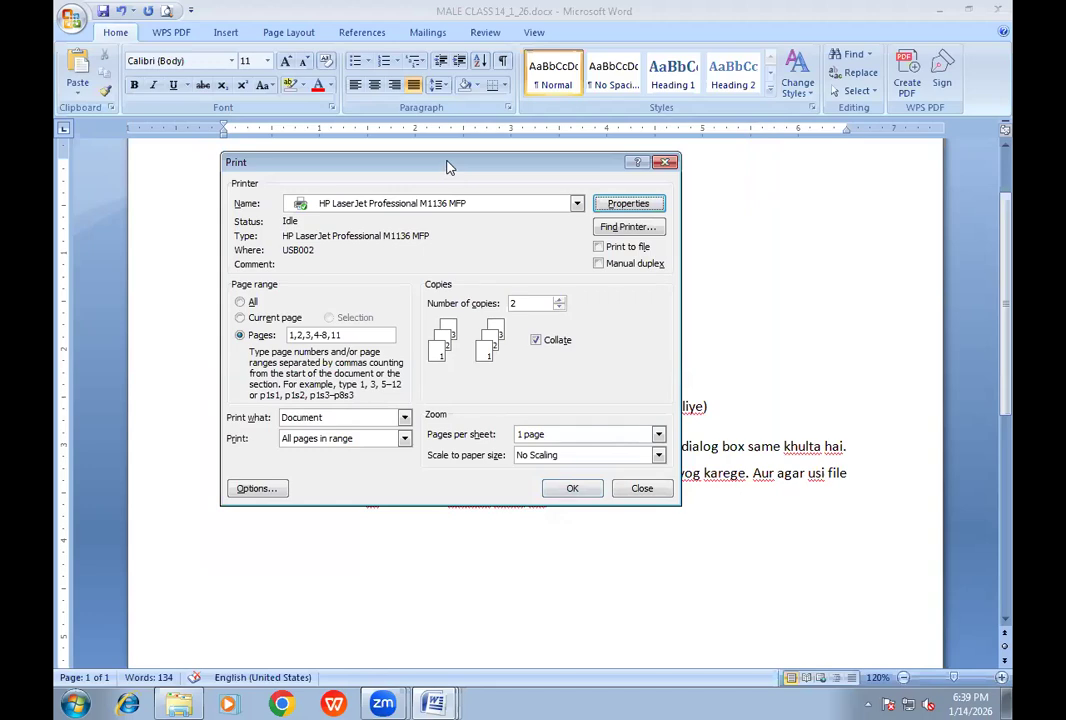
left_click_drag(448, 167, 540, 139)
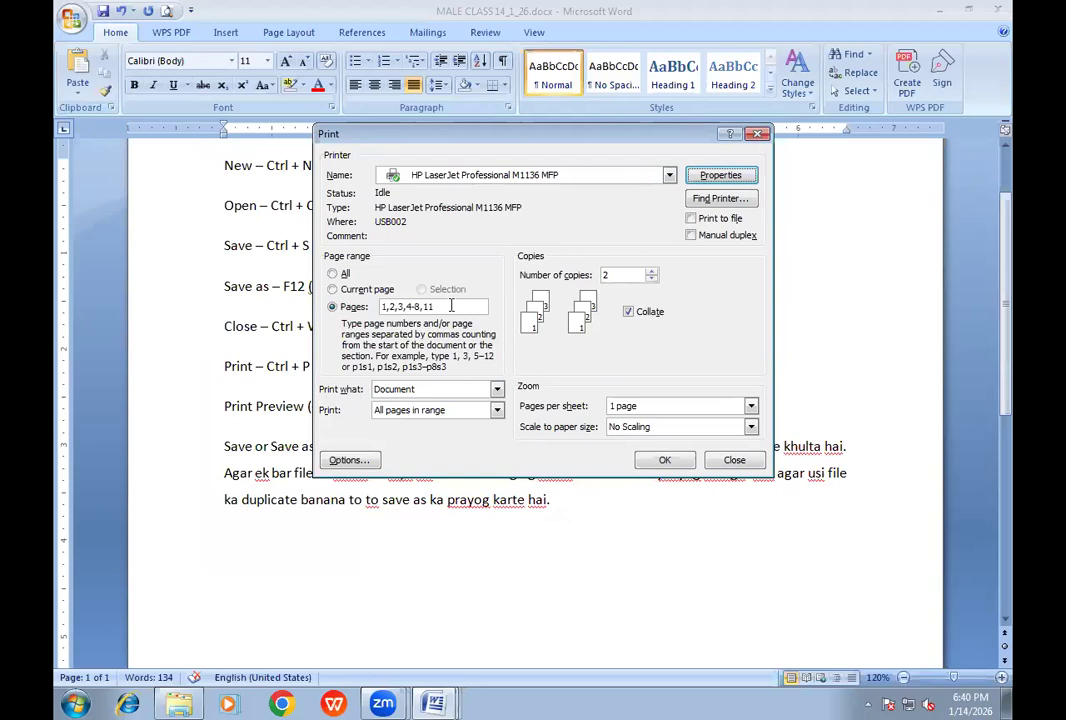
double_click(451, 306)
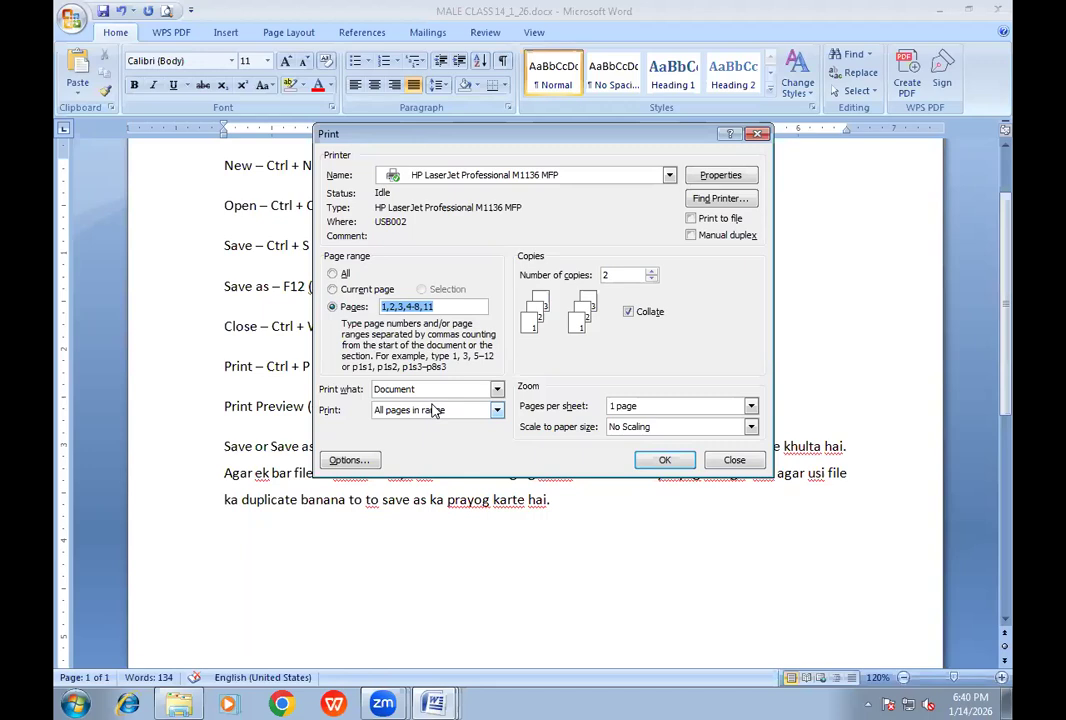
left_click(722, 461)
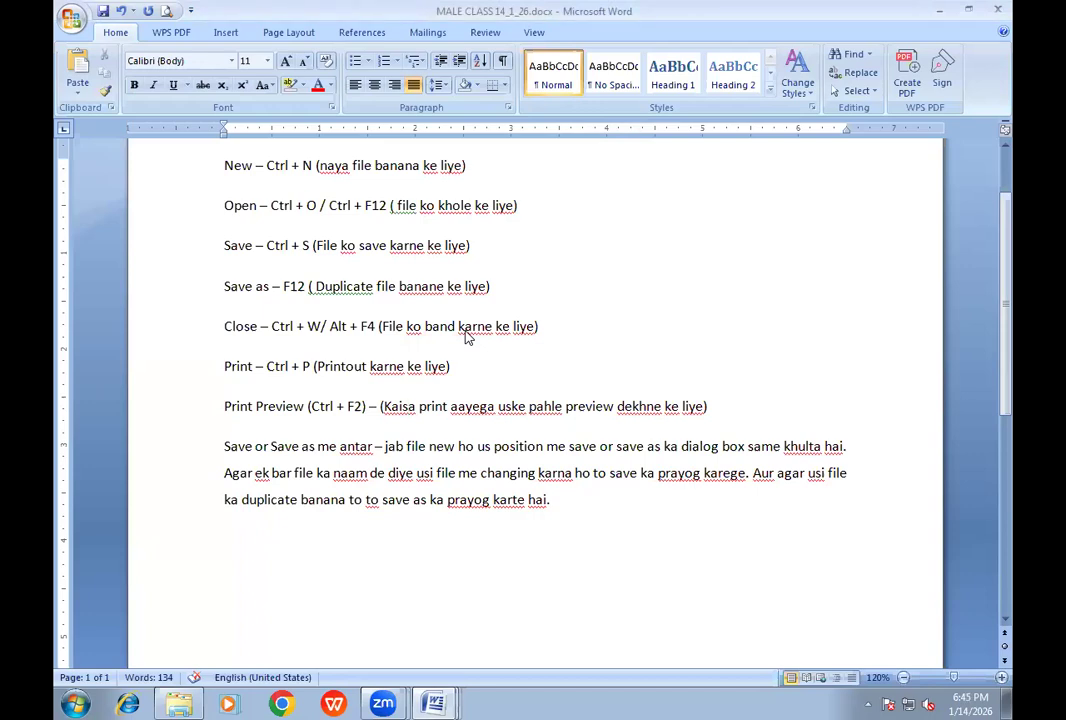
Step: Examine the Print Preview line in the notes, including its Ctrl + F2 shortcut
scroll(467, 335, "down", 1)
left_click_drag(222, 360, 524, 358)
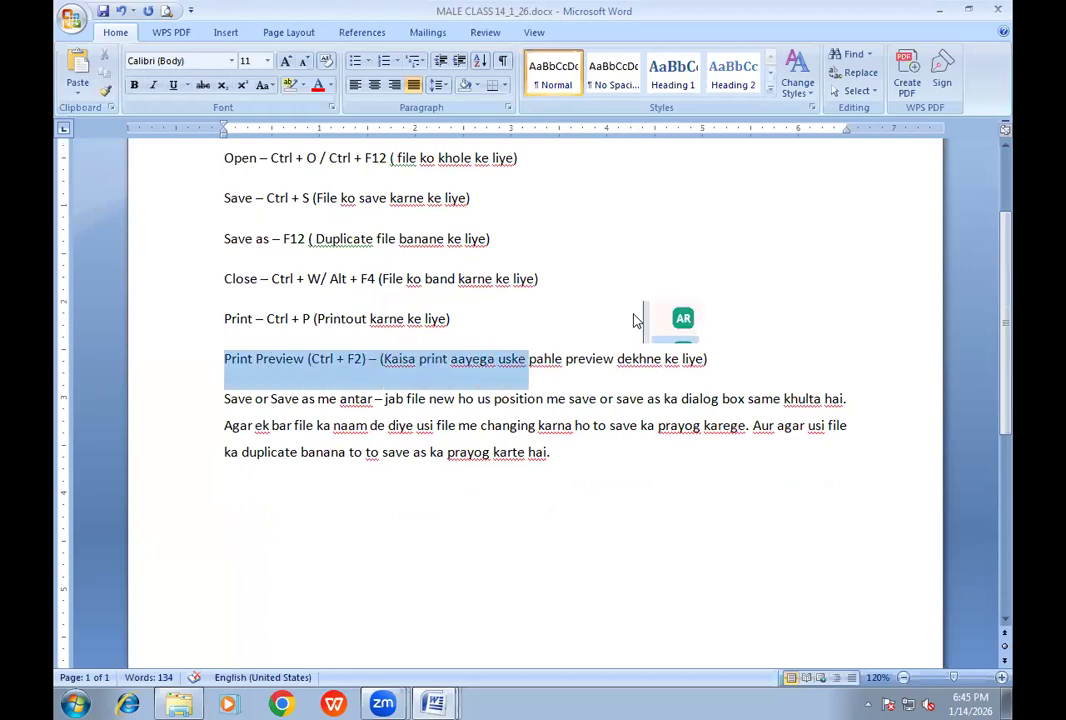
left_click(558, 373)
left_click_drag(224, 362, 367, 352)
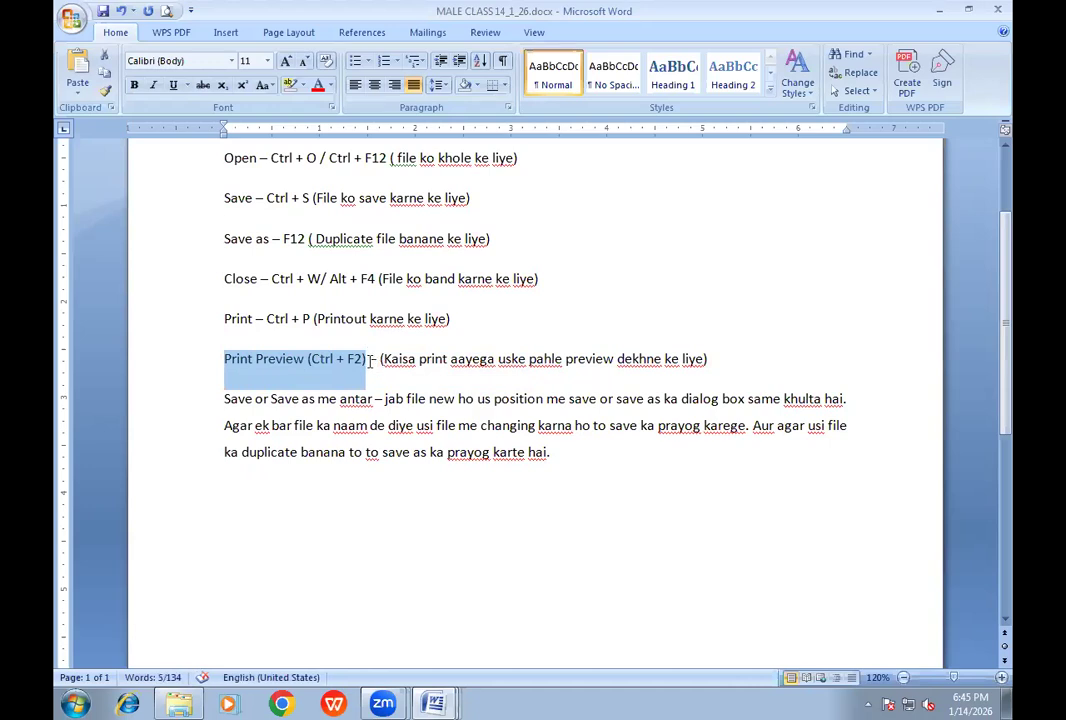
left_click_drag(371, 362, 378, 360)
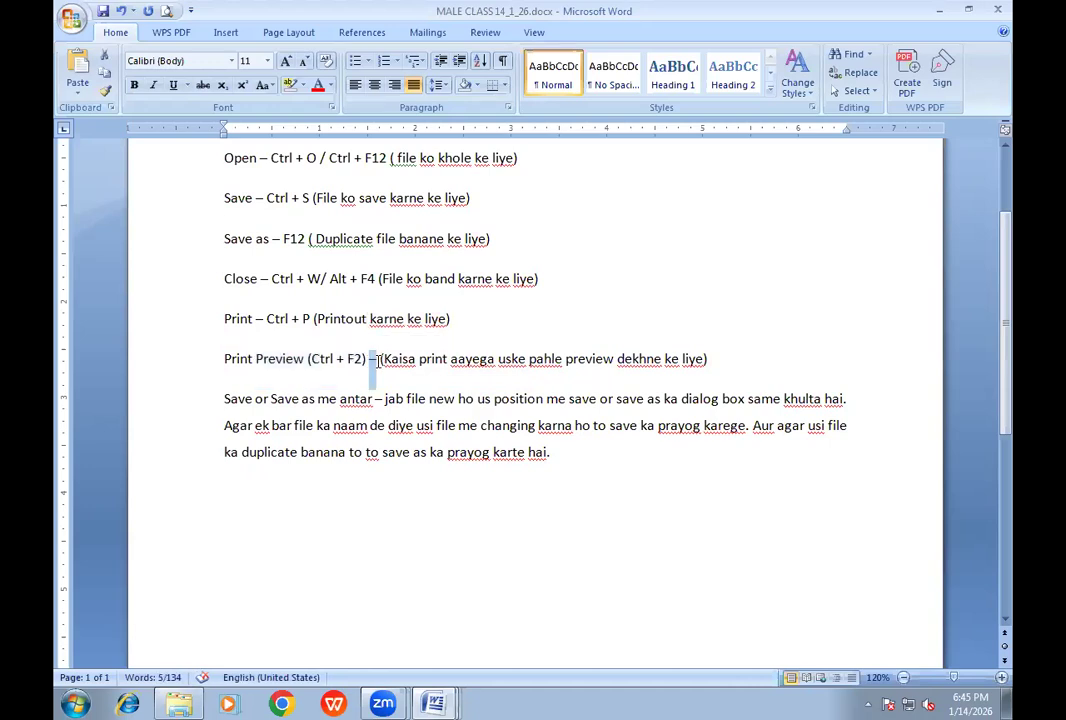
left_click(310, 360)
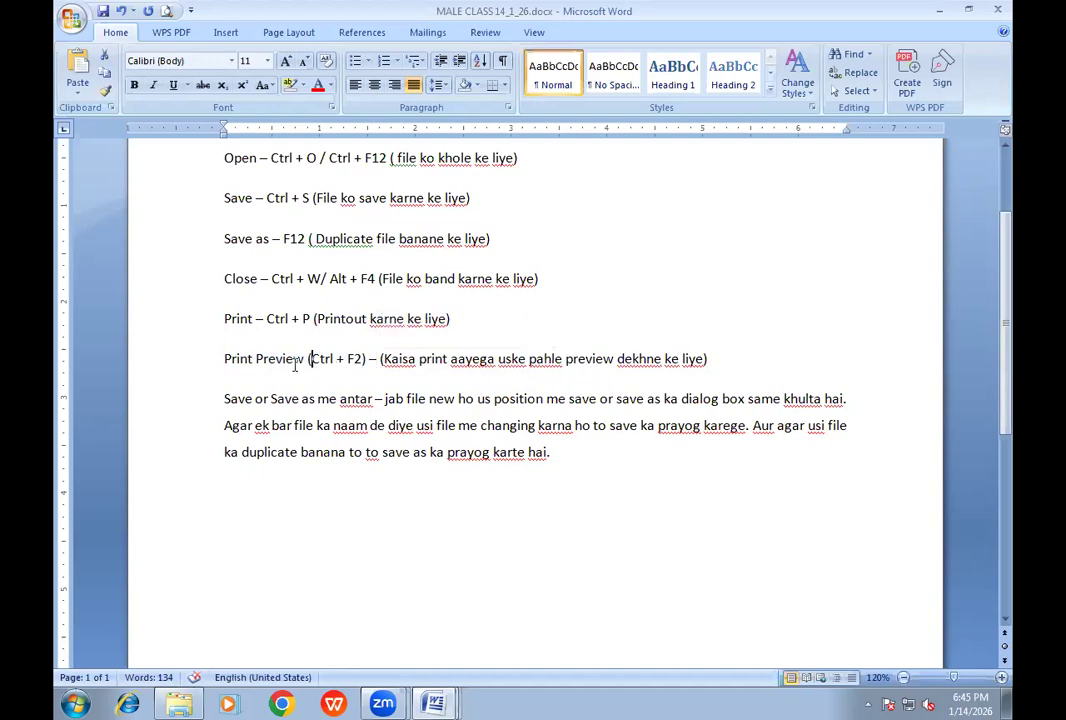
left_click_drag(223, 358, 369, 358)
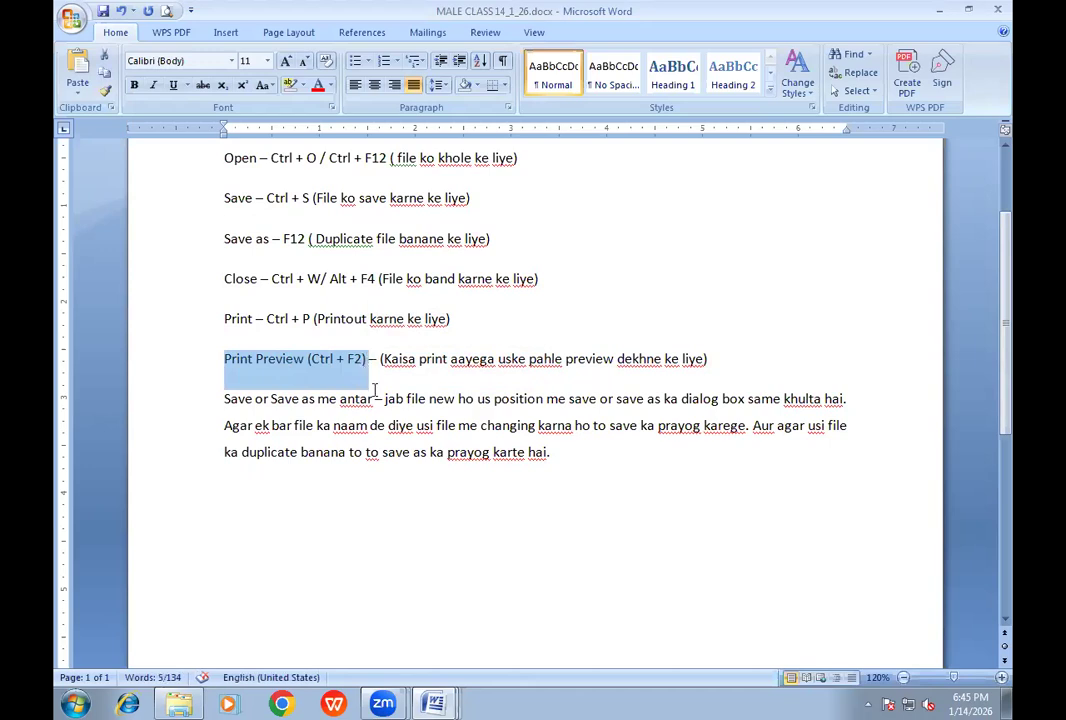
left_click(386, 399)
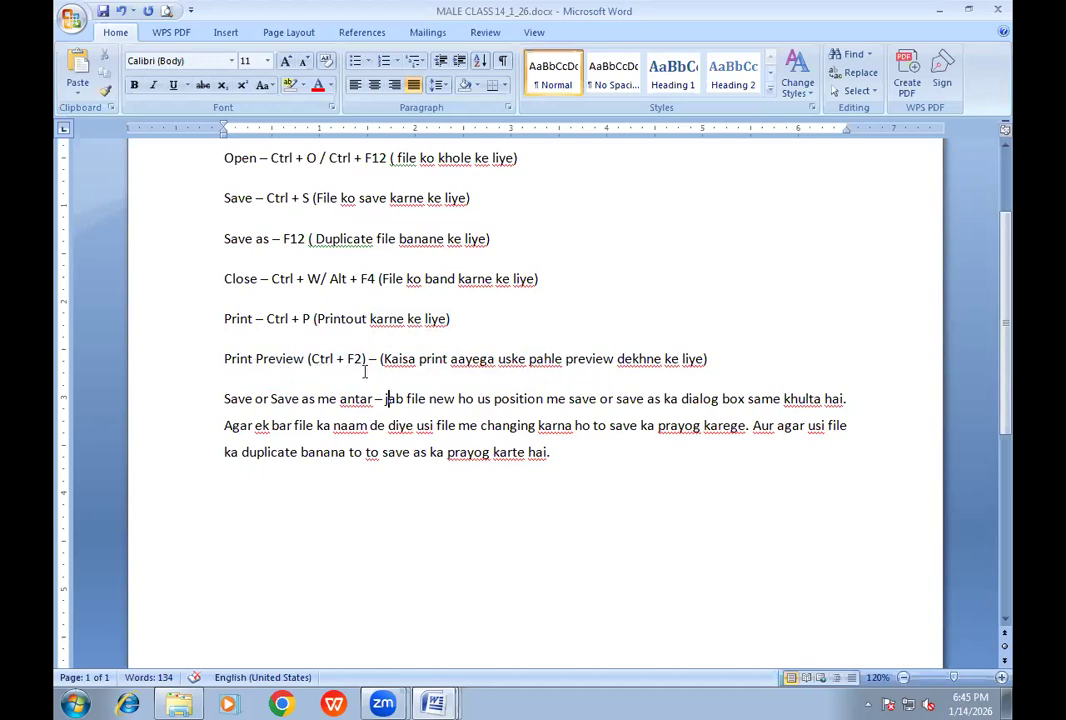
Step: View the document in Print Preview at 100% zoom and return to the editing view
left_click(166, 11)
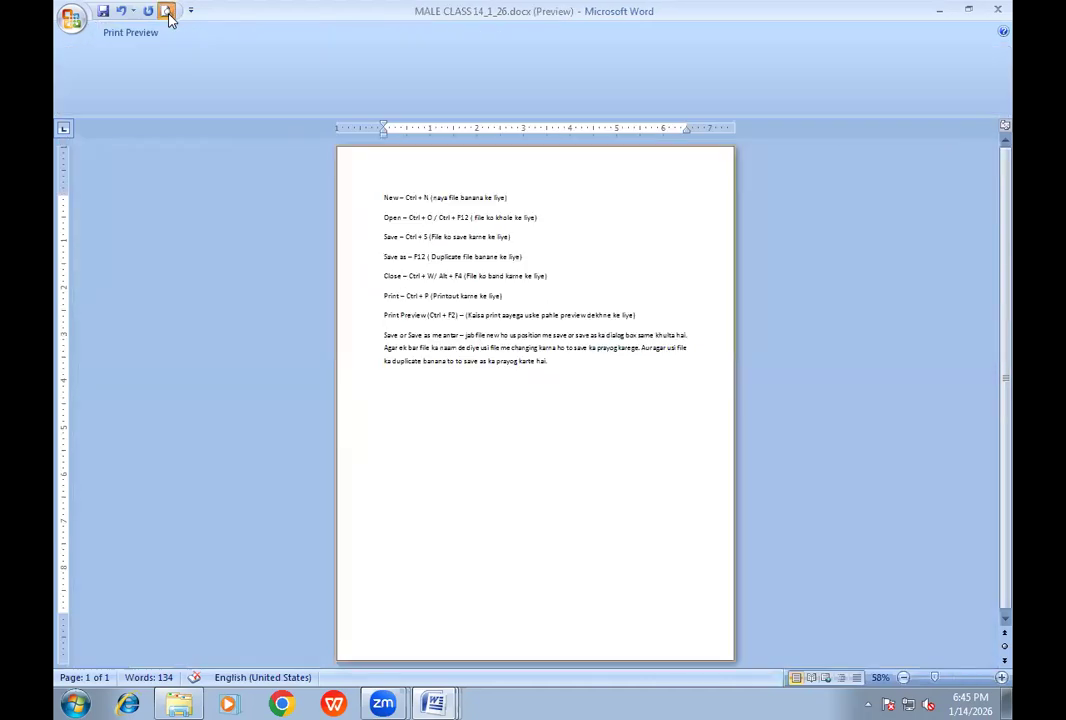
left_click(498, 211)
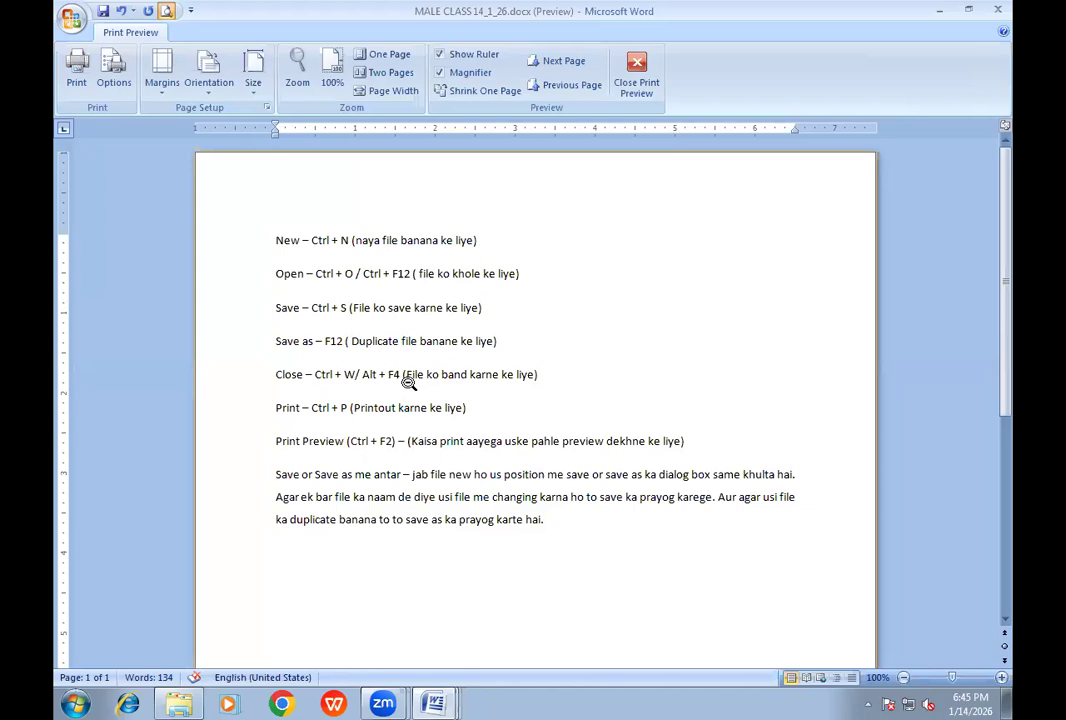
left_click(627, 90)
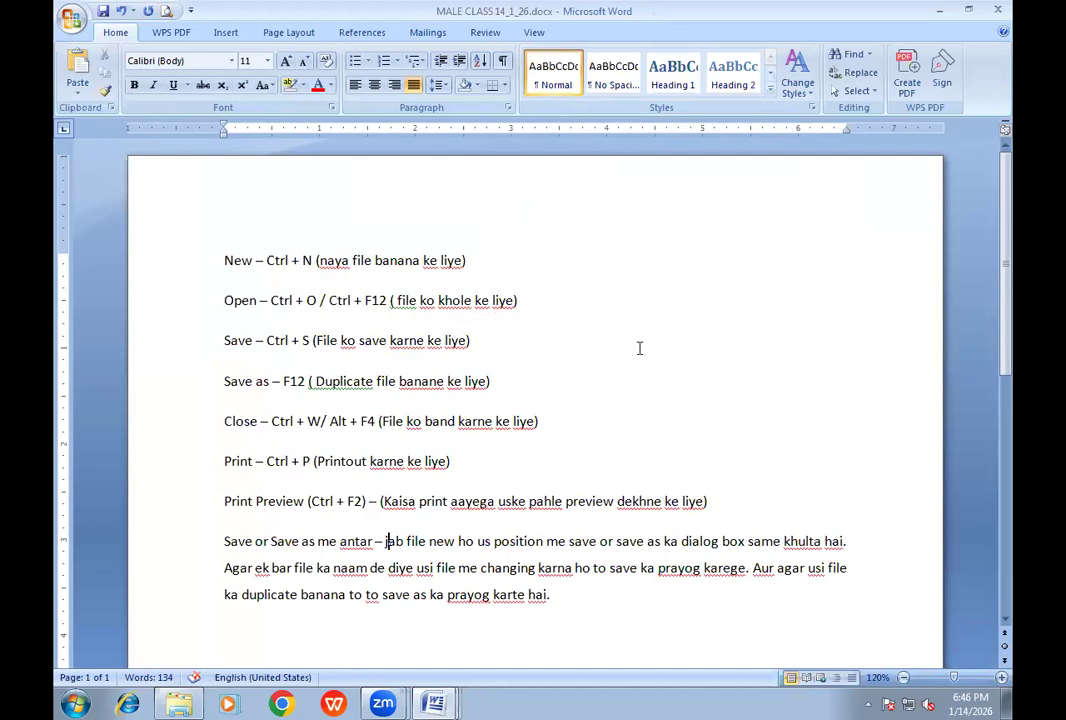
Step: Add the line "Cut – Ctrl+X" below the Save versus Save as paragraph
scroll(463, 381, "down", 5)
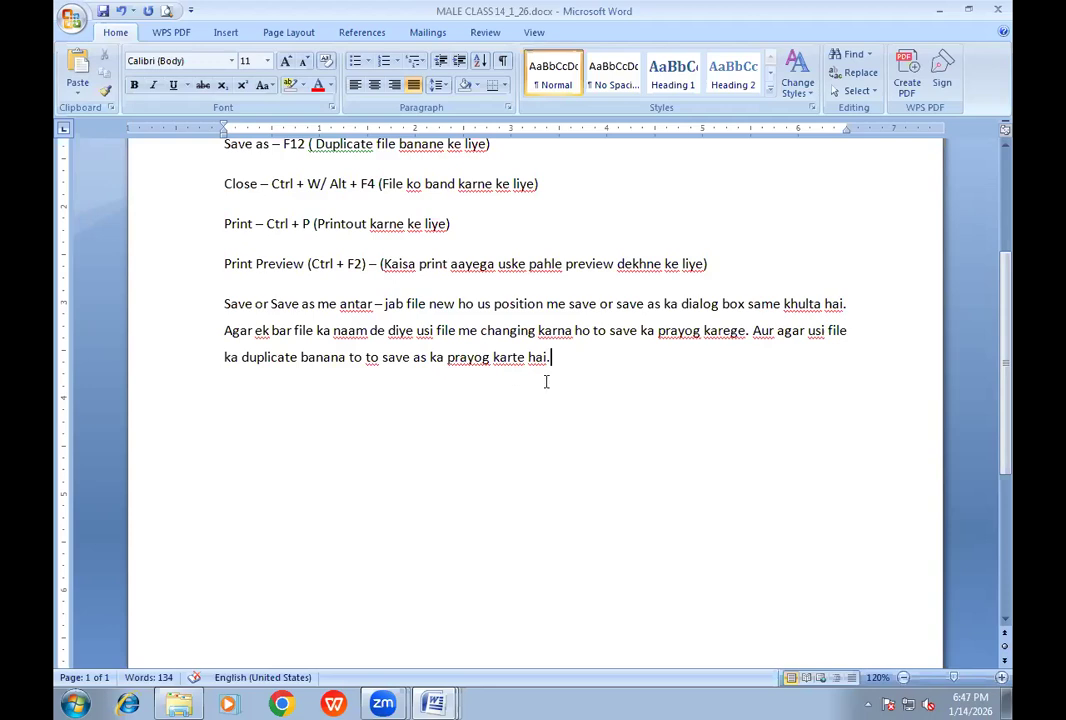
scroll(520, 340, "up", 1)
left_click(494, 281)
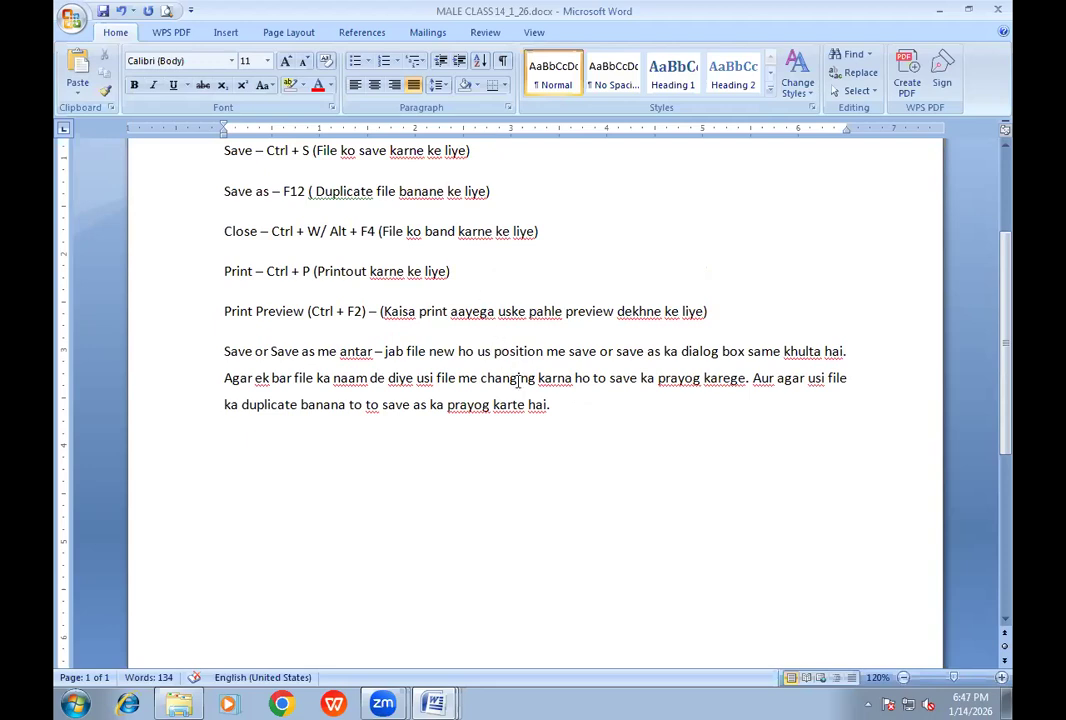
left_click(566, 413)
key("Return")
type("c")
key("BackSpace")
type("Cut - Ctrl;")
key("BackSpace")
type("+X")
key("Return")
Step: Add the lines "Copy – Ctrl + C" and "Paste – Ctrl + V" under the Cut line
type("Copy")
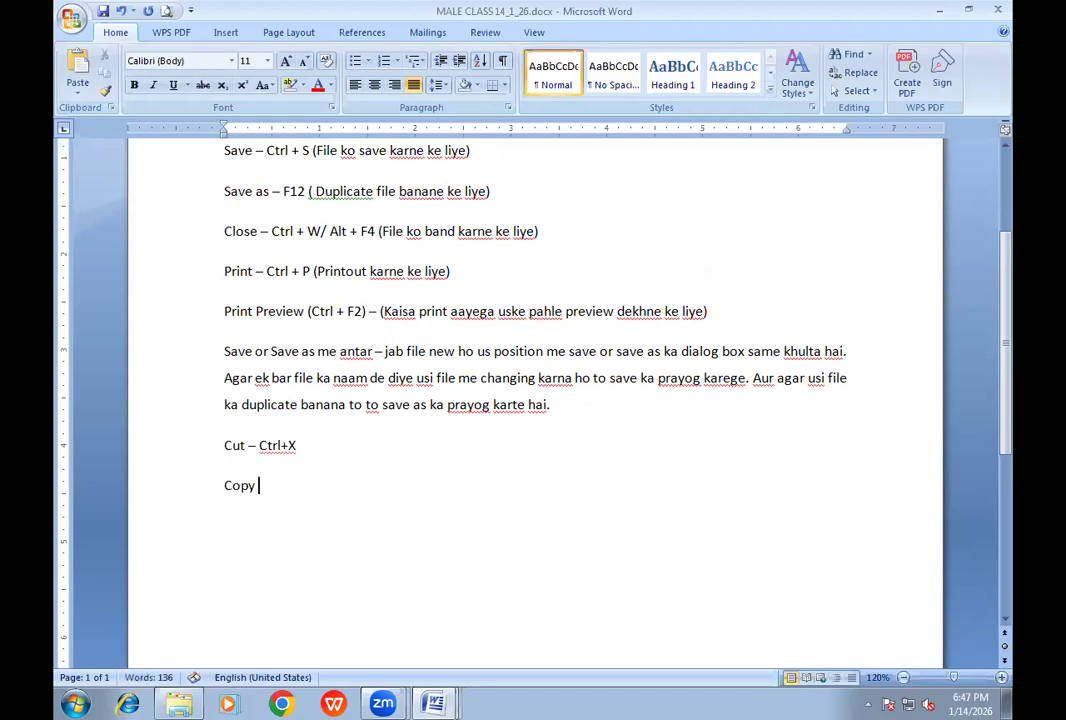
type(" - Ctrl +")
type(" C")
type("Pa")
type("ste")
type(" -")
type(" Ct")
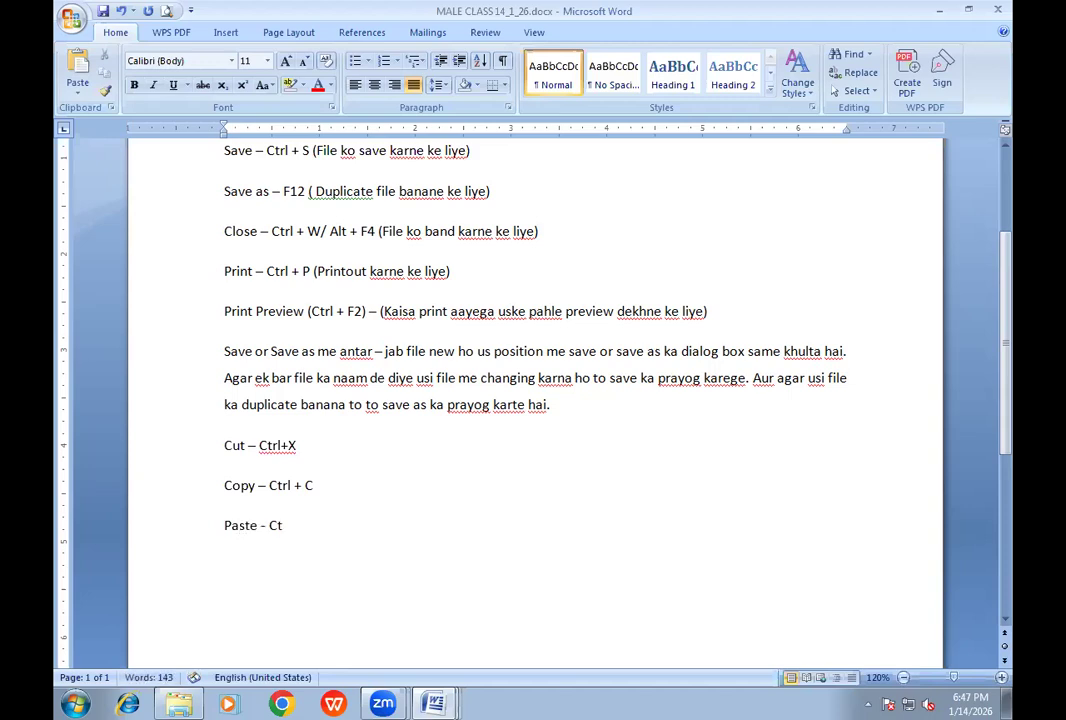
type("rl + V")
key("Return")
Step: Add the line "Clear - Del" under the Paste line
type("cl")
key("BackSpace")
type("Cla")
key("BackSpace")
type("ear - Del")
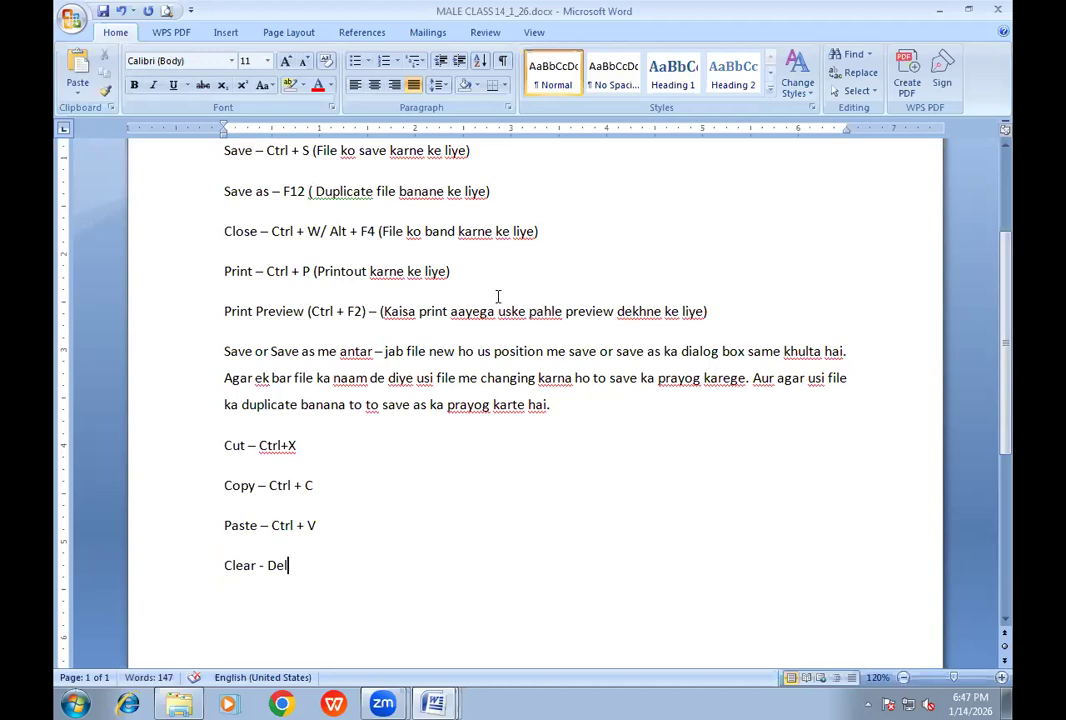
Step: Add the sample sentence "Ram is a good boy." on a new line below the Clear entry
scroll(497, 297, "down", 2)
scroll(445, 325, "down", 1)
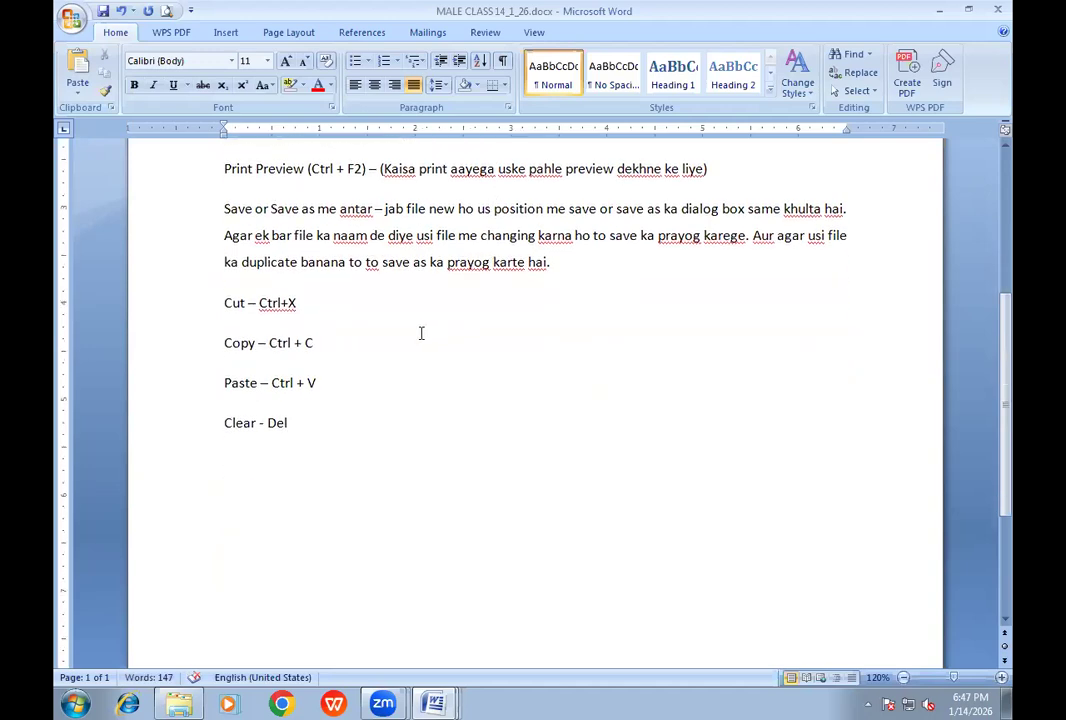
left_click_drag(222, 303, 314, 417)
left_click(224, 304)
left_click(304, 424)
key("Return")
type("Ram is a go")
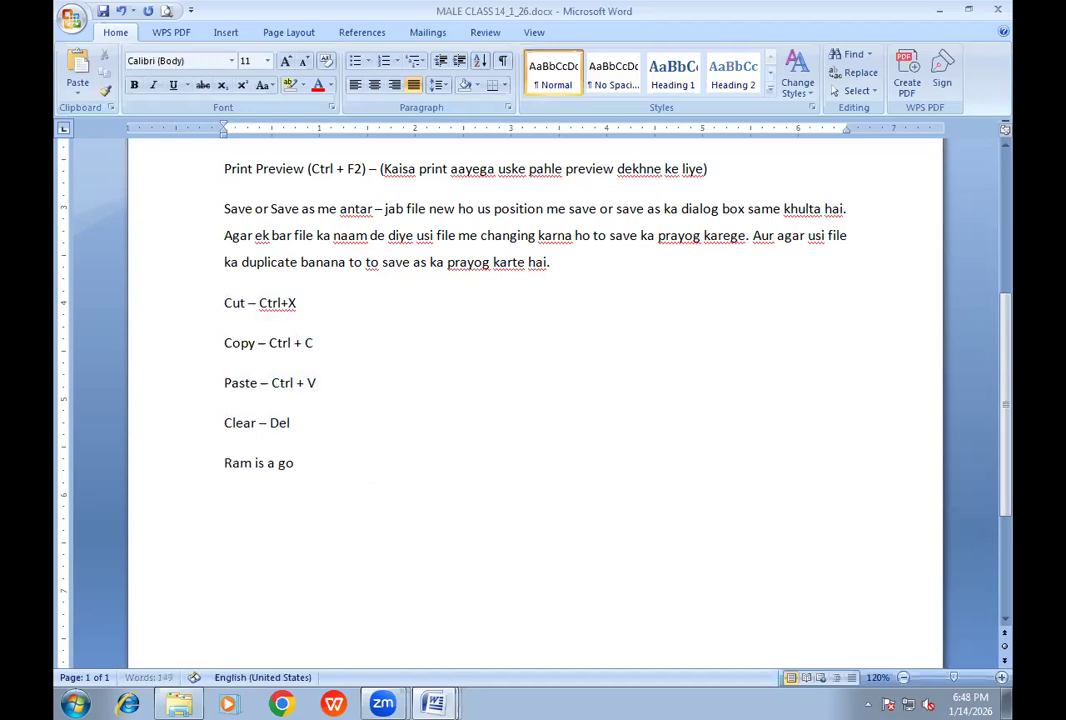
type("od boy.")
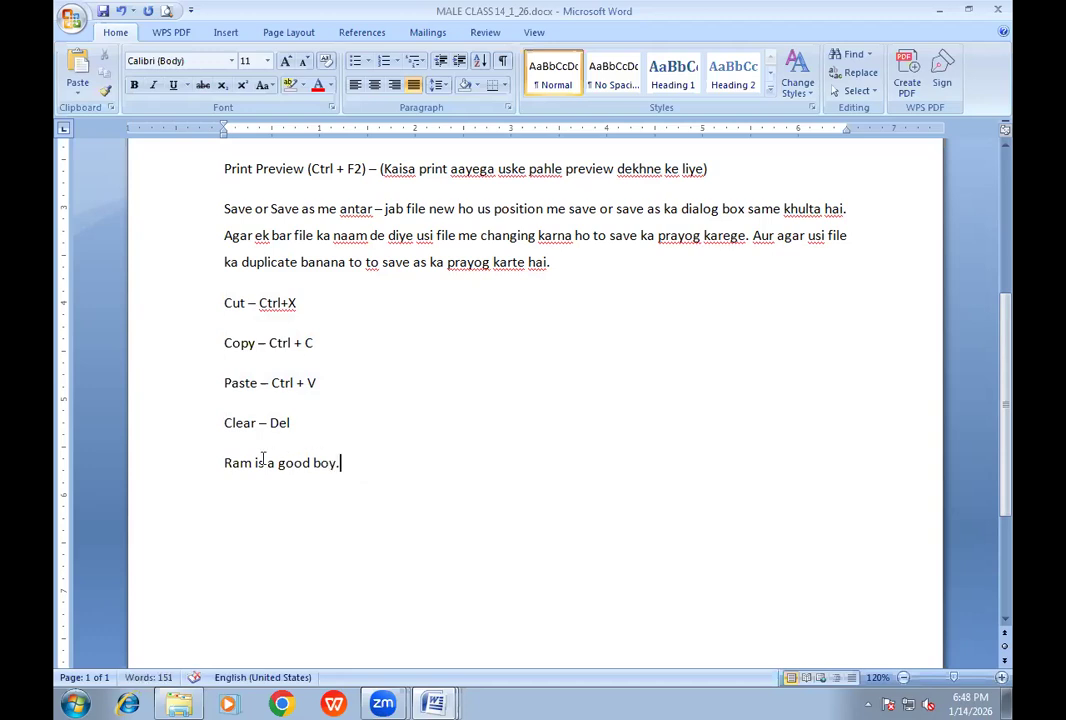
Step: Cut the word "Ram" from the sample sentence and paste it back at the sentence's start
left_click_drag(248, 463, 226, 463)
key("super+c")
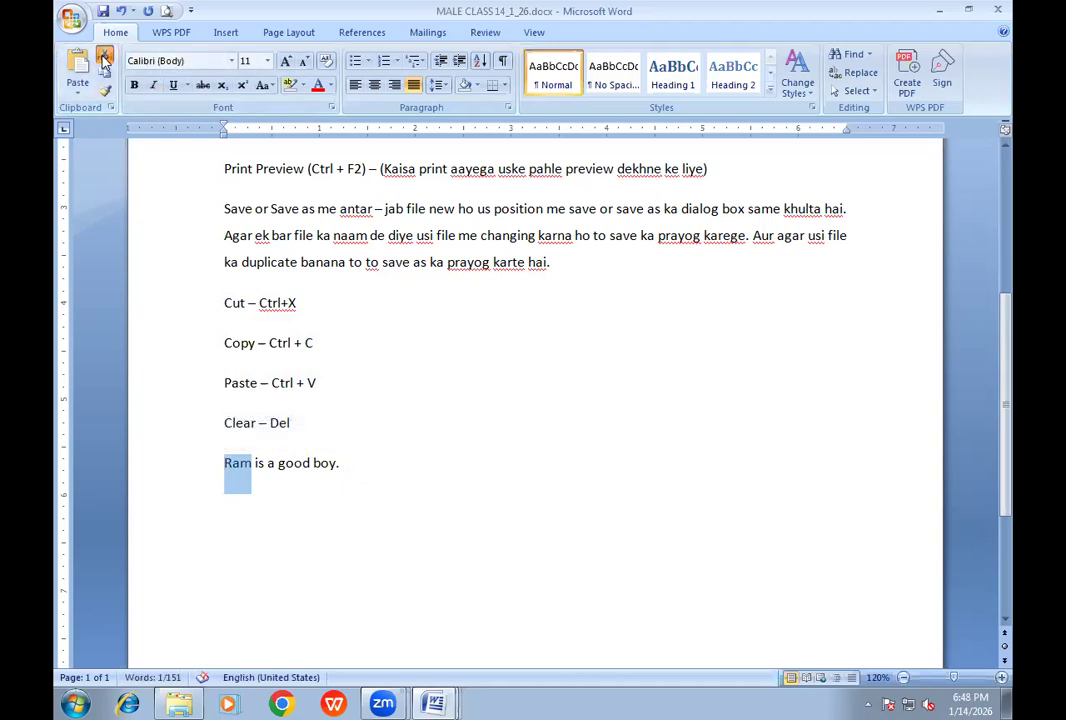
key("Delete")
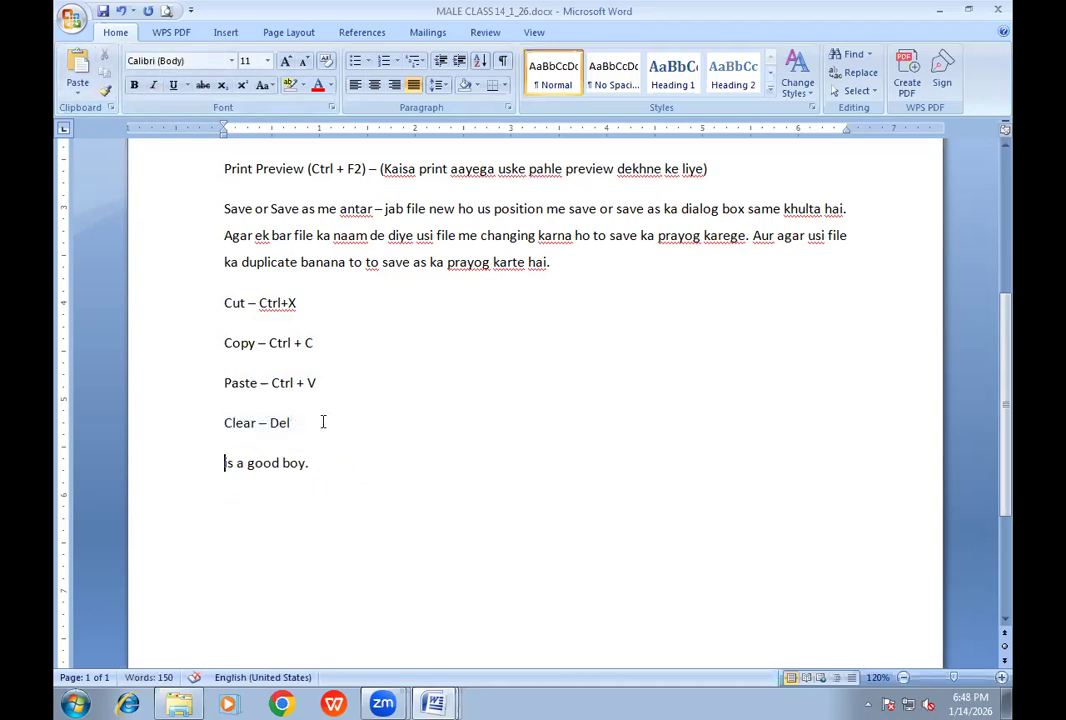
left_click(78, 65)
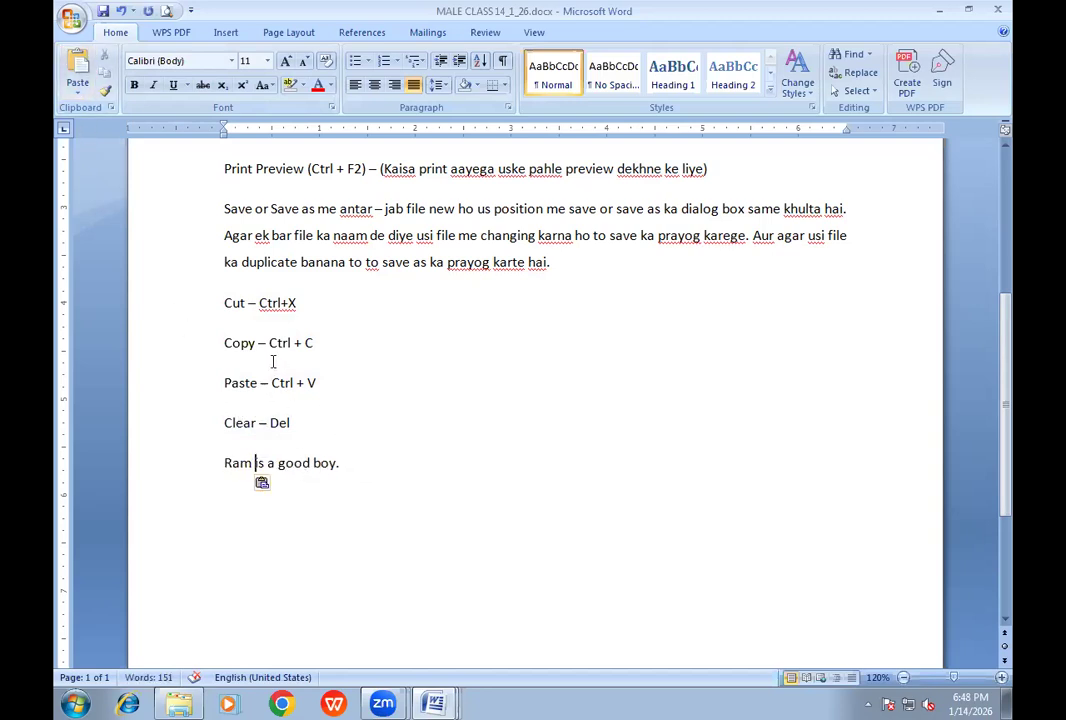
left_click_drag(221, 303, 306, 305)
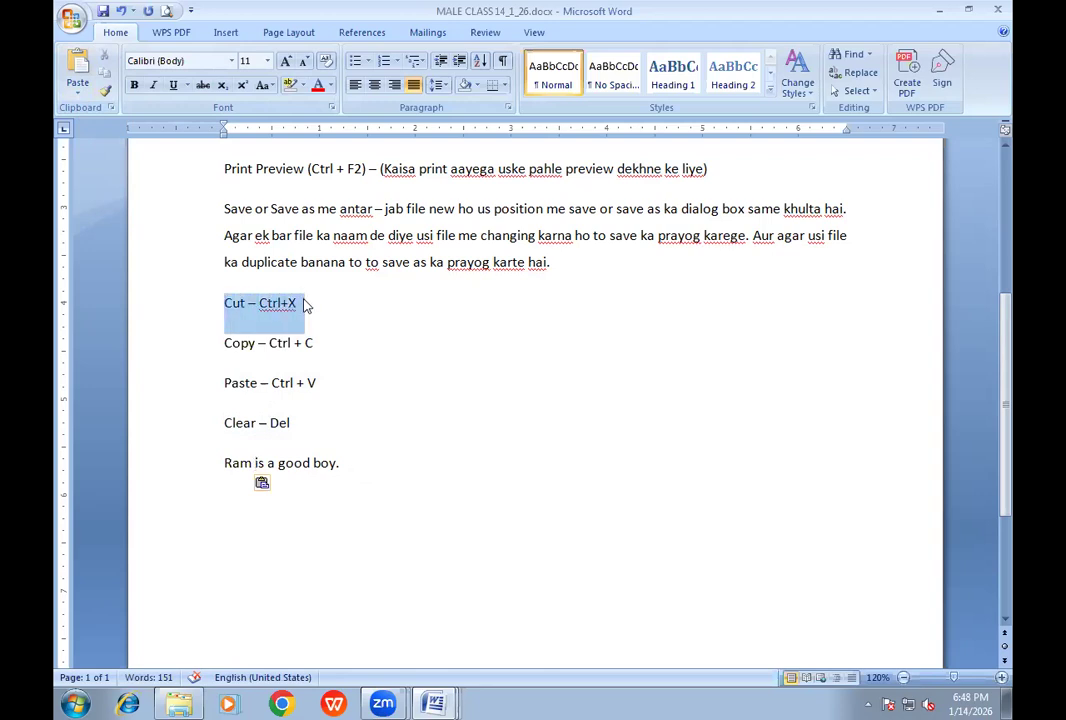
left_click_drag(222, 343, 335, 345)
left_click_drag(222, 302, 306, 303)
left_click_drag(223, 343, 309, 343)
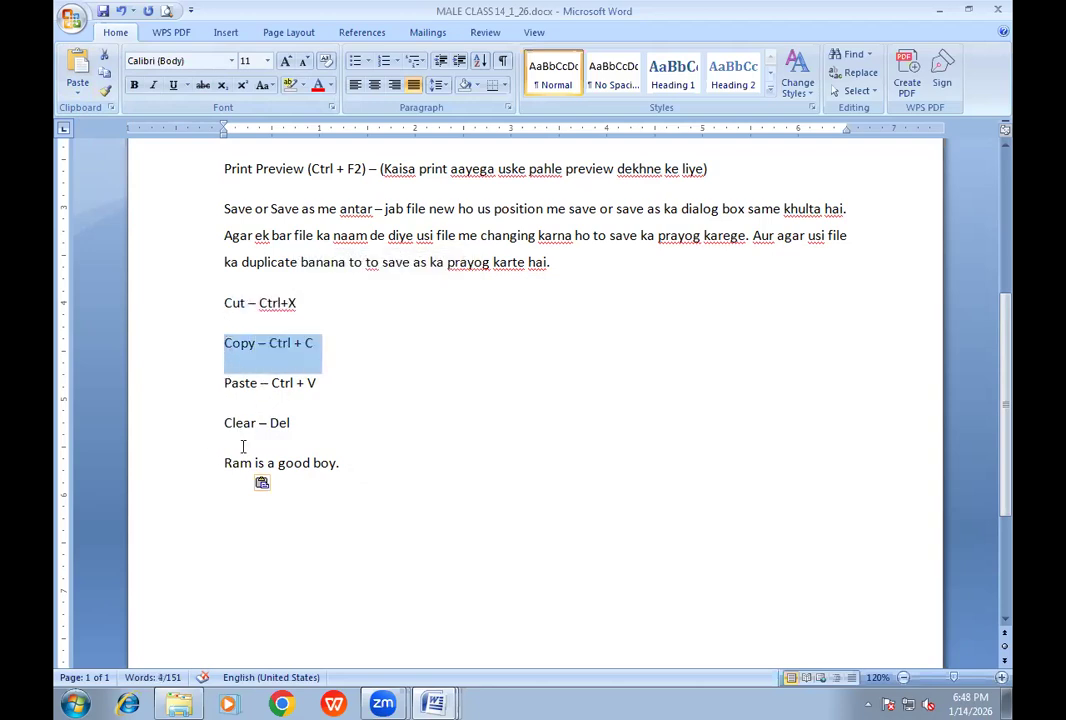
left_click_drag(231, 388, 320, 388)
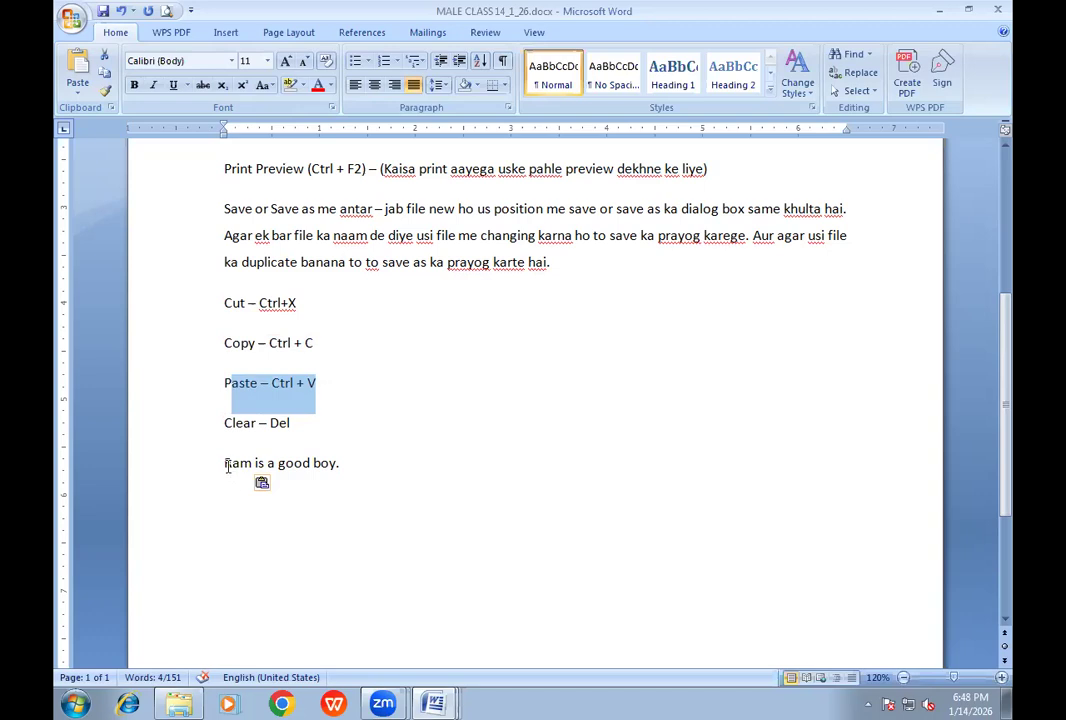
Step: Copy the word "good" from the sample sentence and paste it after "boy."
left_click_drag(225, 463, 308, 465)
key("ctrl+c")
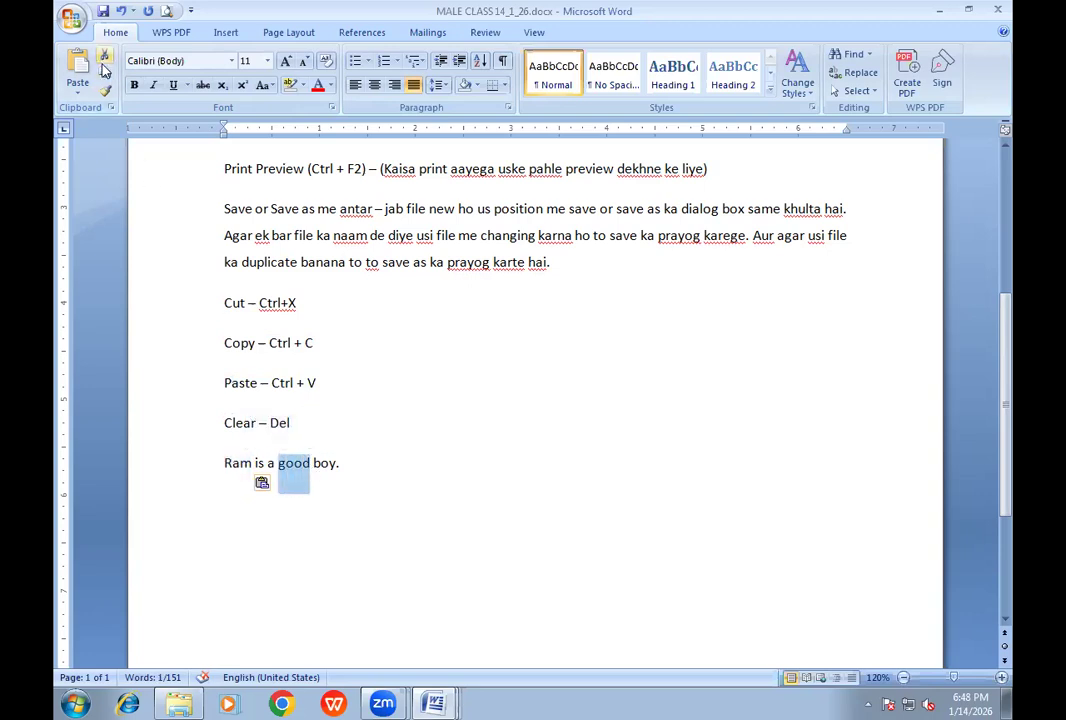
left_click(362, 464)
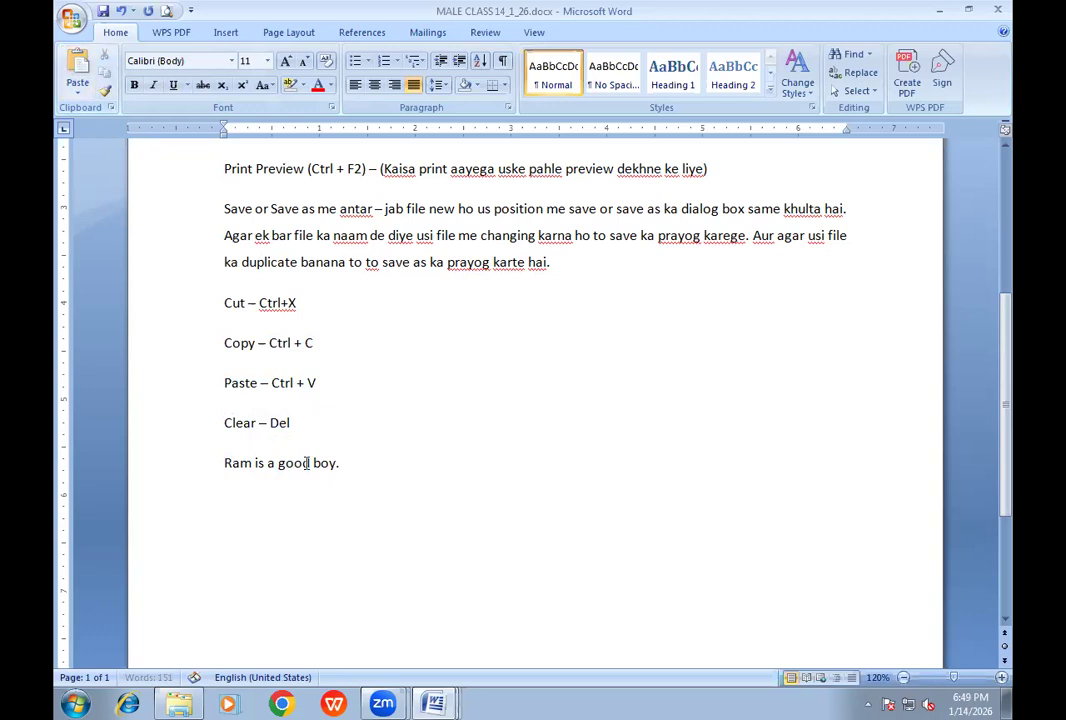
key("ctrl+v")
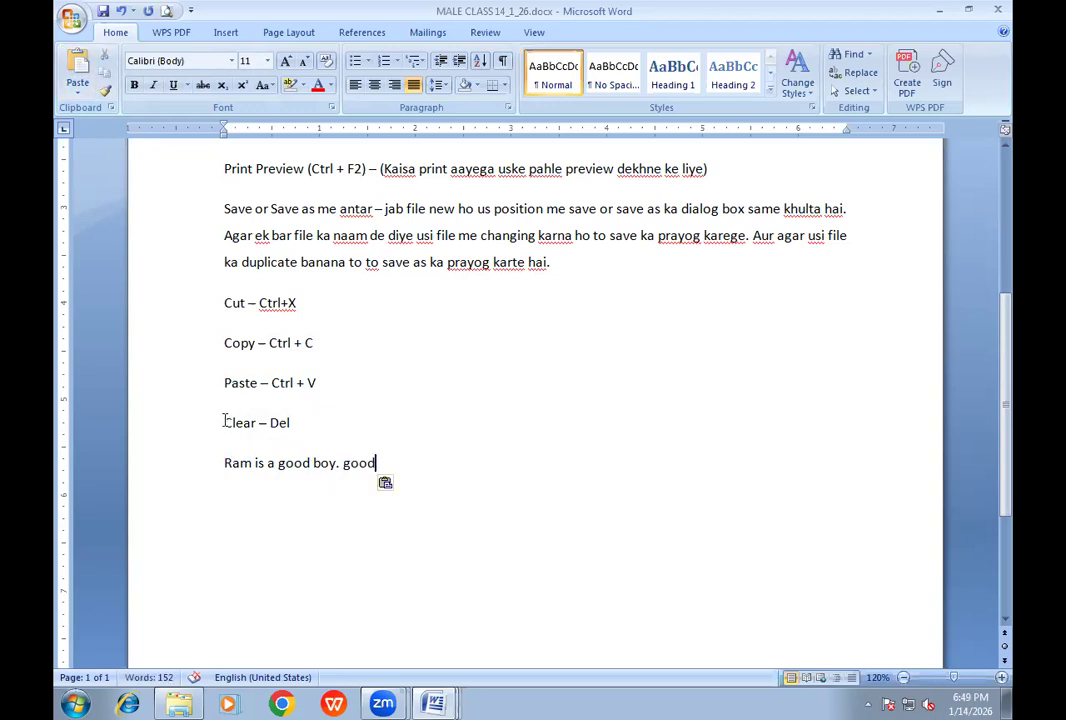
Step: Delete "boy." from the sample sentence and paste the copied word "good" in its place
left_click_drag(224, 423, 290, 425)
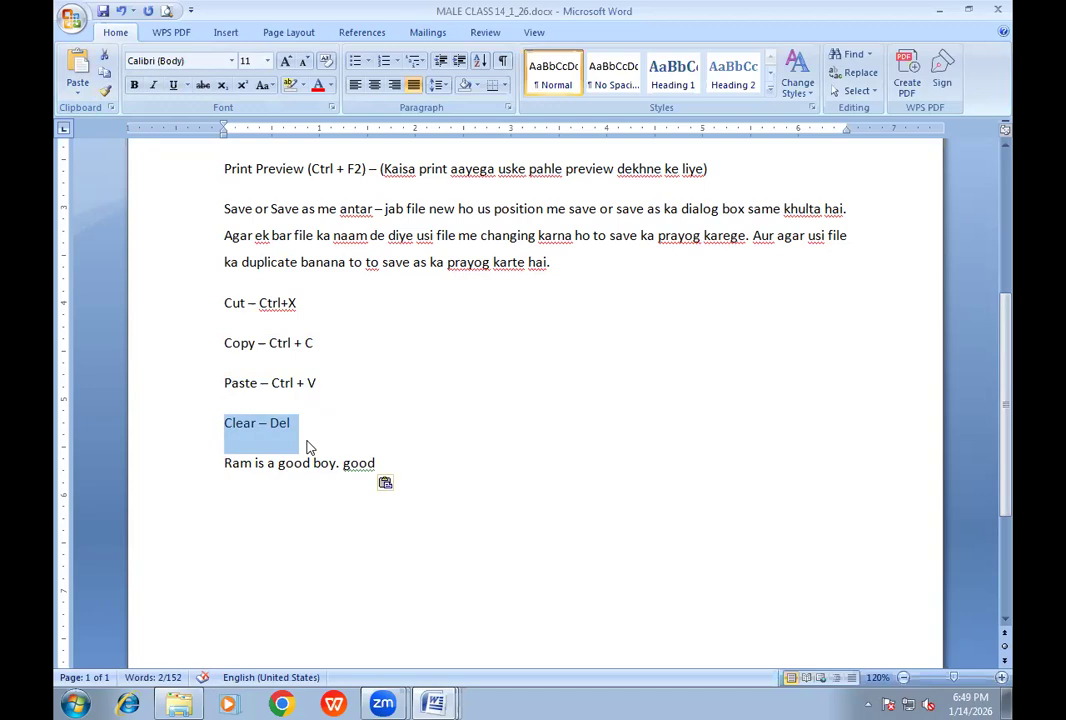
left_click(293, 463)
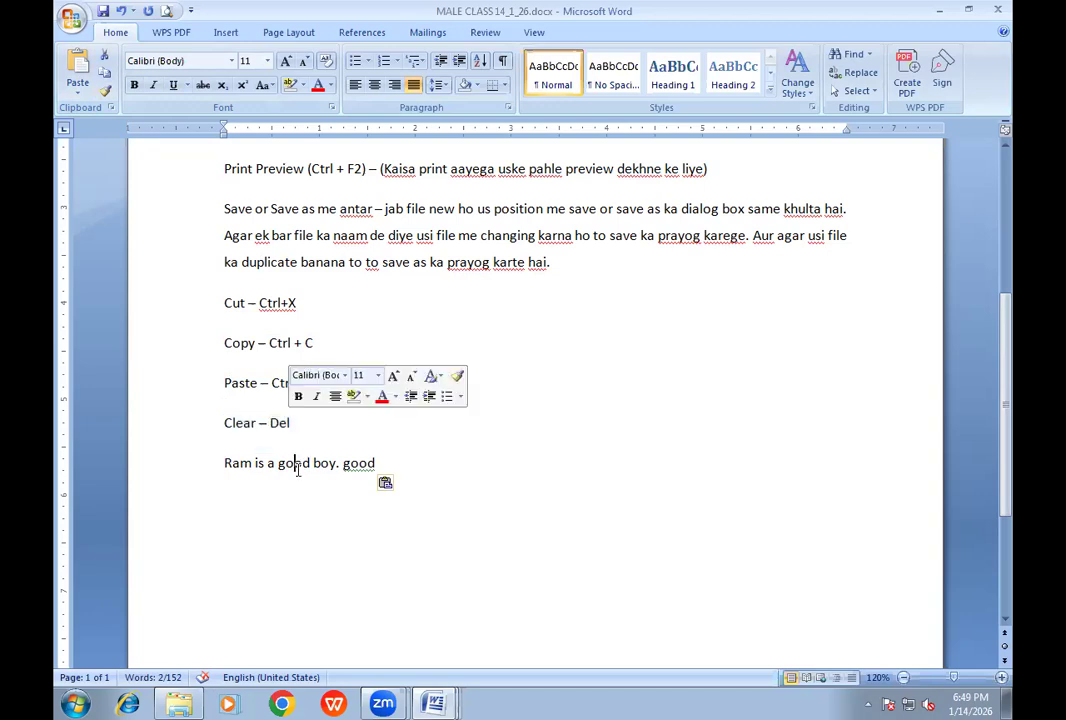
left_click_drag(315, 463, 339, 470)
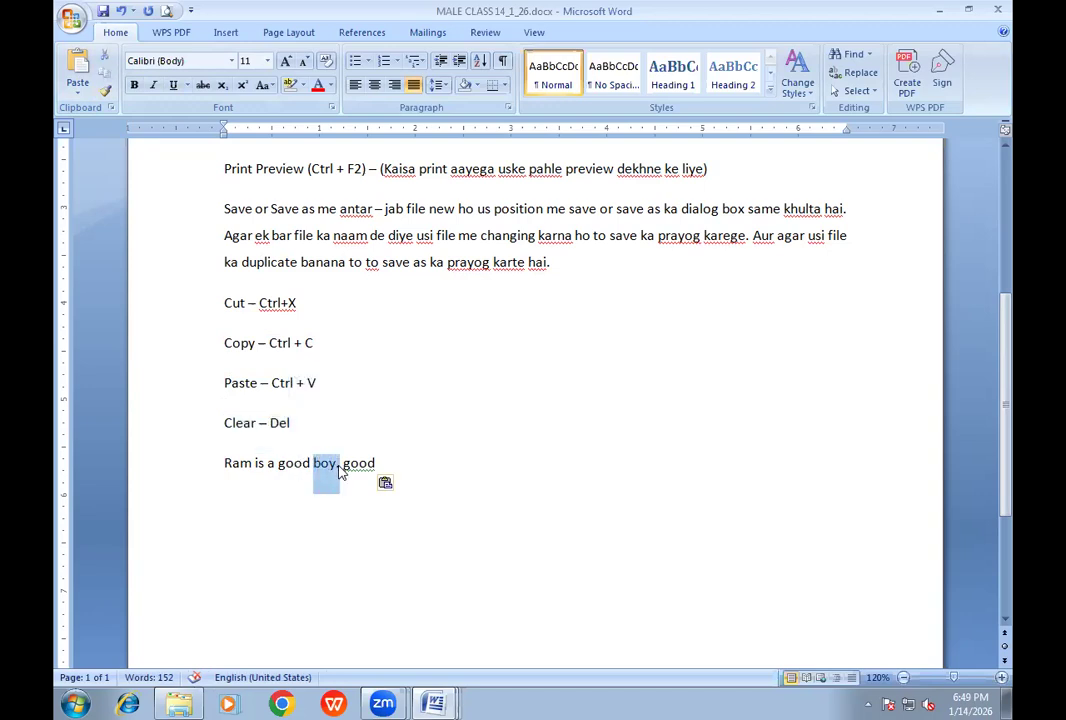
key("Delete")
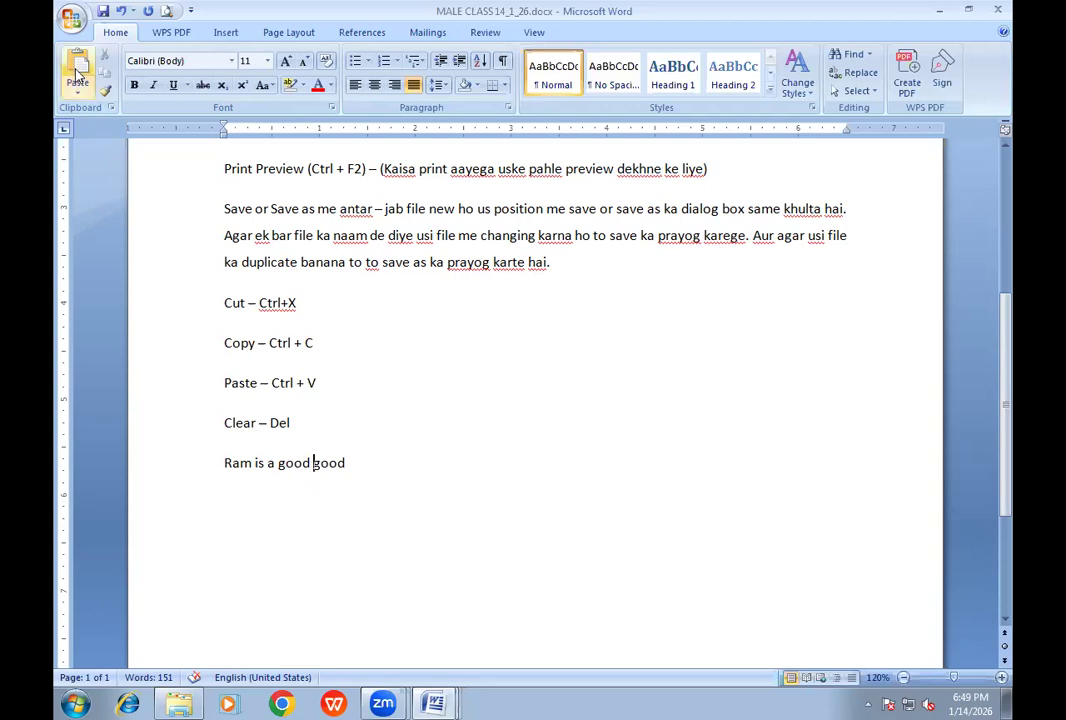
key("ctrl+v")
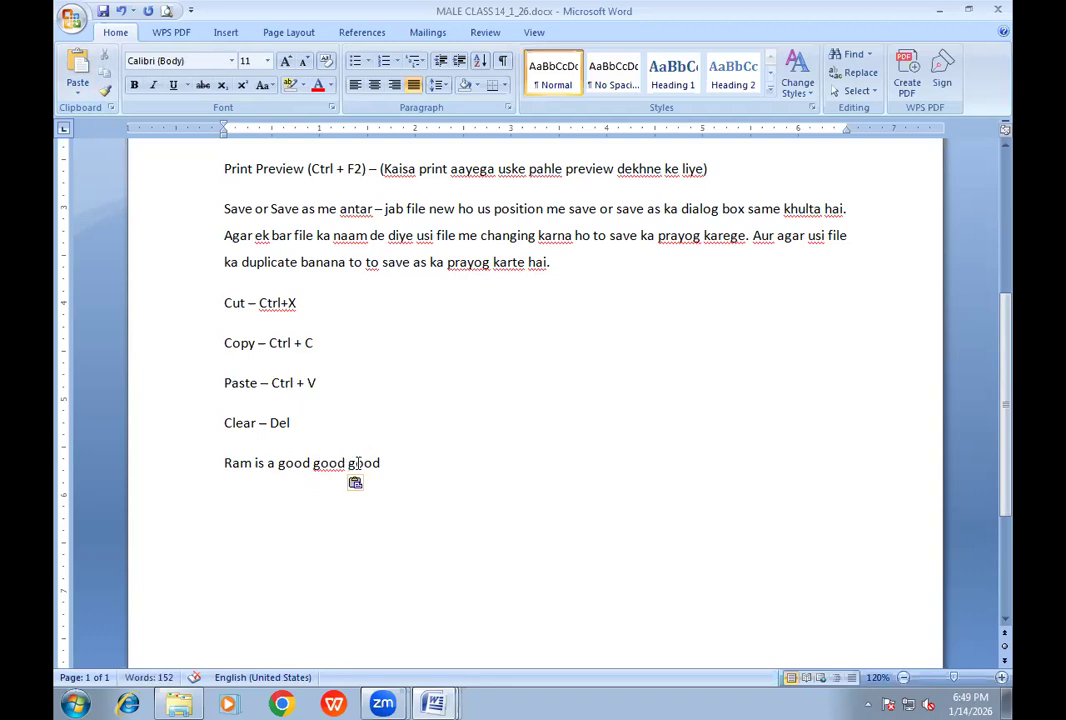
Step: Add a "Memory –" line below the Clear entry, with "RAM" on its own line beneath it
left_click(309, 422)
key("Return")
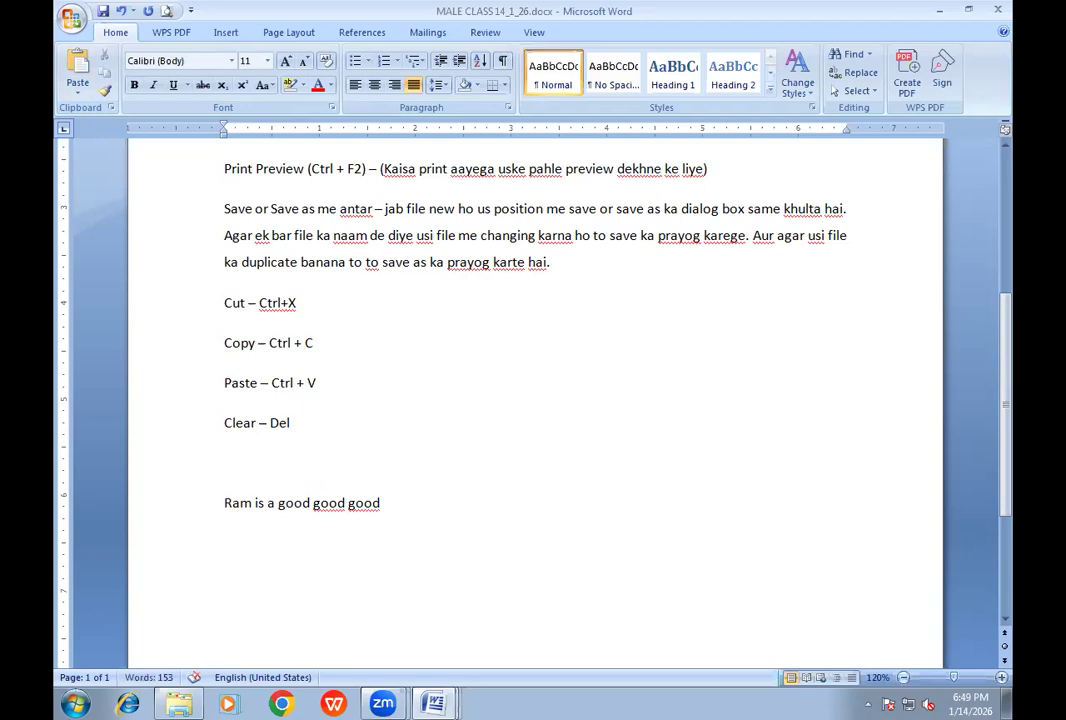
type("Memory - RAm")
key("BackSpace")
type("M")
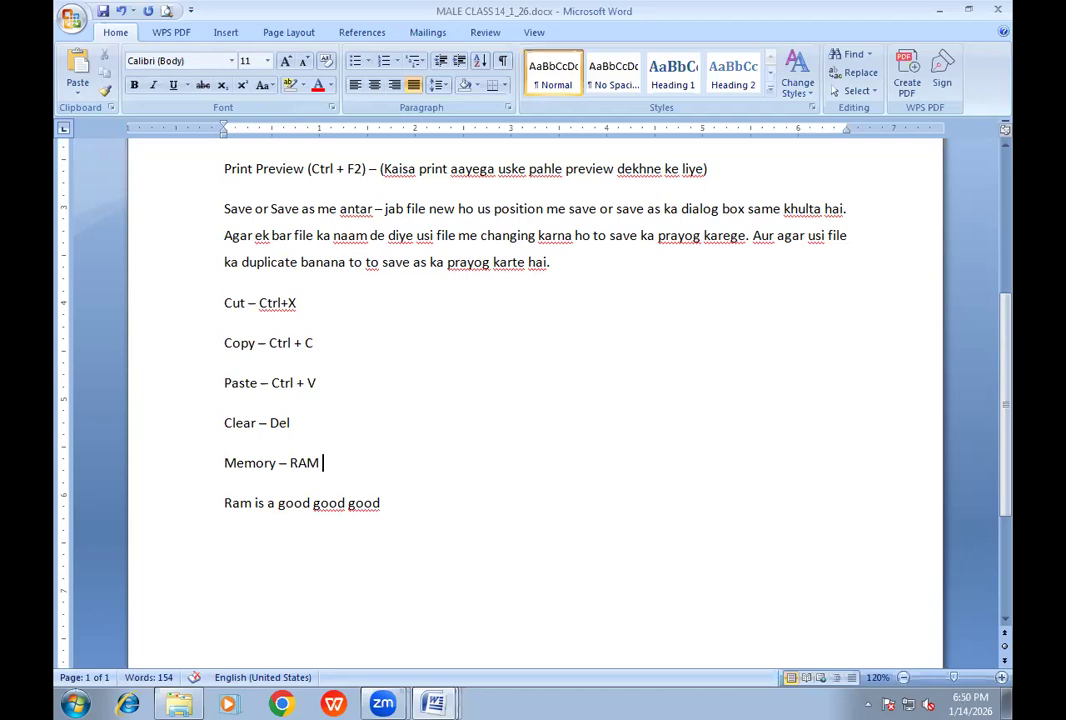
key("Left")
key("Left")
key("Left")
key("Left")
key("Return")
key("End")
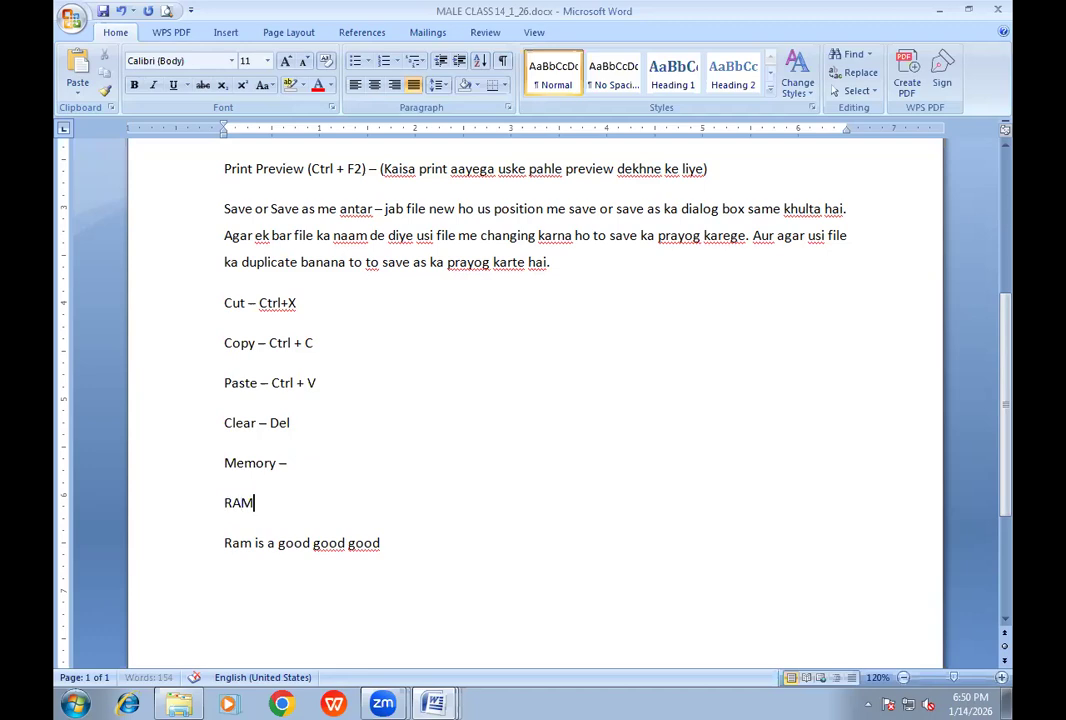
Step: Extend the RAM line with "(Random Access Memory (Volatile Memory) ("
type("(Rando")
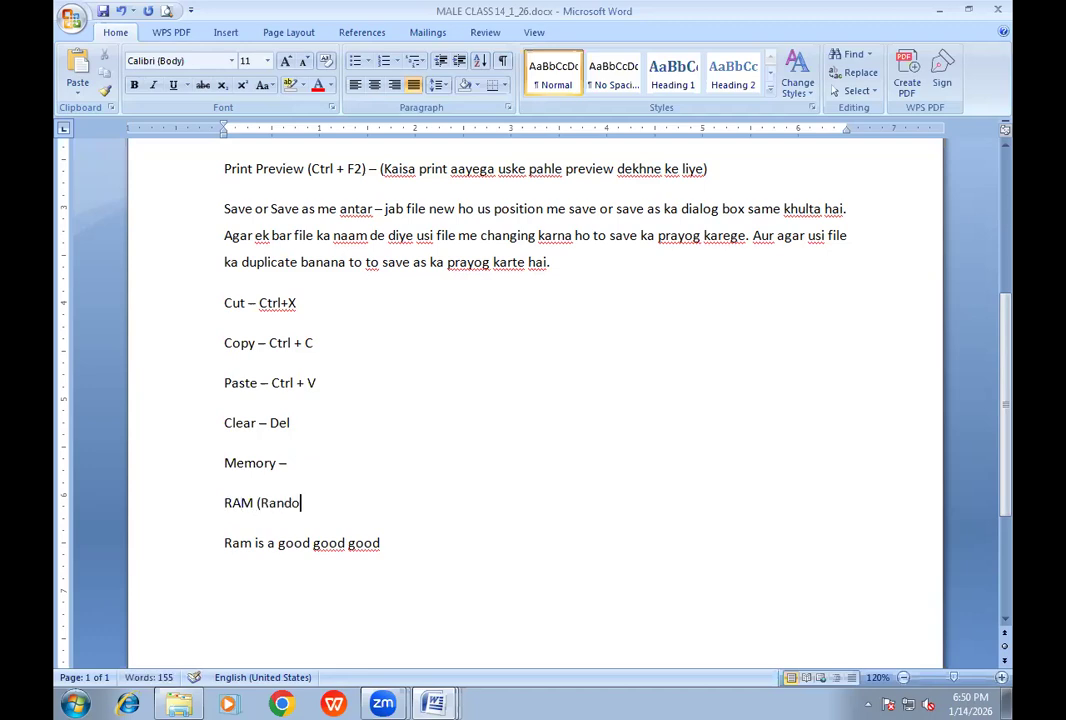
type("m Access Memory")
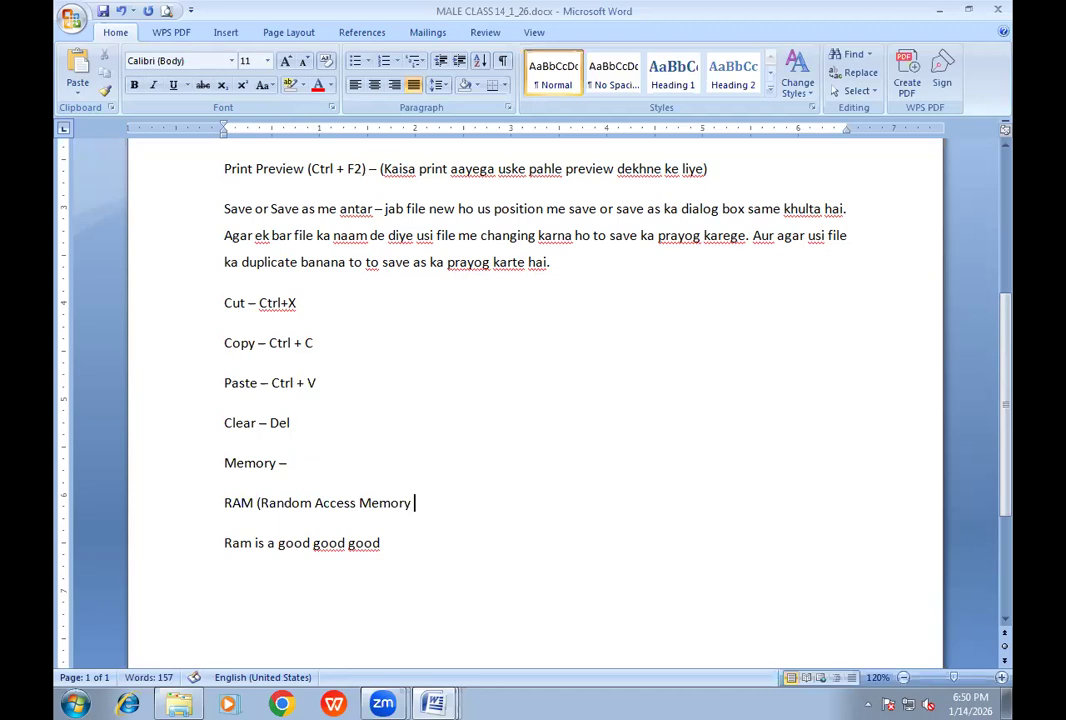
type(" (Volatile Memory")
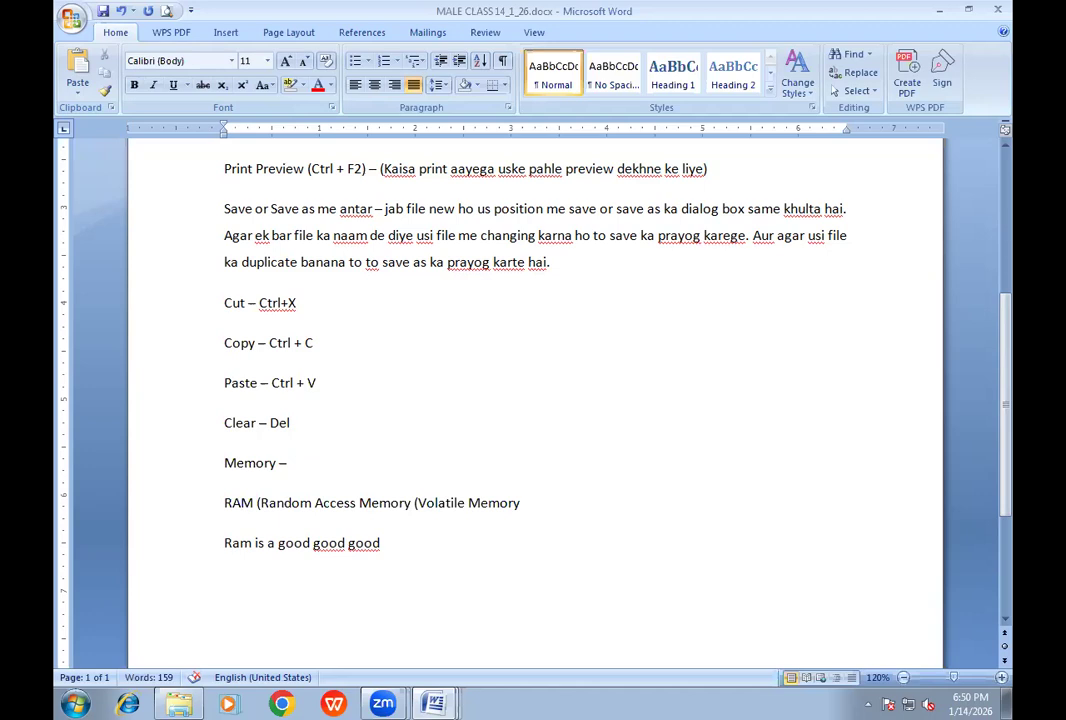
type(") (")
Step: Switch to the DevLys 010 font and finish the RAM line with the Hindi word "परिवर्तनशील" and a closing bracket
left_click(160, 61)
type("DevLys 010")
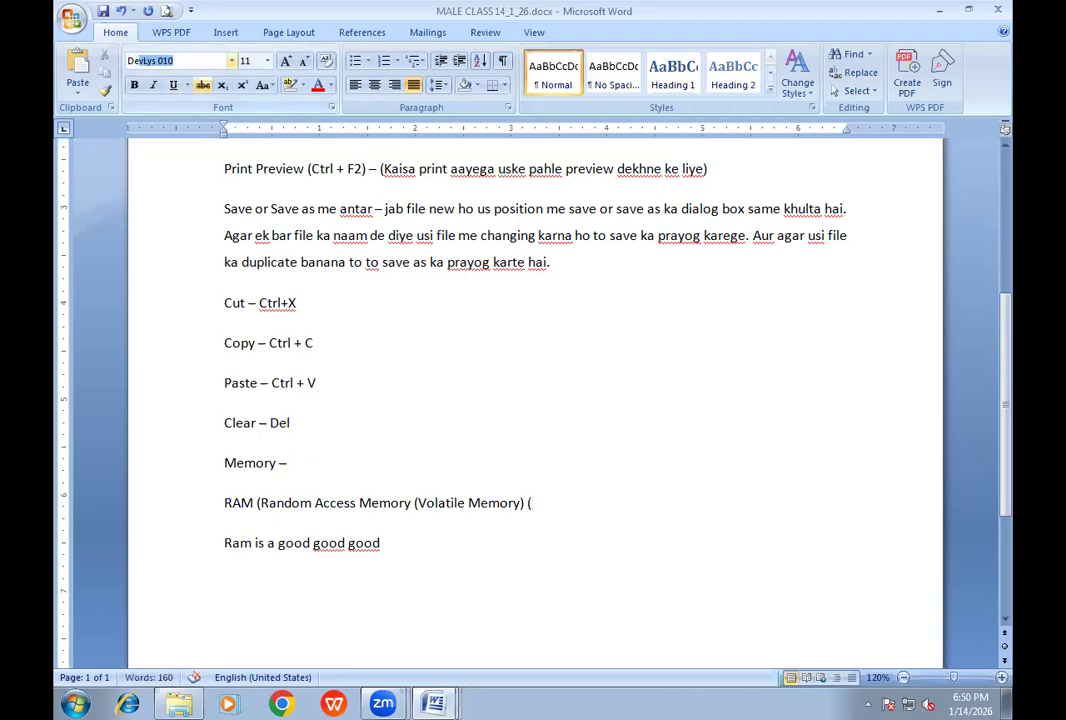
key("Return")
type("ifj")
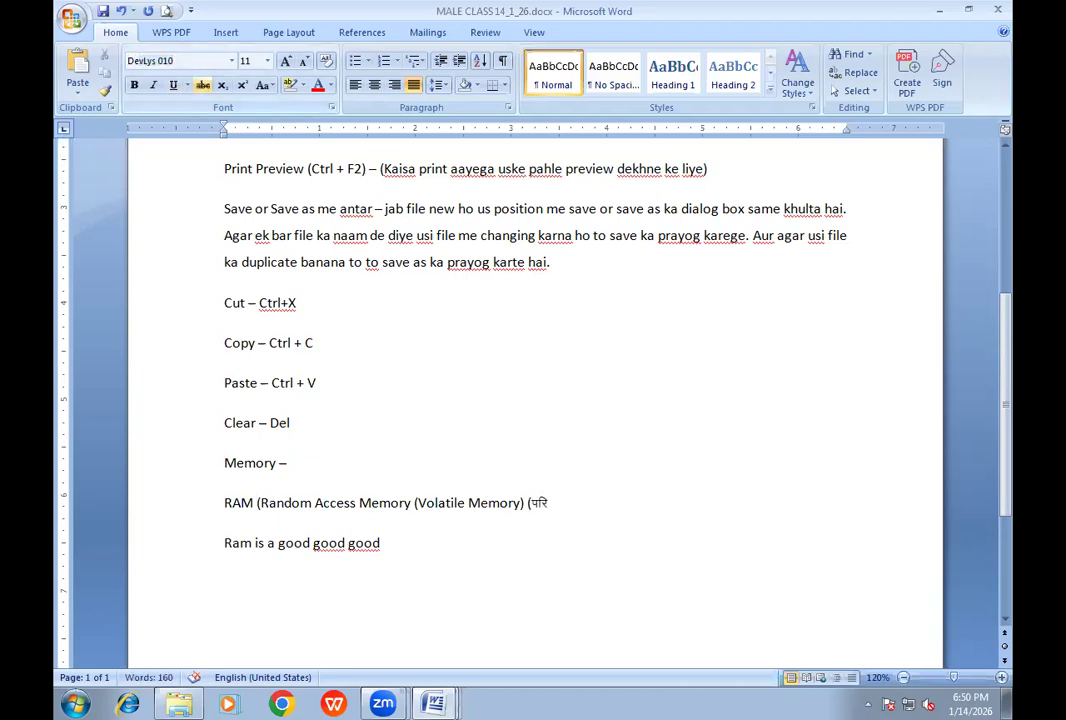
type("o")
type("rZu'k")
type("hy")
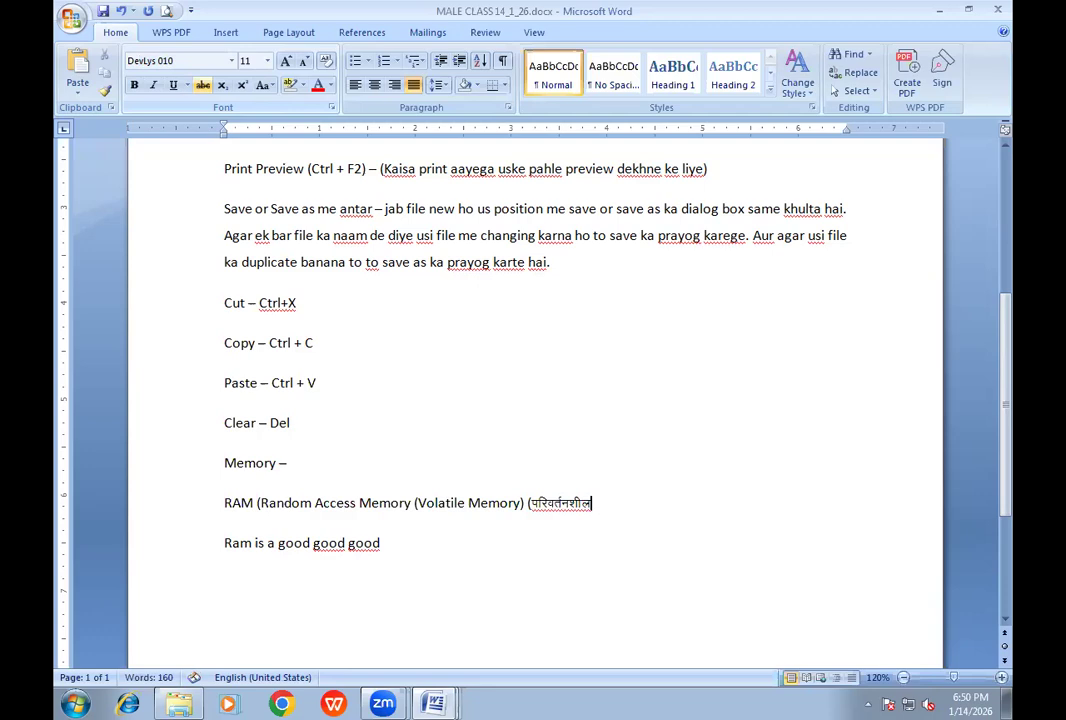
type(")")
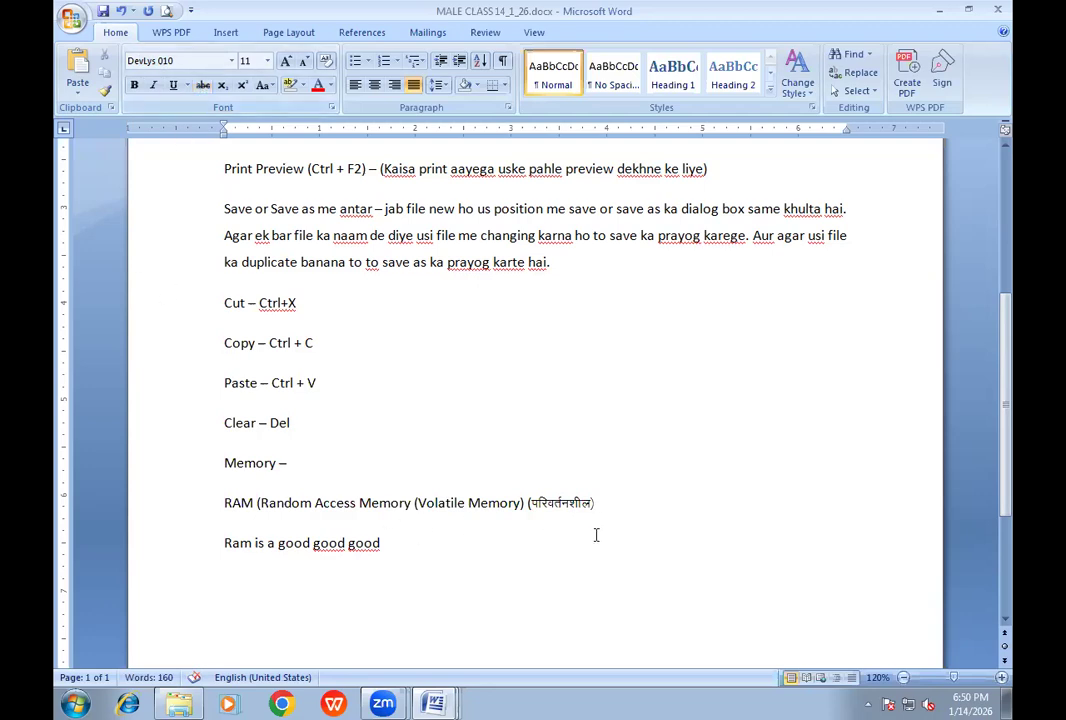
Step: Copy the whole RAM line and paste a duplicate of it on a new line directly below
key("Return")
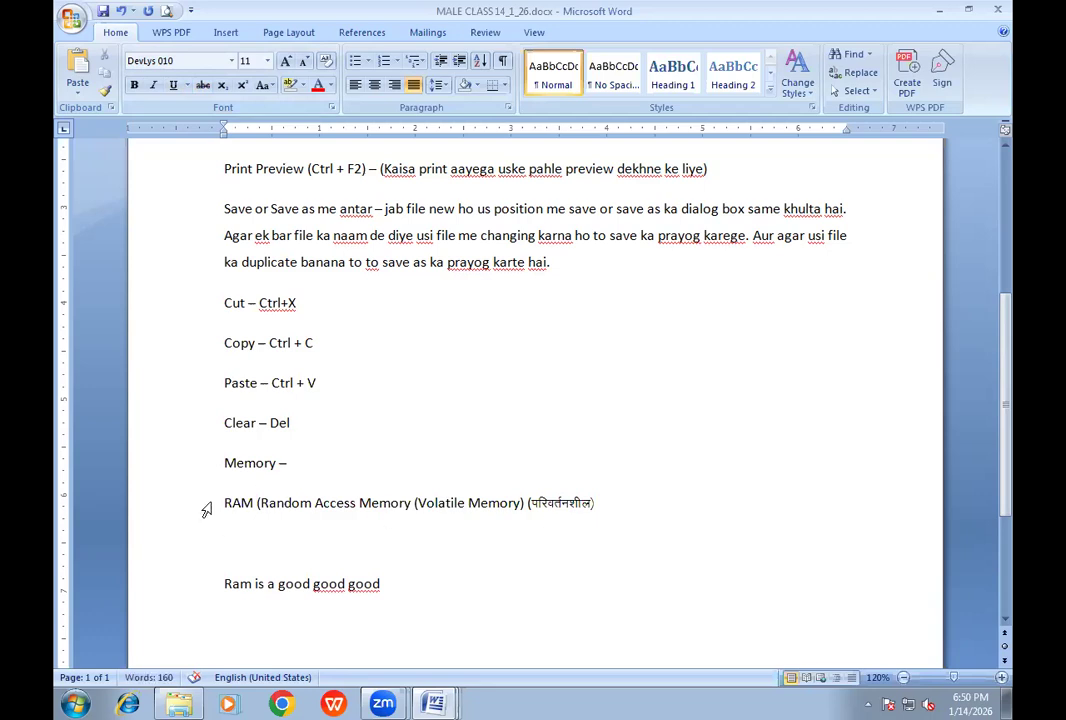
left_click_drag(221, 502, 602, 506)
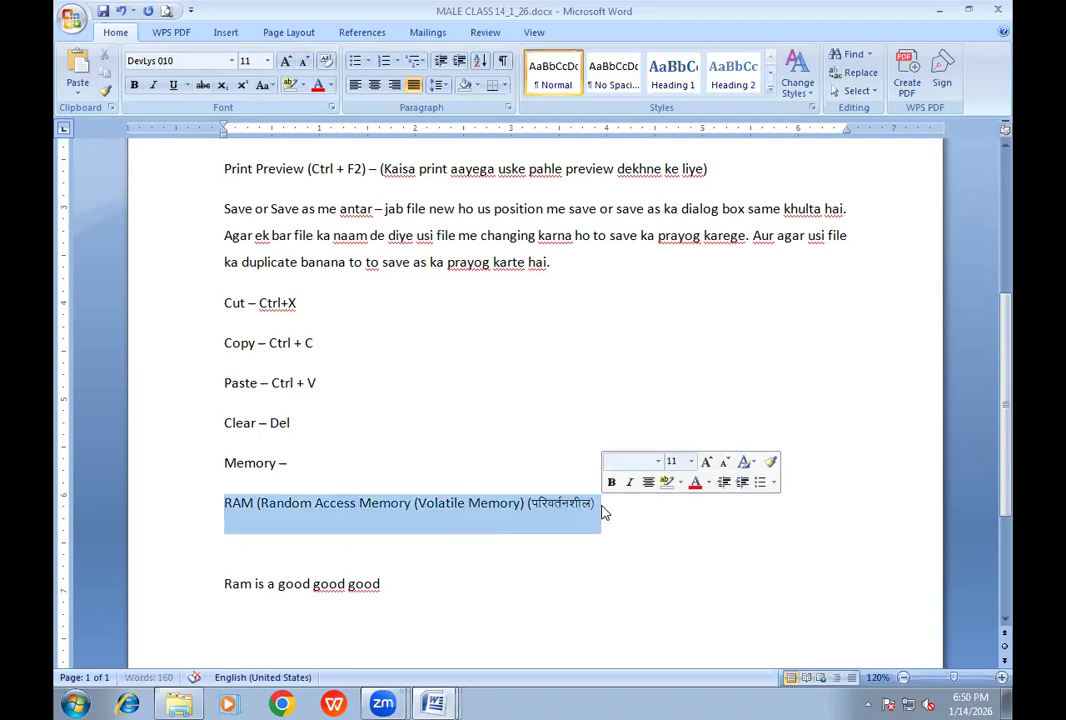
key("ctrl+c")
left_click(608, 515)
key("Return")
key("ctrl+v")
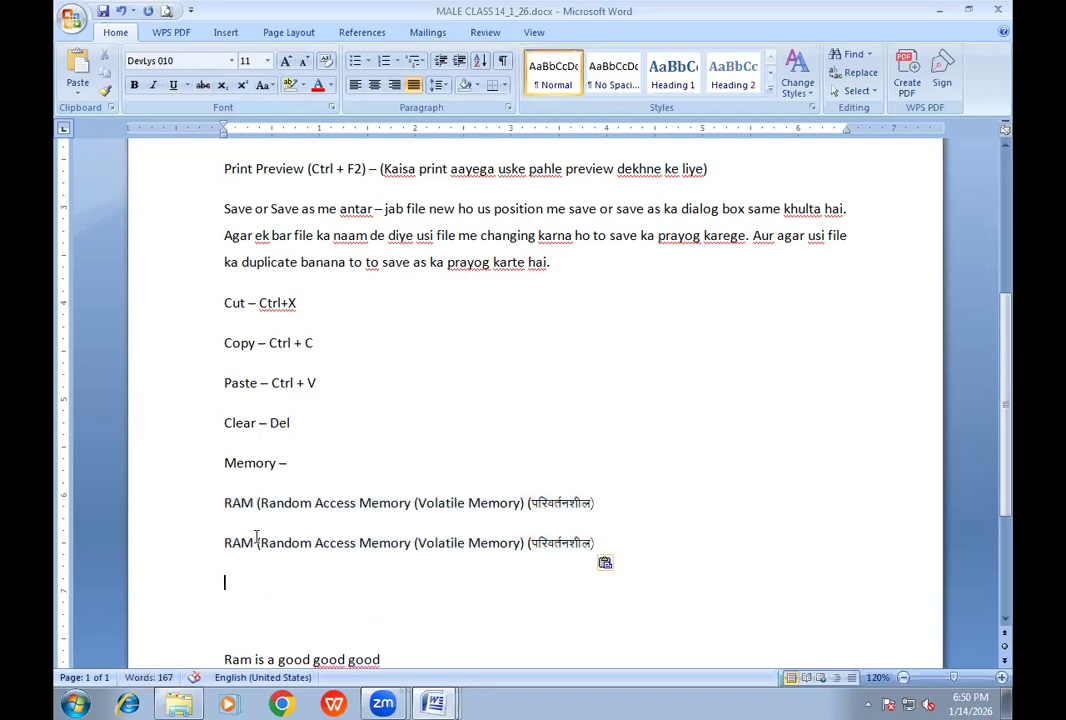
Step: Change "RAM" to "ROM" at the start of the duplicated line
left_click(255, 543)
key("BackSpace")
key("BackSpace")
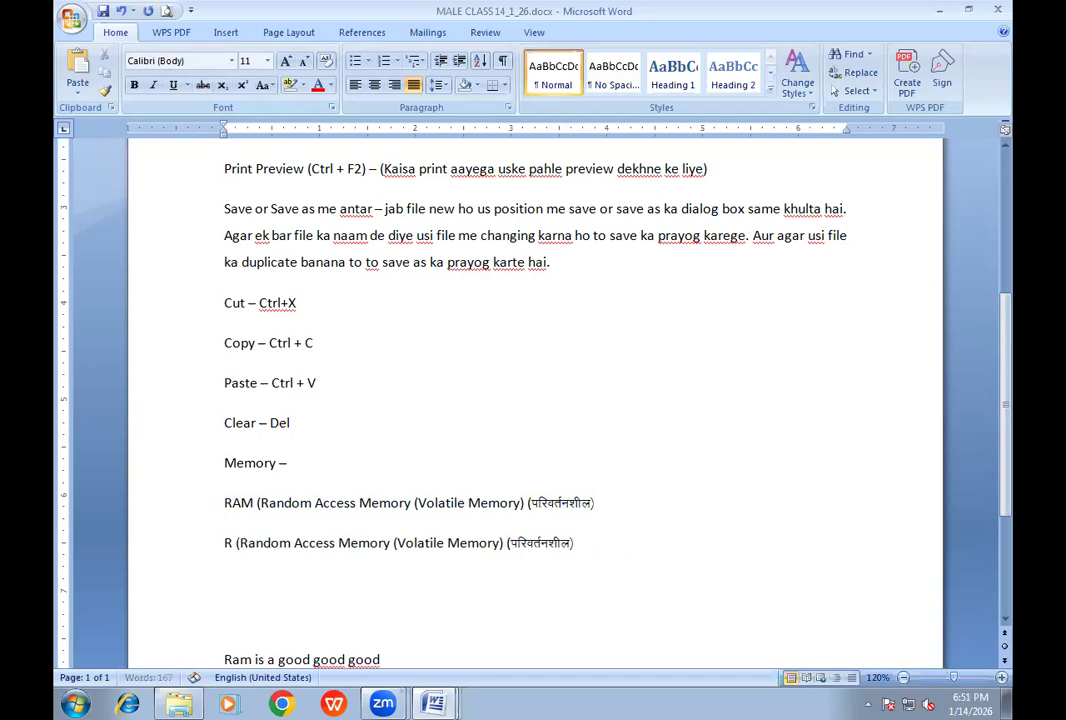
type("o")
key("BackSpace")
type("OM")
Step: Replace "Random Access" with "Read Only" in the ROM line
key("Right")
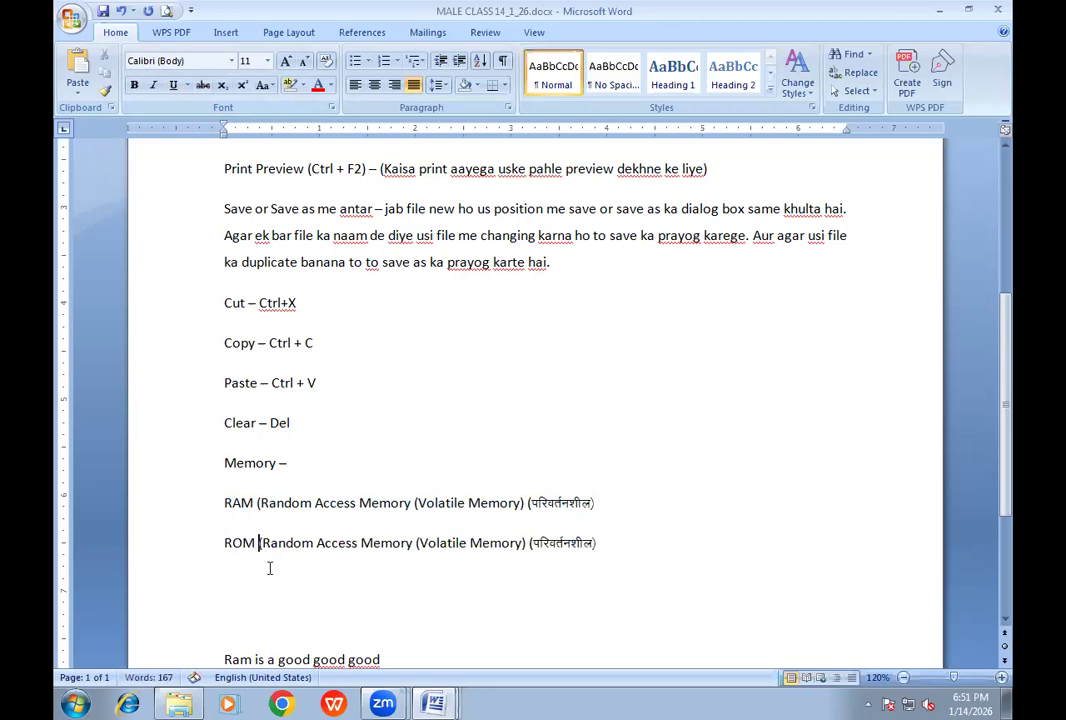
key("shift+Right")
key("shift+Right")
key("shift+Right")
key("shift+Right")
key("shift+Right")
key("shift+Right")
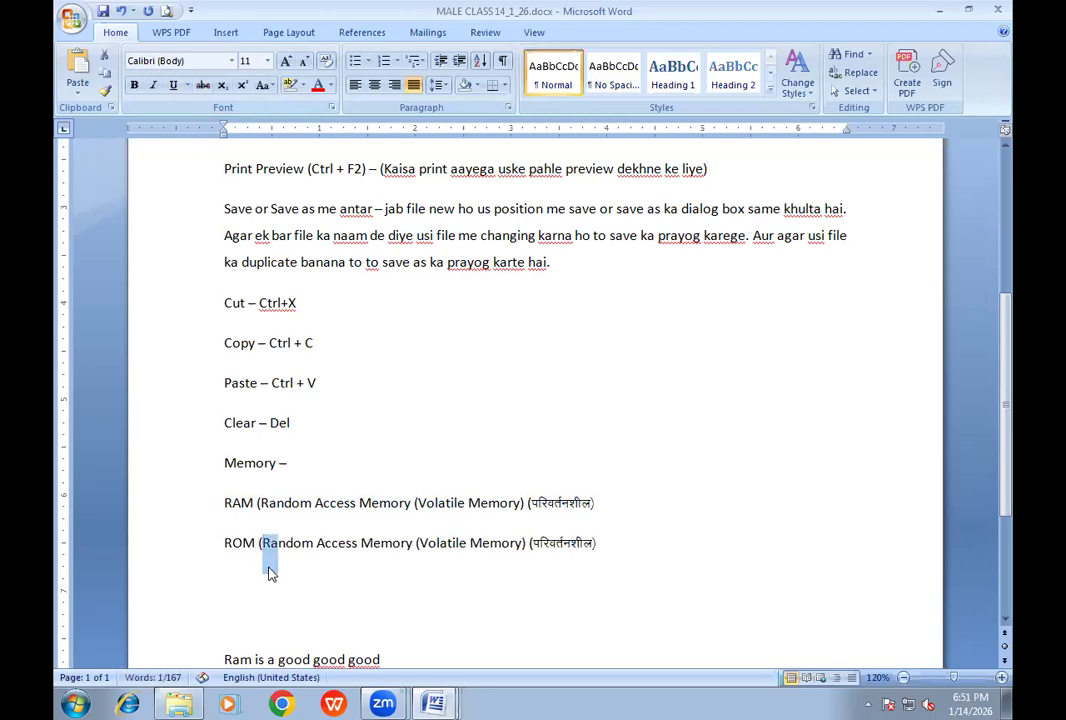
key("shift+Right")
key("shift+Right")
key("shift+Right")
key("shift+Right")
key("shift+Right")
key("shift+Right")
key("shift+Right")
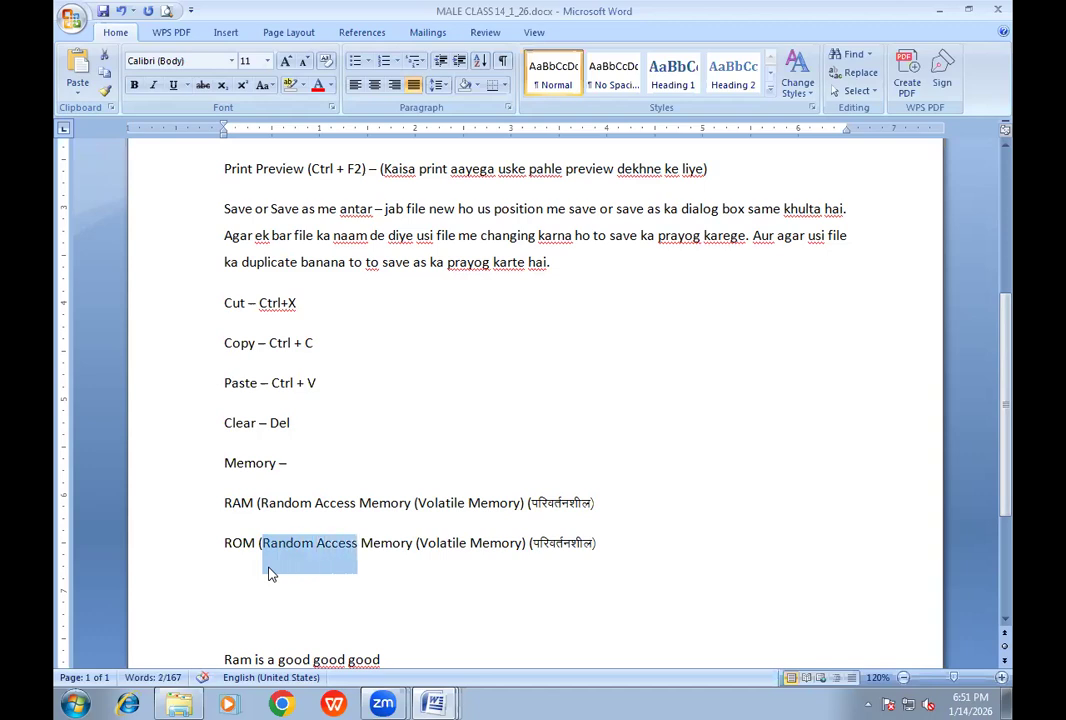
type("r")
key("BackSpace")
type("Read On")
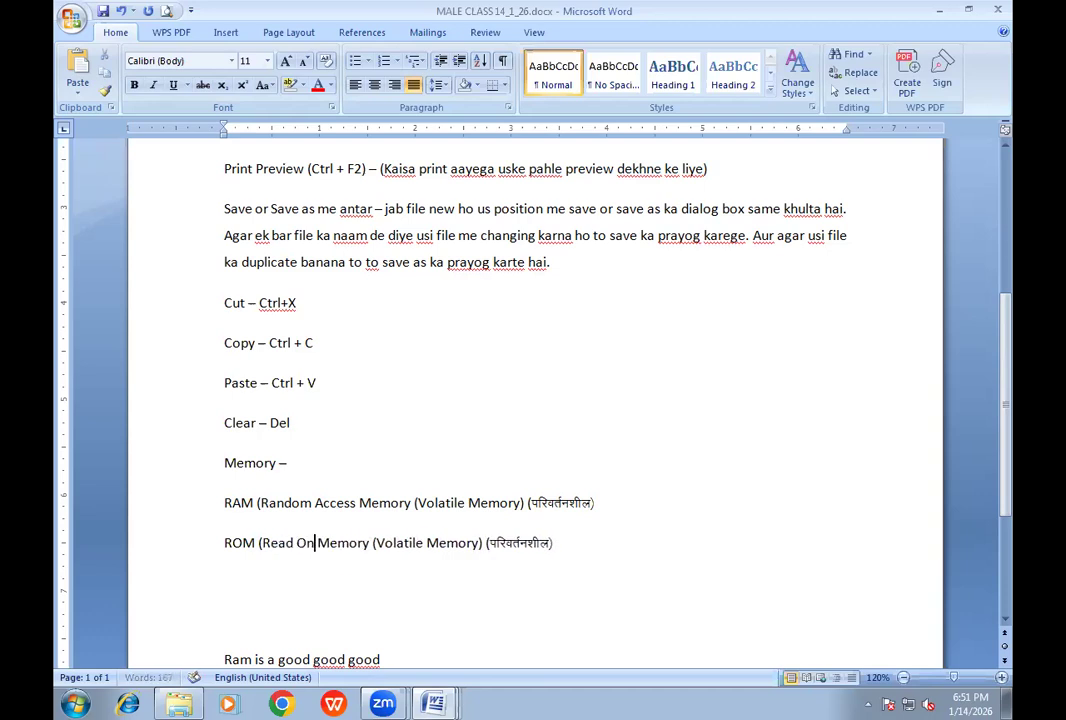
type("ly")
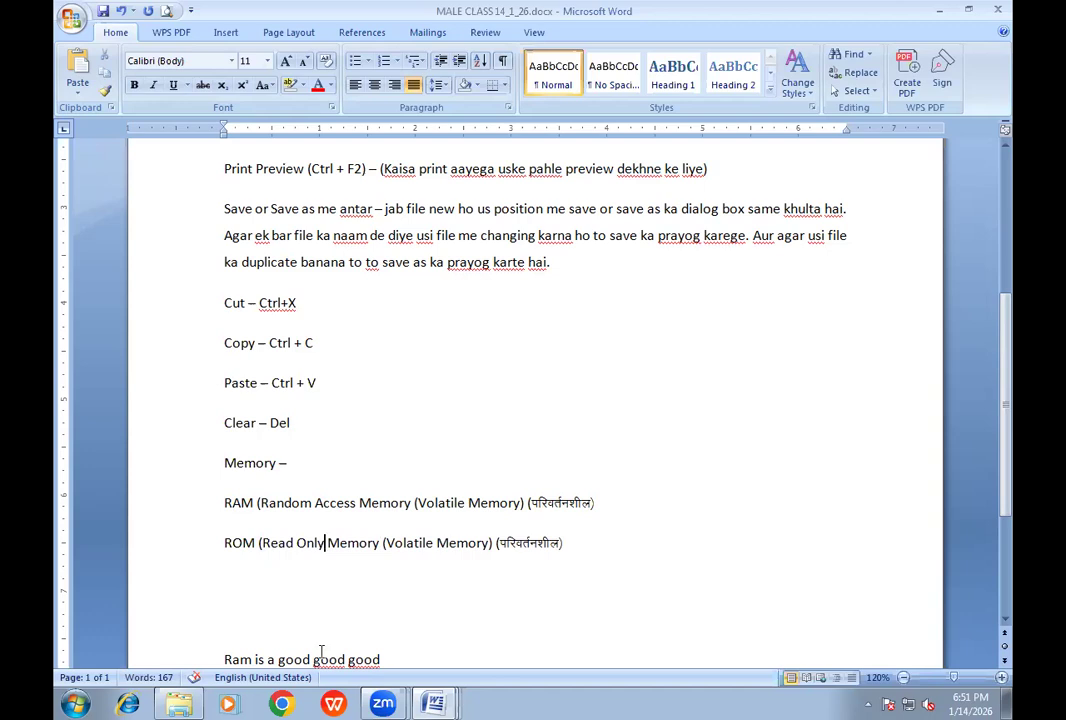
Step: Insert "Non - " before "Volatile Memory" in the ROM line and change its Hindi word to "अपरिवर्तनशील"
left_click(386, 543)
type("Non -")
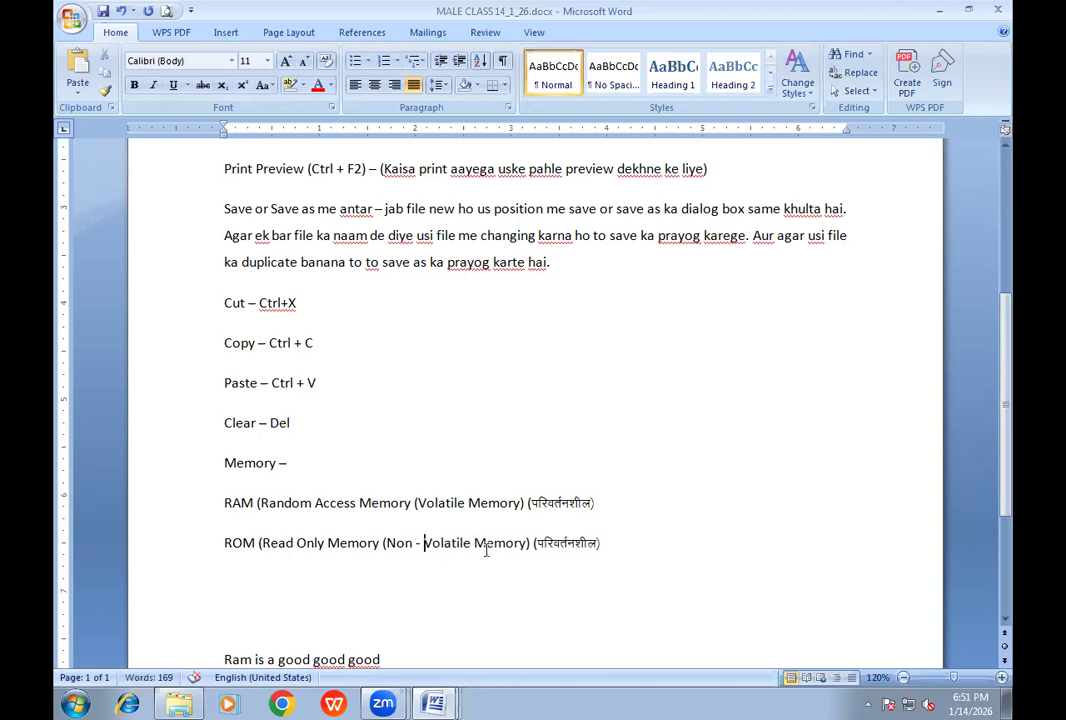
left_click(539, 546)
key("Right")
type("ट")
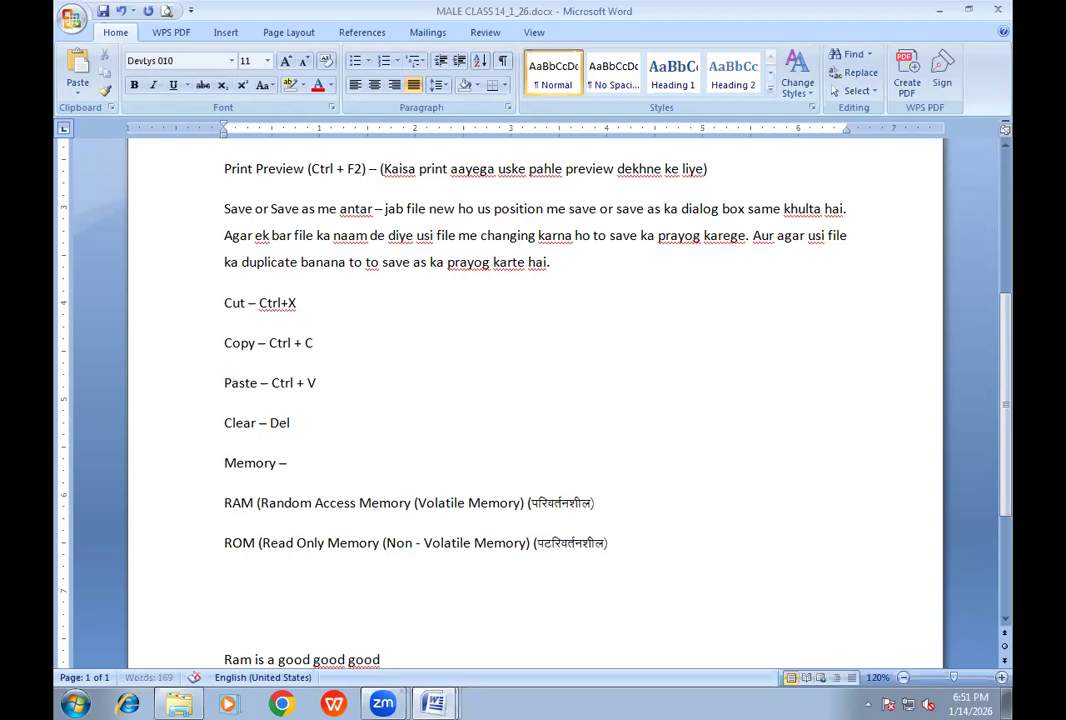
key("BackSpace")
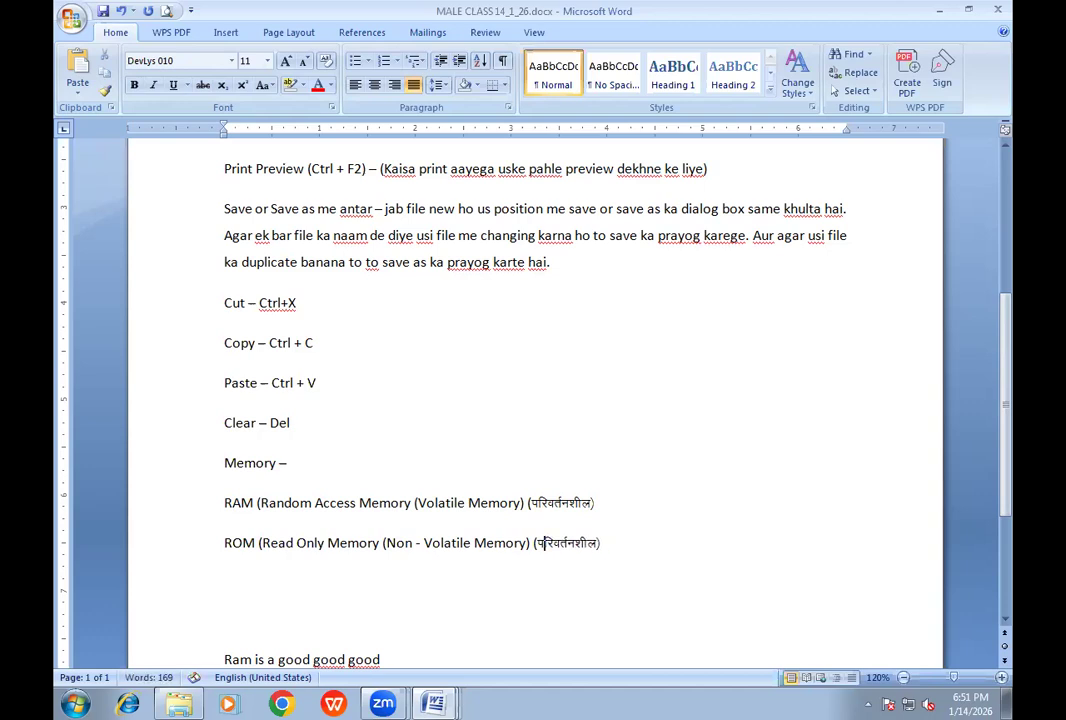
type("vi")
key("BackSpace")
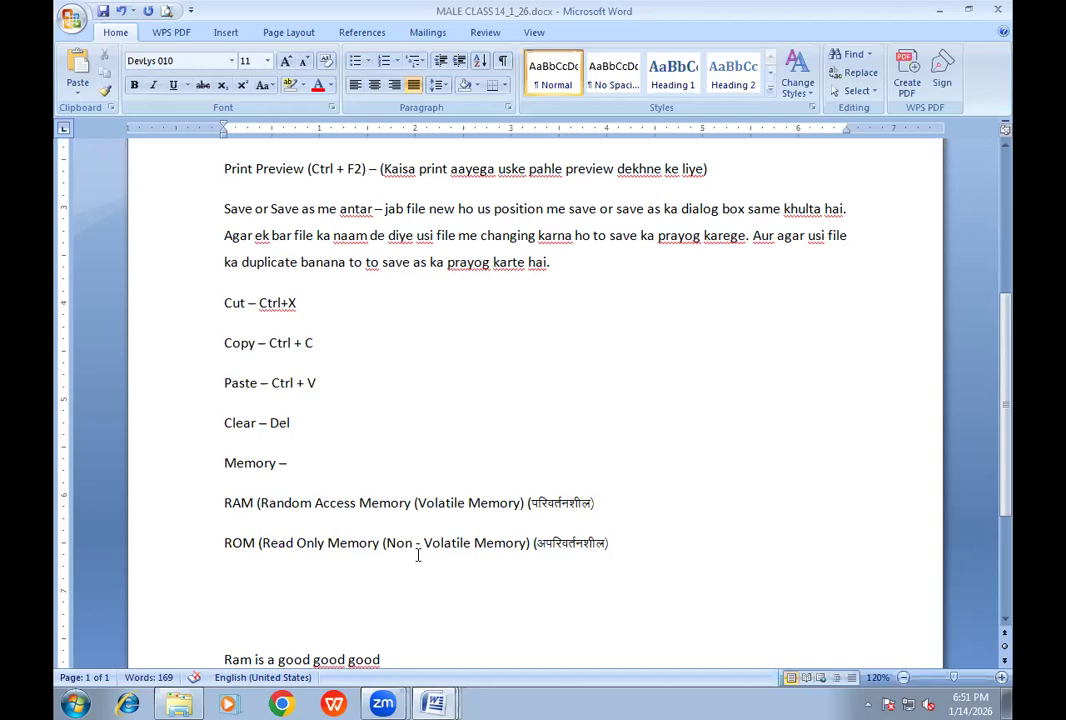
Step: Copy "RO" from the ROM entry onto a new line below it and remove the "O"
scroll(418, 556, "down", 1)
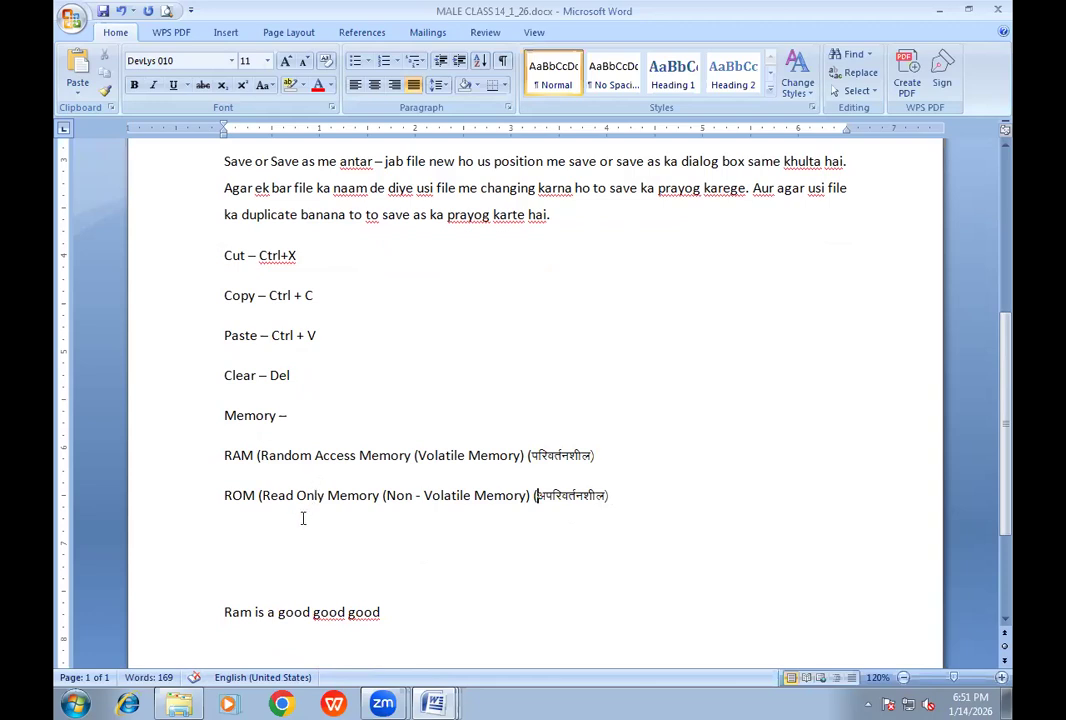
left_click(622, 503)
key("Return")
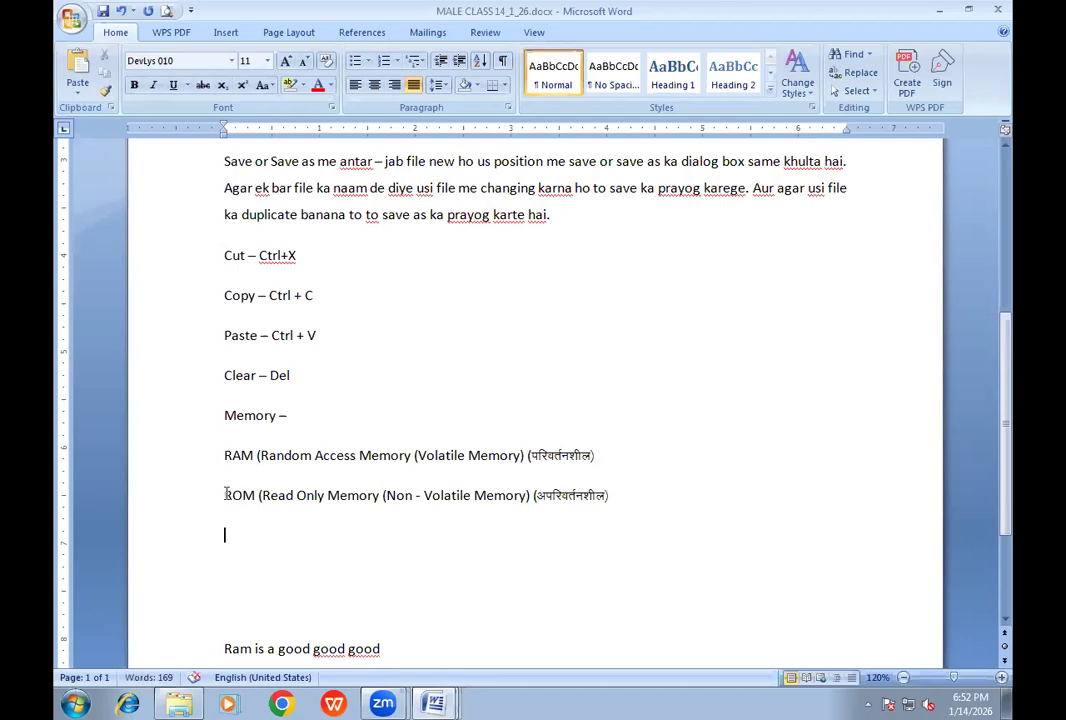
left_click_drag(226, 494, 245, 494)
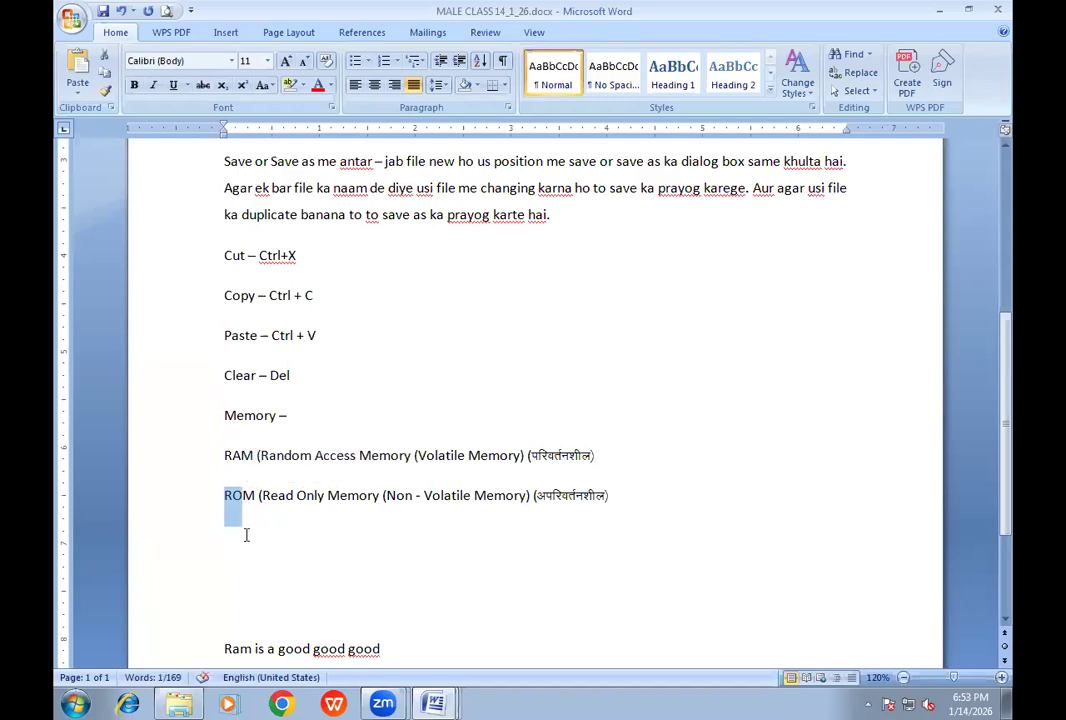
left_click(245, 532)
key("ctrl+v")
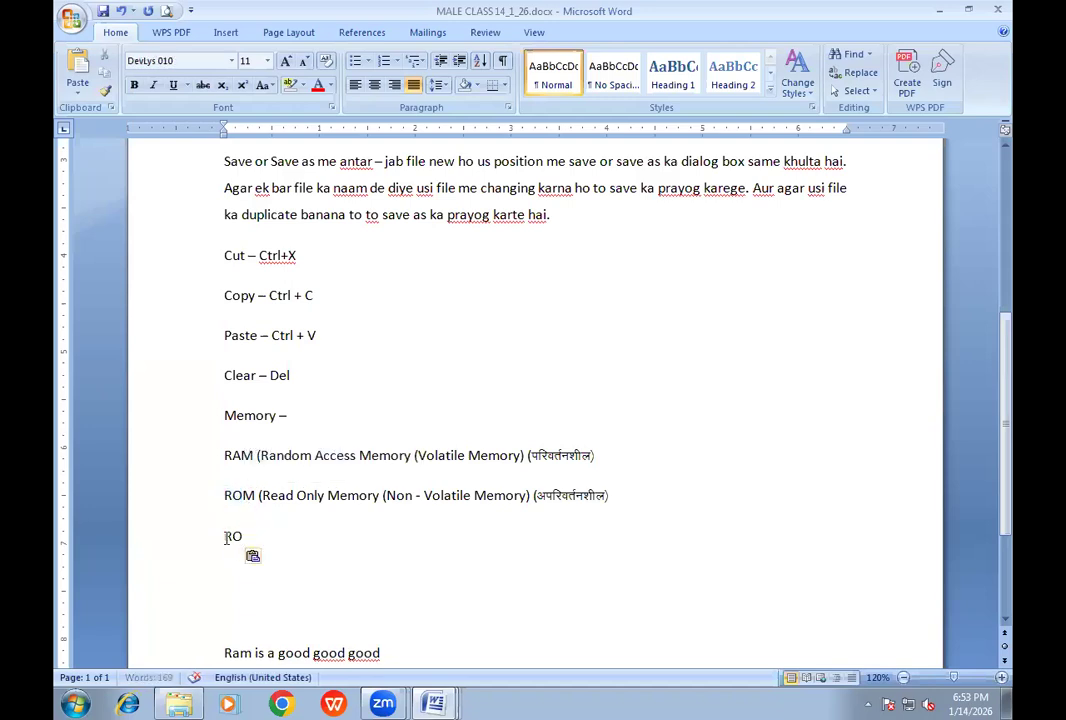
key("BackSpace")
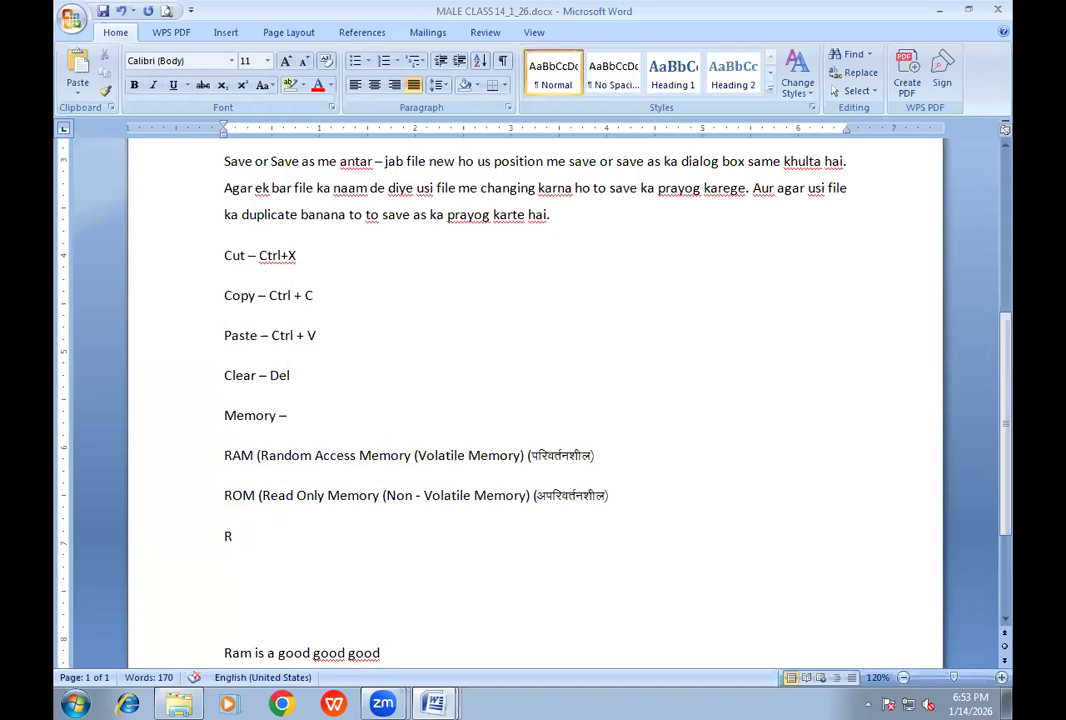
Step: Complete the new line as "RAM – JAB POWER ACHANAK CHALA JAYE TO RAM KA SARA MEMORY DELETE HO JAYEGA"
type("AM - JAB POWER")
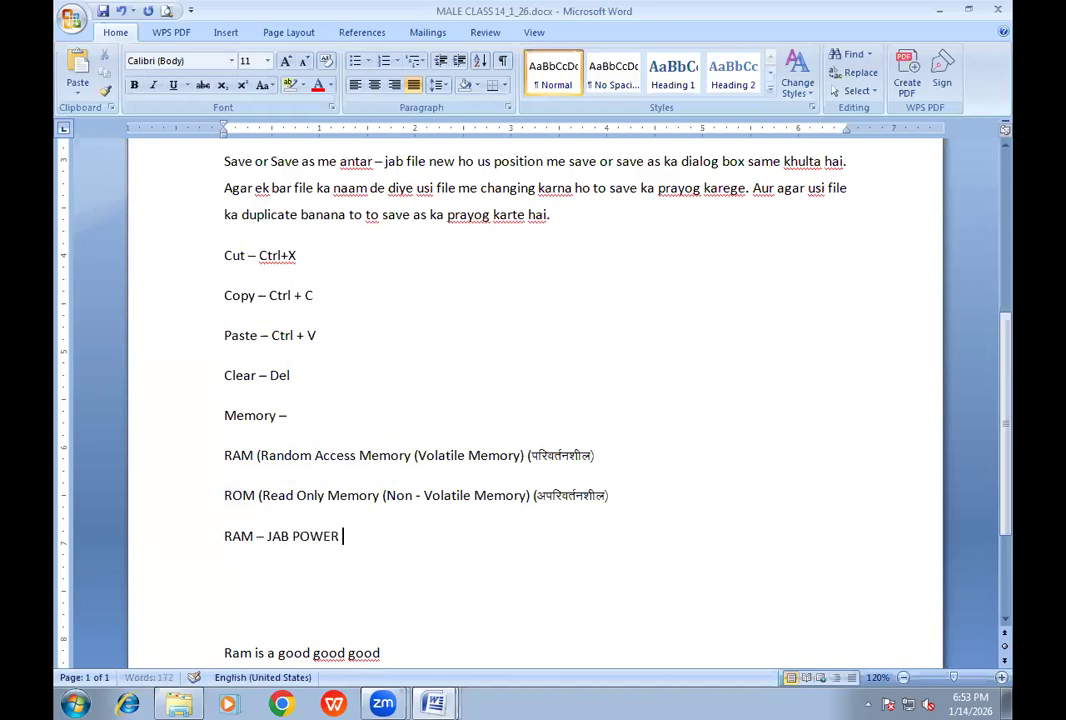
type(" ACHANAK")
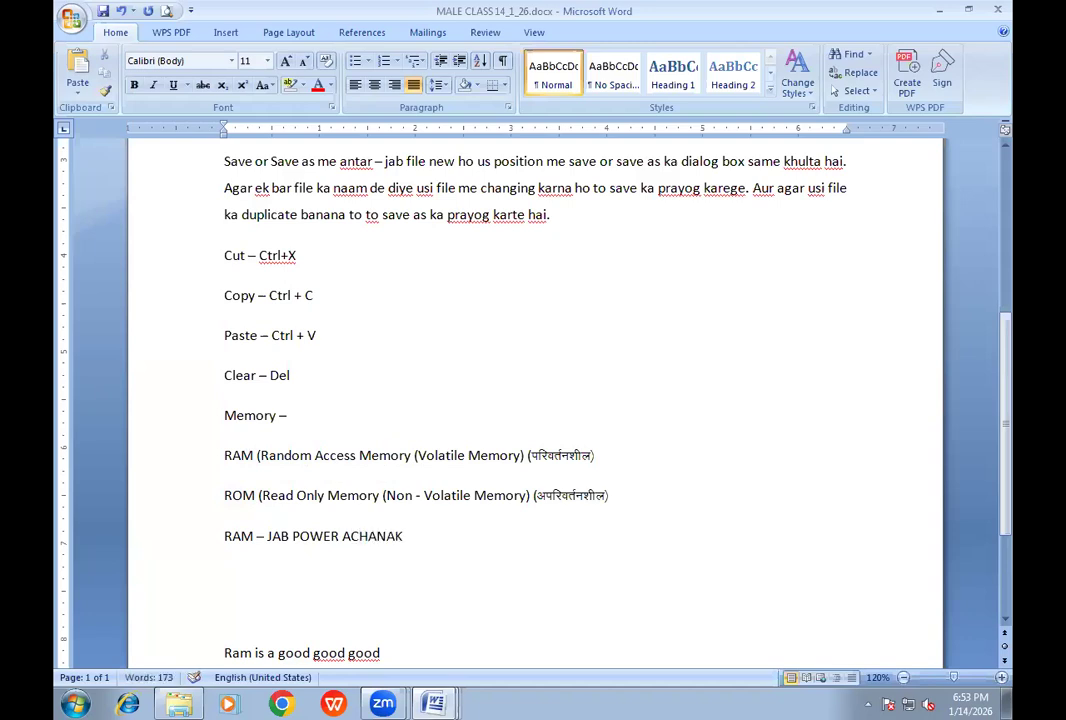
type(" CHALA JAYE ")
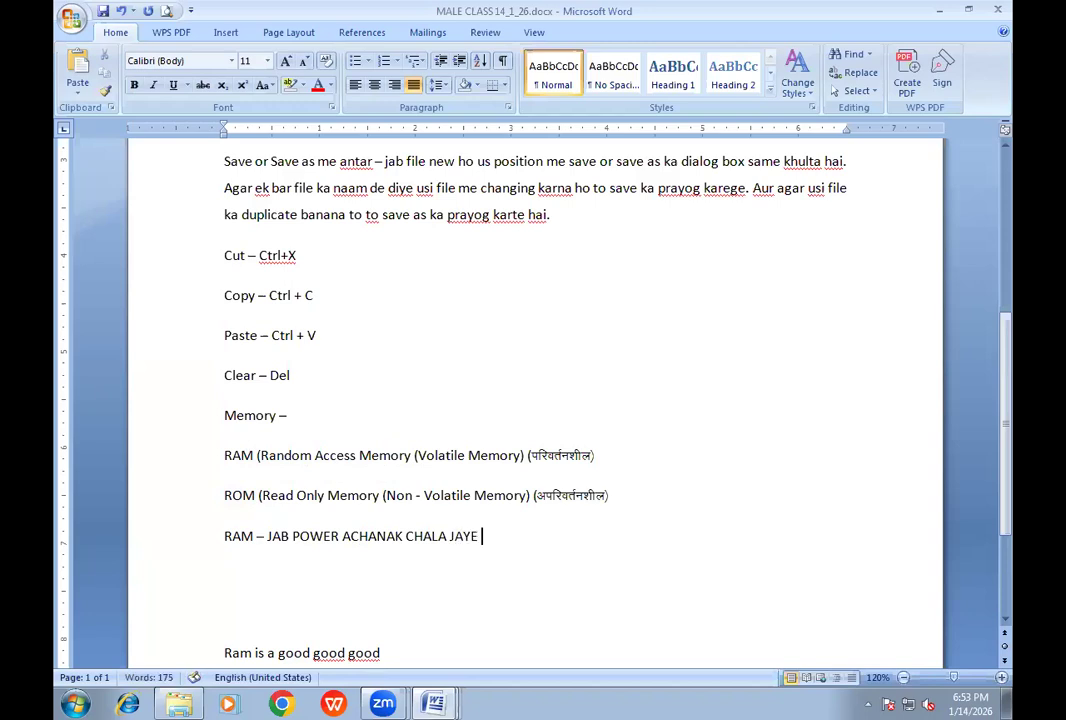
type("TOTO")
key("BackSpace")
key("BackSpace")
type("RAM KA SARA MEMORY DELETE HO JAYEGA")
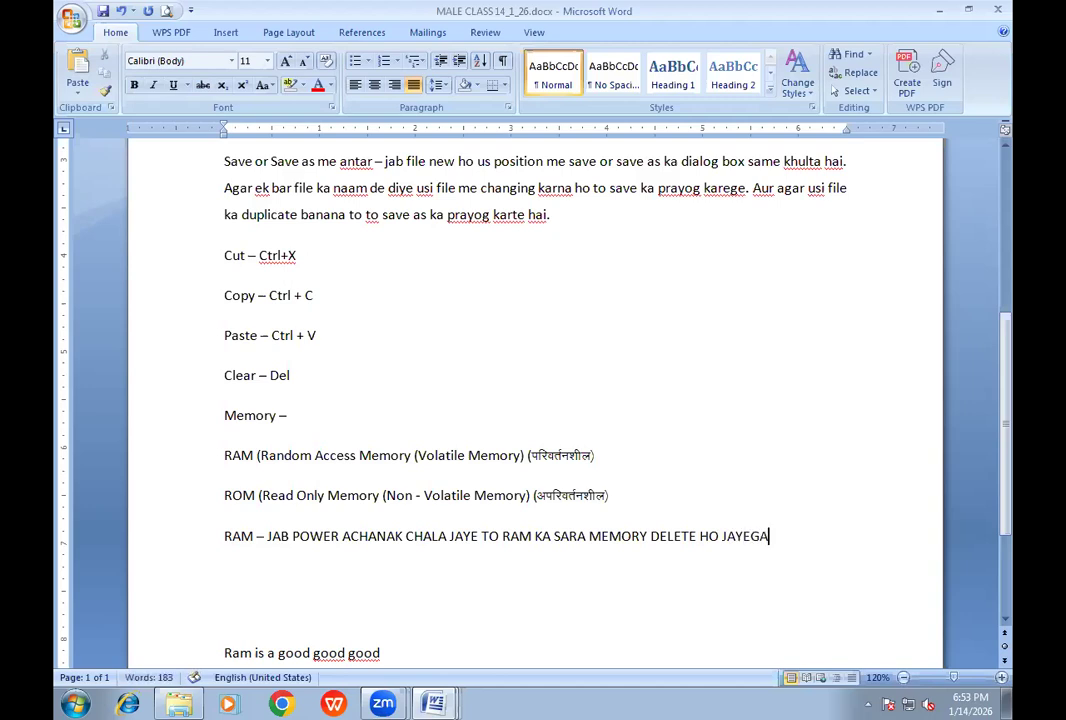
Step: Continue the RAM explanation with "KYOKI RAM KUCH BHI INFORMATION KO TEMPORARY STORE RAKHTA"
type(" KYOKI RA")
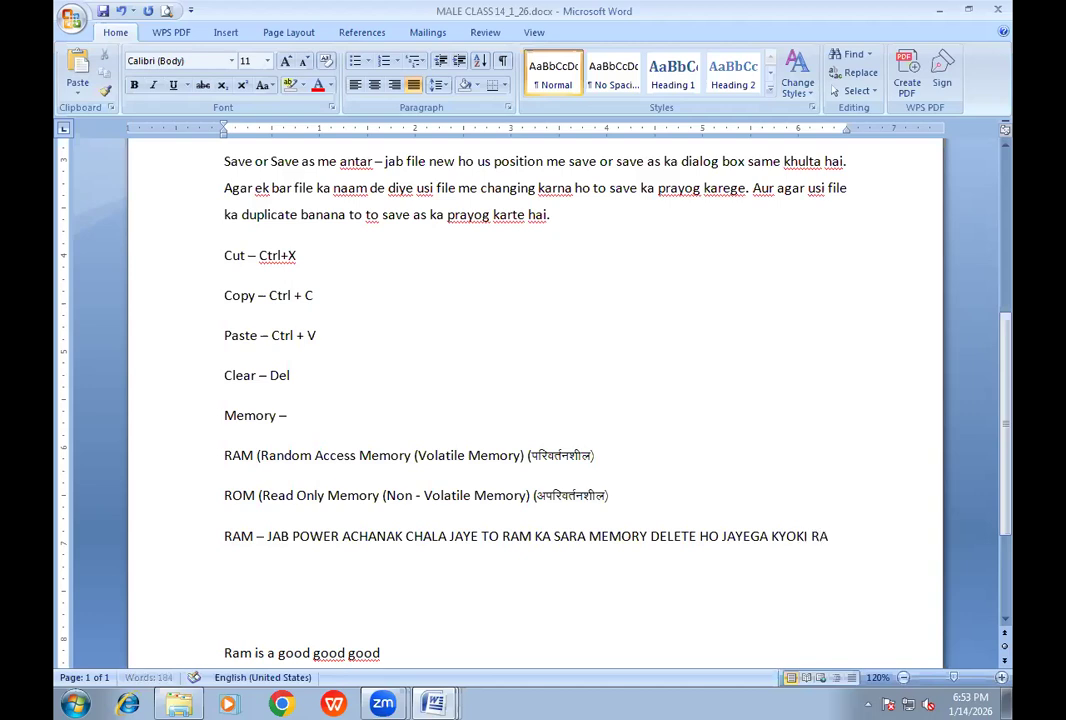
type("M KUCH BHI U")
key("BackSpace")
type("INFORMA")
type("TION")
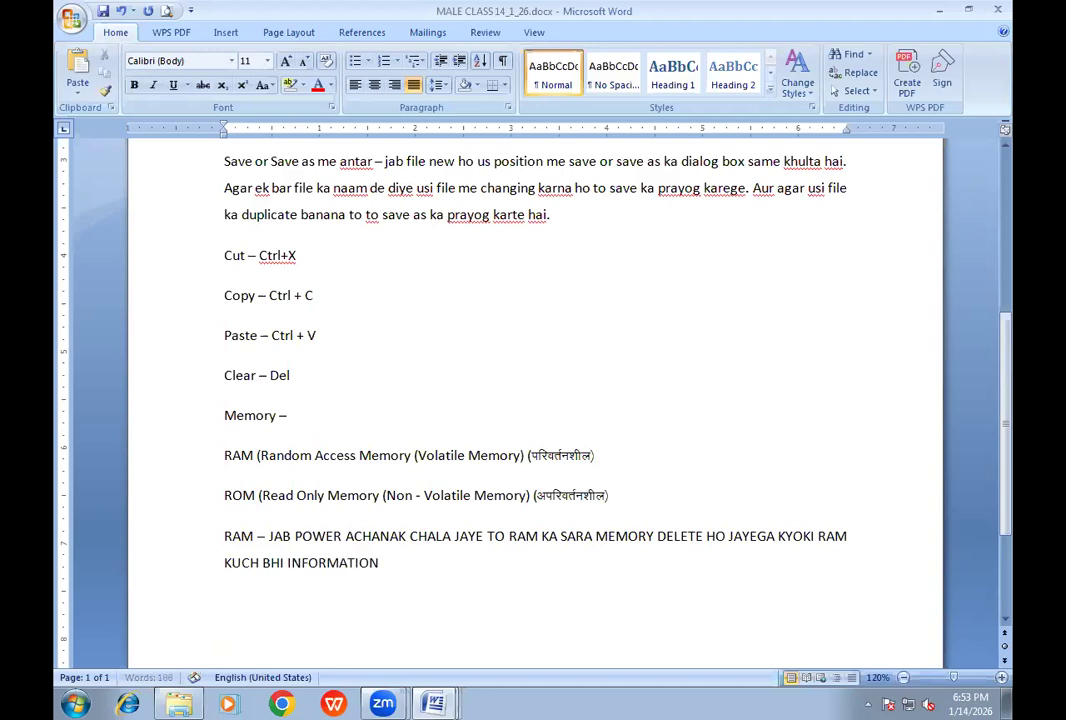
type(" KO TEMPORA")
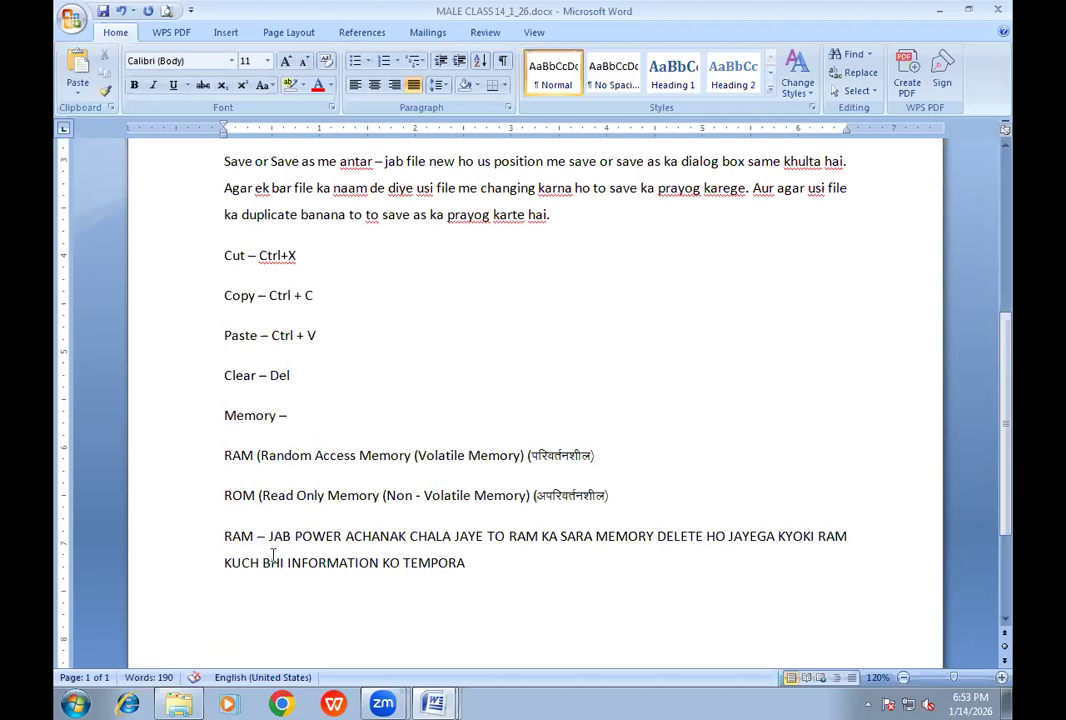
type("RY STORE ")
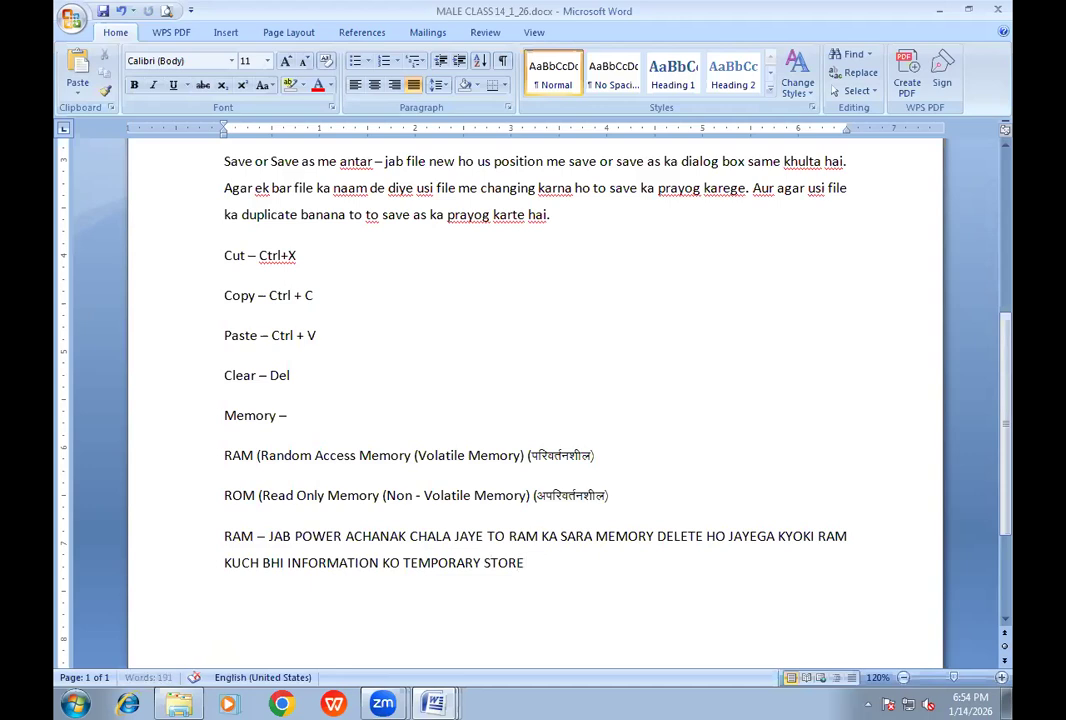
type("RAKHTA")
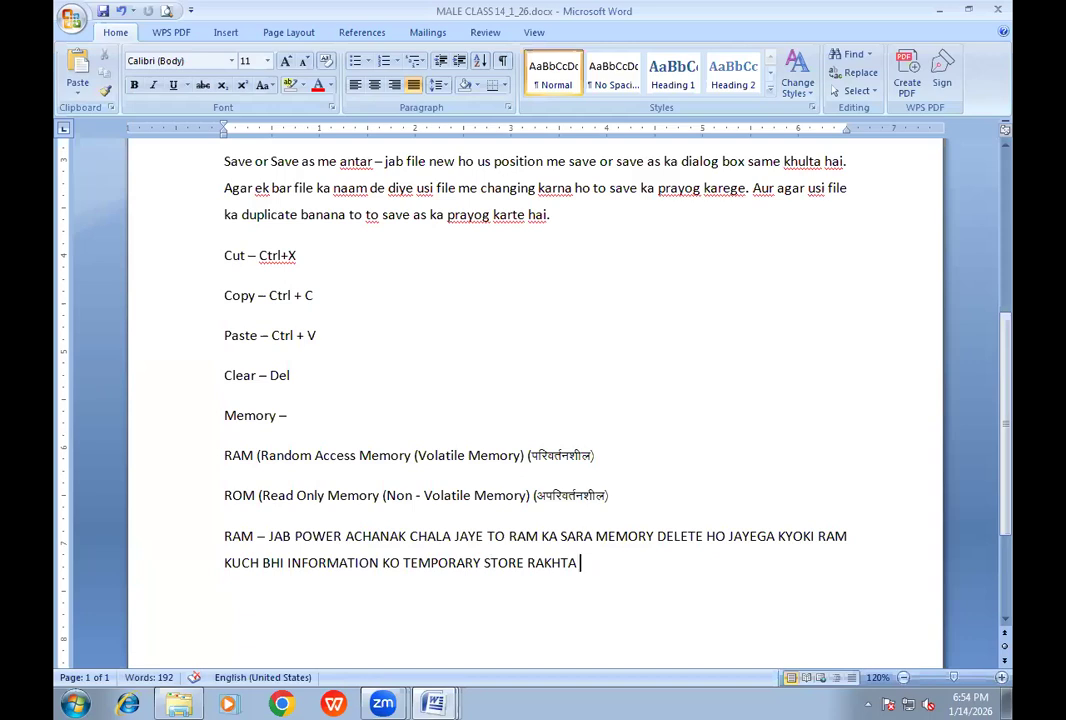
Step: Finish the RAM paragraph with "HAI. ISLIYE RAM KO VOLATILE MEMORY (PARIVARTONSHILL) KAHA JATA HAI."
type("HAI. ISLIYE RAM KO VOLATILE MEMORY")
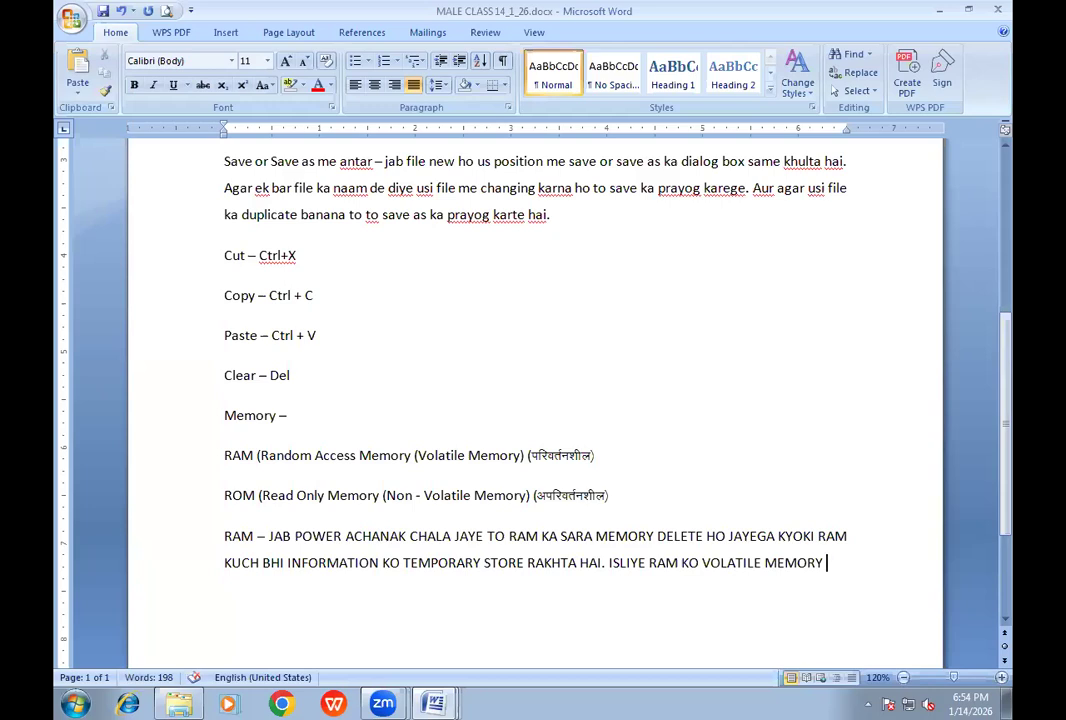
type(" ([")
key("BackSpace")
type("[")
key("BackSpace")
type("PARIV")
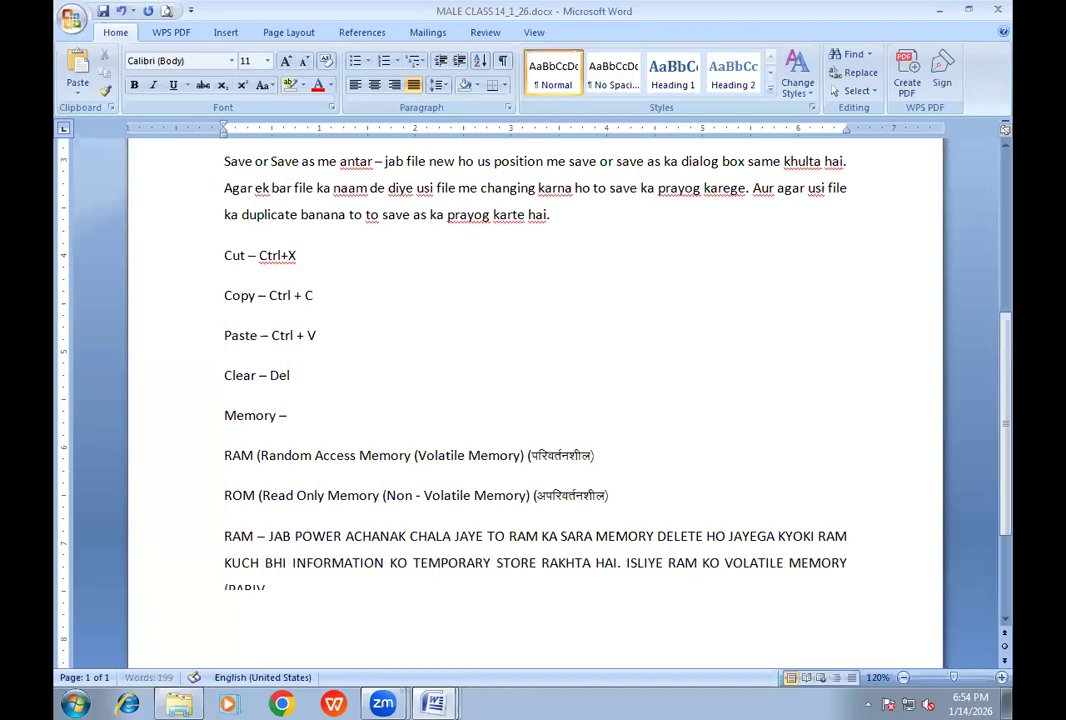
type("AR")
scroll(309, 423, "down", 2)
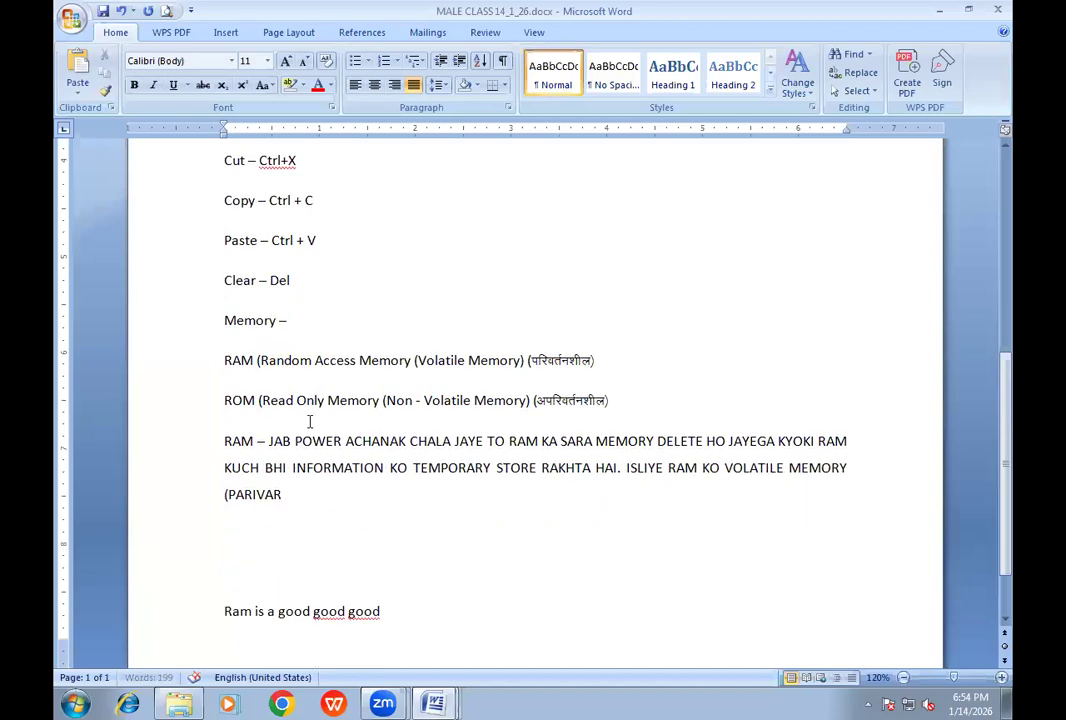
type("TON SHILL")
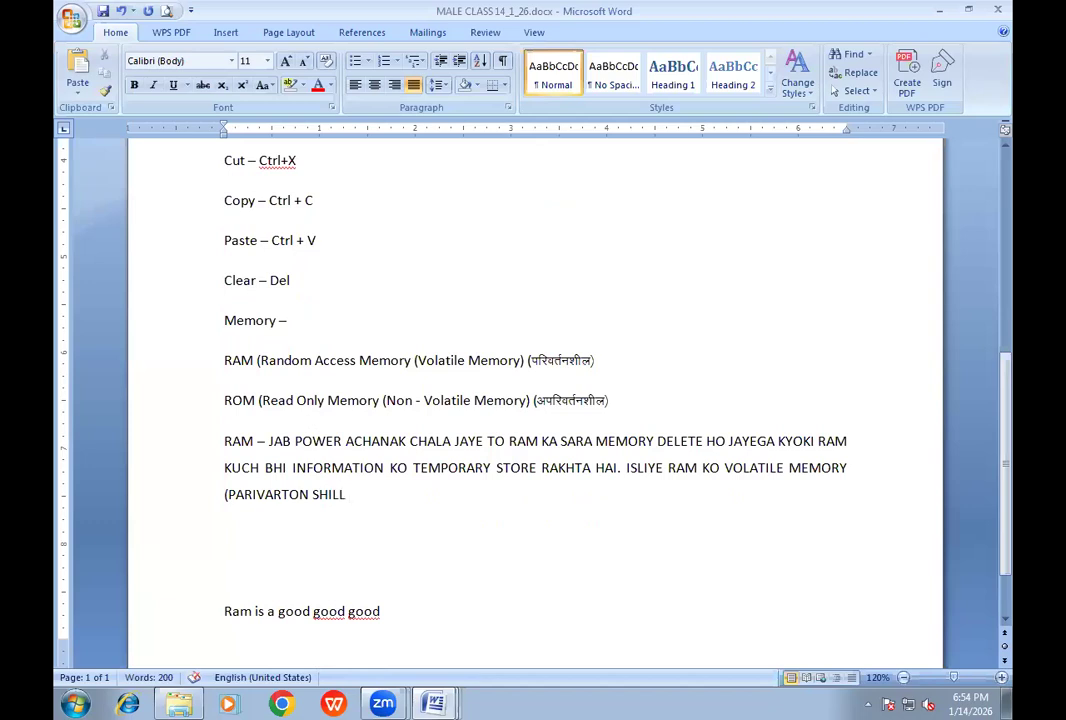
type(" KAHA JATA HAI.")
left_click(346, 494)
type(")")
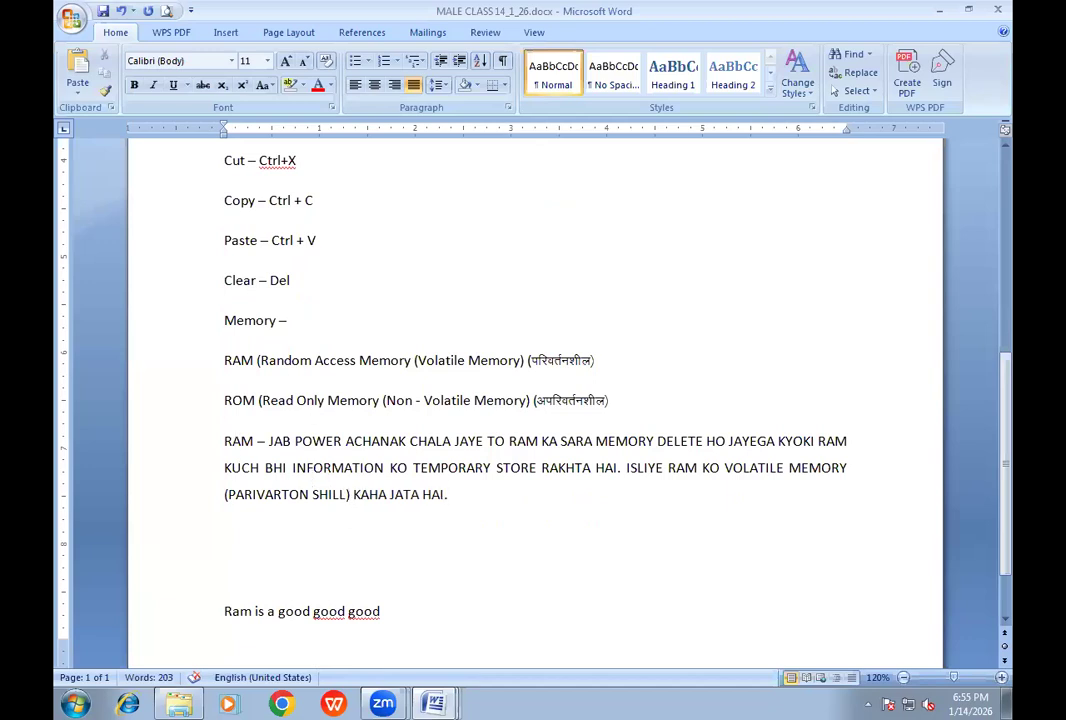
left_click(314, 494)
key("BackSpace")
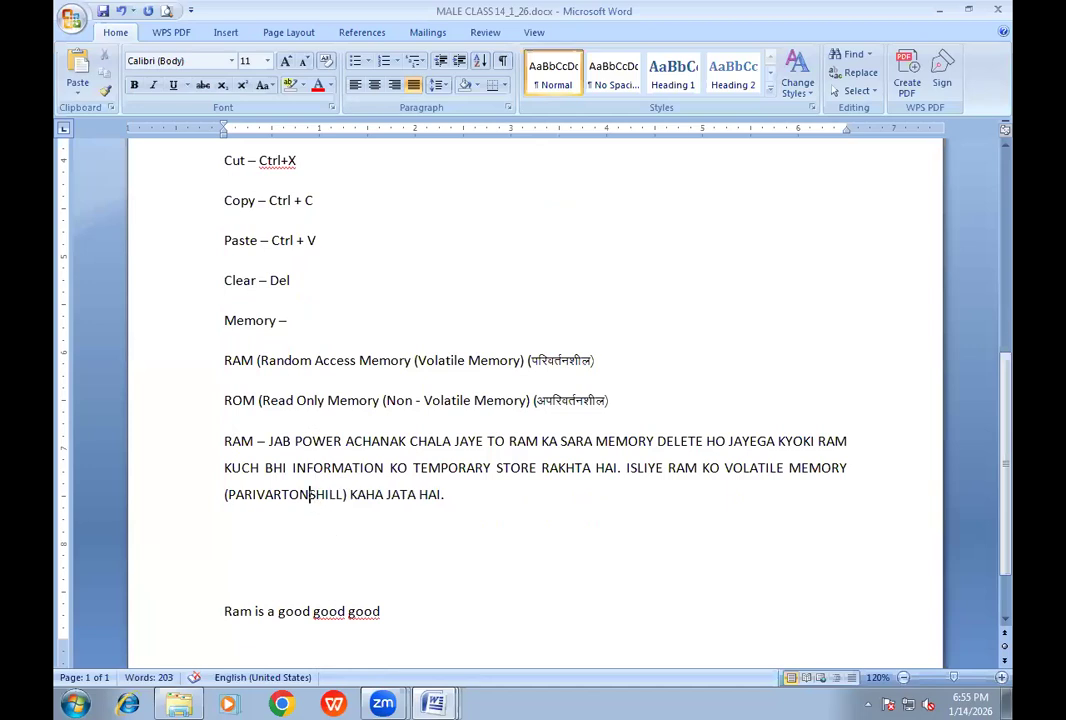
Step: Start a new paragraph below the RAM explanation: "ROM – JAB POWER ACHANAK CHALA JAYE TO ROM KA SARA MEMORY BARKARAR RAHEGA"
left_click(457, 499)
key("Return")
type("ROM ")
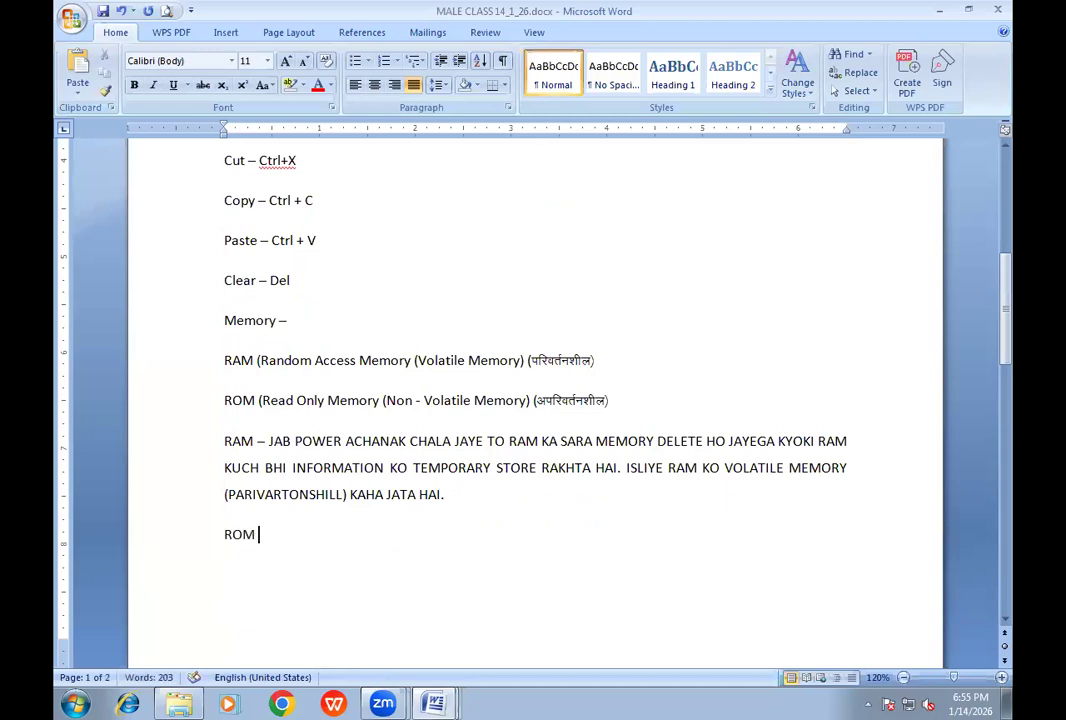
type("- J")
type("AB P")
type("OWER C")
key("BackSpace")
type("ACHA")
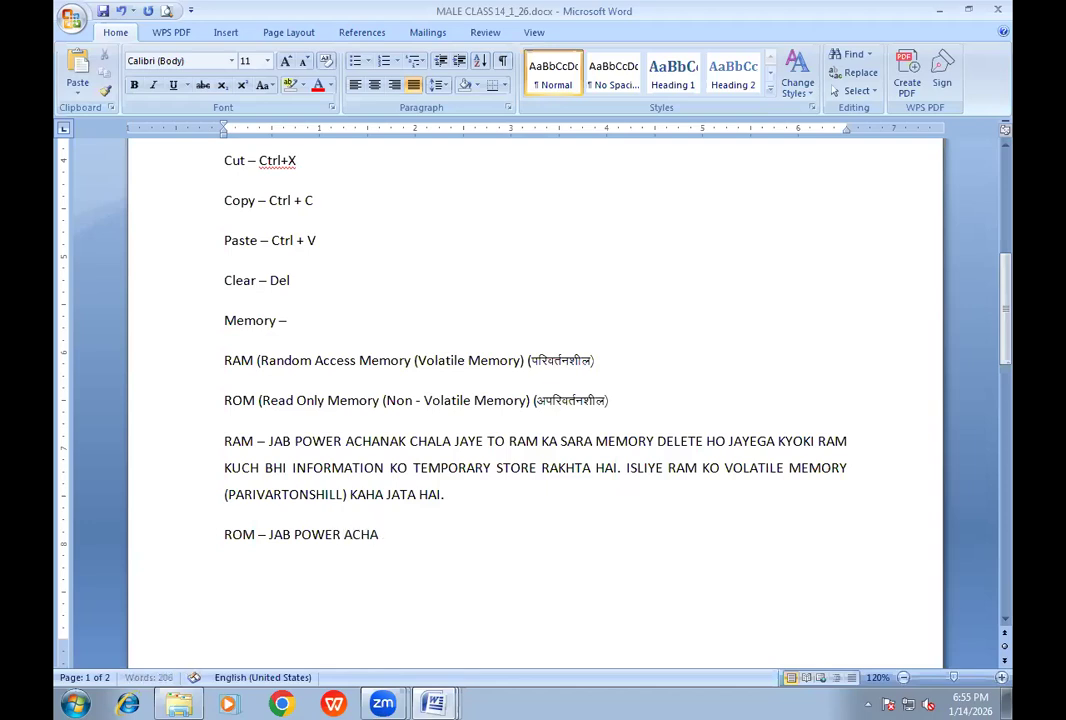
type("NAK CHALA JAYE")
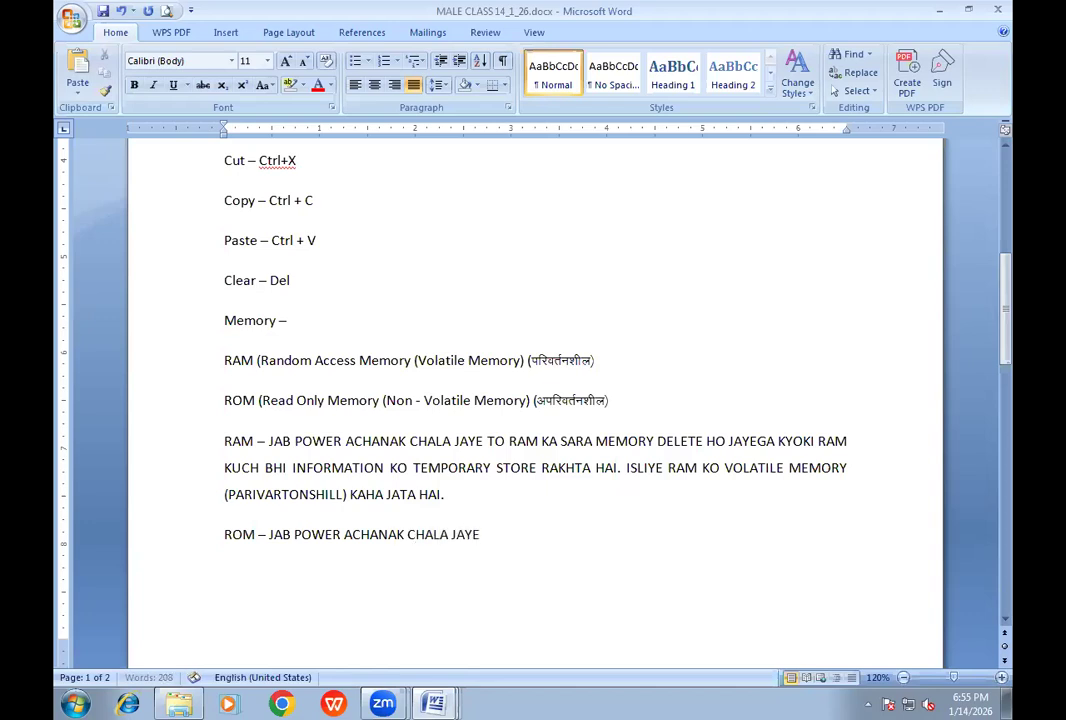
type(" TO ROM KA SARA ME")
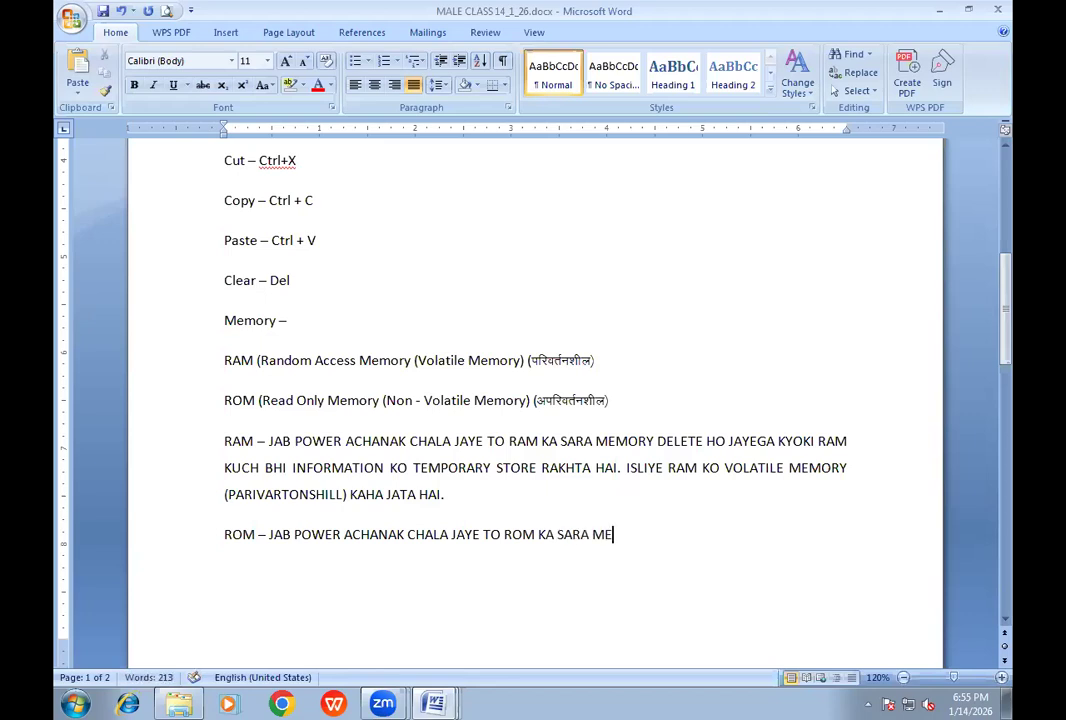
type("MORY B")
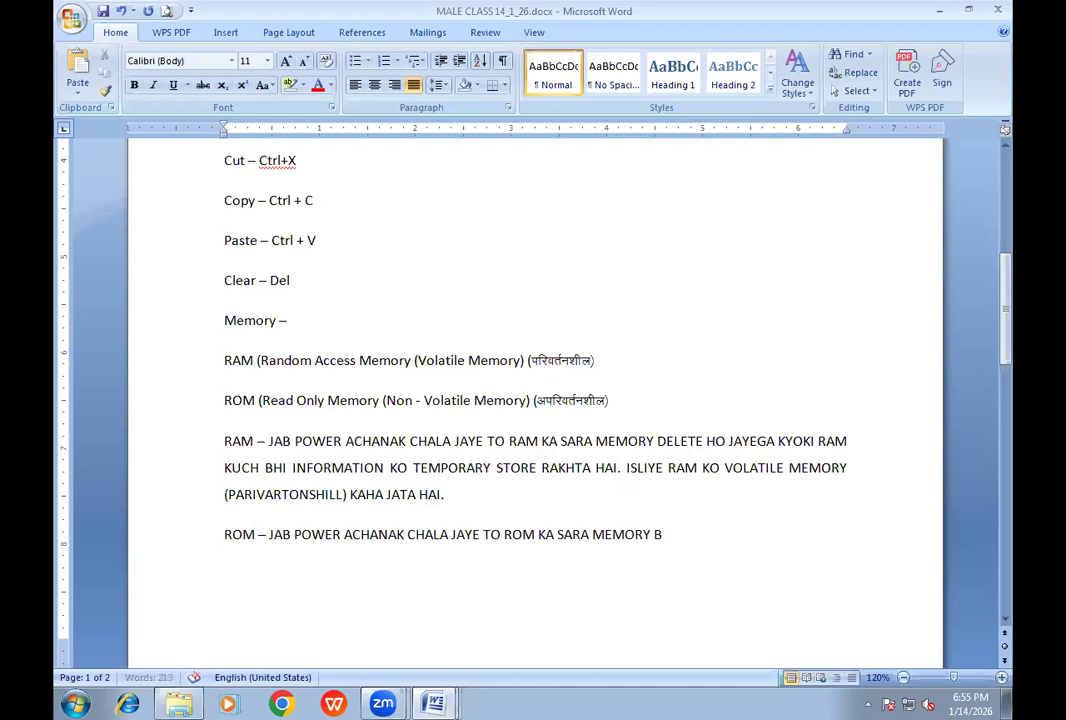
type("ARKARAR RAHEGA")
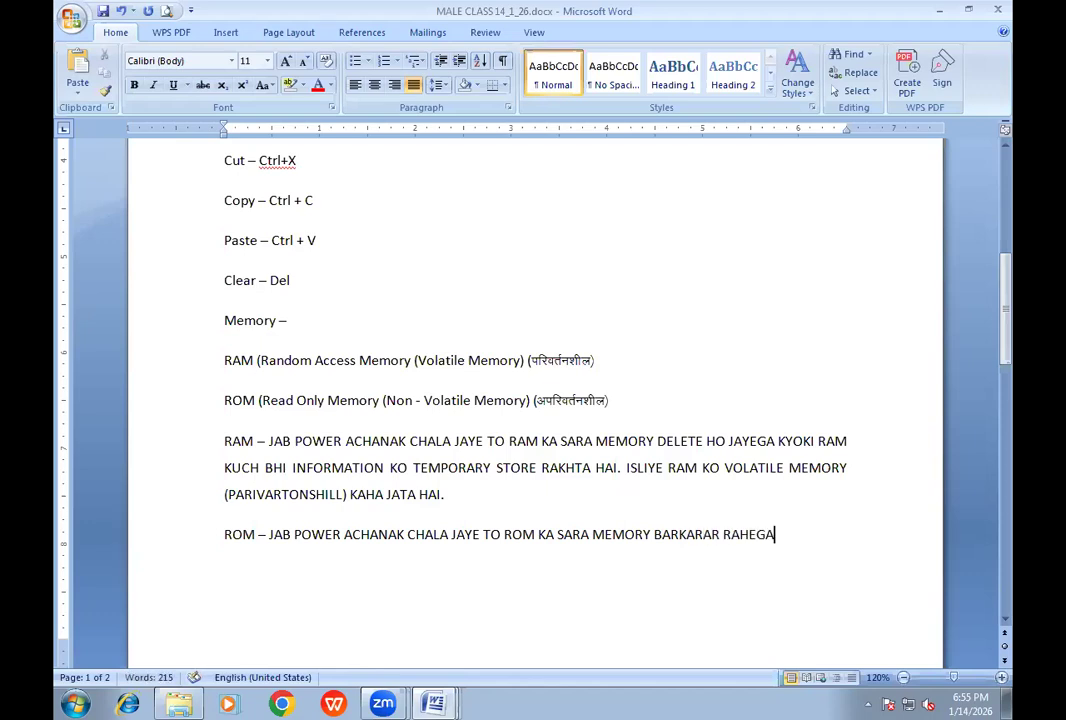
Step: Add the reason "KYOKI ROM PERMANENT MEMORY HOTA" to the end of the ROM paragraph
type(" KYOKI")
type("ROM ")
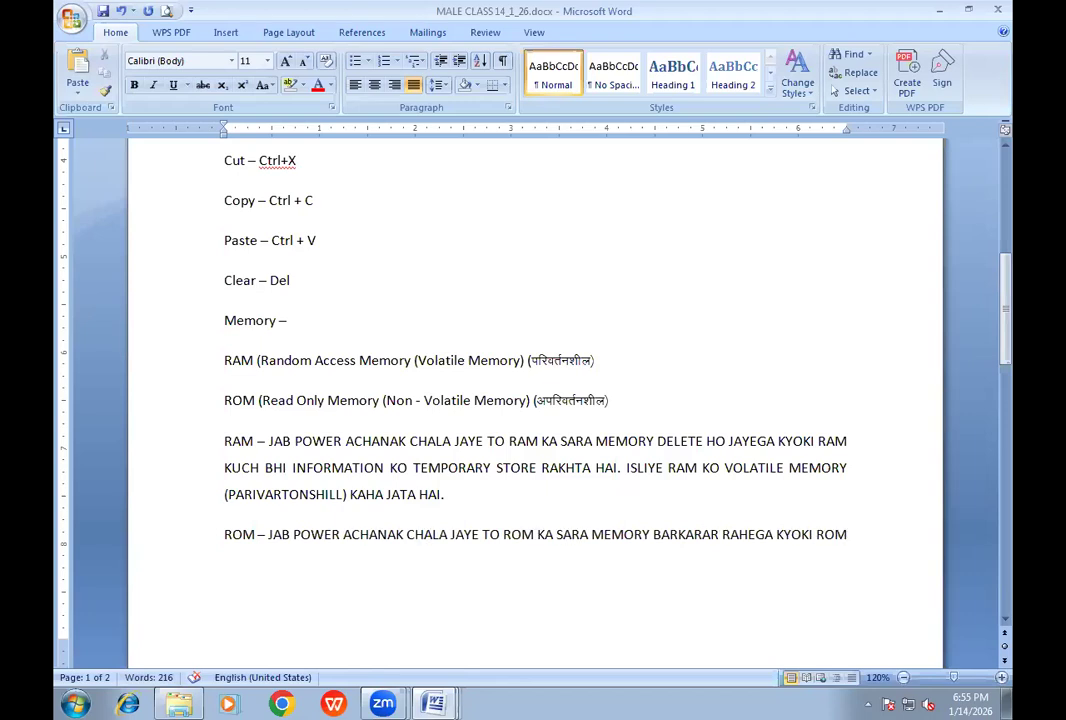
type("PERMANENT ME")
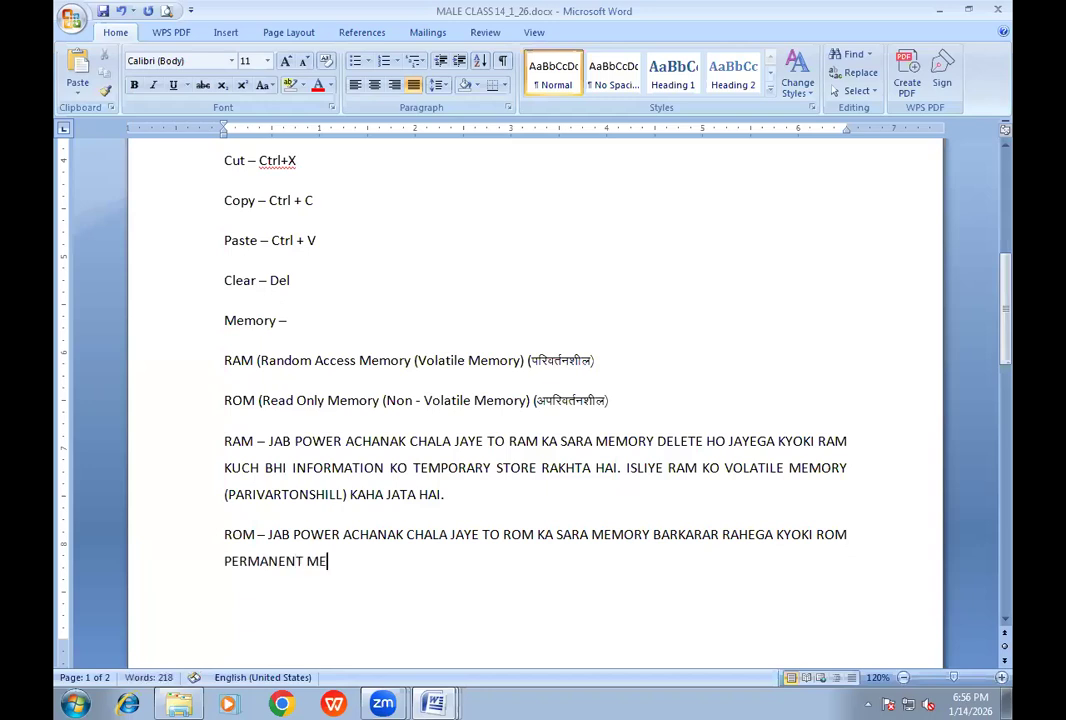
type("MORY HOTA")
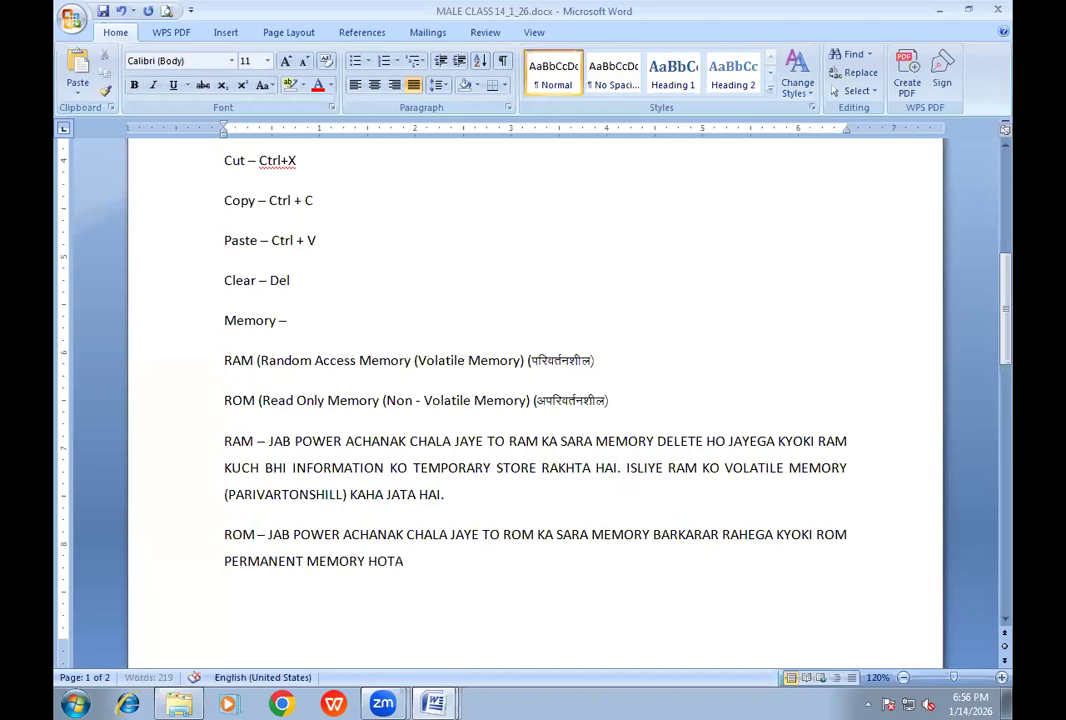
Step: Continue the ROM paragraph with "HAI . ISKA KAAM SARE INPUT OR OUTPUT DEVICES KO CHECK KARNE KA HAI"
type(" HAI . ISKA K")
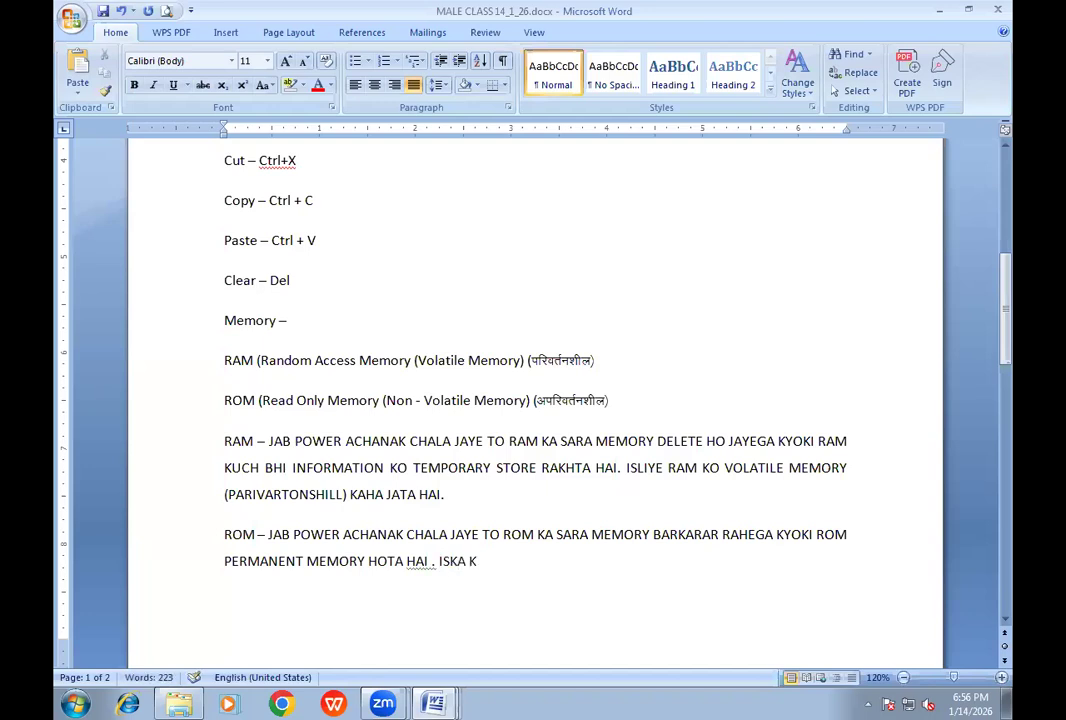
type("AAM SARE INPUT OR OU")
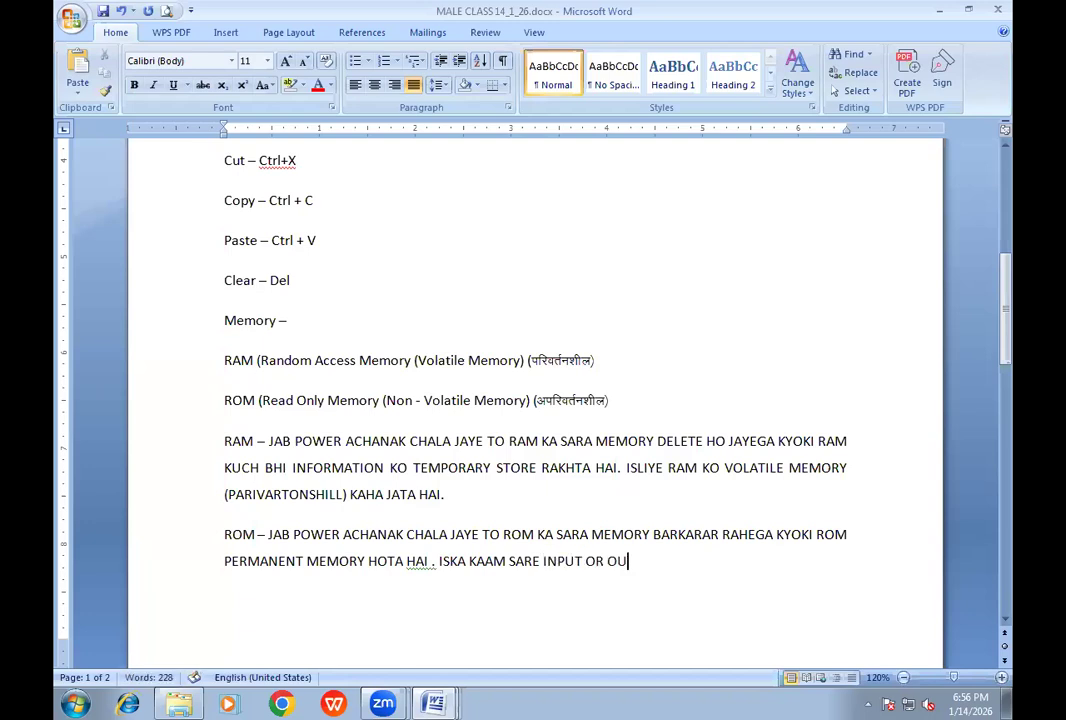
type("TPUT DEVI")
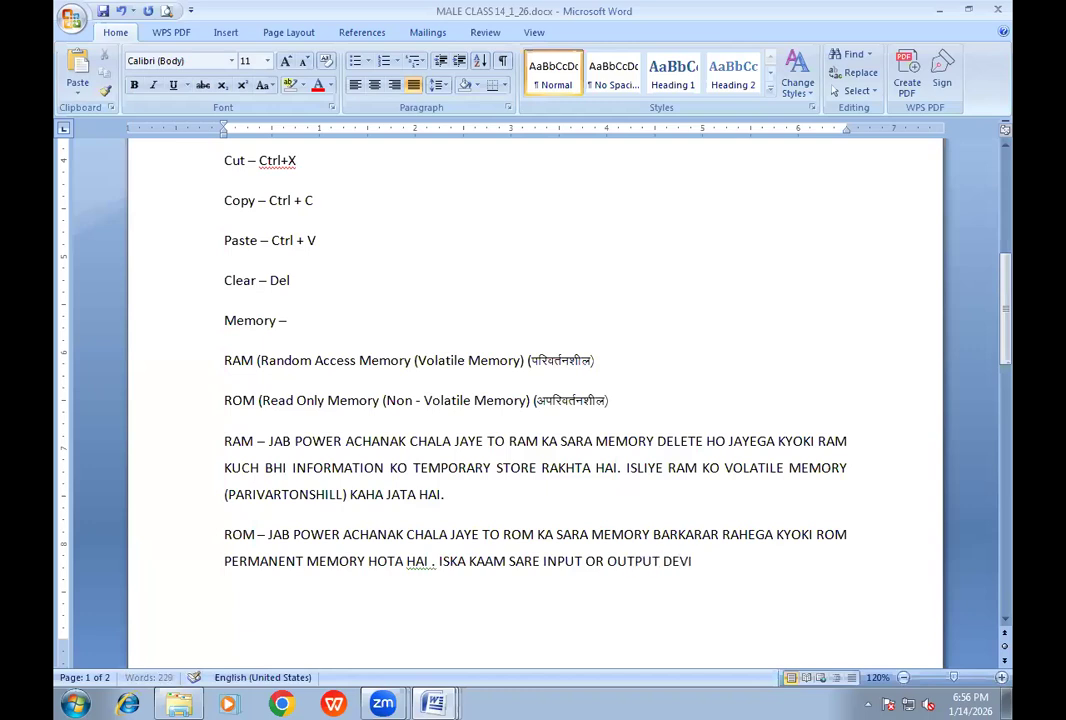
type("CES KO CHEK")
key("BackSpace")
type("CK")
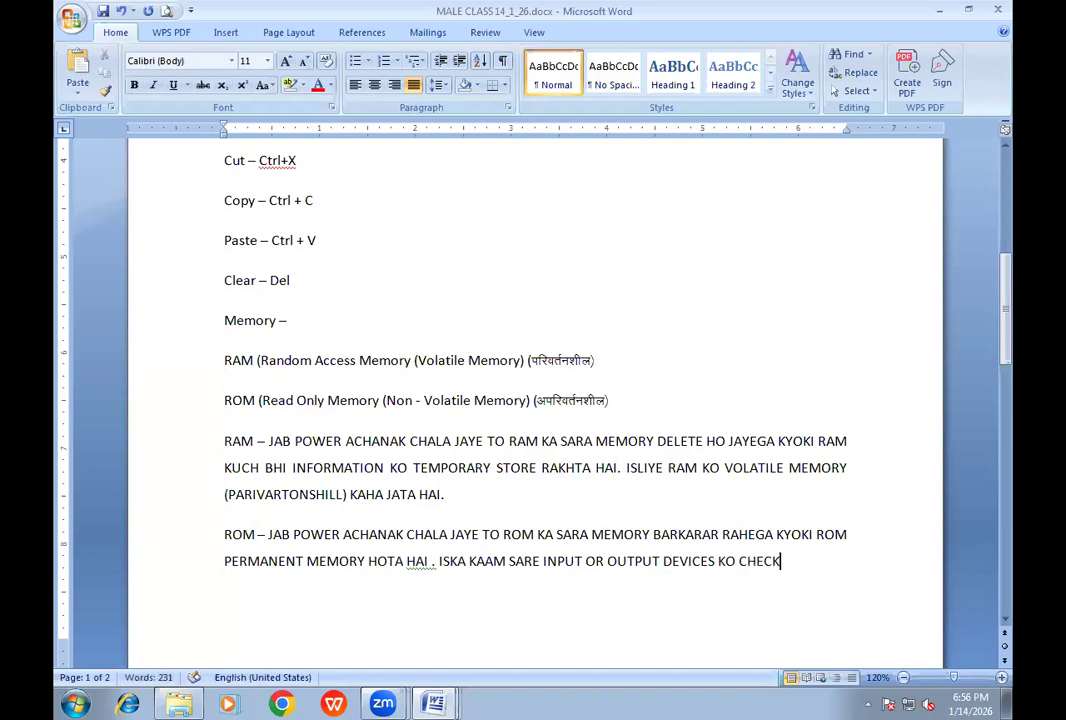
type(" KARNE KA HAI")
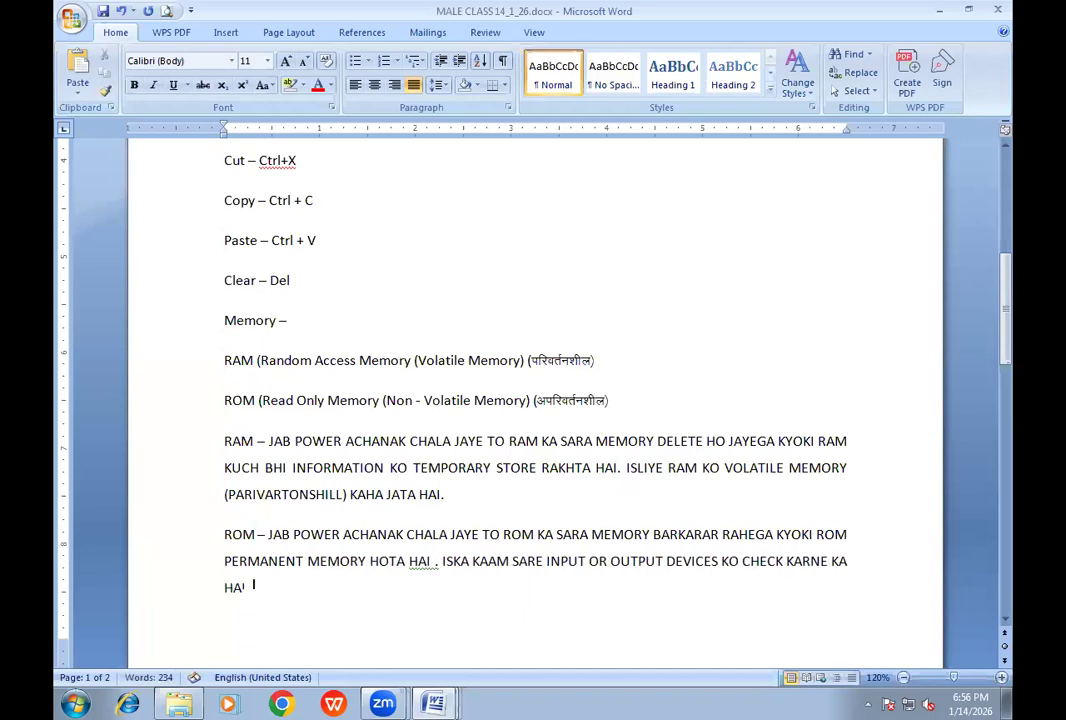
Step: End that sentence with a period and add "ROM MOTHERBOARD ME MANUFACTURING KE SAMAY HI INBUILT KAR DIYA JATA HAI." to the ROM paragraph
scroll(471, 511, "down", 3)
type("I.  R")
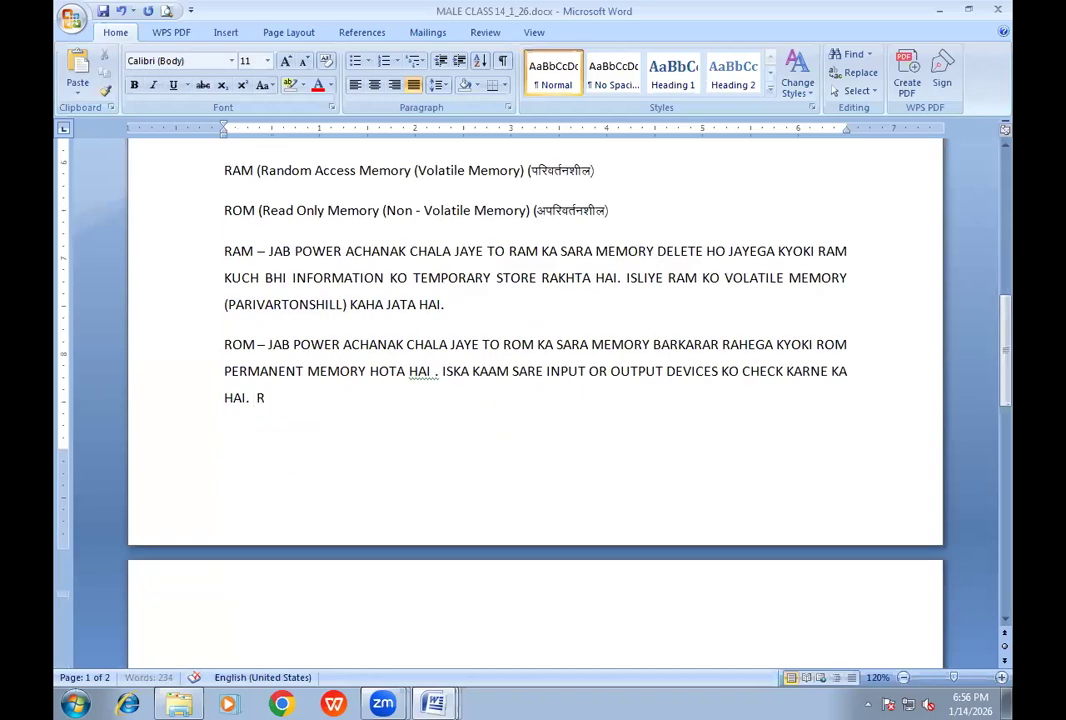
type("OM MOTH")
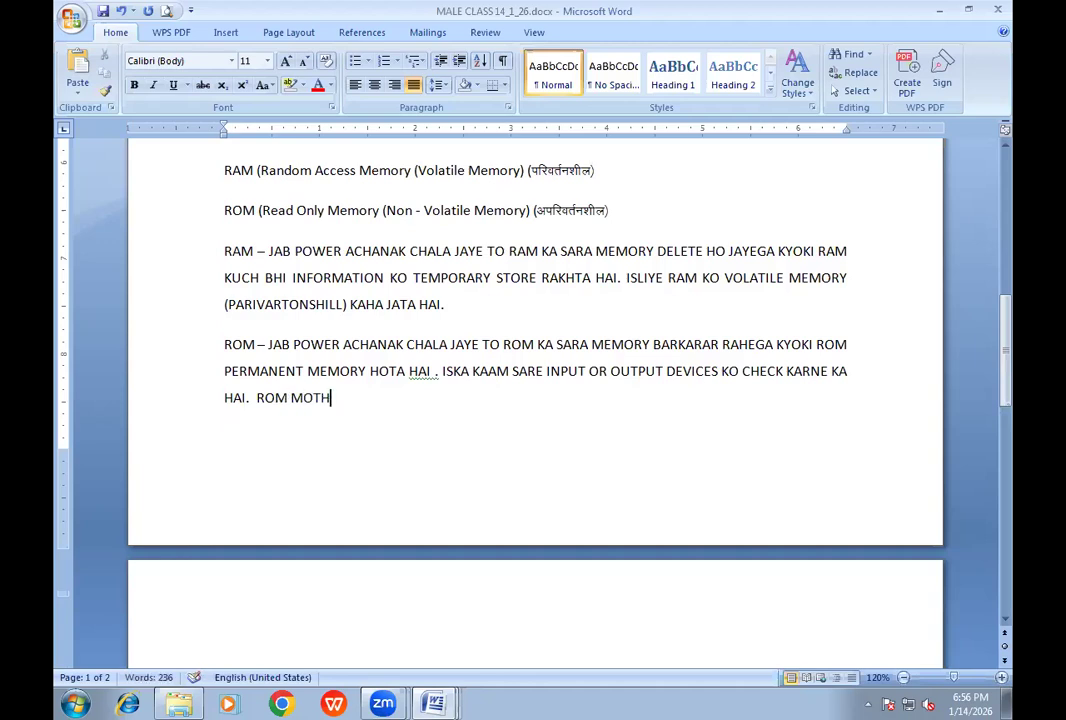
type("ERBOARD M")
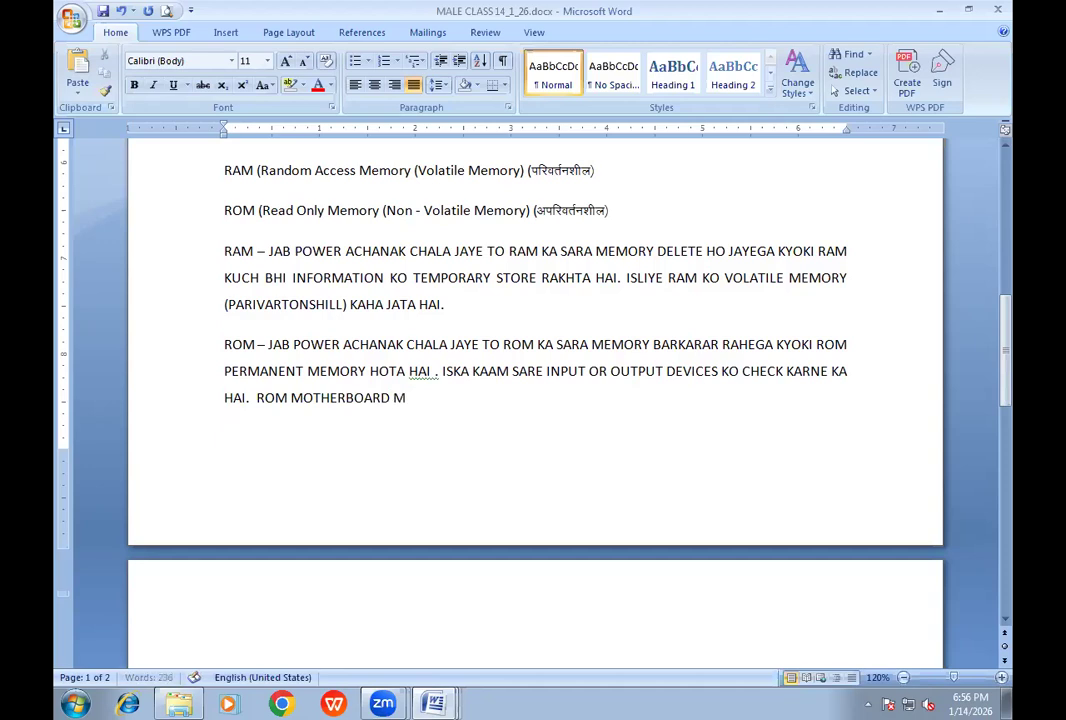
type("E MANU")
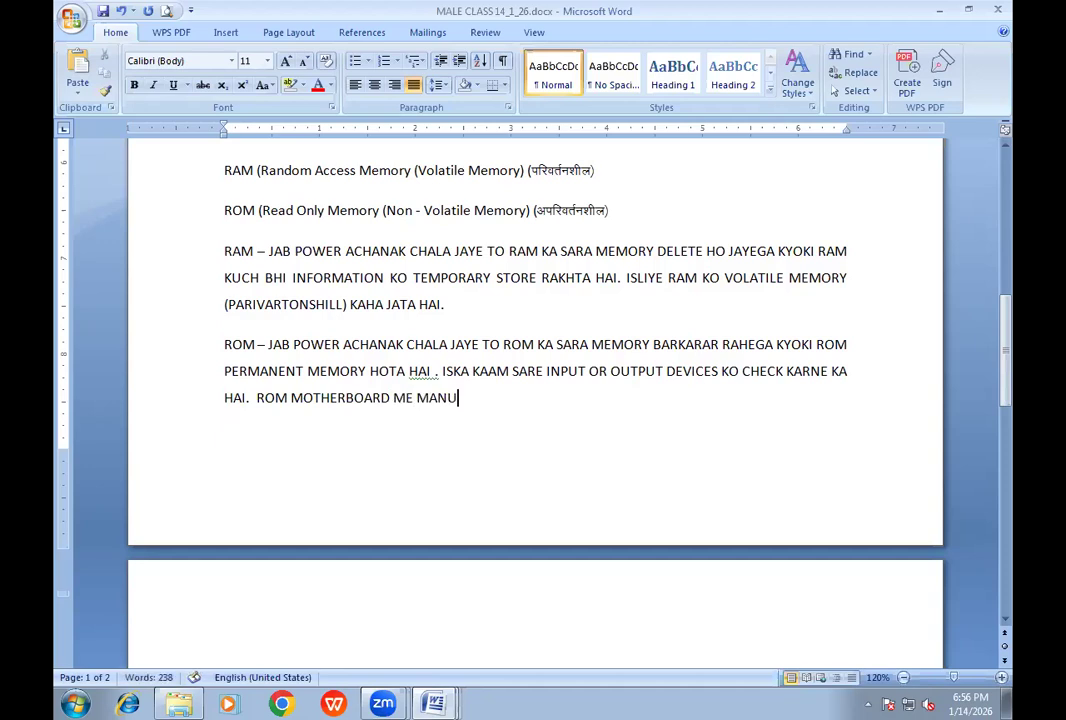
type("FACTURING KE SAMAY HI IN")
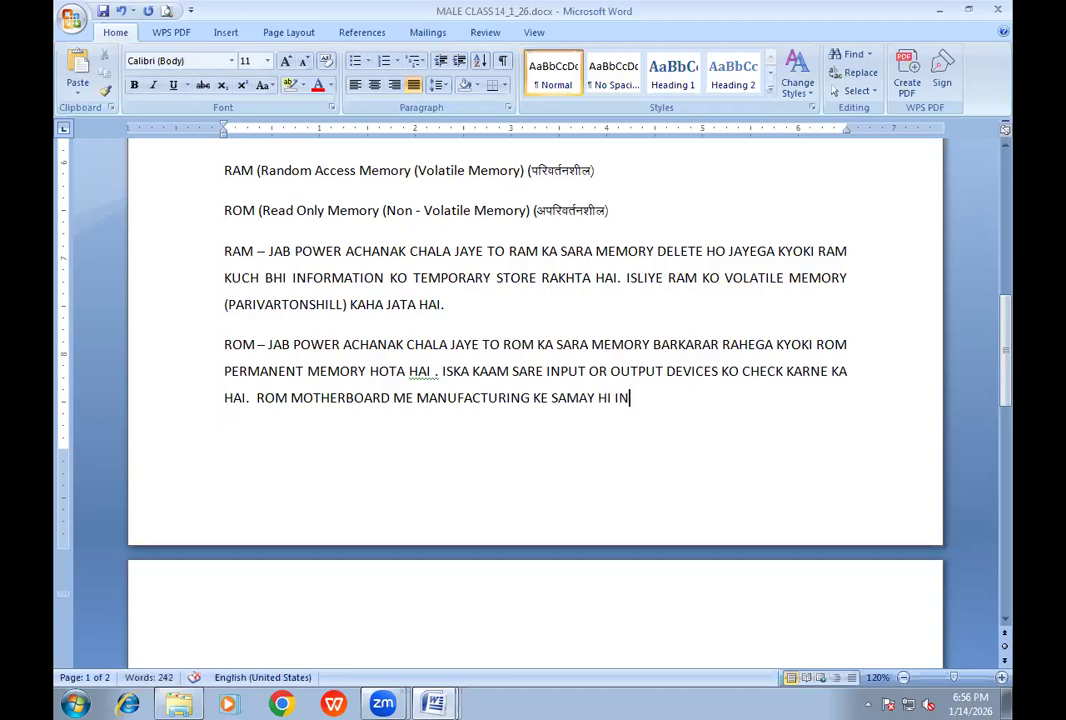
scroll(464, 512, "up", 1)
type("B")
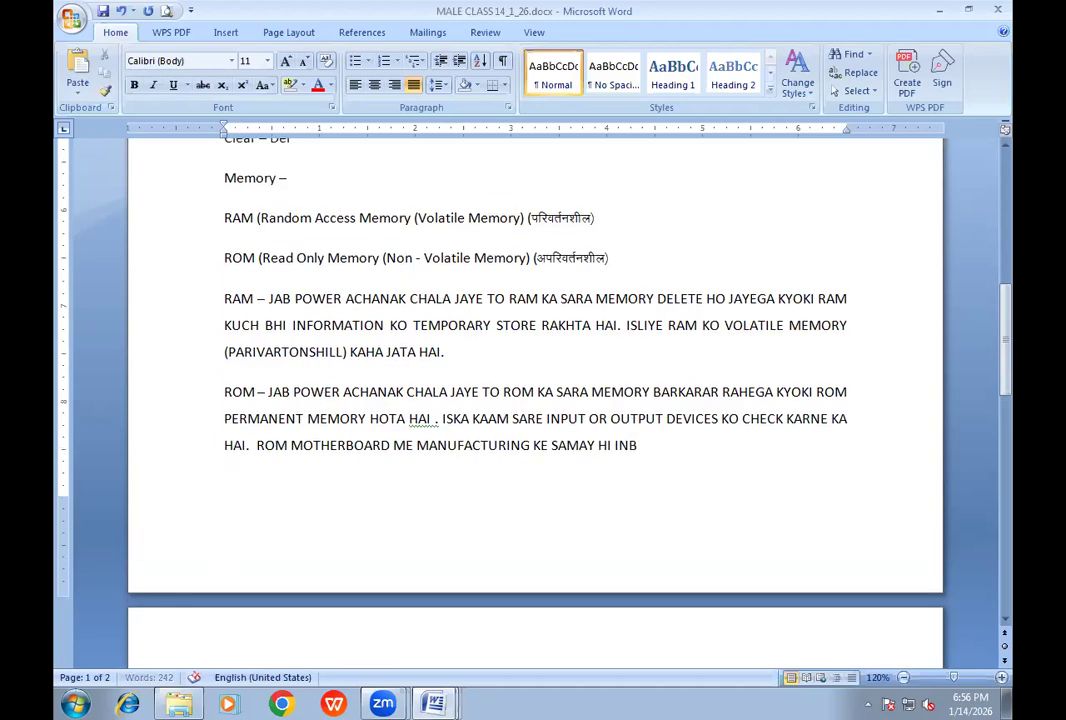
type("UILT KAR DIYA")
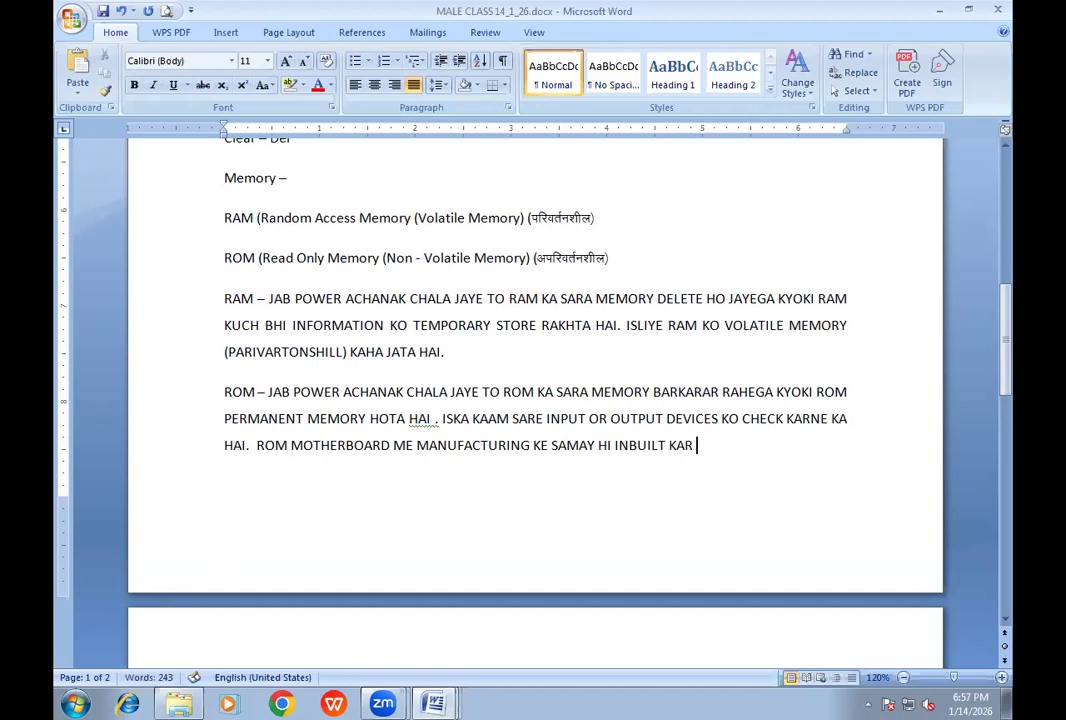
type(" JATA HAI.")
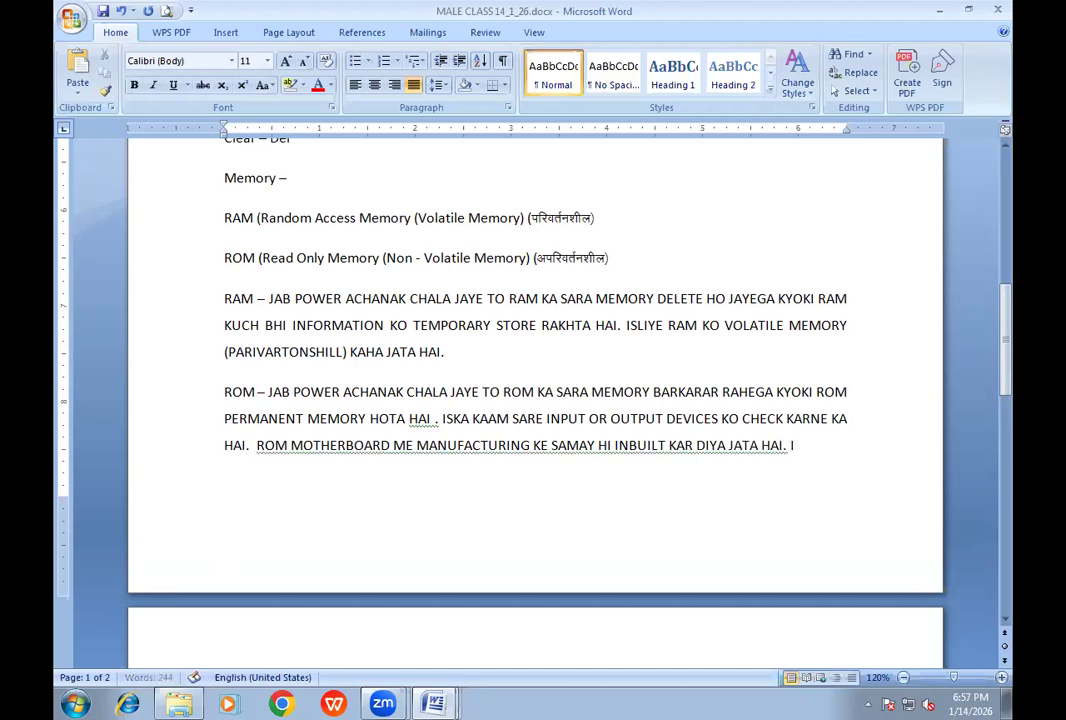
Step: End the ROM paragraph with "ISLIYE ROM KO NON-VOLATILE MEMORY (APARIVARTONSHIL) KAHA JATA HAI."
type("SLIYE ROM")
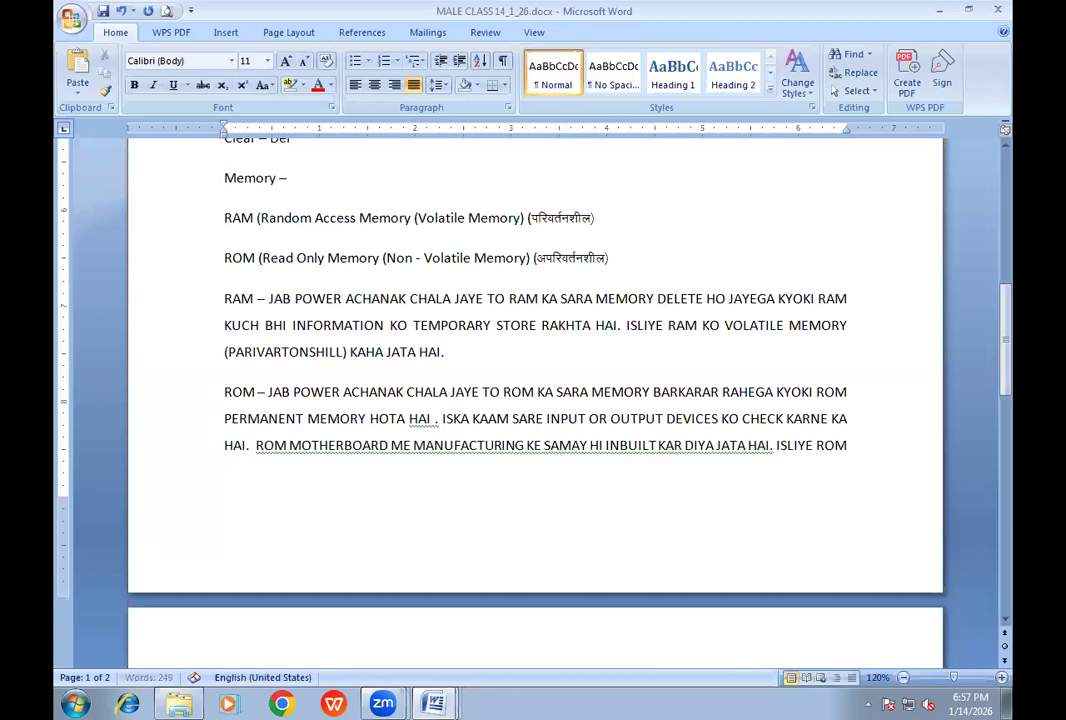
type(" KO NON-VO")
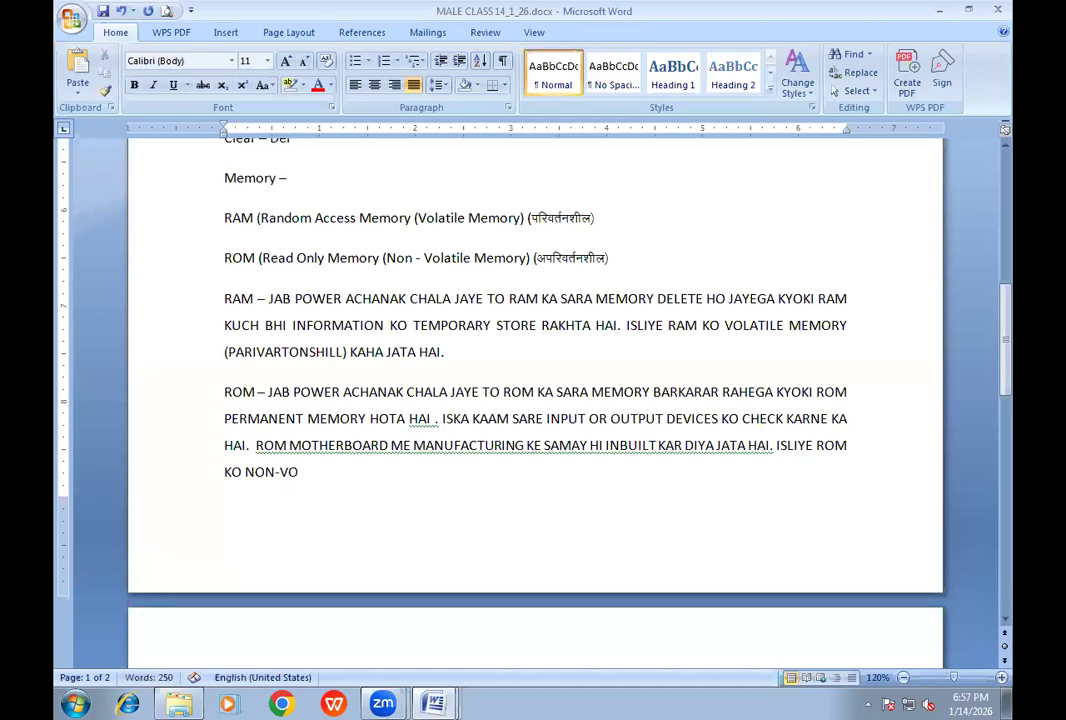
type("LATILE MEMORY (A")
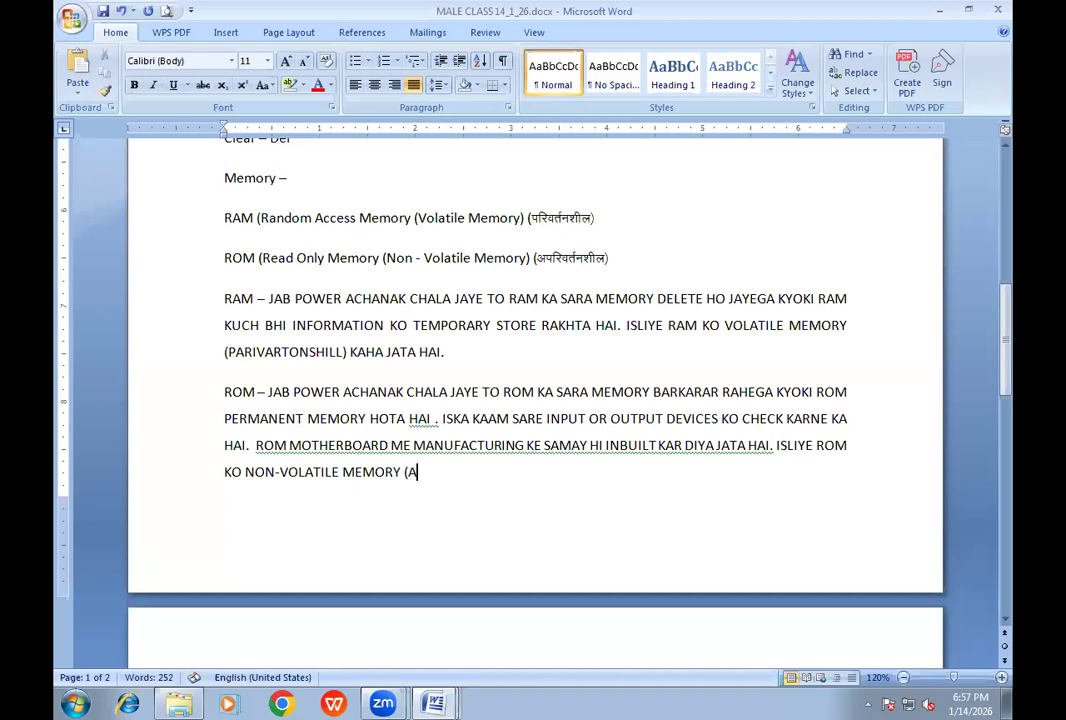
type("PARIVARTON")
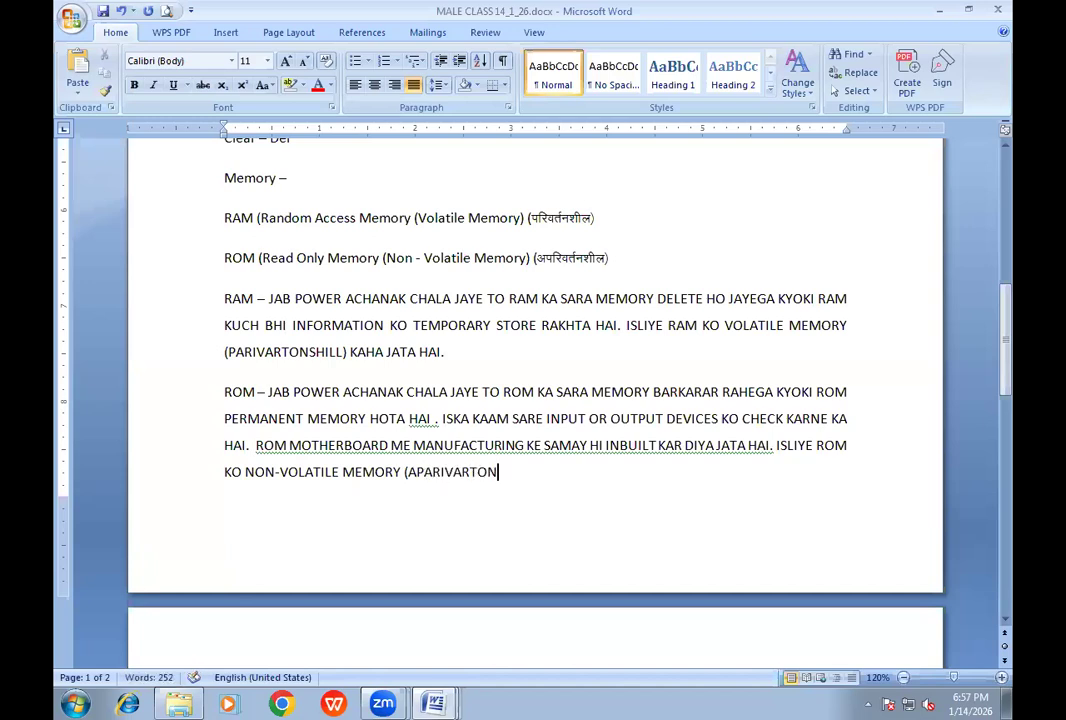
type("SHIL")
key("BackSpace")
type(") KATA")
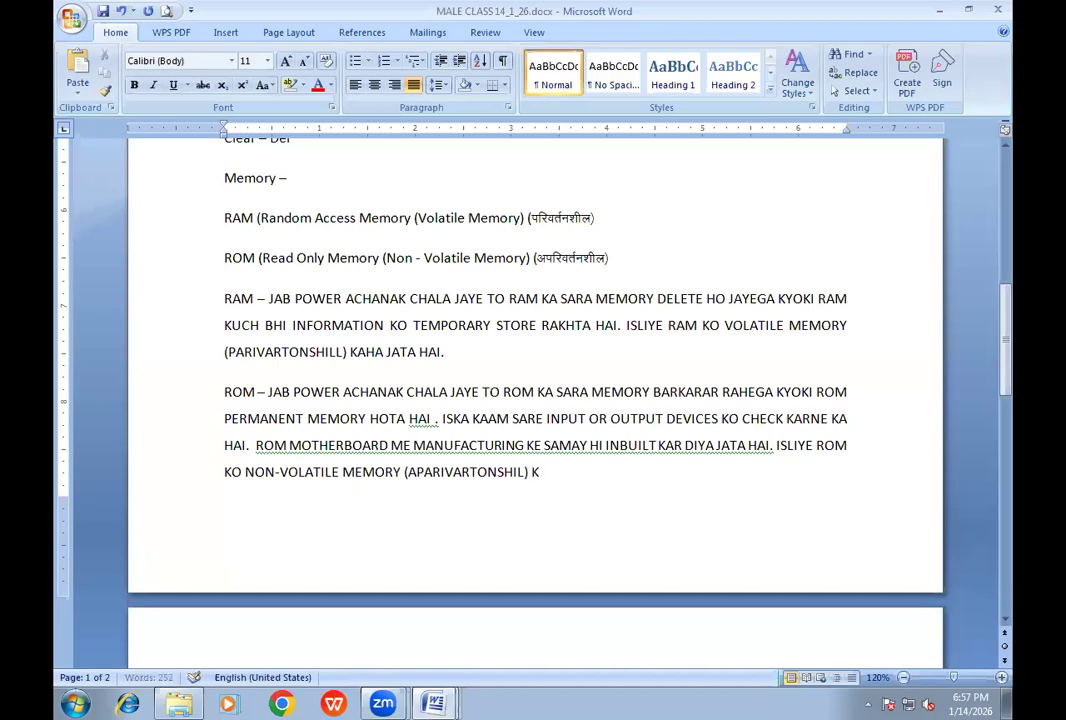
key("BackSpace")
key("BackSpace")
type("HA JATA HAI.")
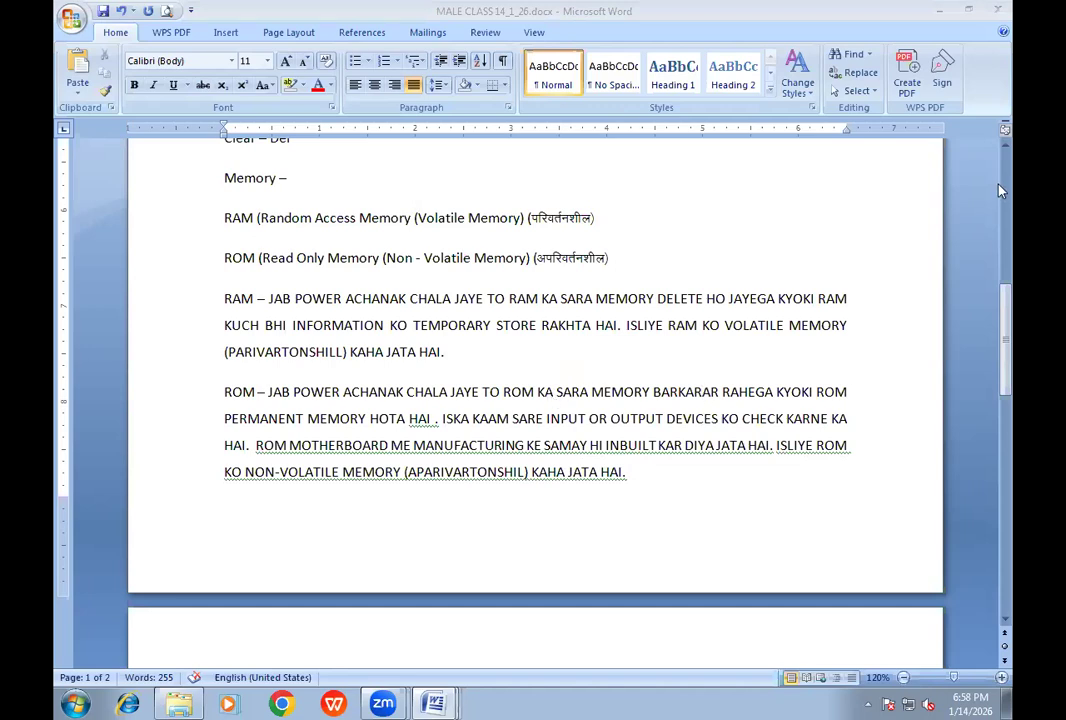
Step: Review the finished RAM and ROM paragraphs, highlighting each one, along with the command shortcuts listed above them
left_click(487, 299)
left_click(644, 476)
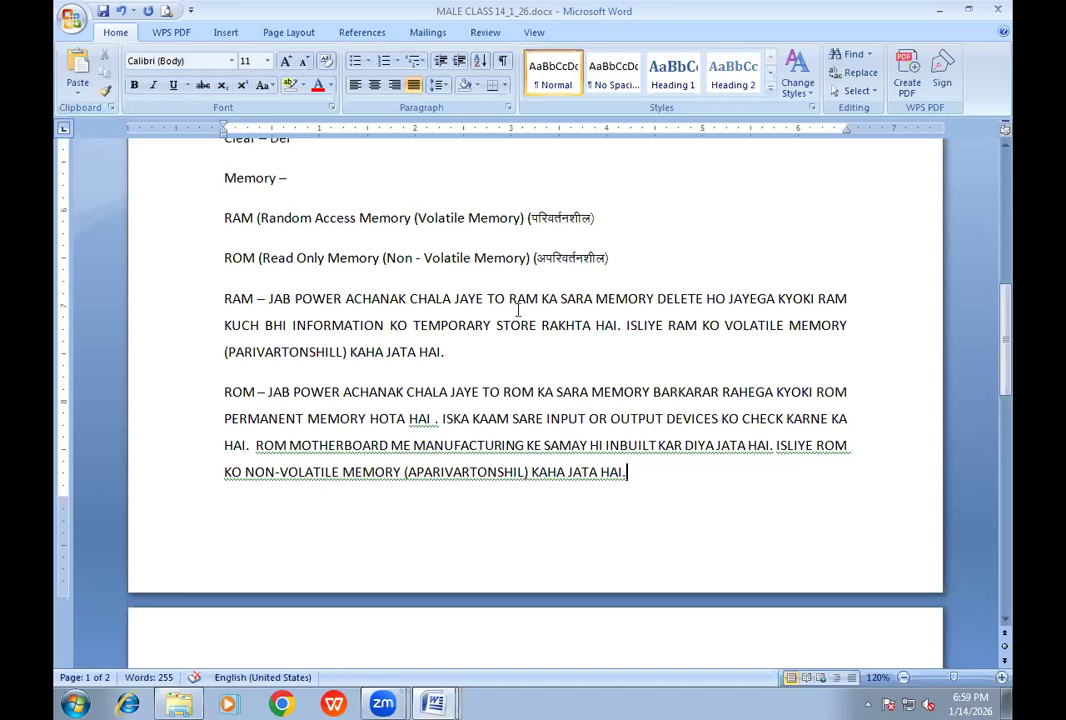
left_click_drag(642, 473, 214, 393)
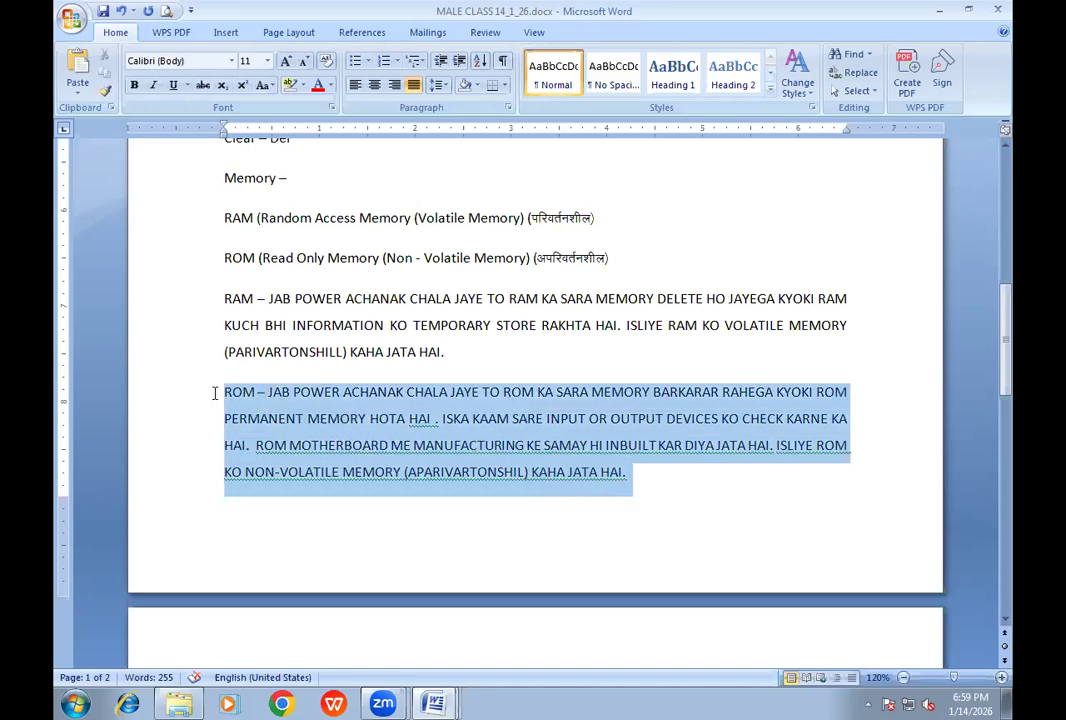
left_click_drag(446, 353, 226, 300)
left_click(274, 328)
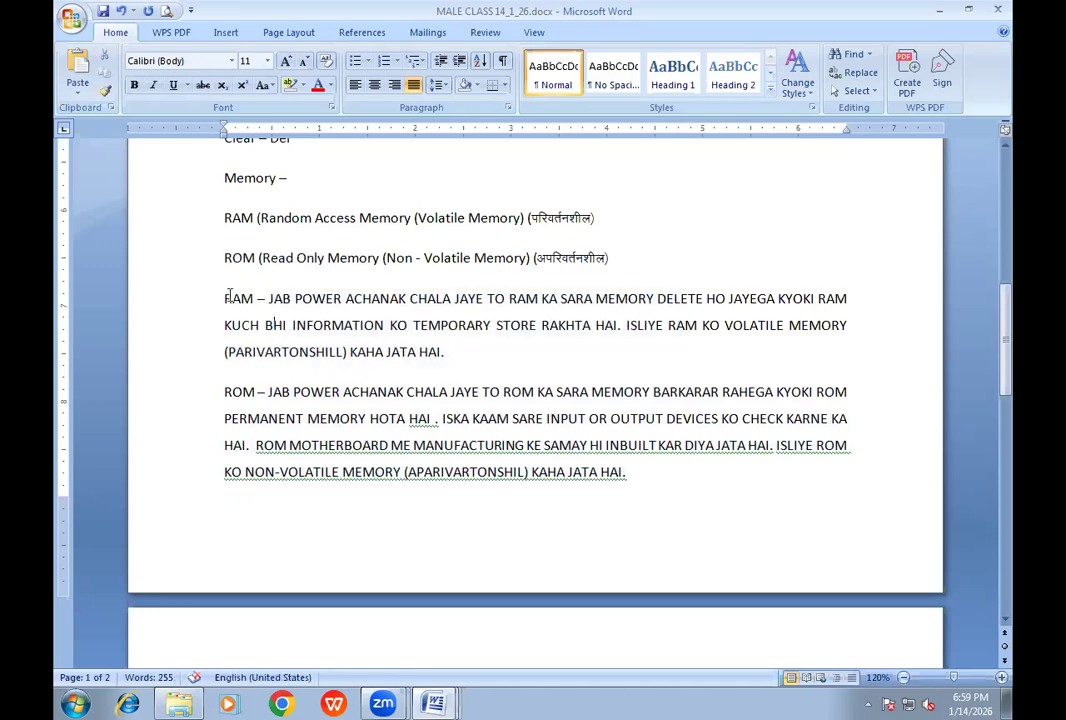
left_click_drag(228, 296, 451, 353)
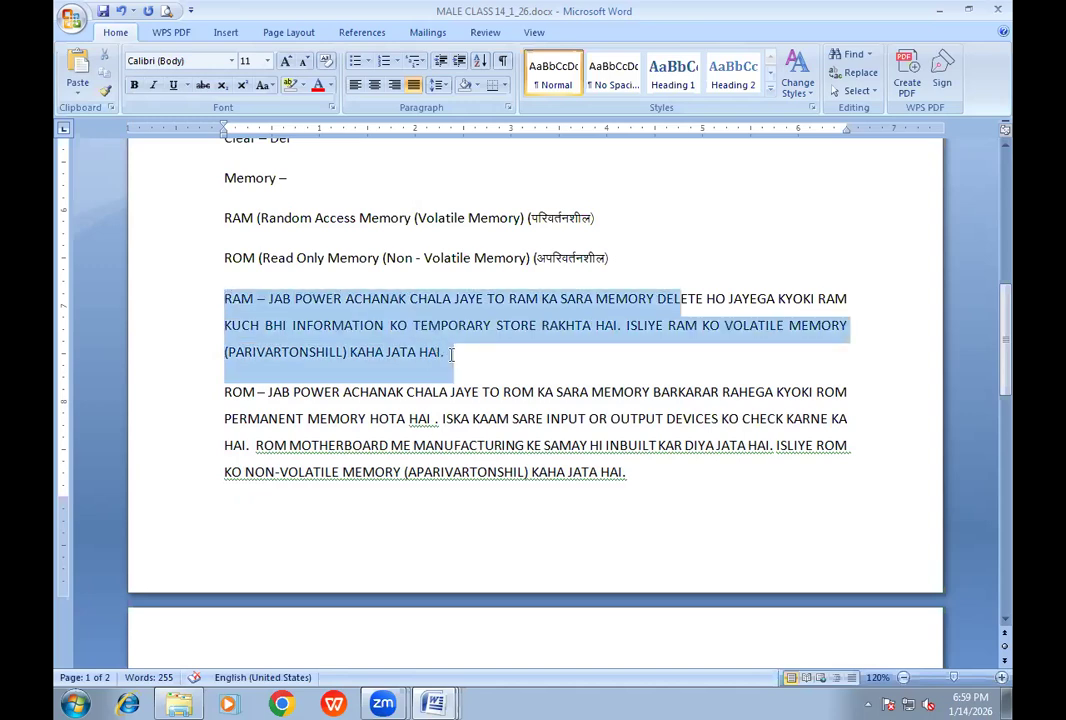
left_click(329, 418)
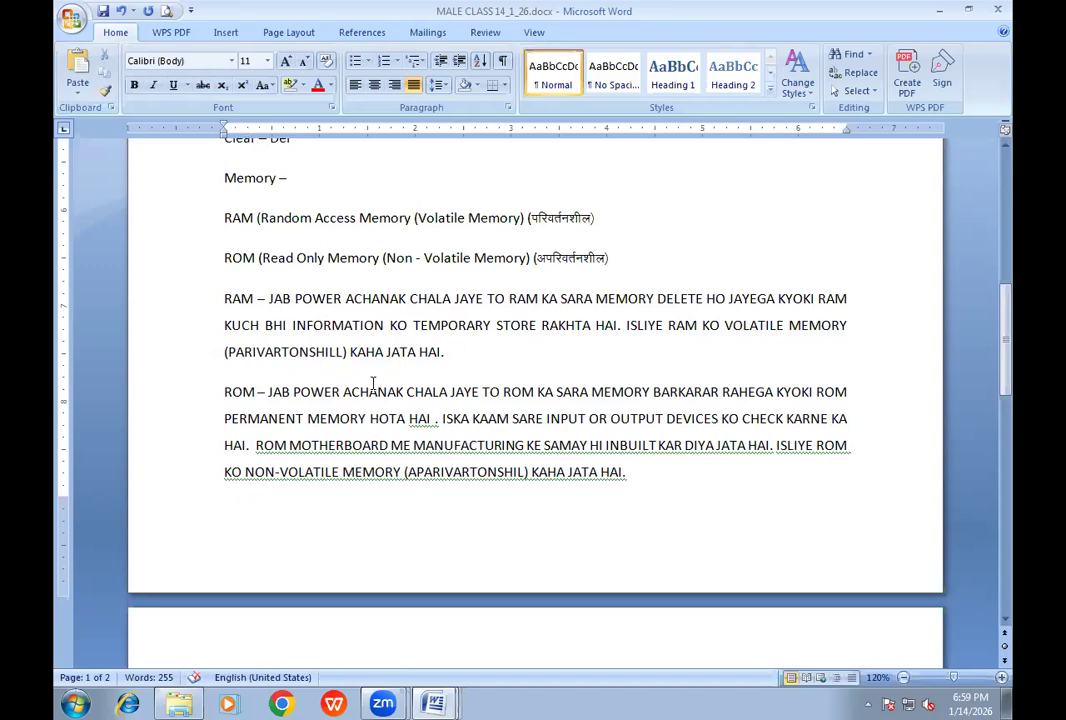
scroll(373, 383, "up", 3)
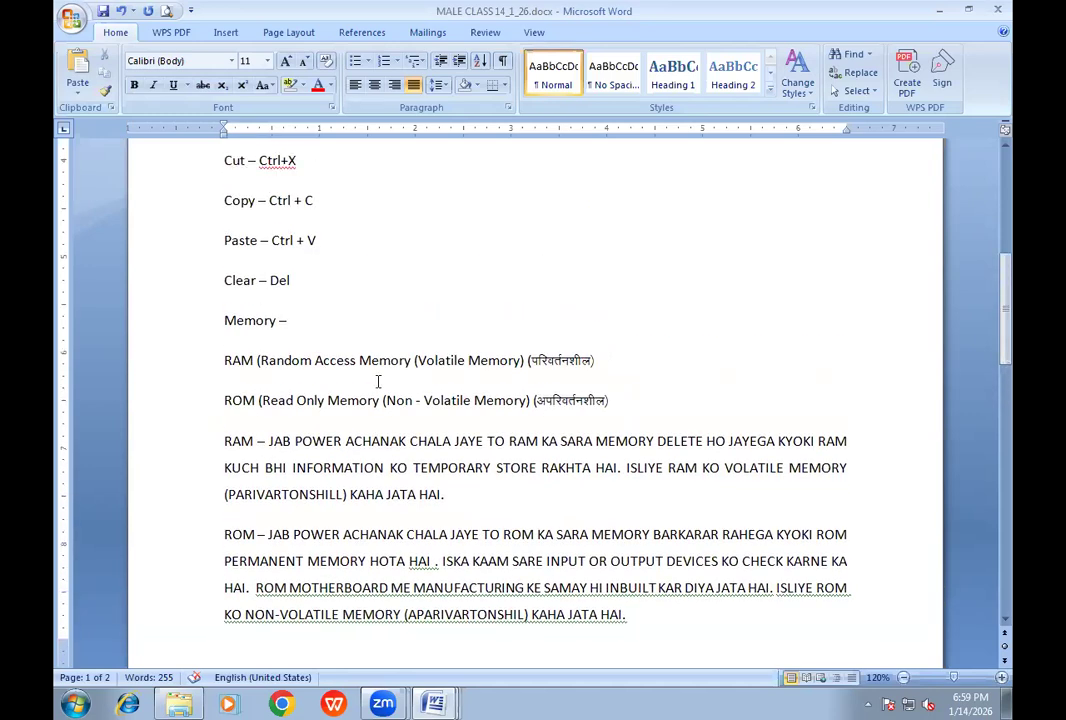
scroll(375, 381, "up", 1)
scroll(376, 381, "down", 4)
scroll(377, 383, "up", 4)
Step: Replace the sample sentence on page two with the practice text "RAM SITA GITA"
scroll(377, 383, "down", 14)
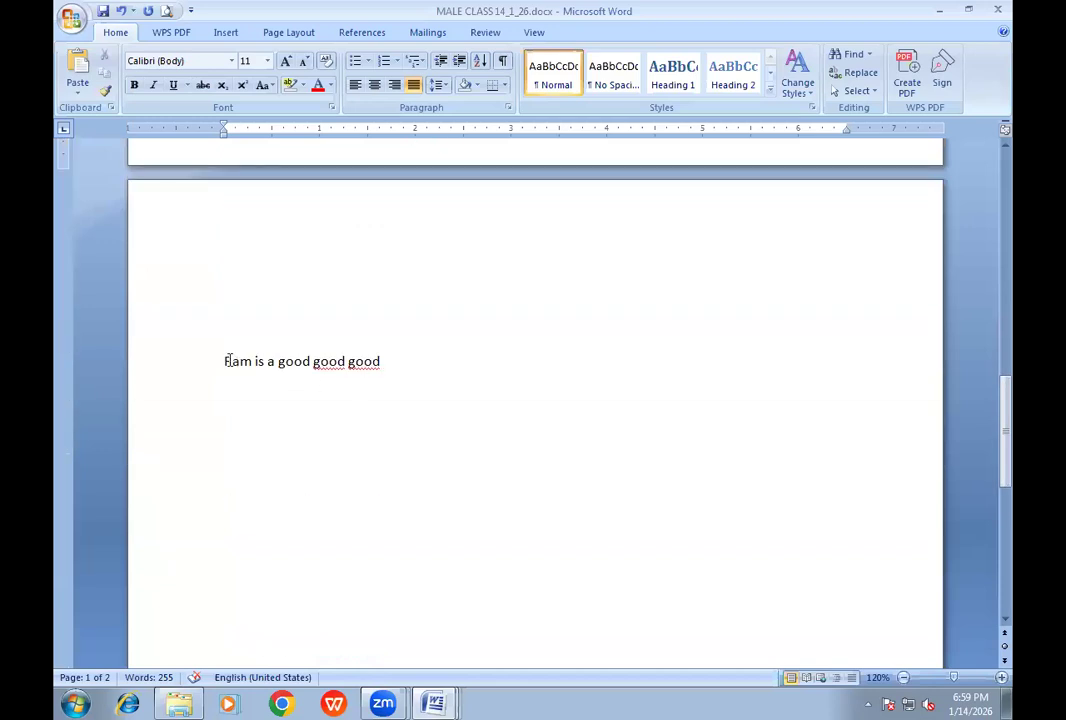
left_click(226, 361)
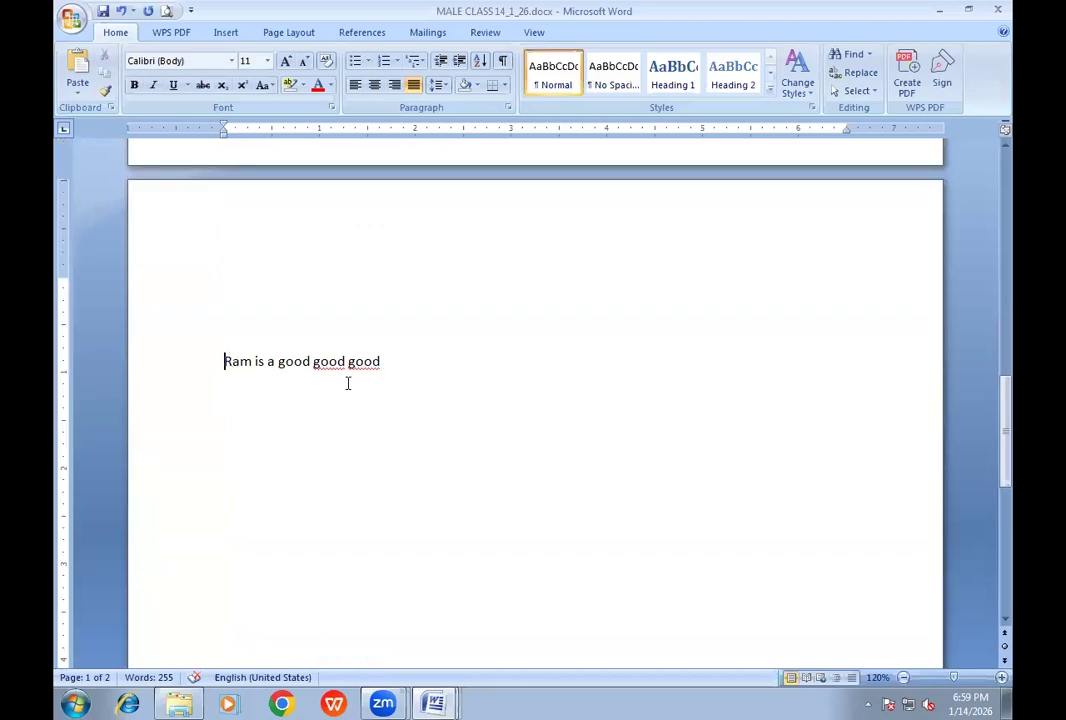
left_click(214, 364)
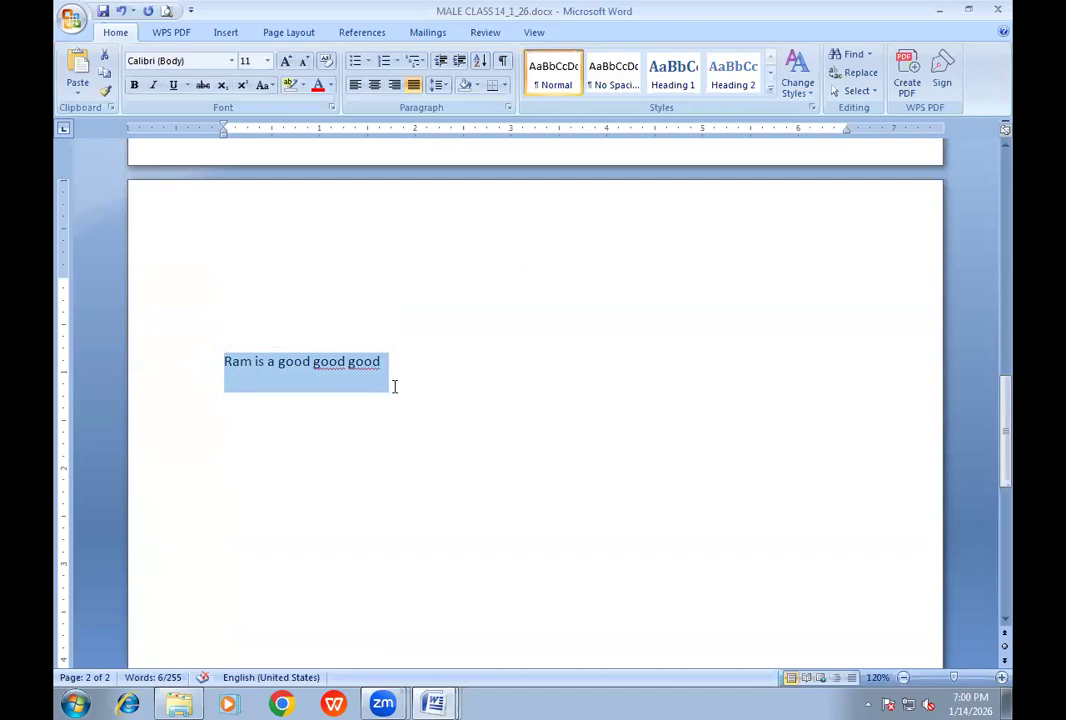
left_click_drag(400, 384, 231, 393)
key("BackSpace")
type("RAM ")
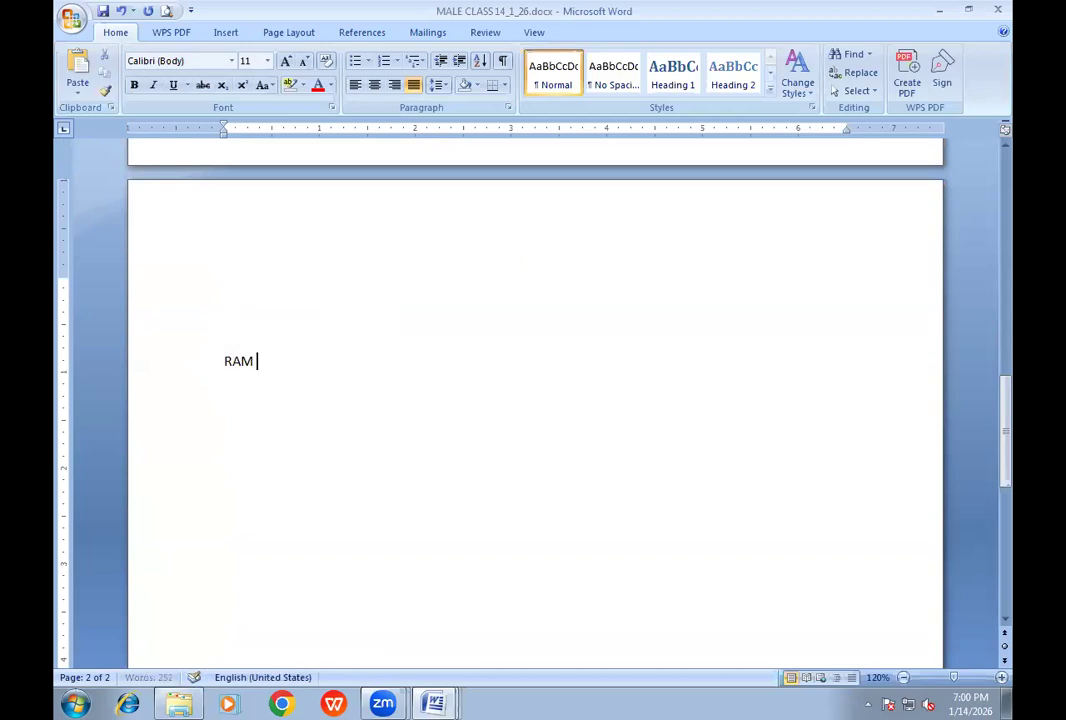
type(" SITA GITA")
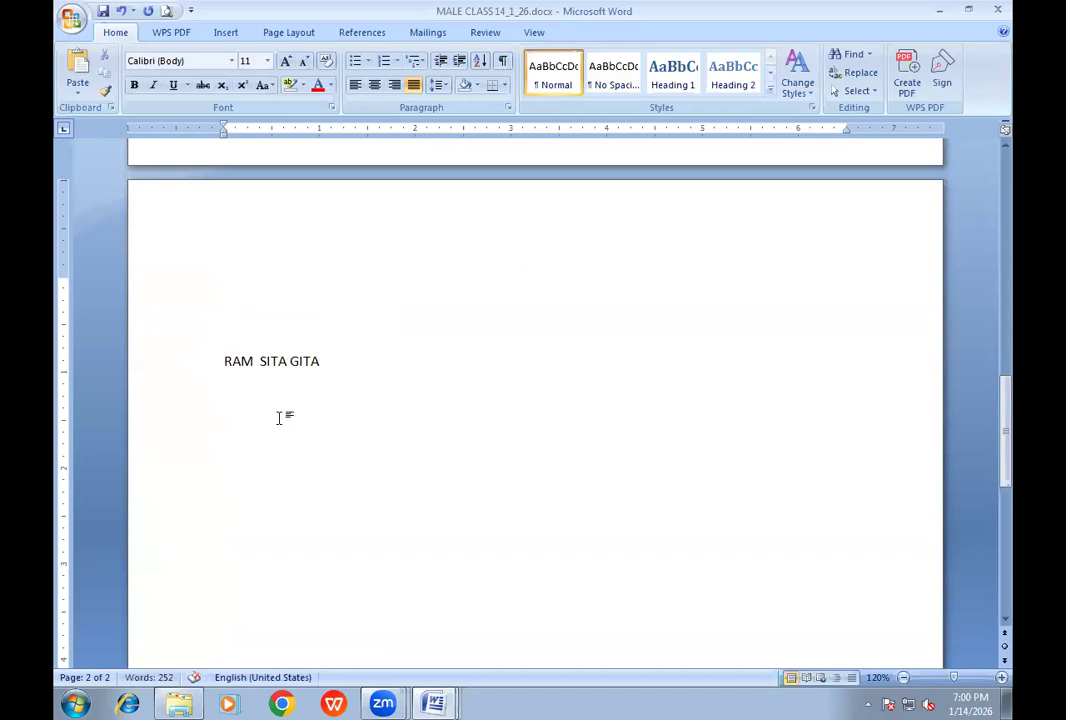
Step: Cut the word RAM from the practice line and paste it back at the start of the line
scroll(279, 418, "up", 6, "ctrl")
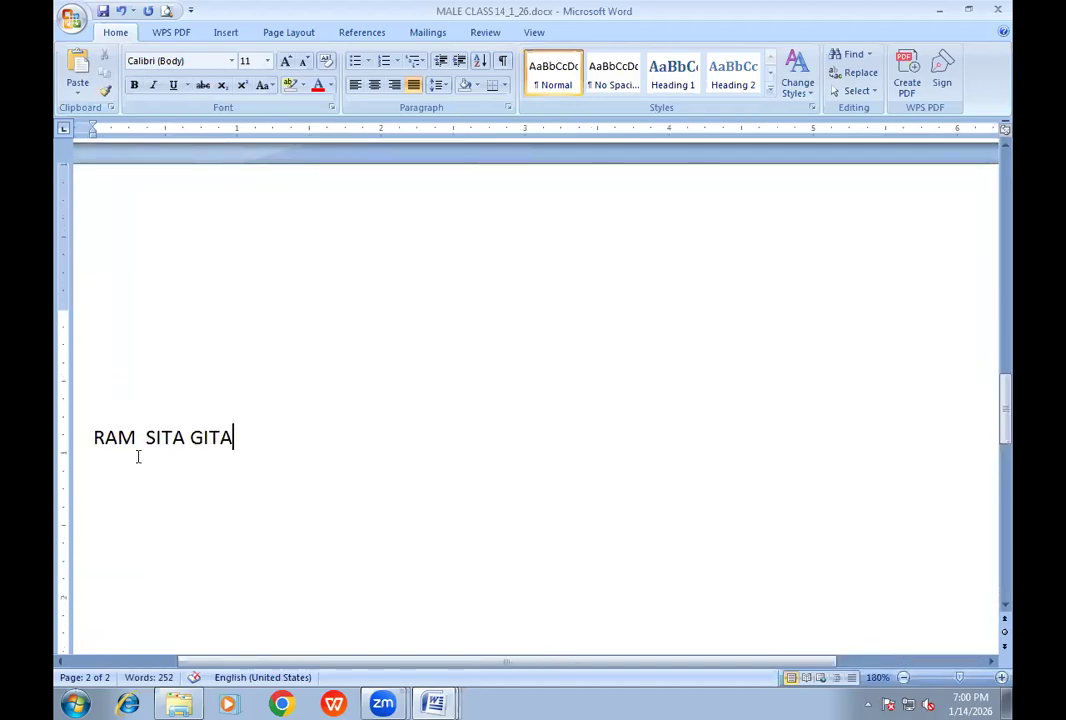
left_click_drag(137, 452, 88, 452)
key("super+c")
scroll(88, 452, "up", 1, "ctrl")
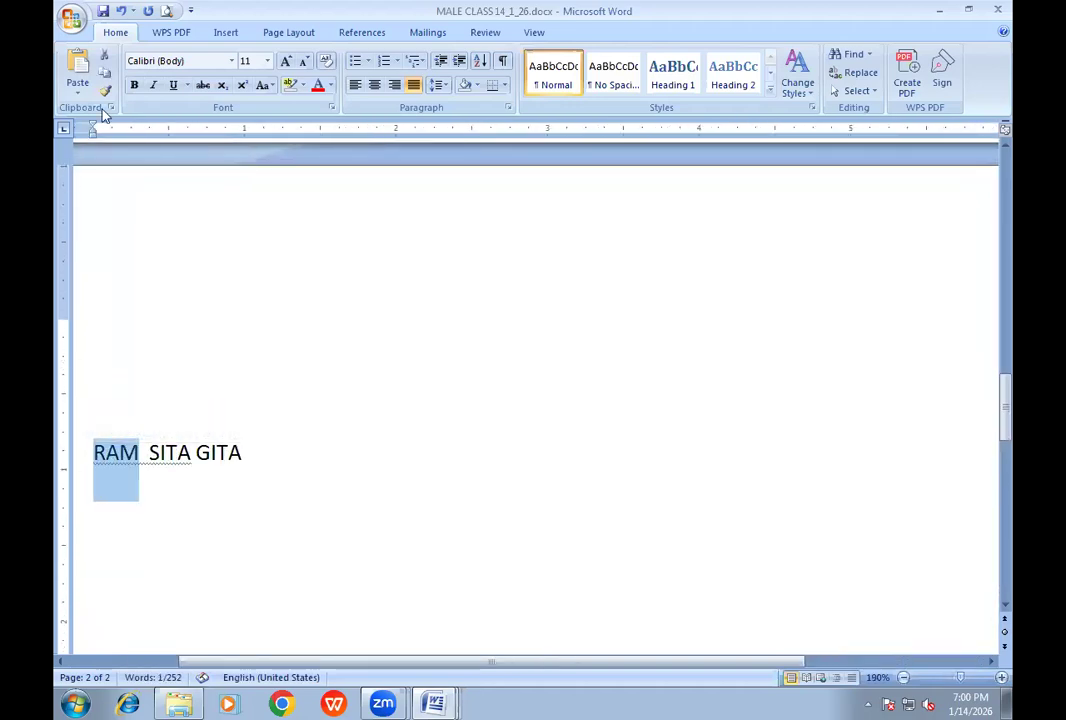
left_click(104, 54)
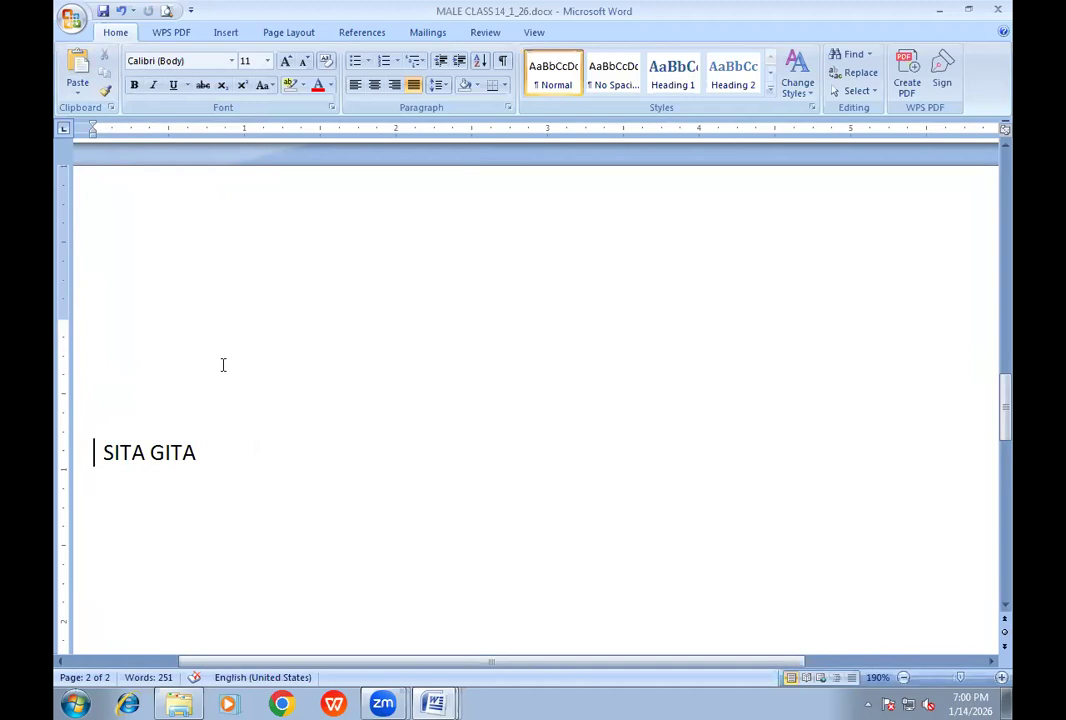
left_click(78, 67)
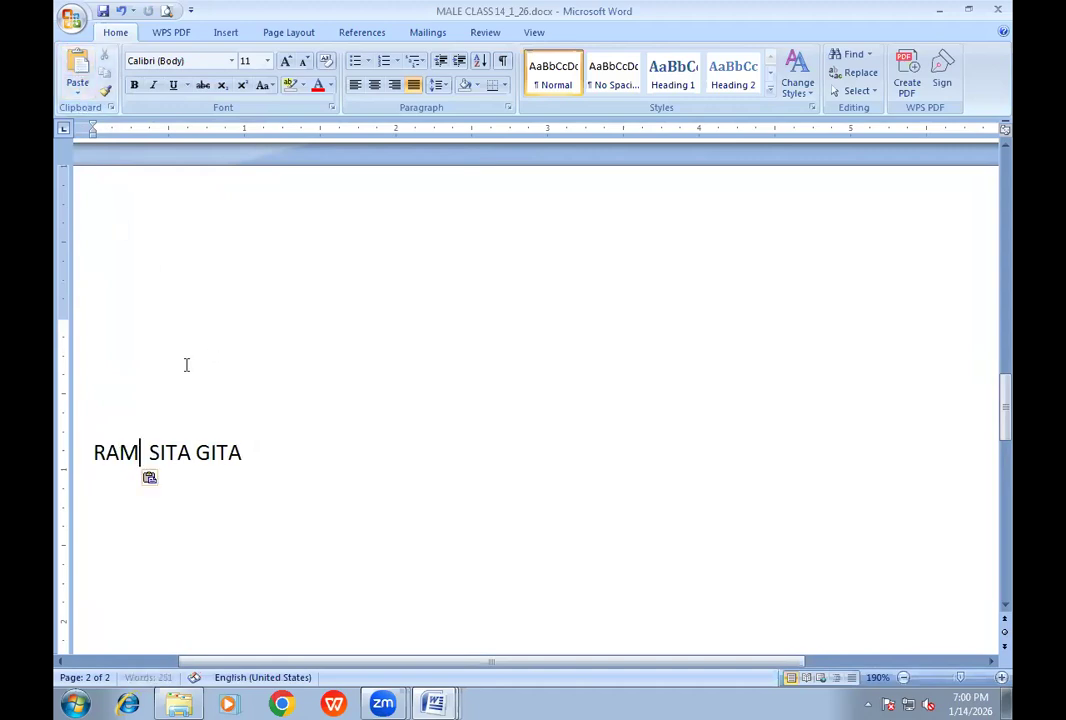
Step: Copy the word SITA and paste it at the end of the practice line
left_click_drag(145, 450, 191, 448)
key("super+c")
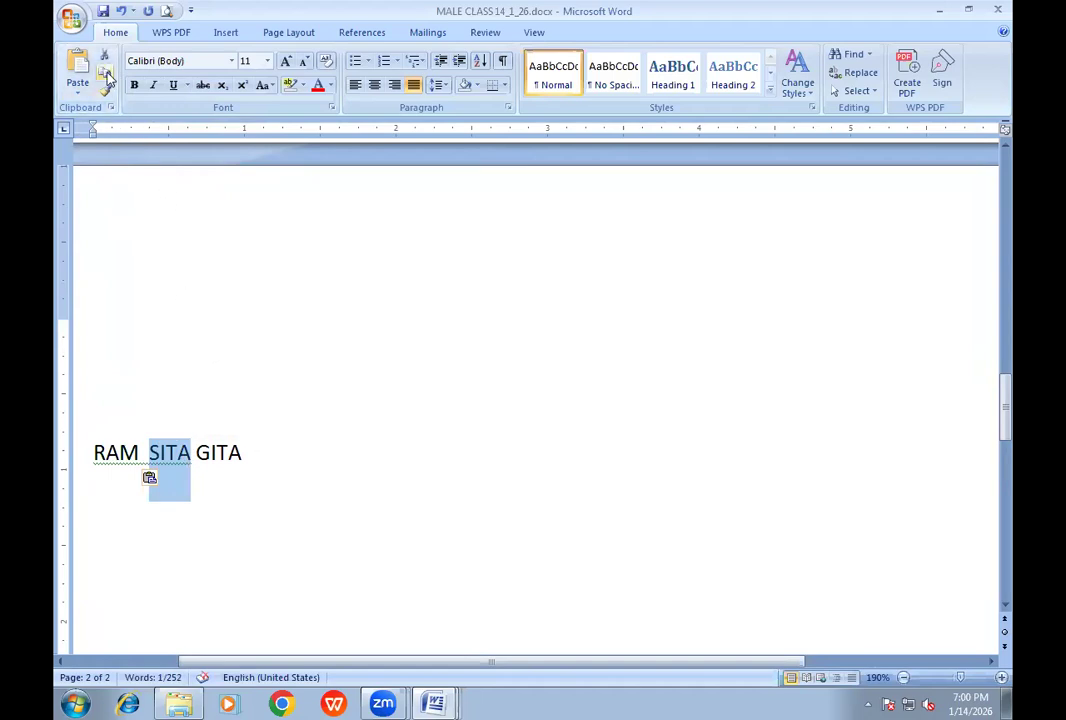
left_click(259, 451)
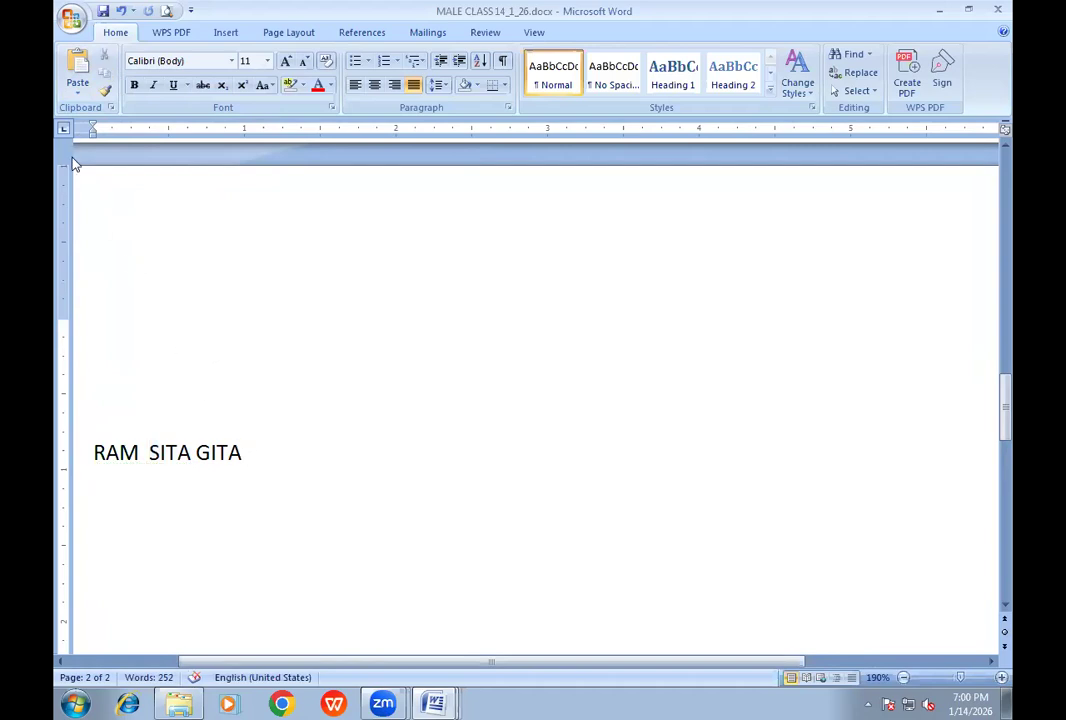
left_click(77, 66)
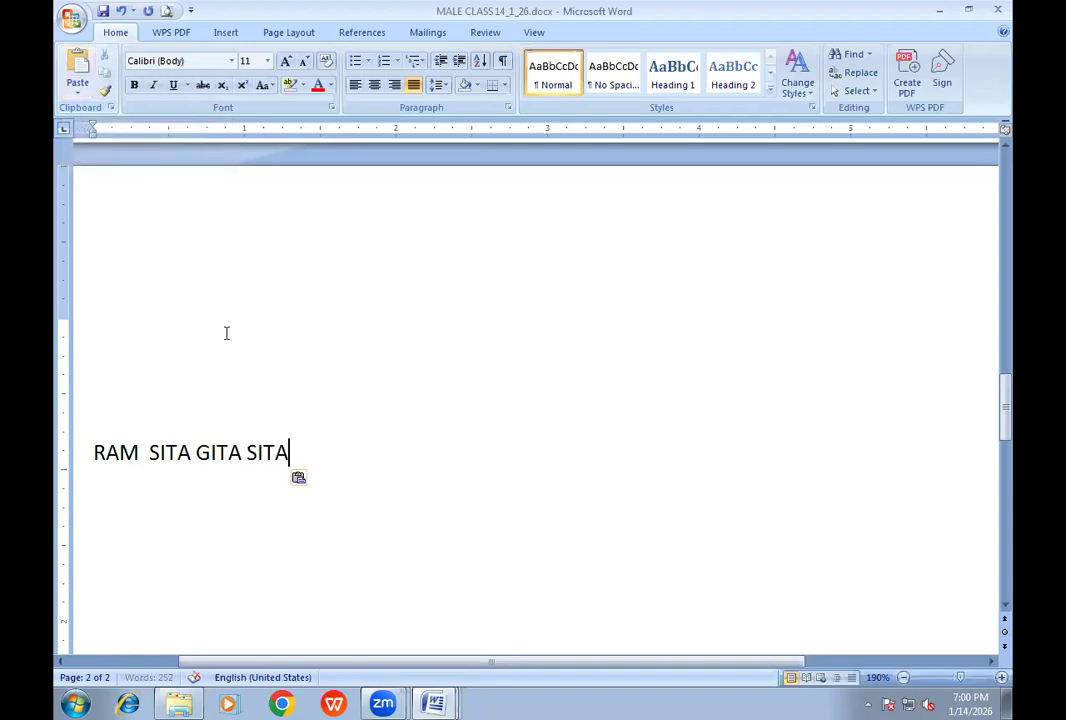
Step: Delete the word GITA from the practice line and paste SITA in its place
left_click_drag(242, 453, 199, 452)
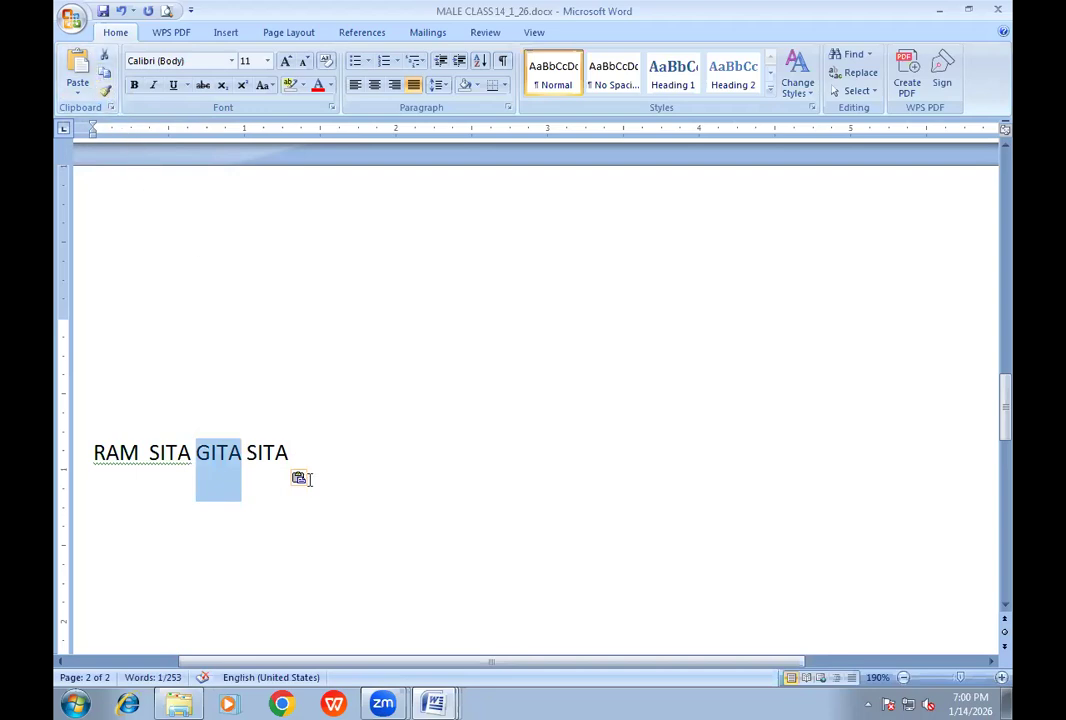
key("Delete")
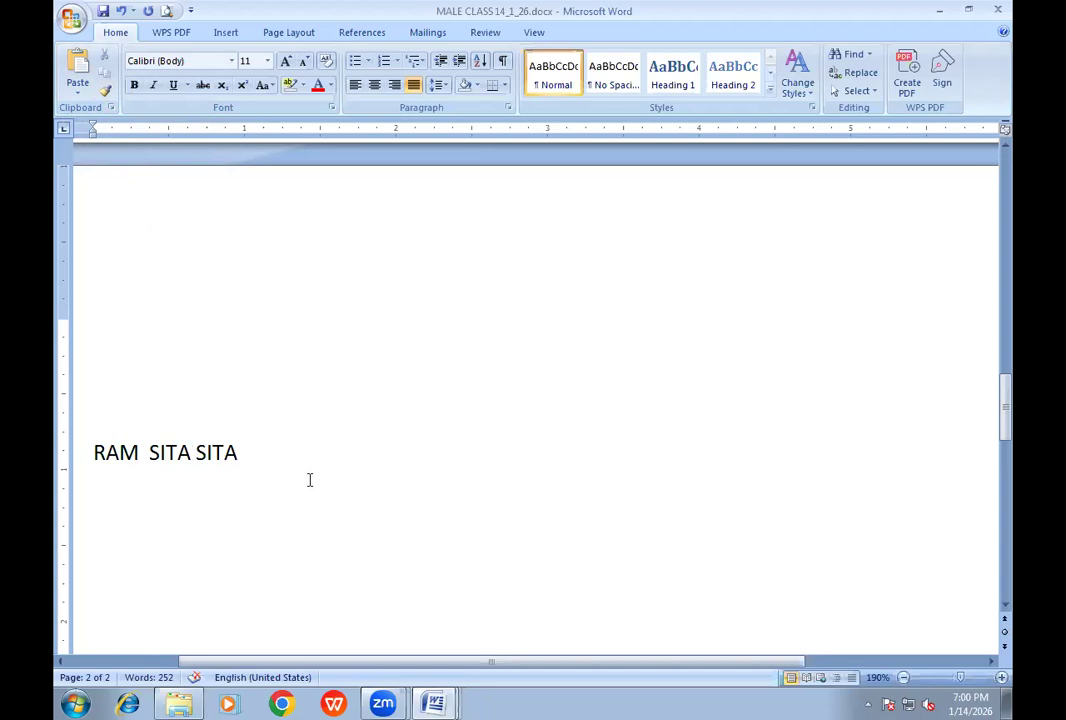
left_click(195, 453)
left_click(77, 68)
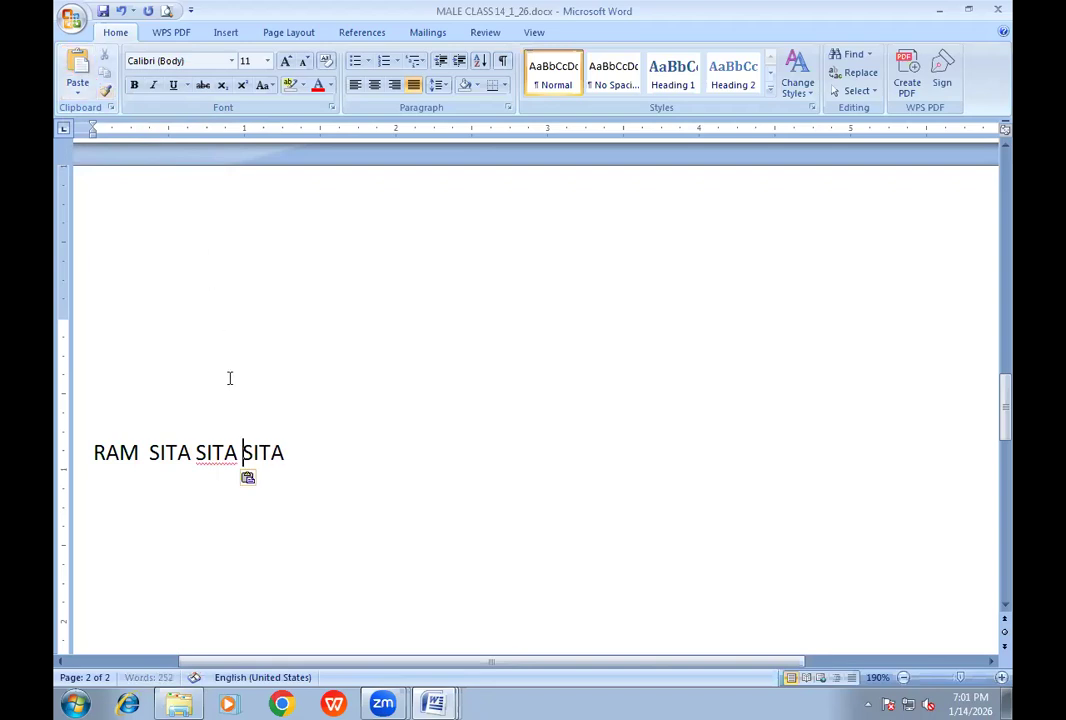
Step: Delete the first SITA after RAM and paste the copied word back at the same spot
left_click_drag(191, 453, 150, 453)
key("super+c")
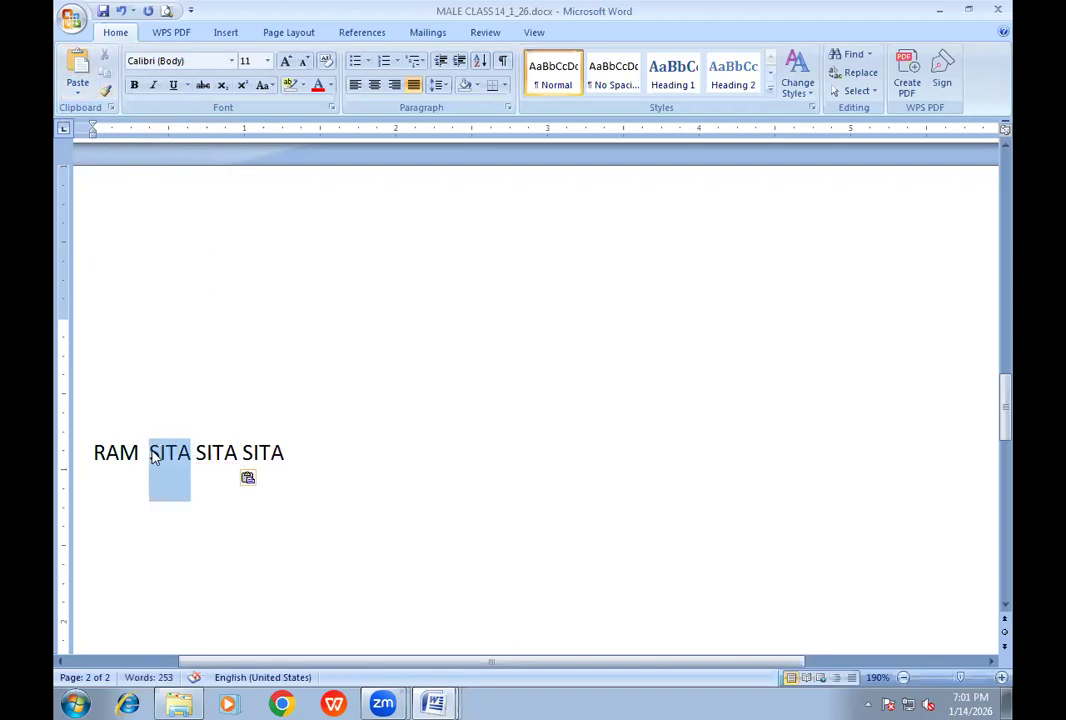
key("Delete")
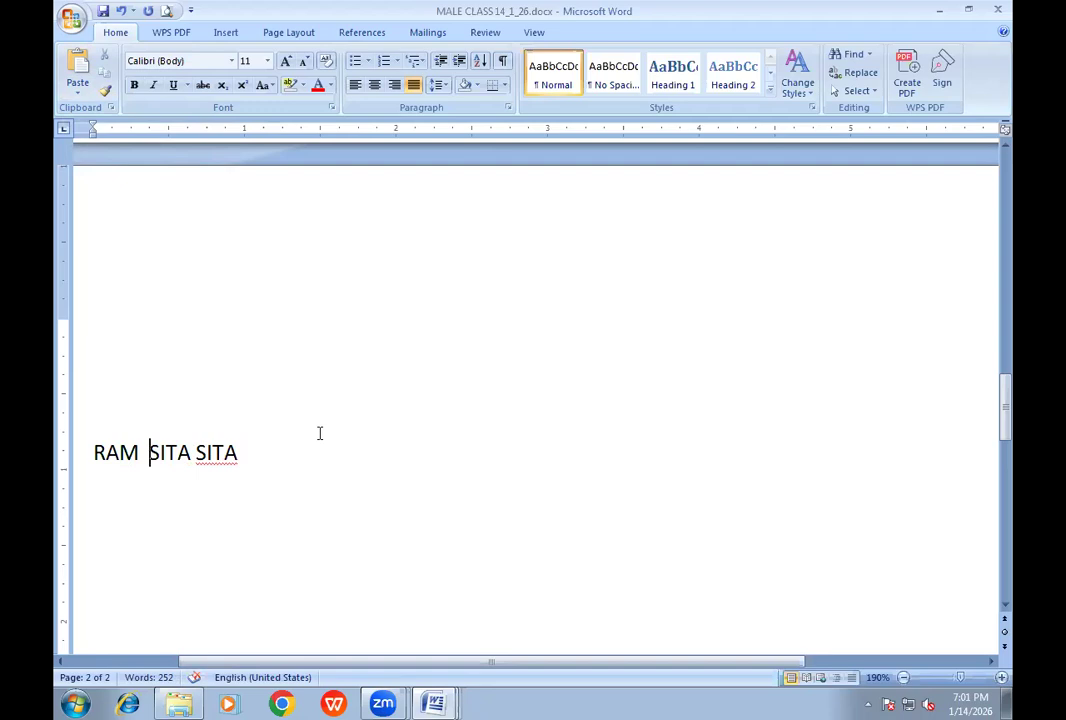
left_click(78, 70)
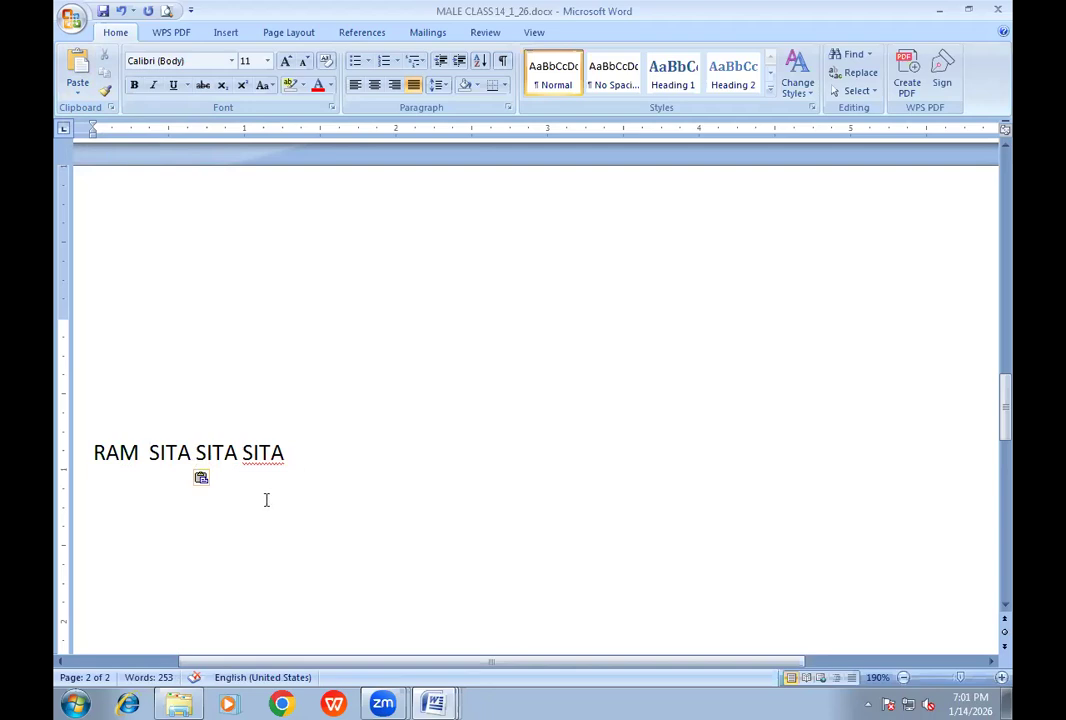
Step: Paste the copied word SITA eleven more times at the end of the practice line
left_click(295, 460)
key("ctrl+v")
key("ctrl+v")
key("ctrl+v")
key("ctrl+v")
key("ctrl+v")
key("ctrl+v")
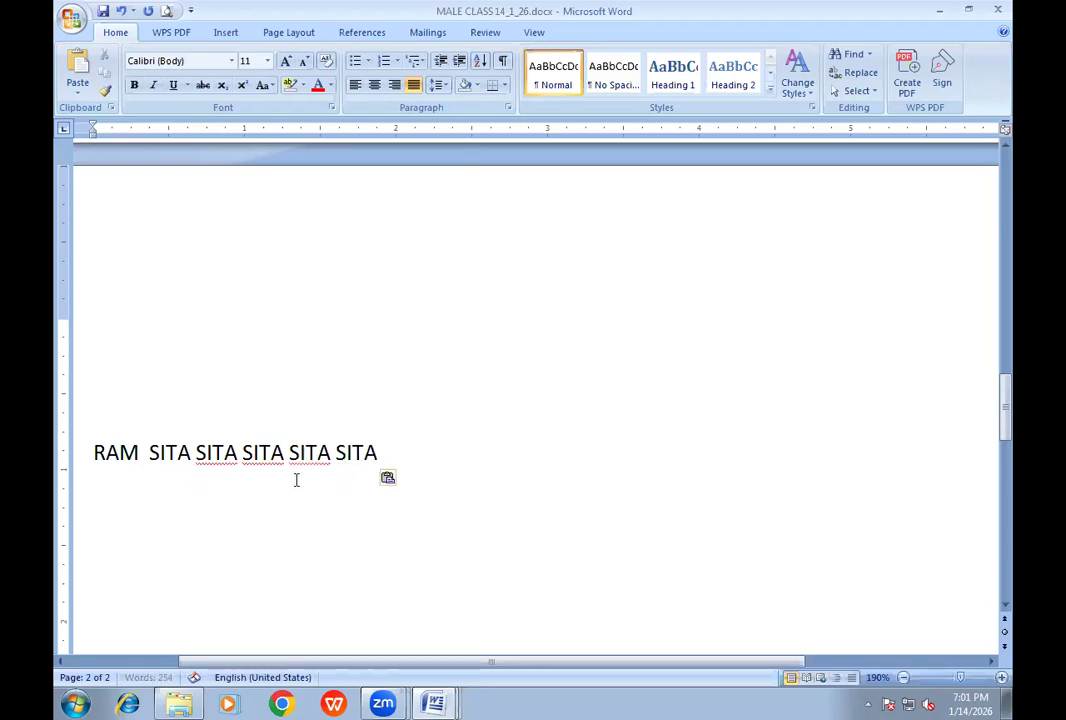
key("ctrl+v")
key("ctrl+v")
key("ctrl+v")
key("ctrl+v")
key("ctrl+v")
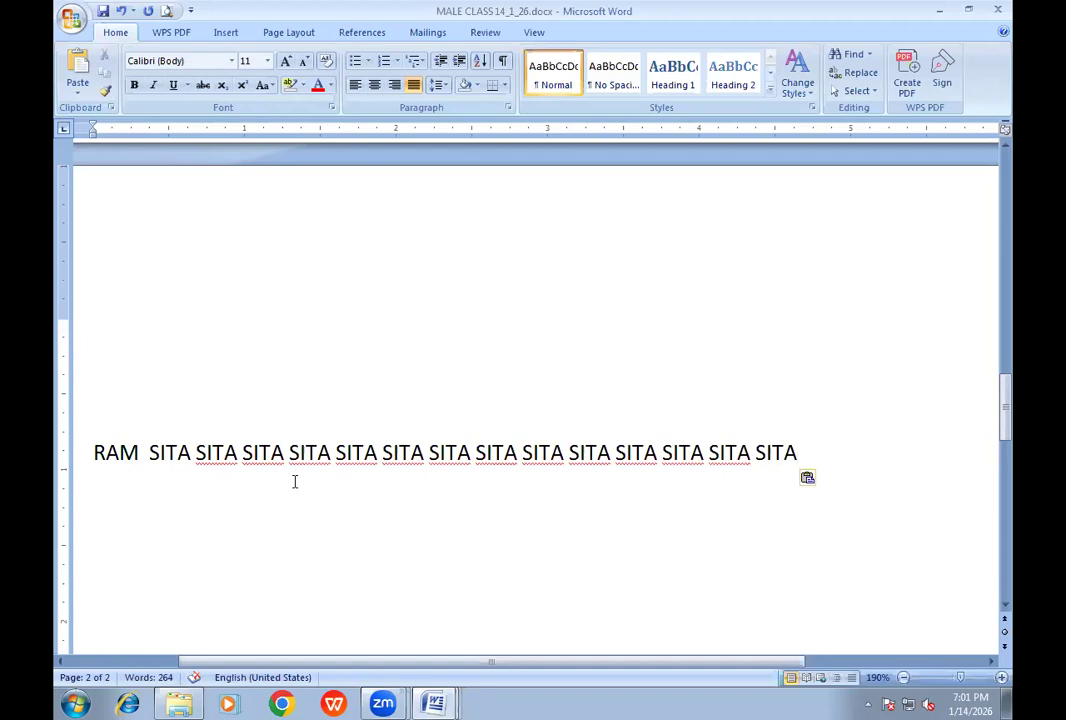
Step: Delete the whole practice line of RAM and SITA words from page two
left_click_drag(94, 446, 788, 452)
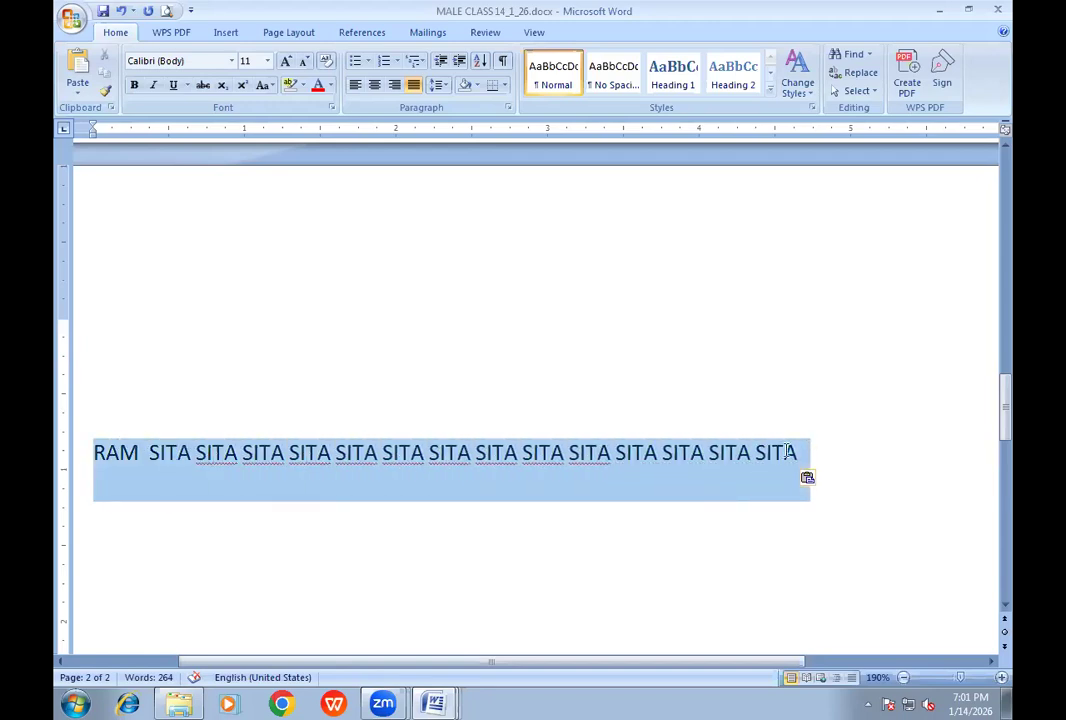
key("BackSpace")
key("BackSpace")
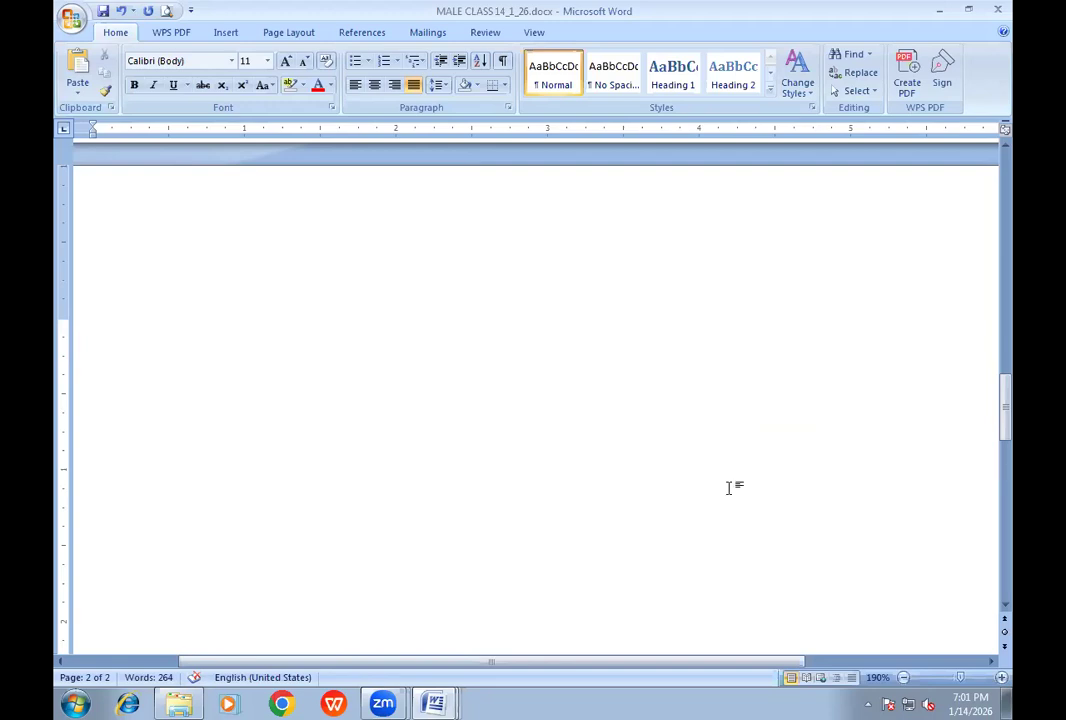
scroll(555, 350, "up", 3)
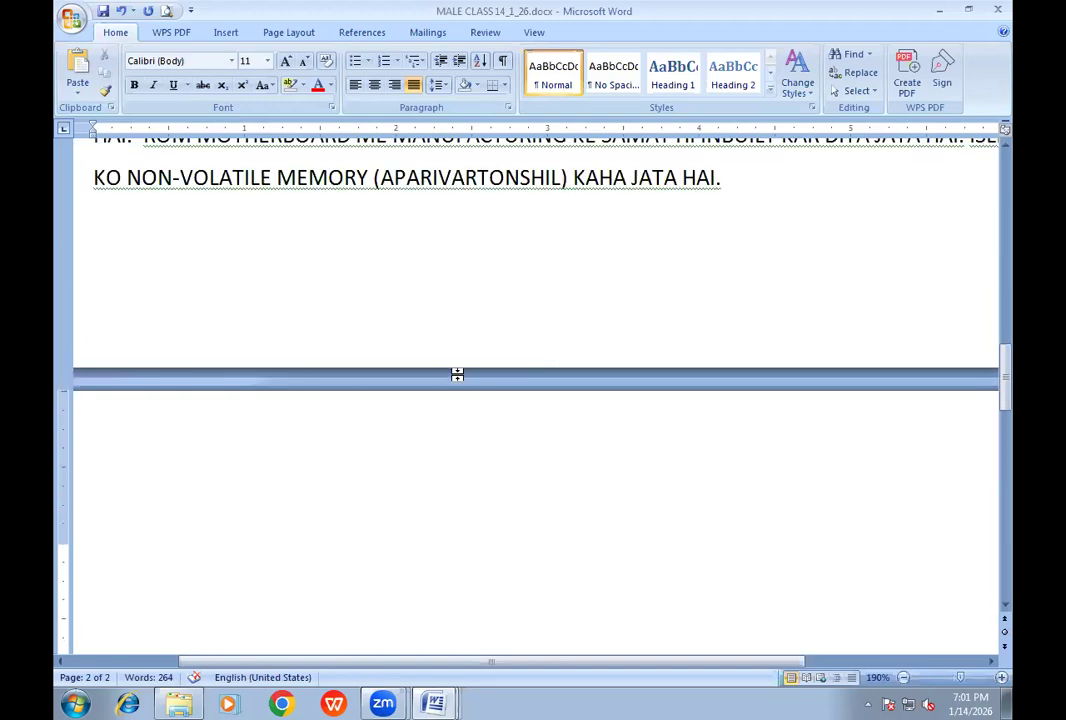
Step: Review the RAM and ROM notes through to page two and examine the available paste options
scroll(460, 360, "up", 3)
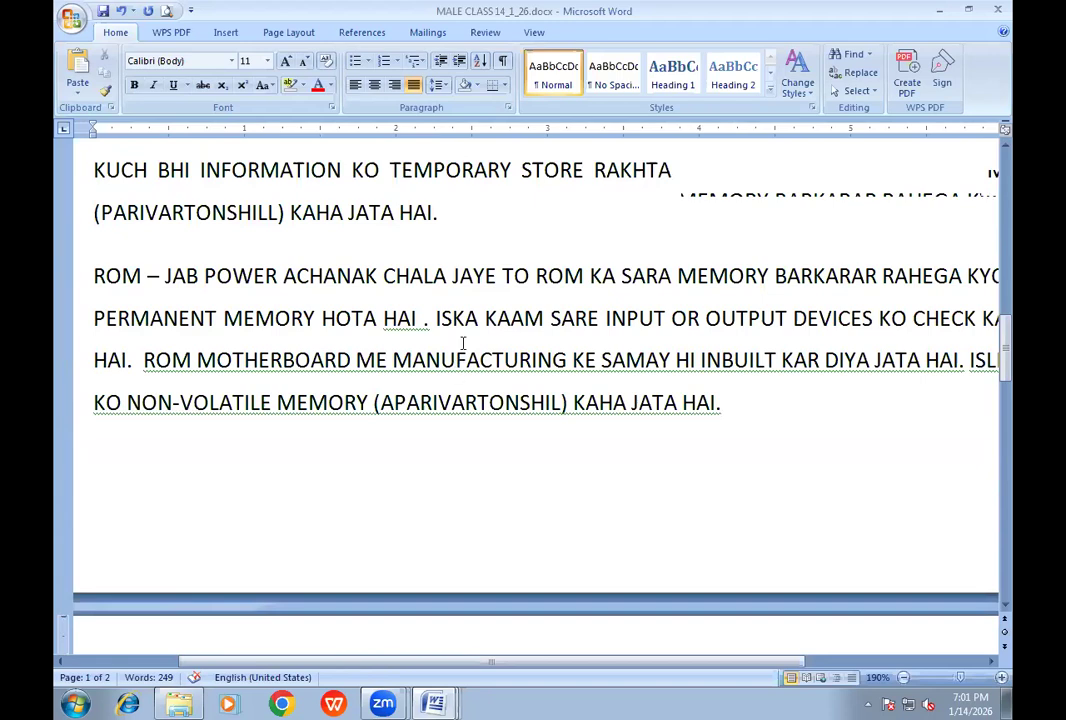
scroll(463, 343, "down", 5)
scroll(470, 348, "down", 5)
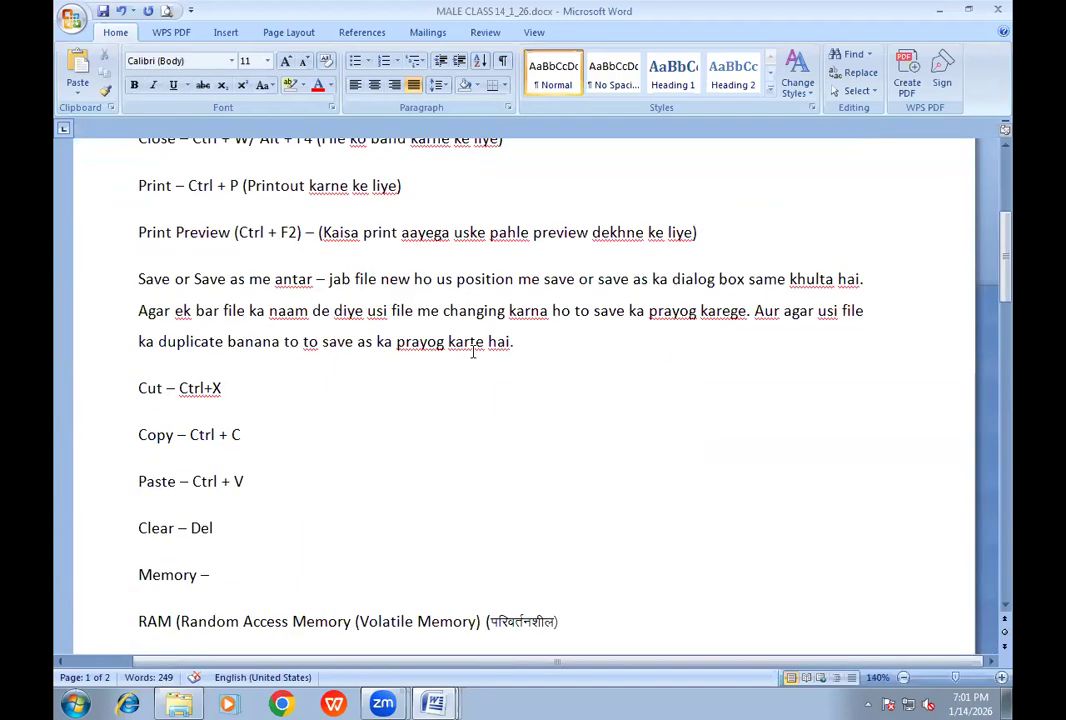
scroll(473, 352, "down", 4)
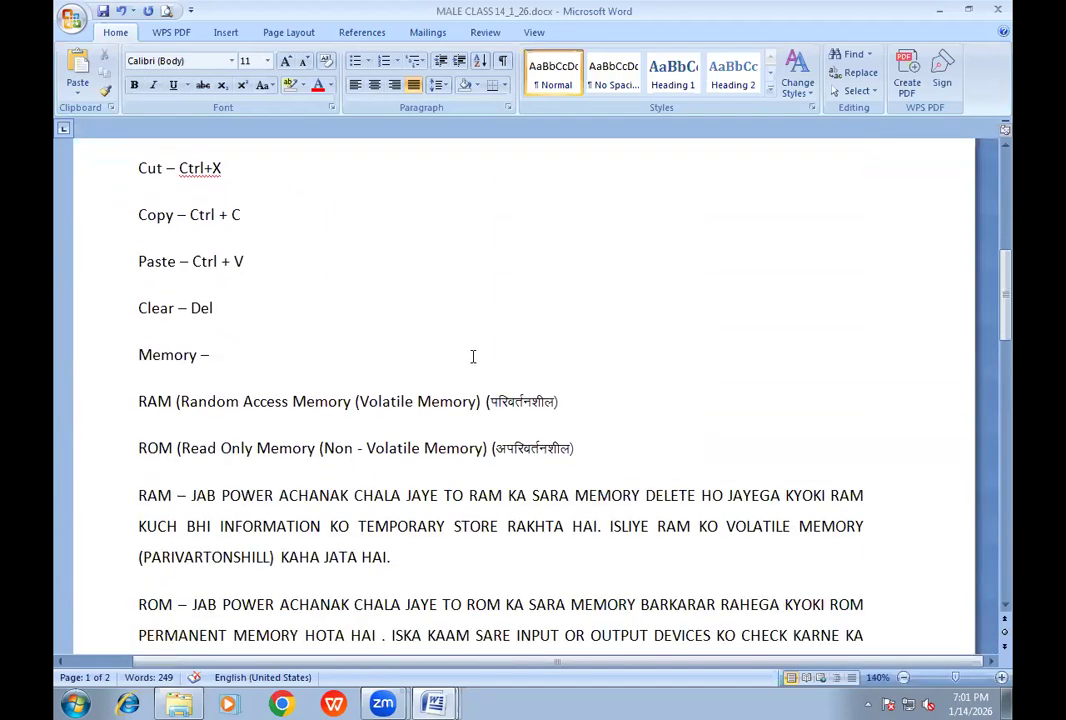
scroll(473, 356, "down", 3)
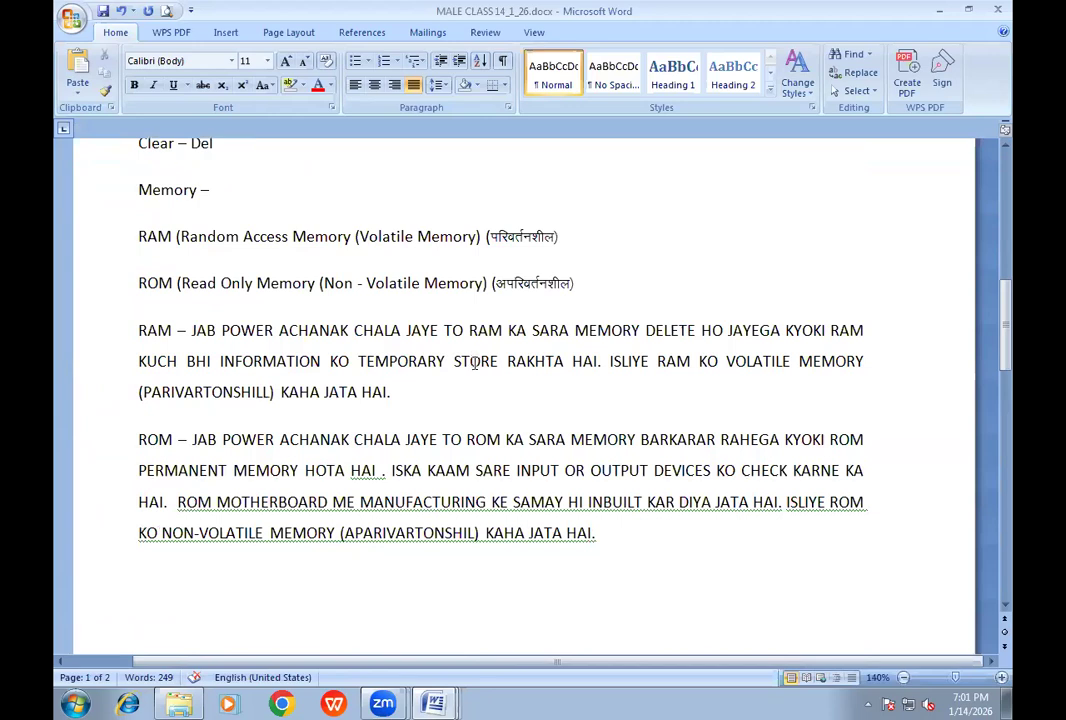
scroll(475, 364, "down", 2)
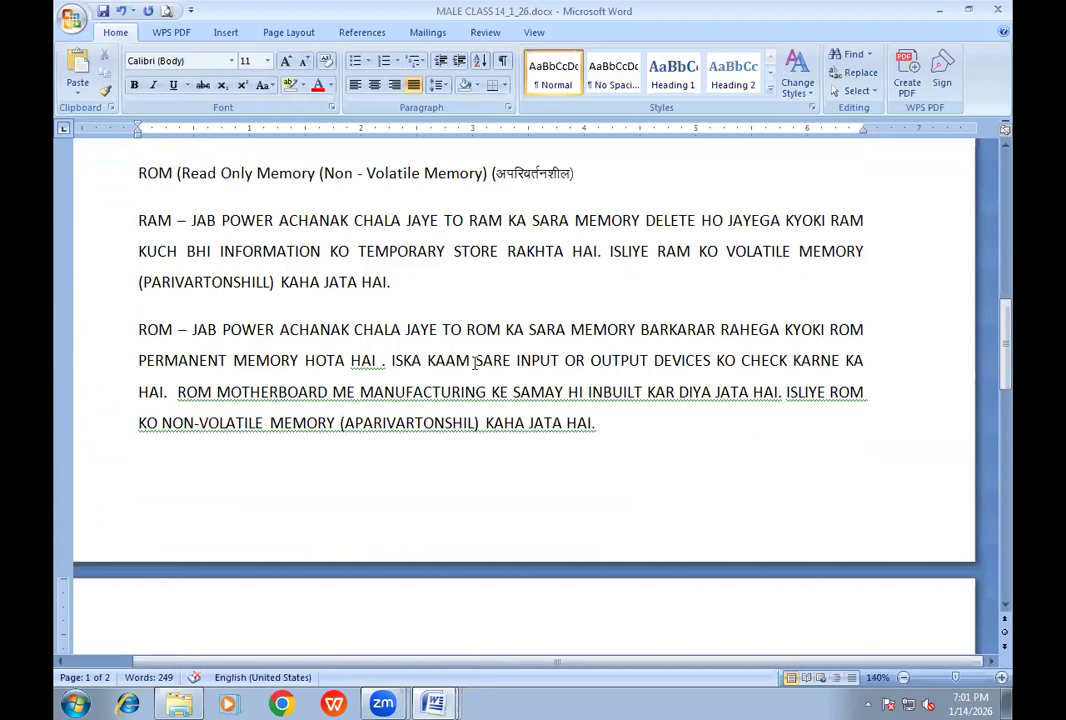
scroll(475, 364, "down", 5)
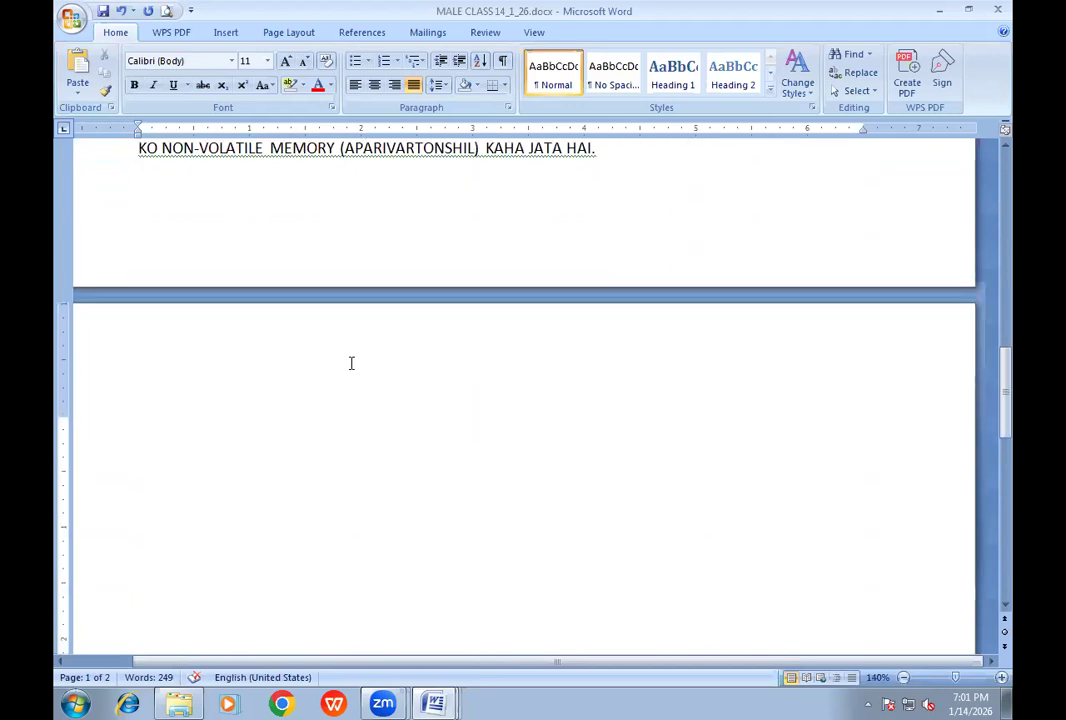
left_click(163, 404)
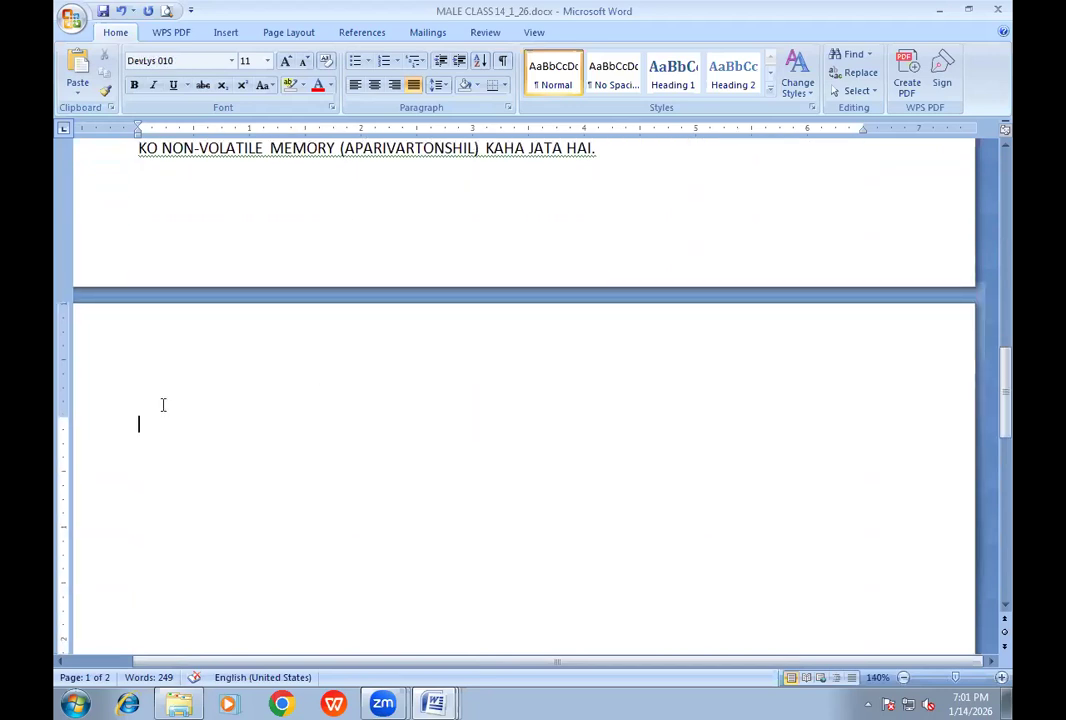
left_click(85, 100)
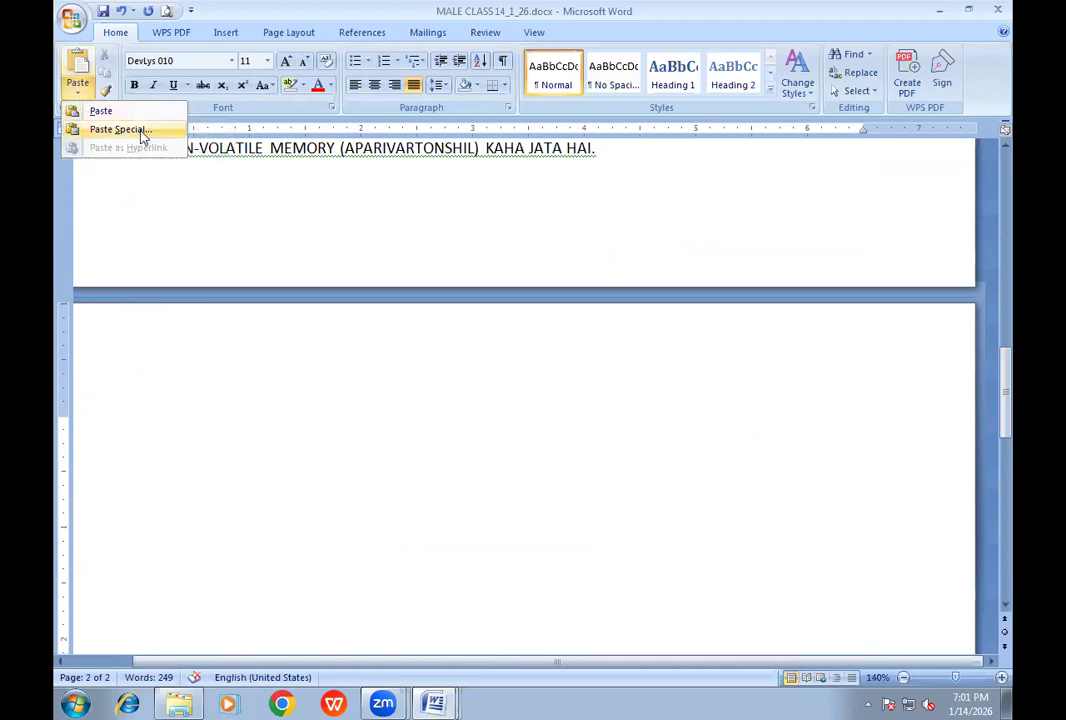
left_click(232, 243)
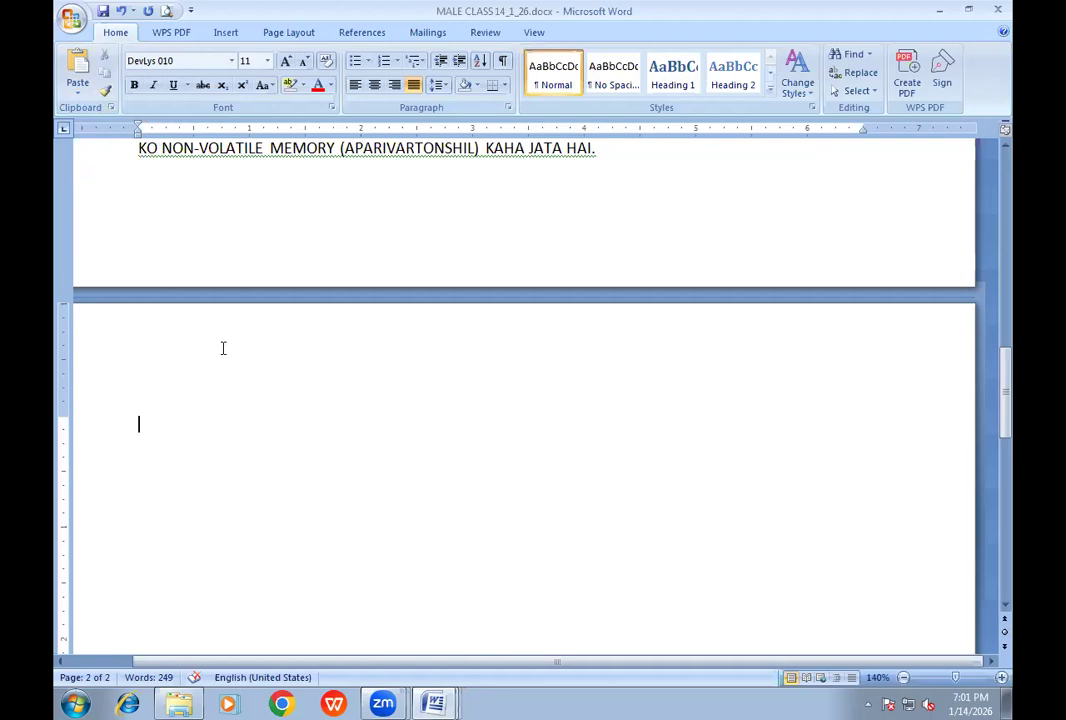
type("v")
key("BackSpace")
type("SDSD")
left_click_drag(183, 430, 105, 419)
left_click(165, 61)
type("Arial")
key("Return")
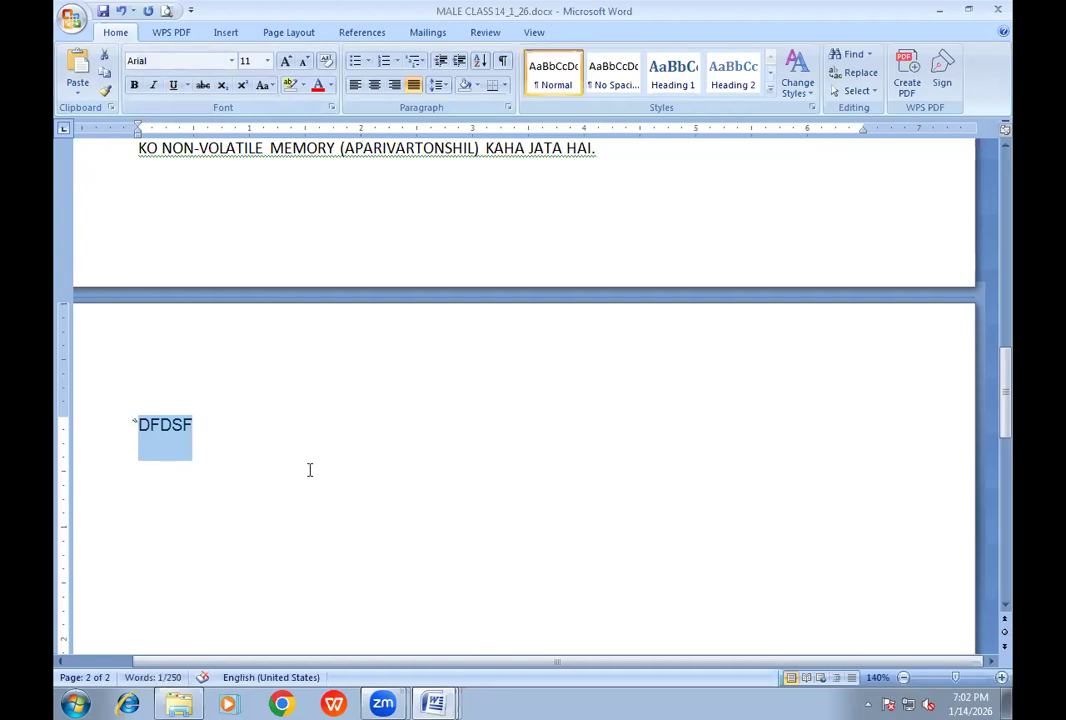
type("1")
key("BackSpace")
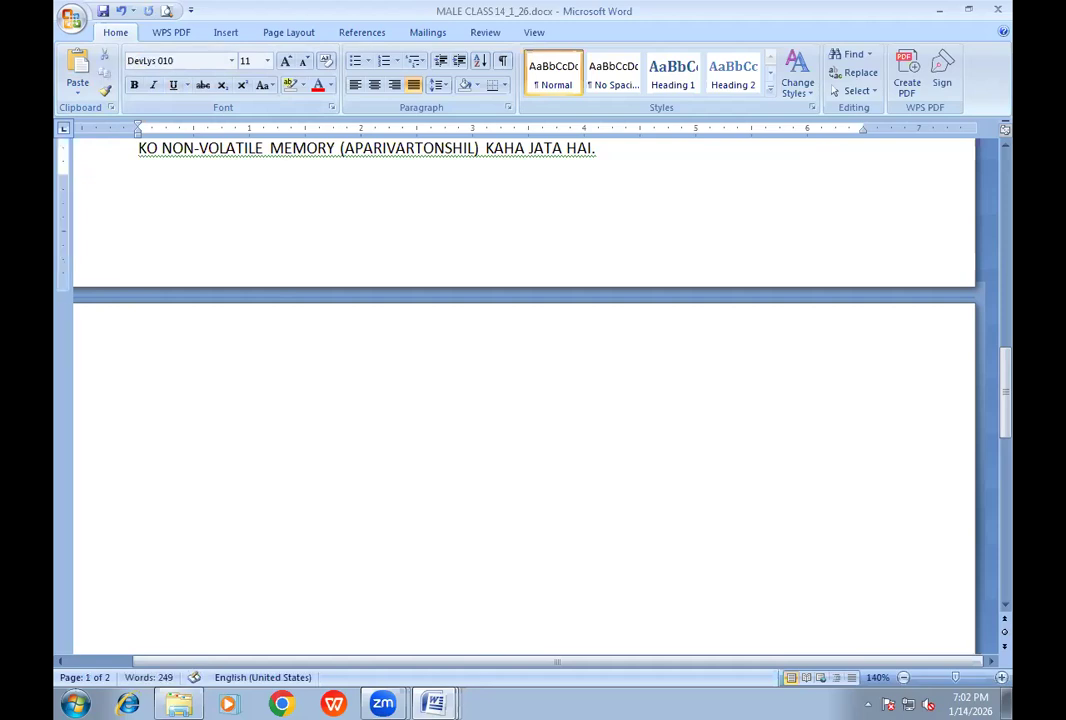
key("Return")
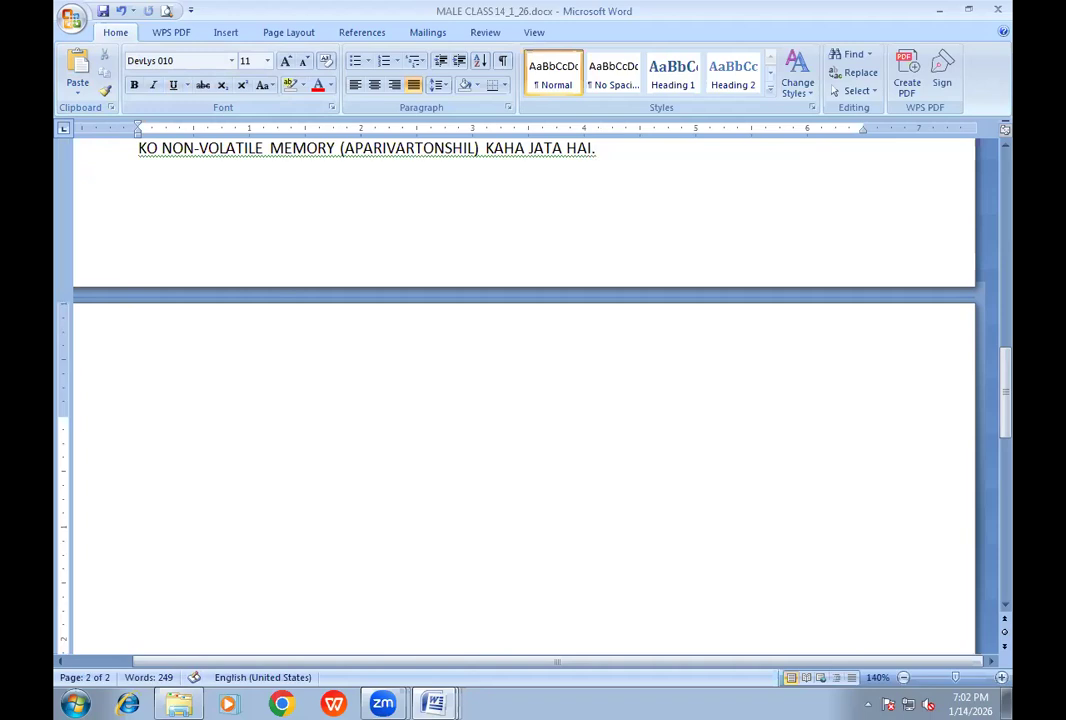
Step: Enter the trial letters ra on the first line of page two and set their font to Arial
type("ria")
left_click(130, 426)
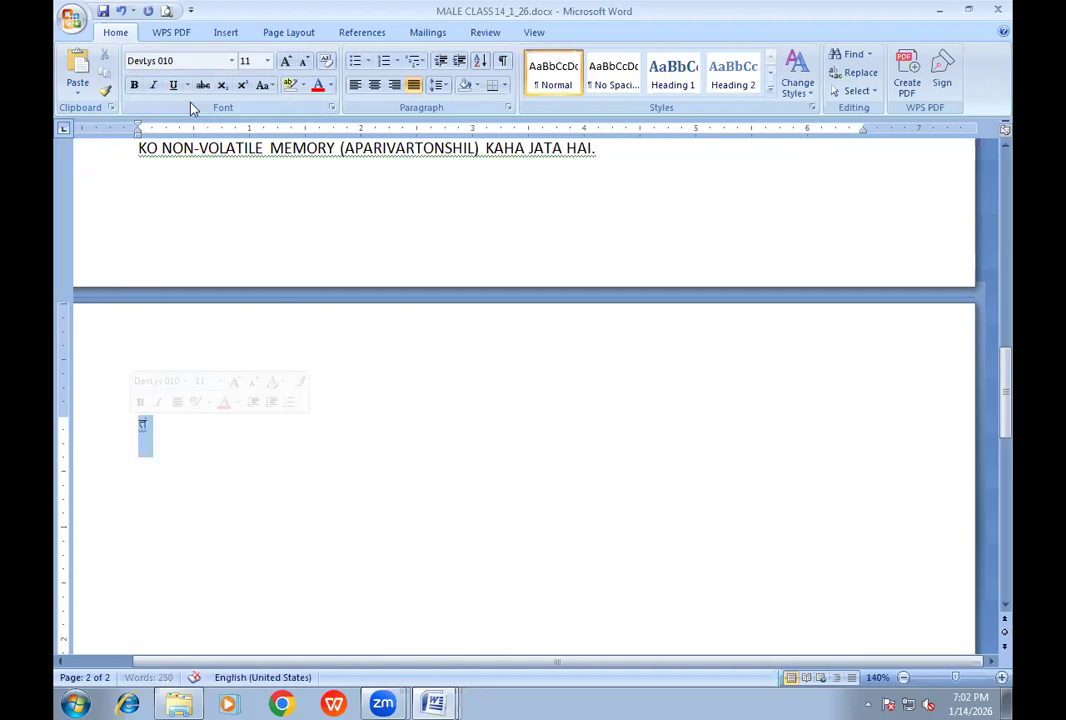
left_click(177, 62)
type("Ar")
key("Return")
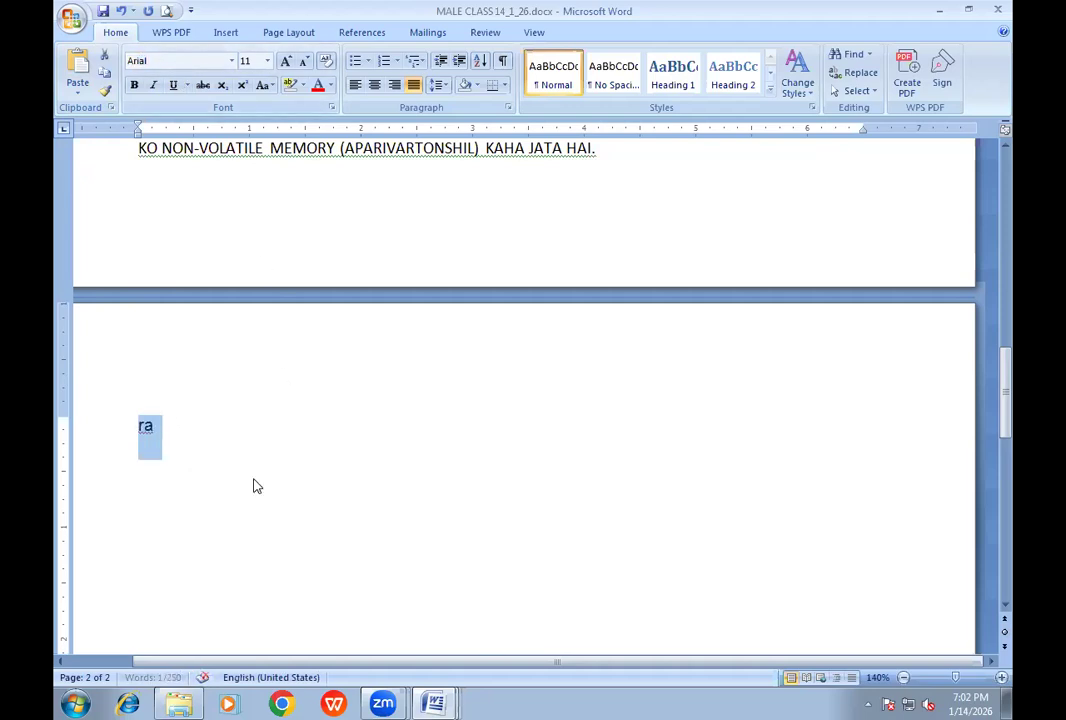
Step: Replace the trial letters with =RAND() at font size 10 and expand it into sample paragraphs
type("=RAND()")
left_click_drag(224, 421, 110, 410)
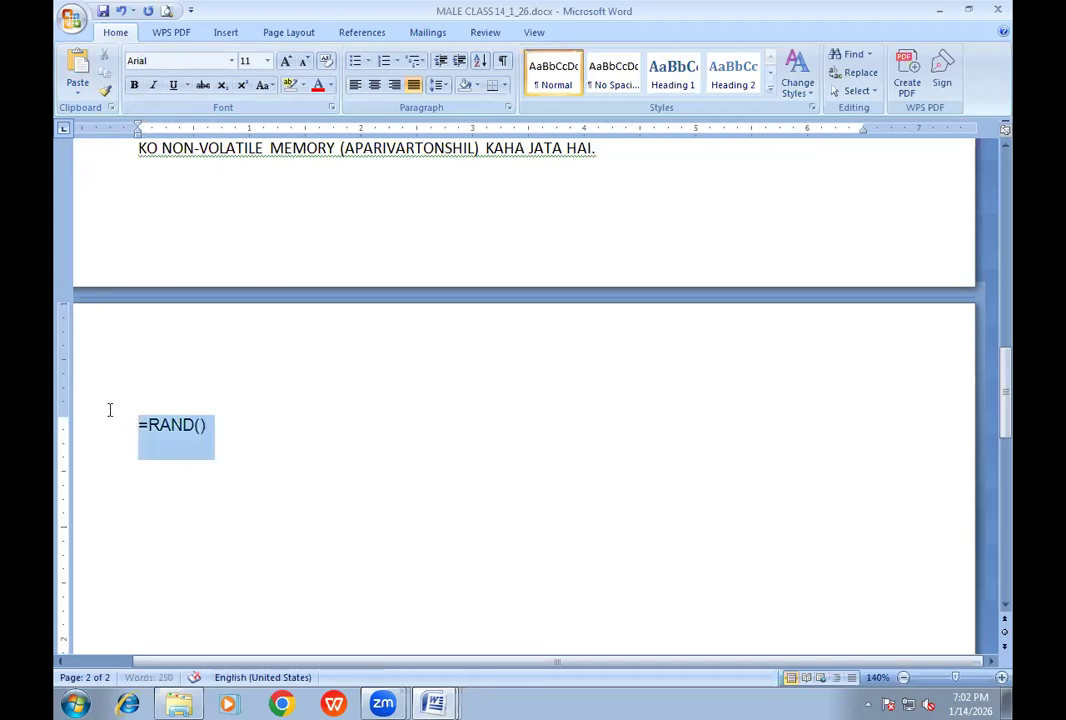
key("ctrl+shift+comma")
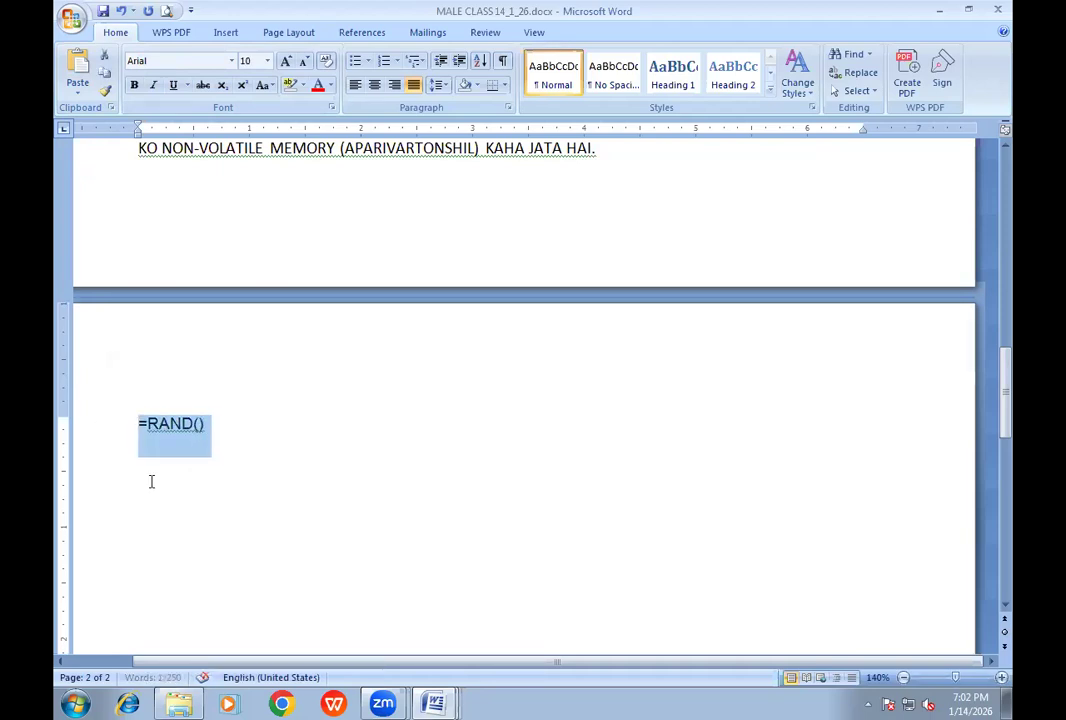
left_click(151, 481)
key("ctrl+space")
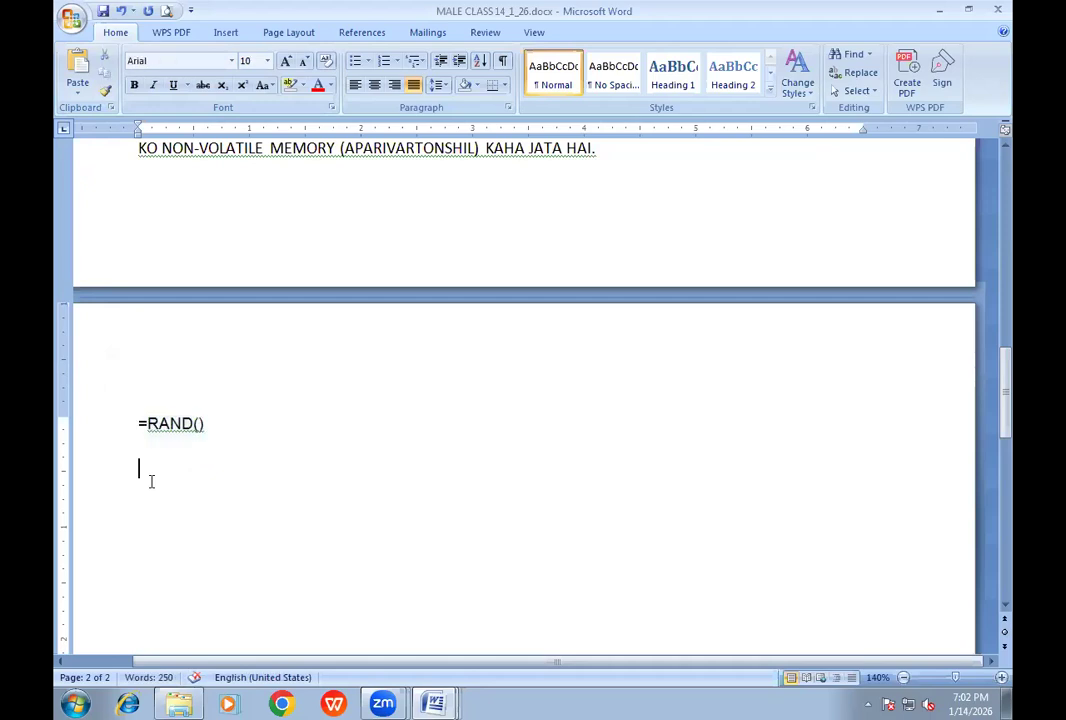
key("Return")
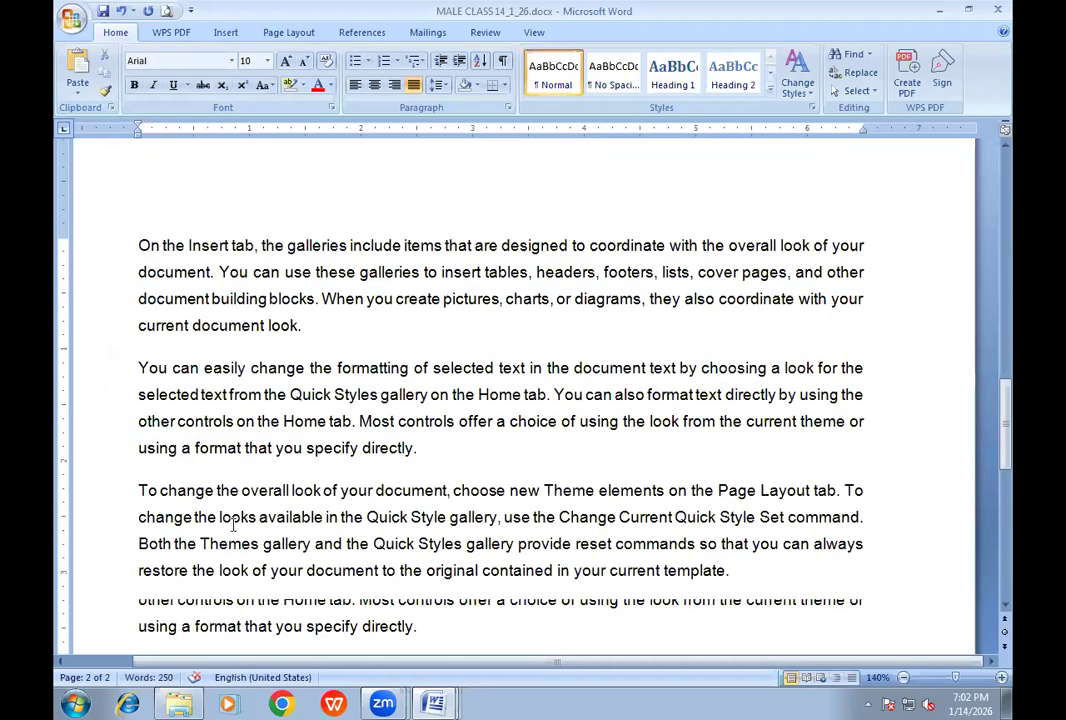
scroll(375, 425, "down", 2)
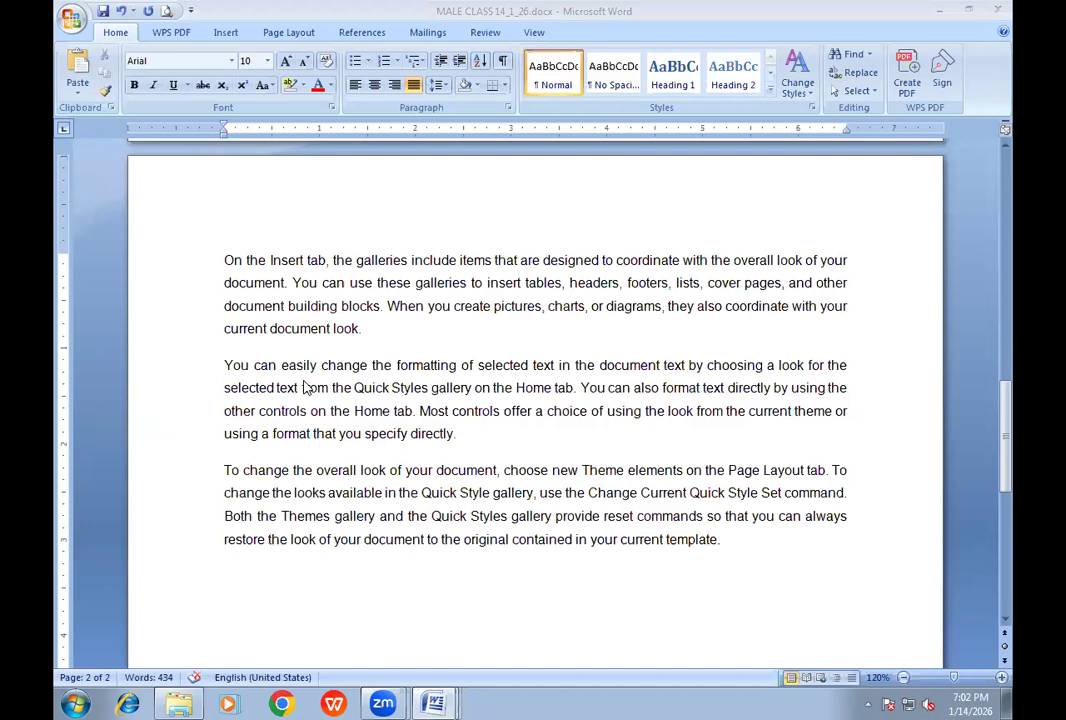
Step: Copy the sentence beginning "On the Insert tab" and paste it two lines below the last sample paragraph
left_click(285, 312)
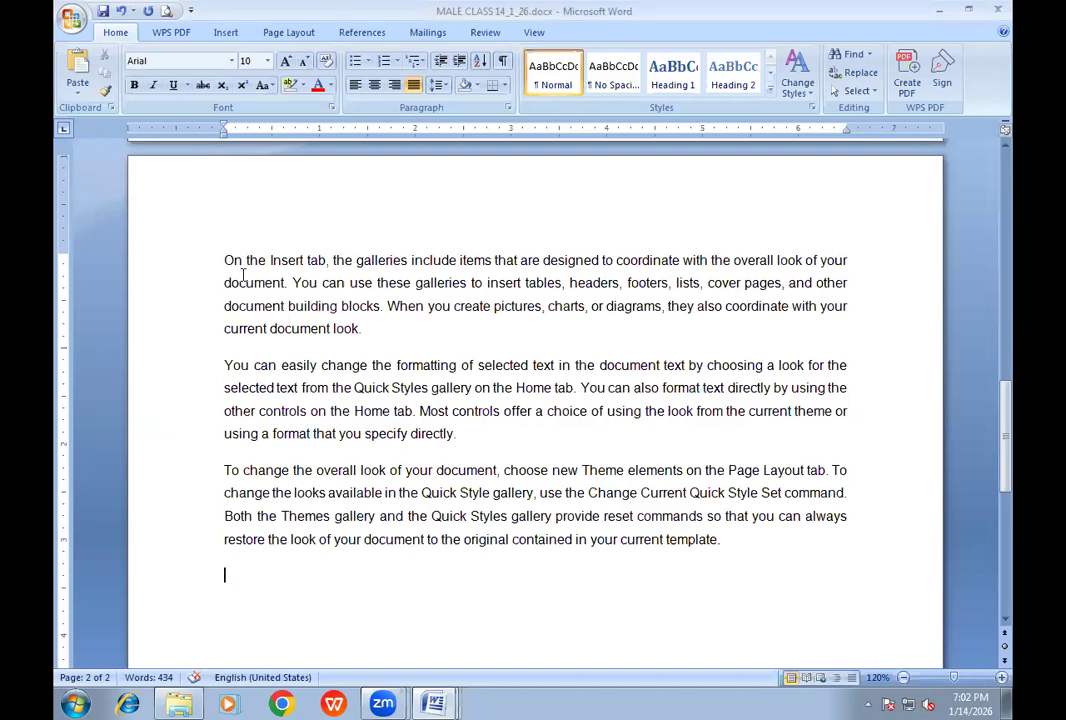
left_click_drag(224, 259, 290, 283)
key("ctrl+c")
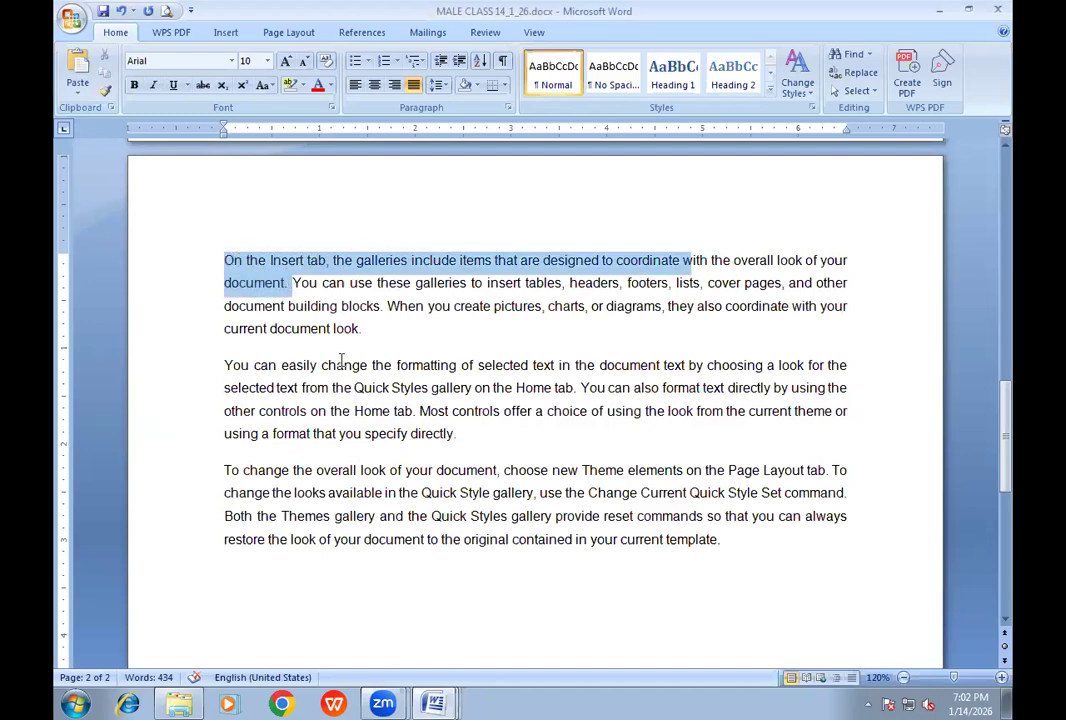
scroll(330, 360, "down", 1)
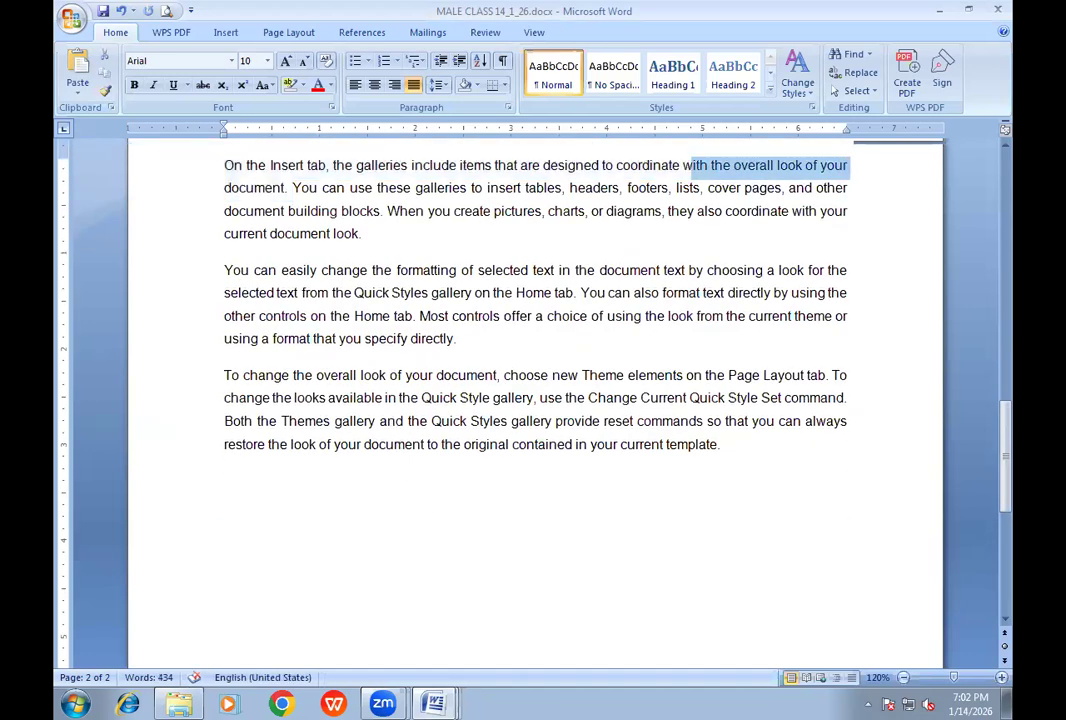
key("Return")
key("Return")
key("ctrl+v")
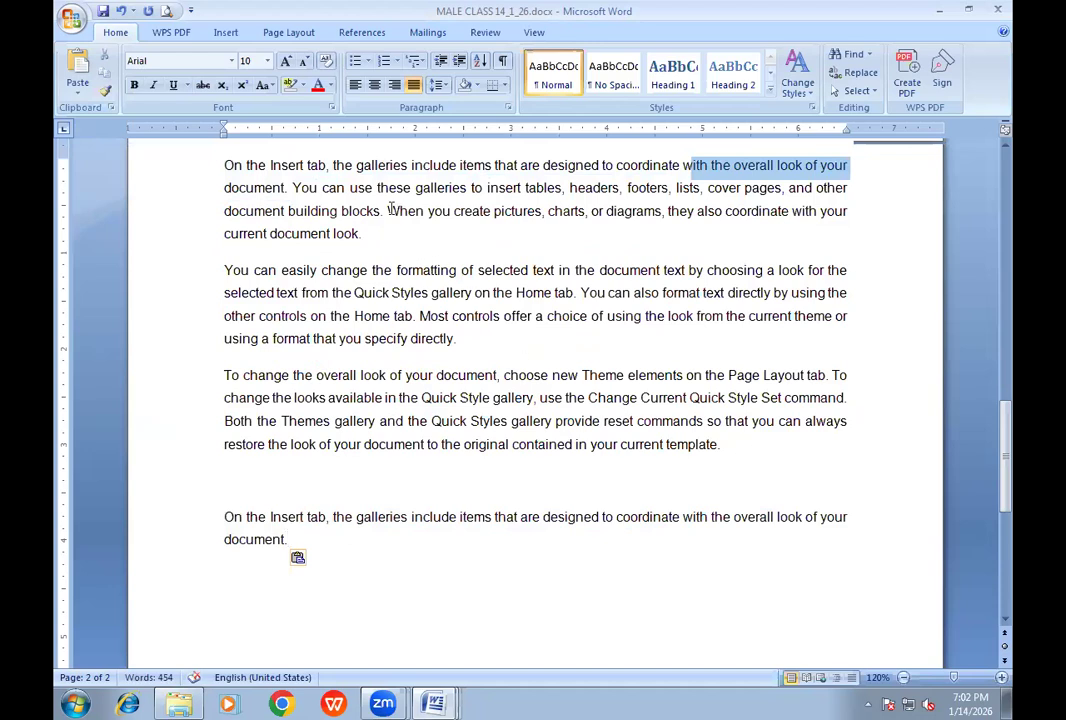
Step: Copy the sentence beginning "When you create pictures" and paste it after the sentence pasted below the sample paragraphs
left_click_drag(389, 210, 416, 235)
key("ctrl+c")
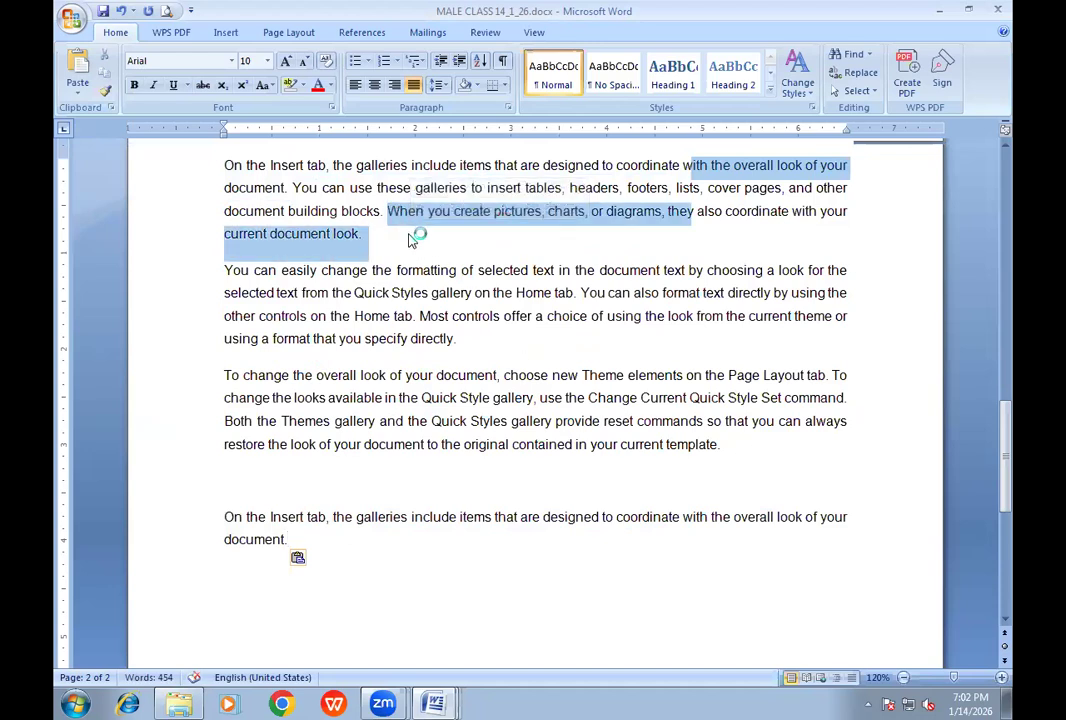
left_click(318, 550)
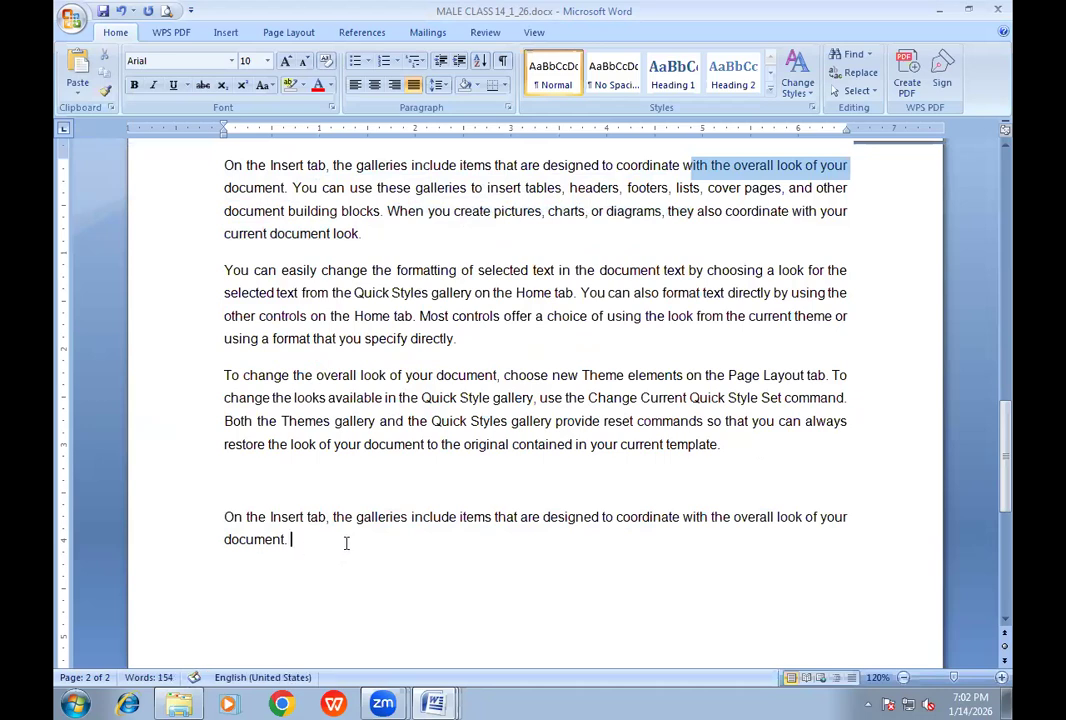
key("ctrl+v")
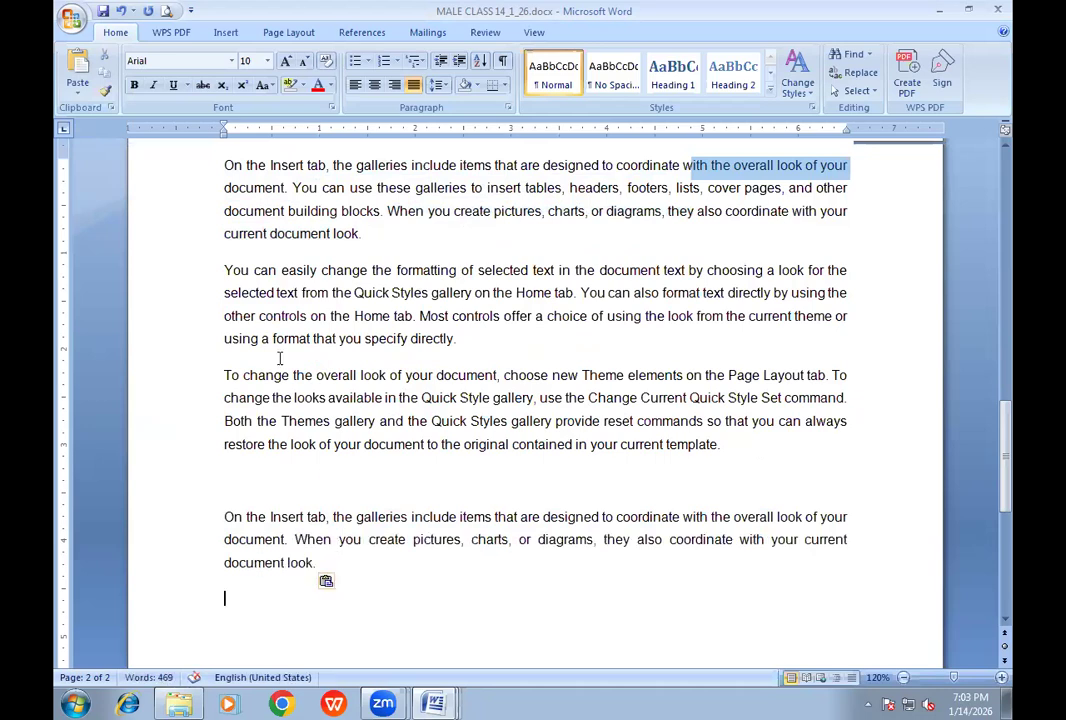
Step: Delete the two pasted sentences below the sample paragraphs
left_click_drag(226, 163, 368, 272)
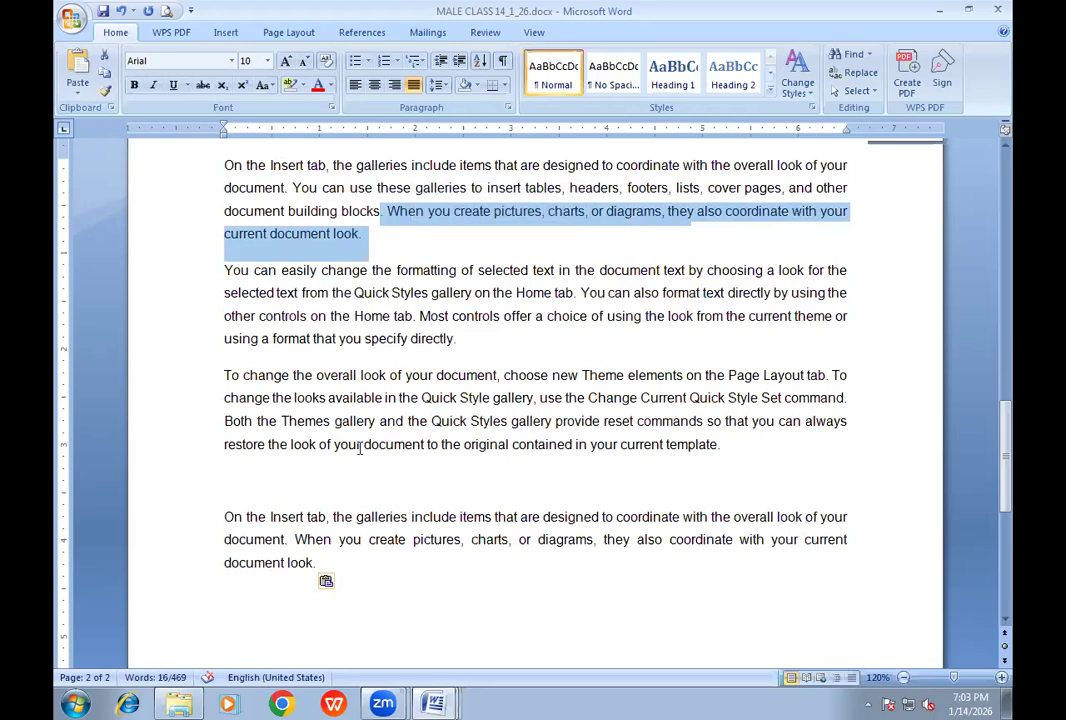
left_click_drag(226, 516, 317, 562)
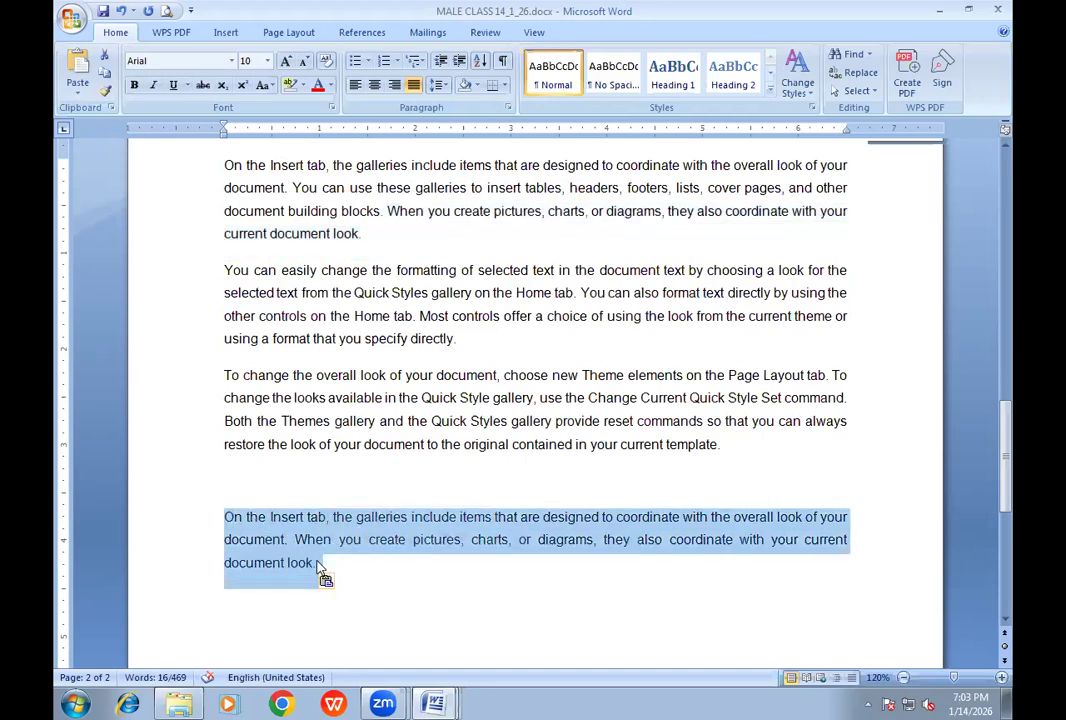
key("Delete")
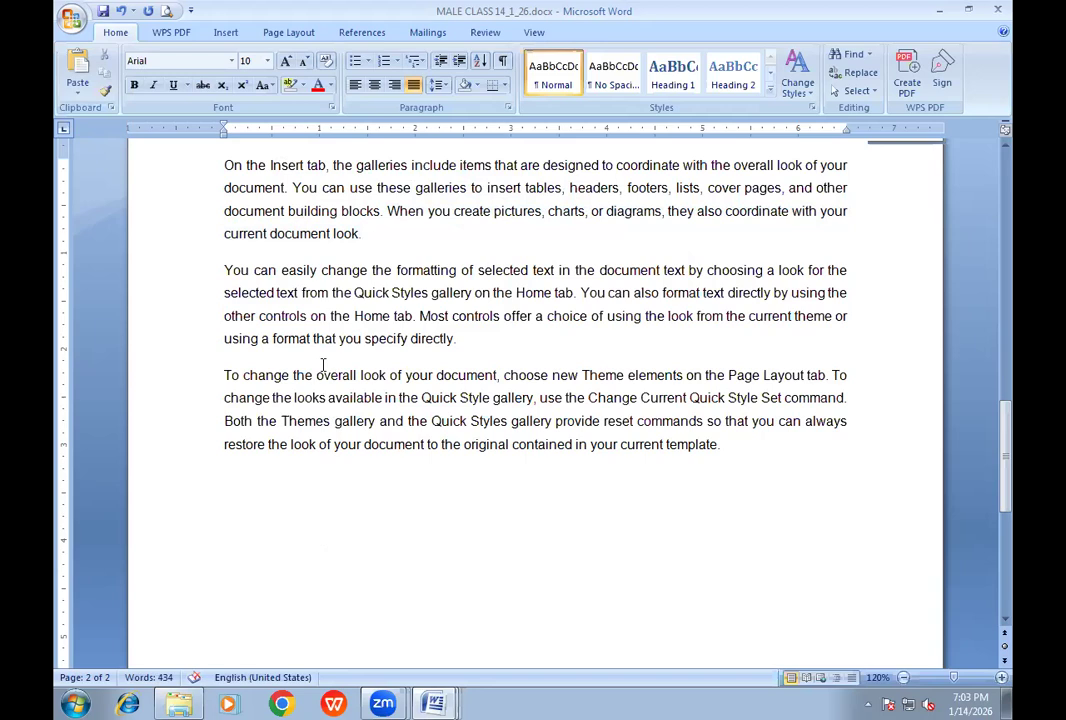
Step: Display the Office Clipboard contents and clear all collected items
left_click(112, 108)
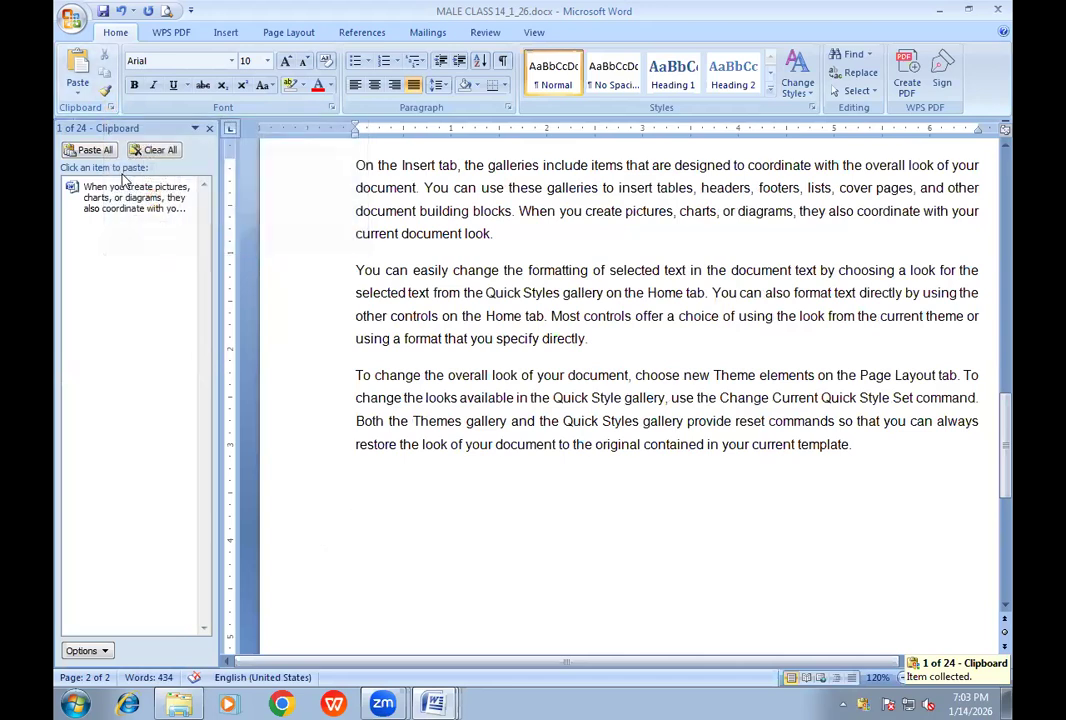
left_click(155, 150)
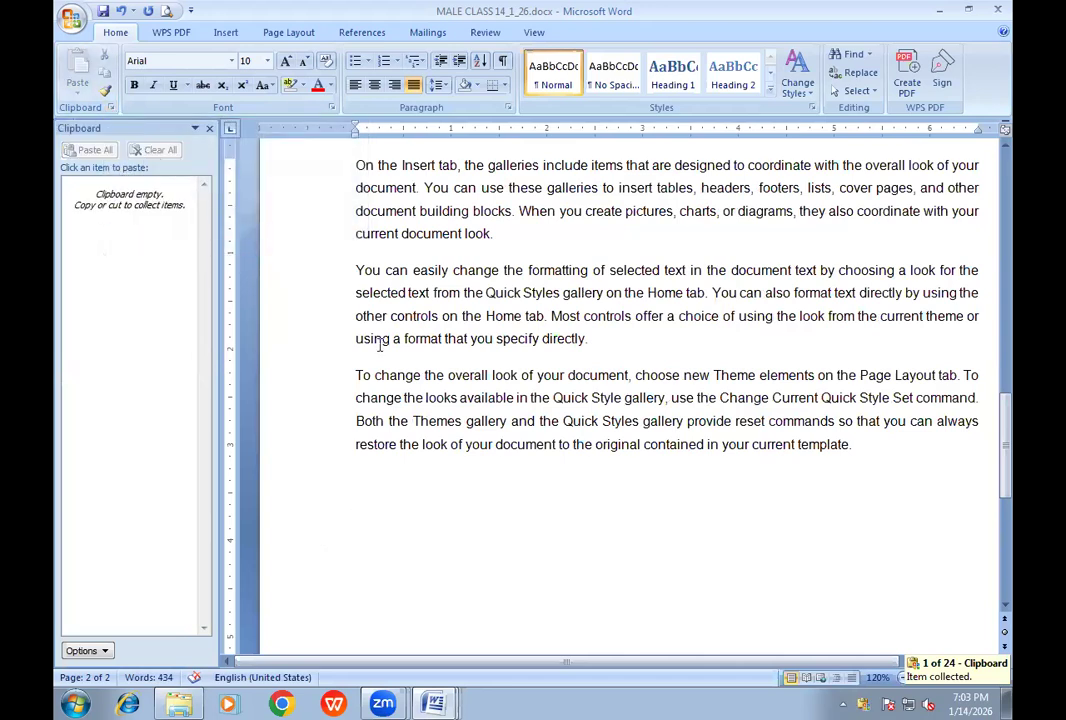
Step: Copy the sentences beginning "On the Insert tab", "When you create pictures", "Most controls offer" and "Both the Themes gallery" one by one to the Office Clipboard
left_click_drag(356, 165, 420, 187)
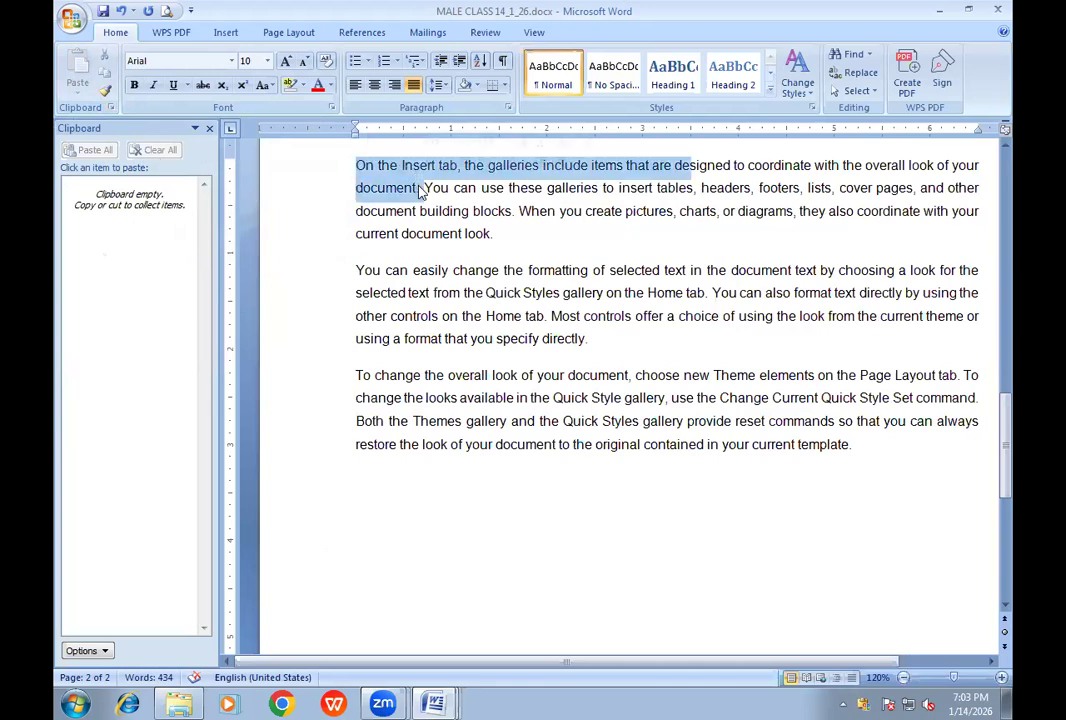
left_click(105, 72)
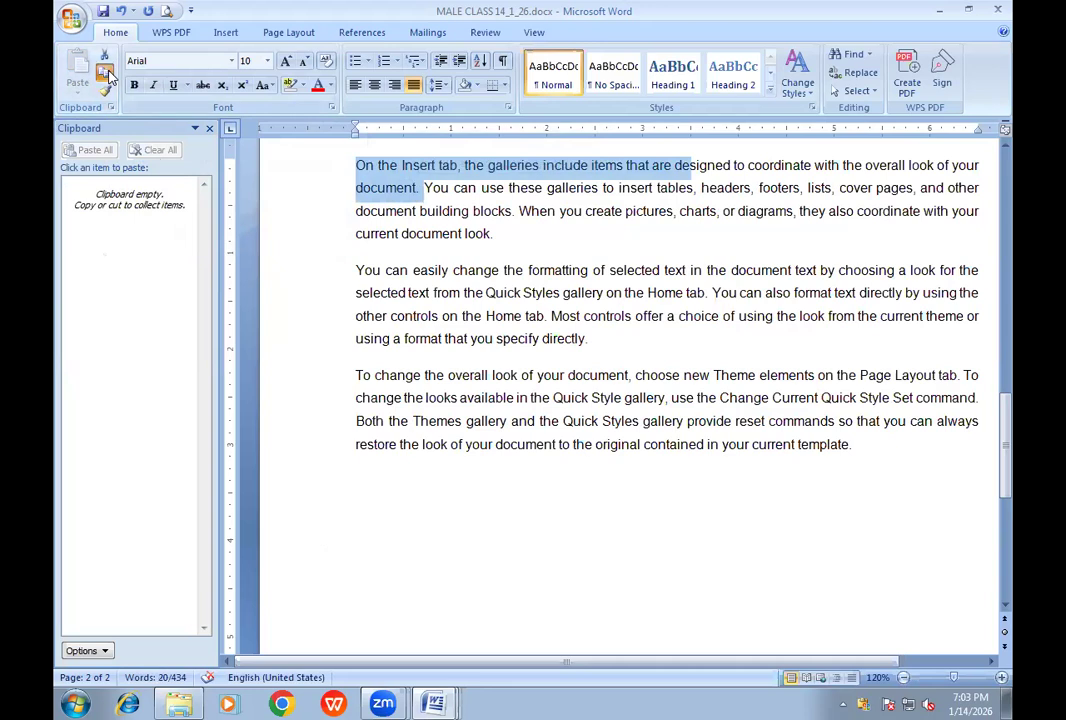
left_click_drag(515, 211, 538, 231)
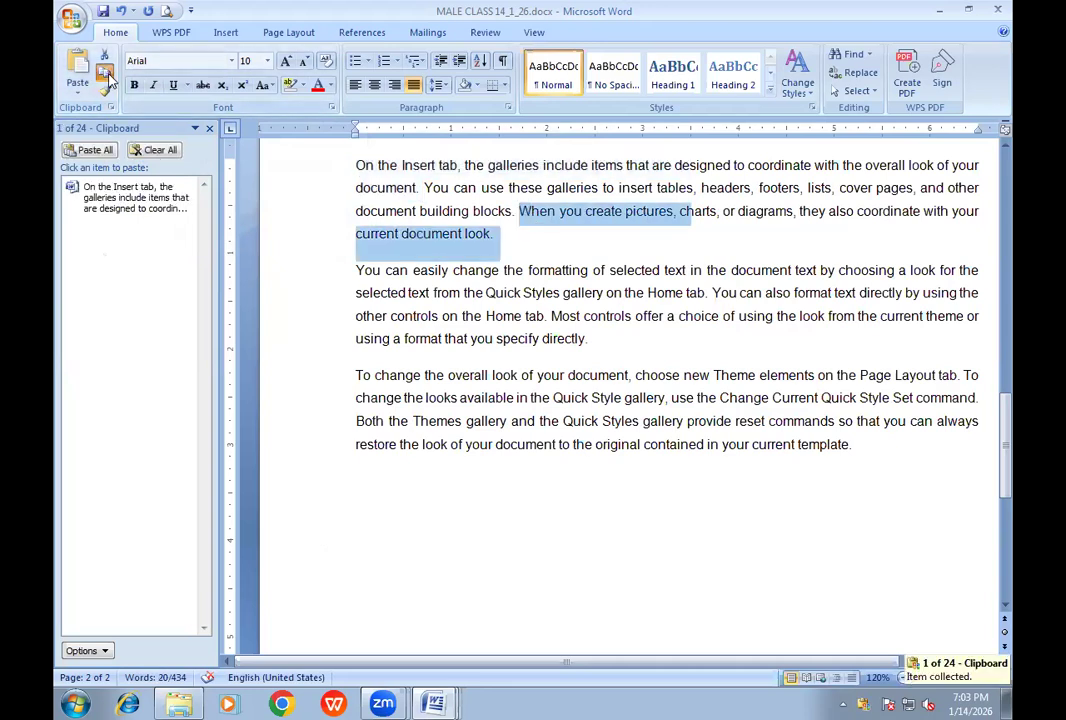
left_click(104, 72)
left_click_drag(552, 315, 595, 340)
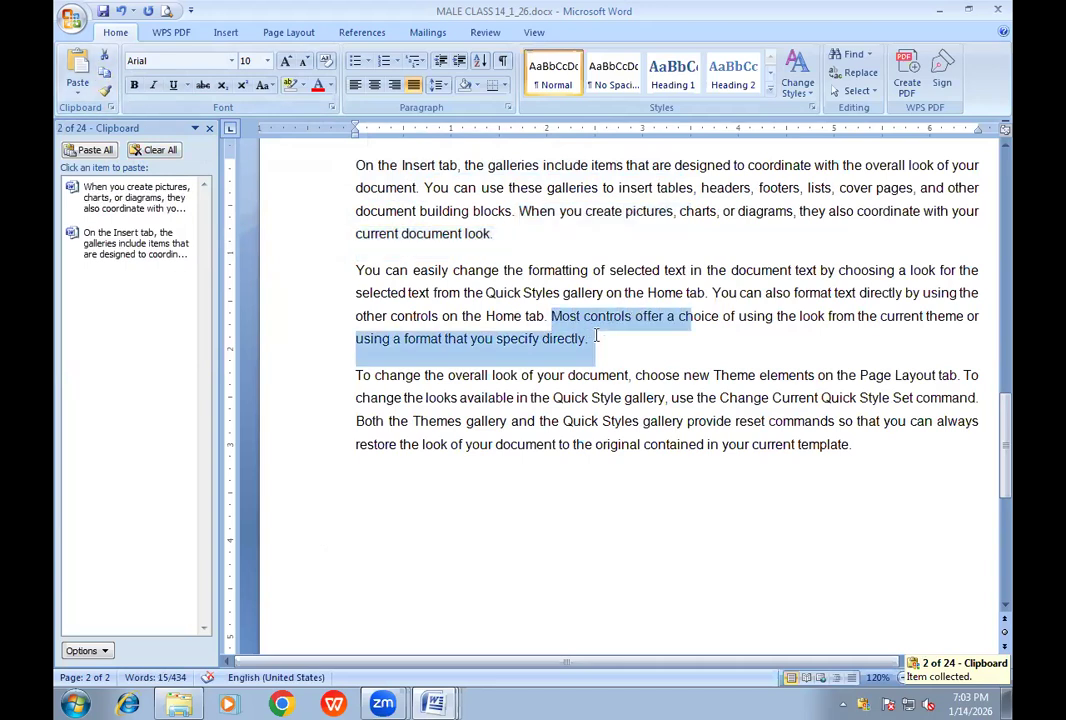
left_click(104, 72)
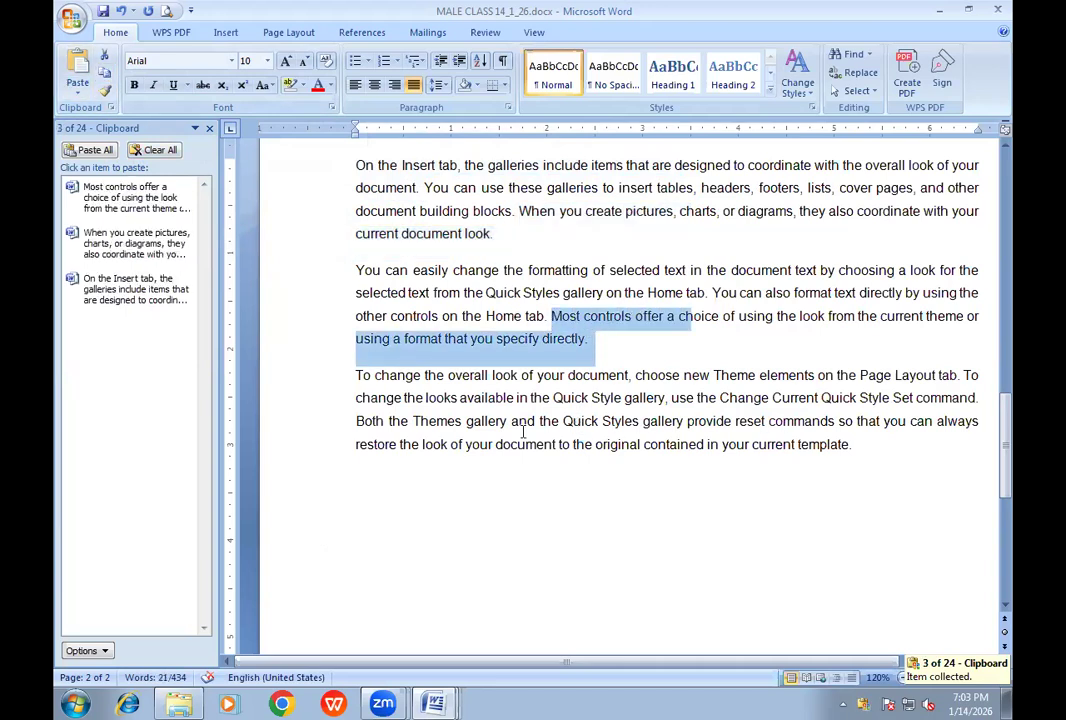
left_click_drag(388, 427, 876, 440)
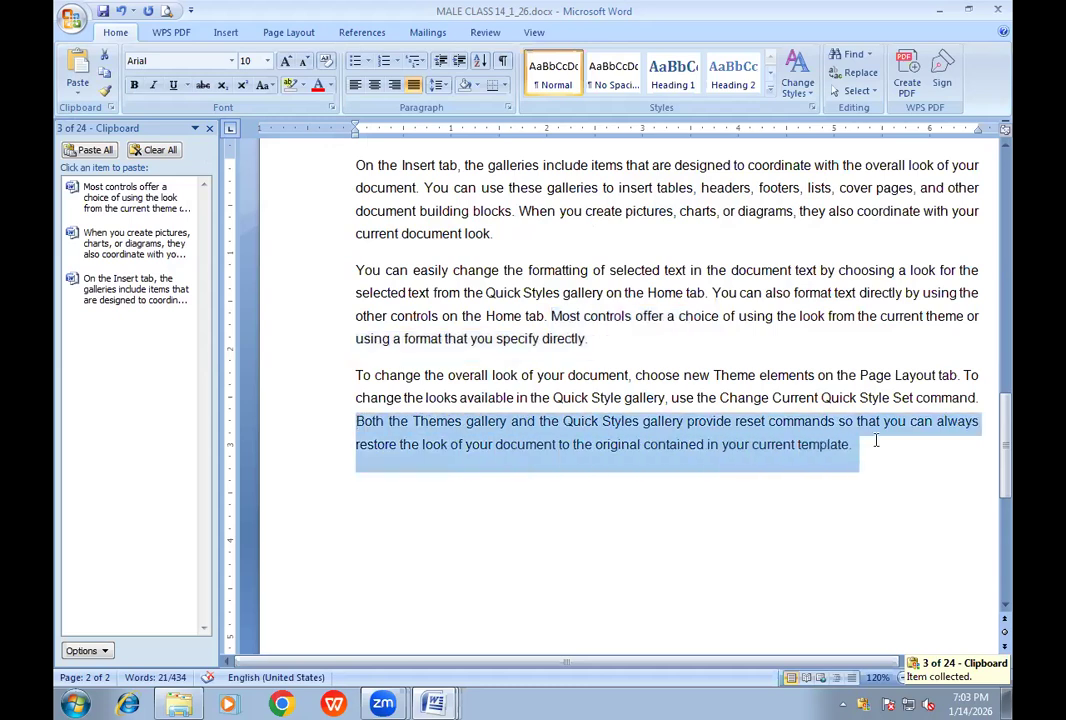
left_click(101, 72)
Step: Replace the three sample paragraphs with all items collected on the Office Clipboard, and close the Clipboard pane
left_click_drag(357, 165, 942, 453)
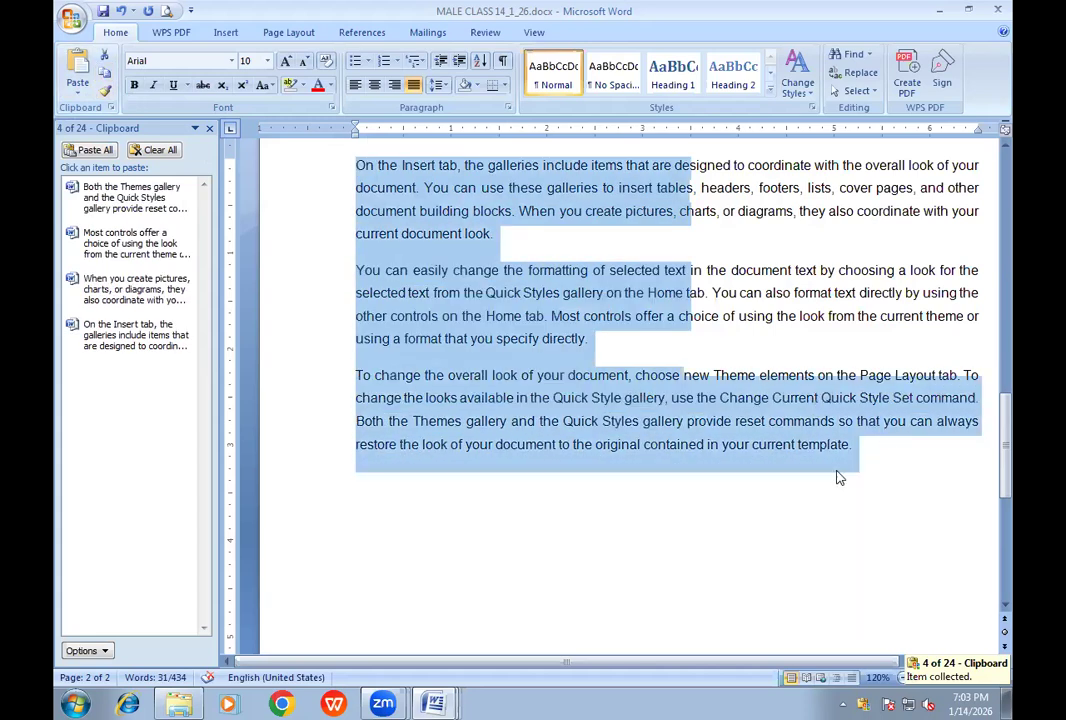
key("Delete")
left_click(90, 150)
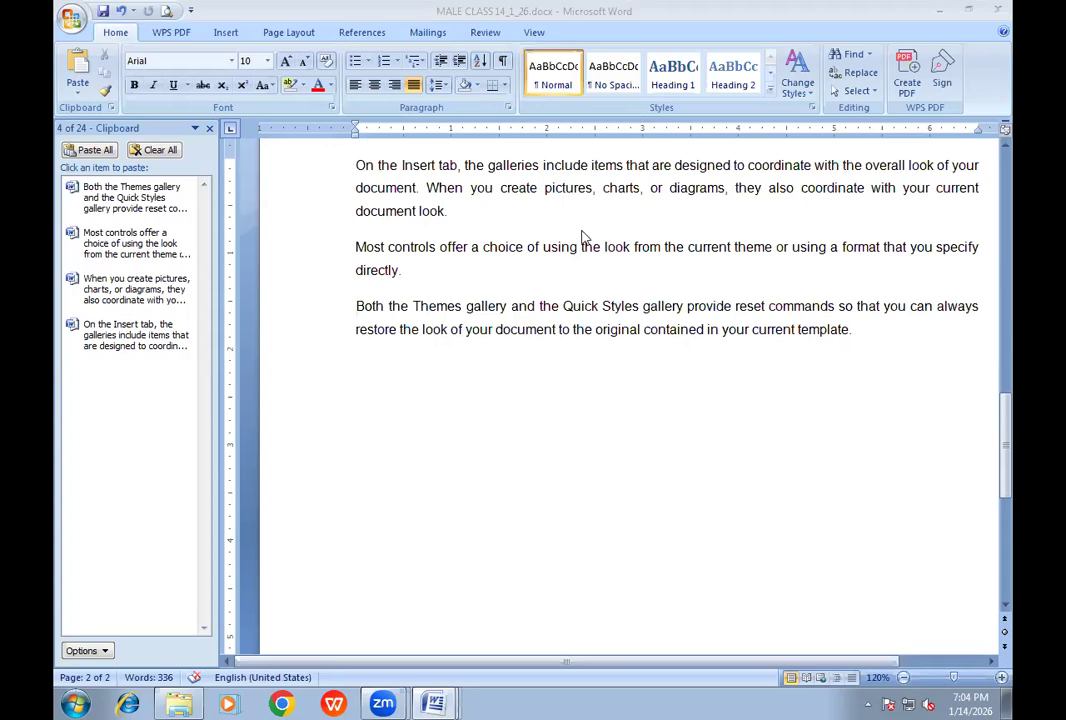
left_click(565, 271)
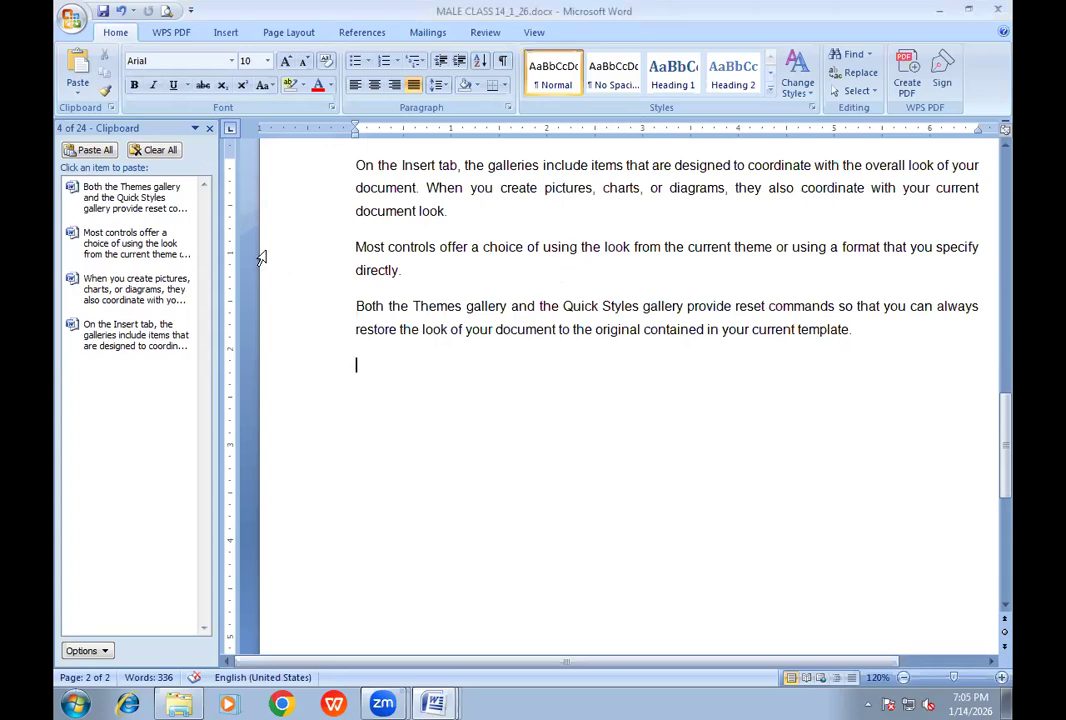
left_click(210, 130)
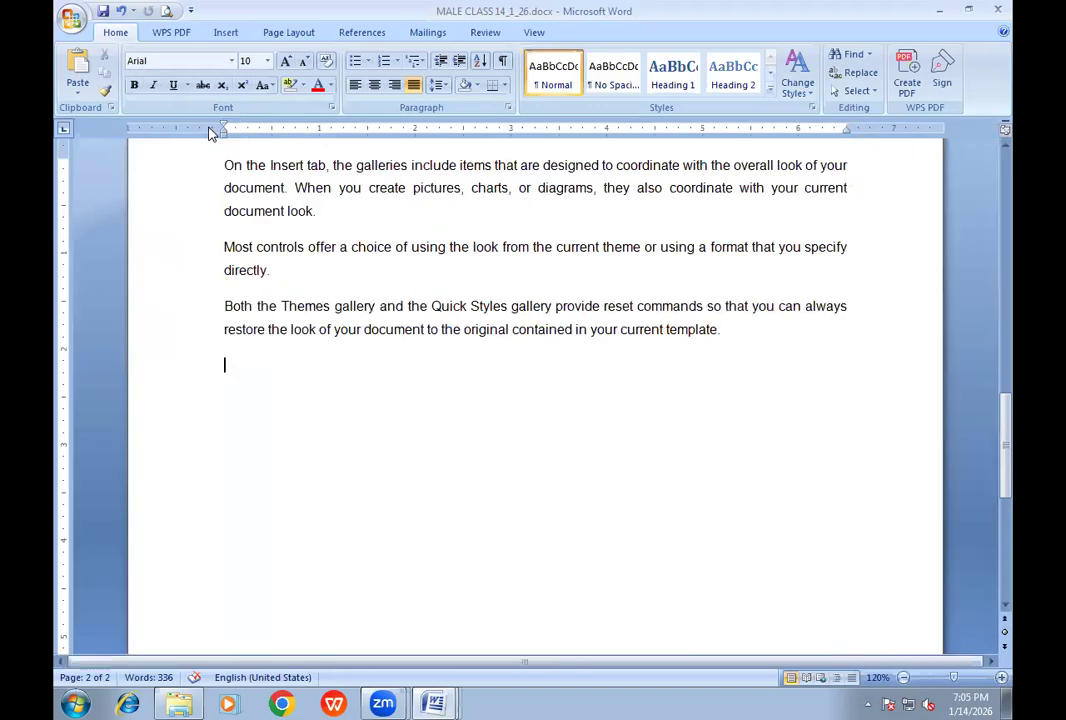
left_click(383, 274)
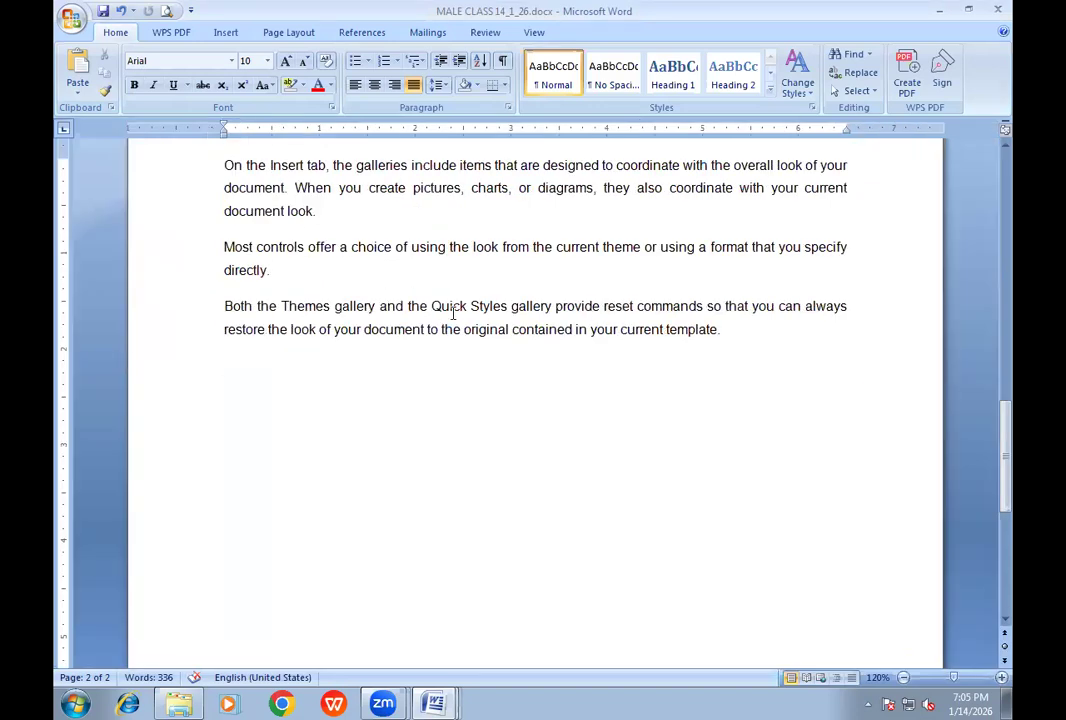
scroll(452, 312, "up", 2)
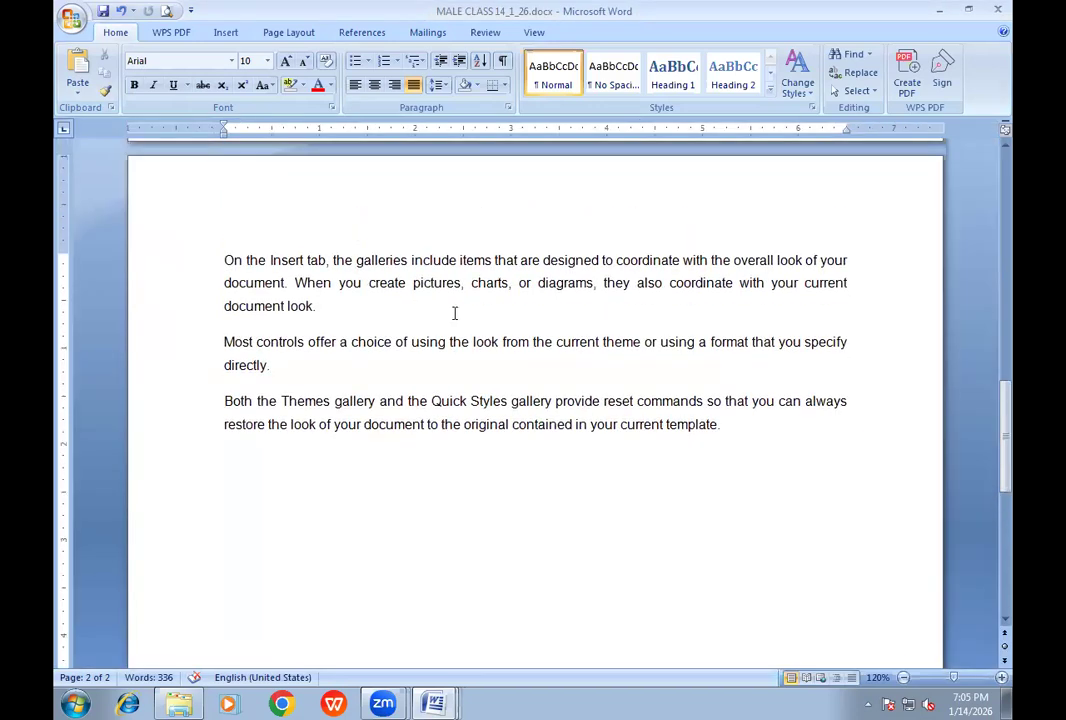
scroll(452, 313, "down", 1)
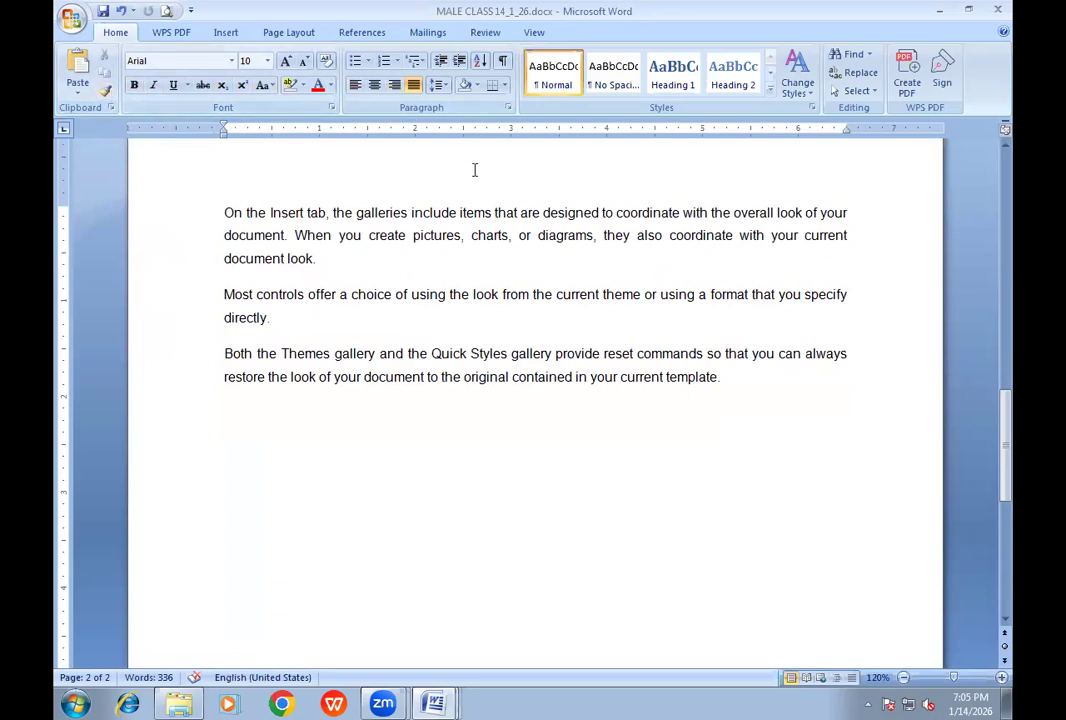
left_click(226, 33)
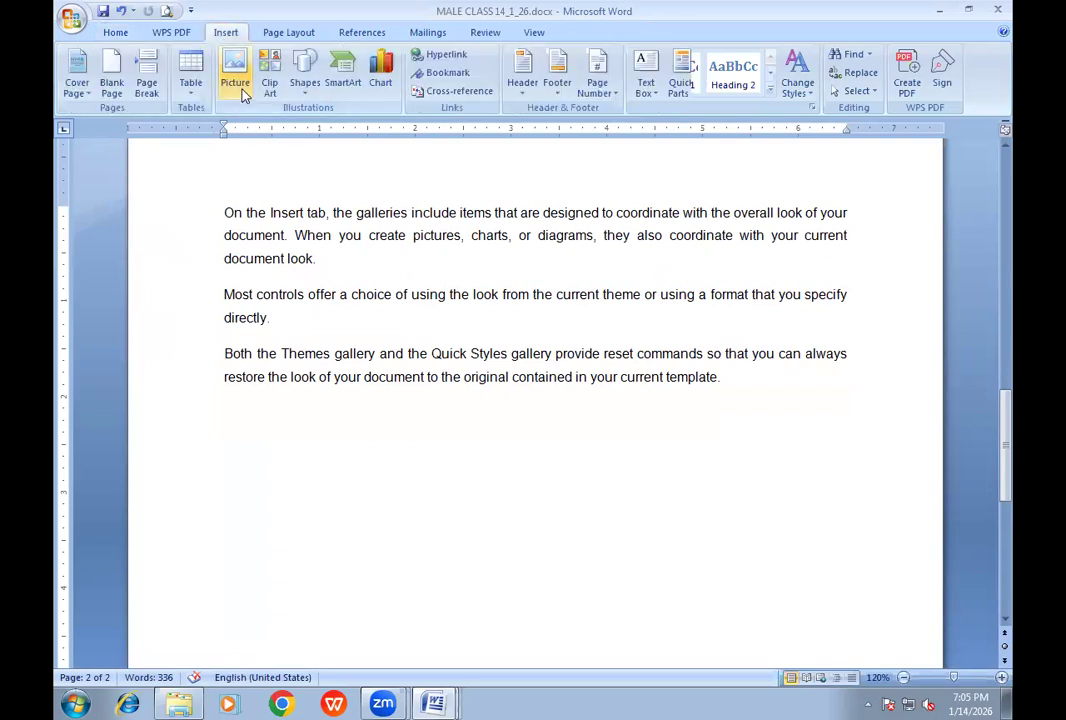
left_click(97, 34)
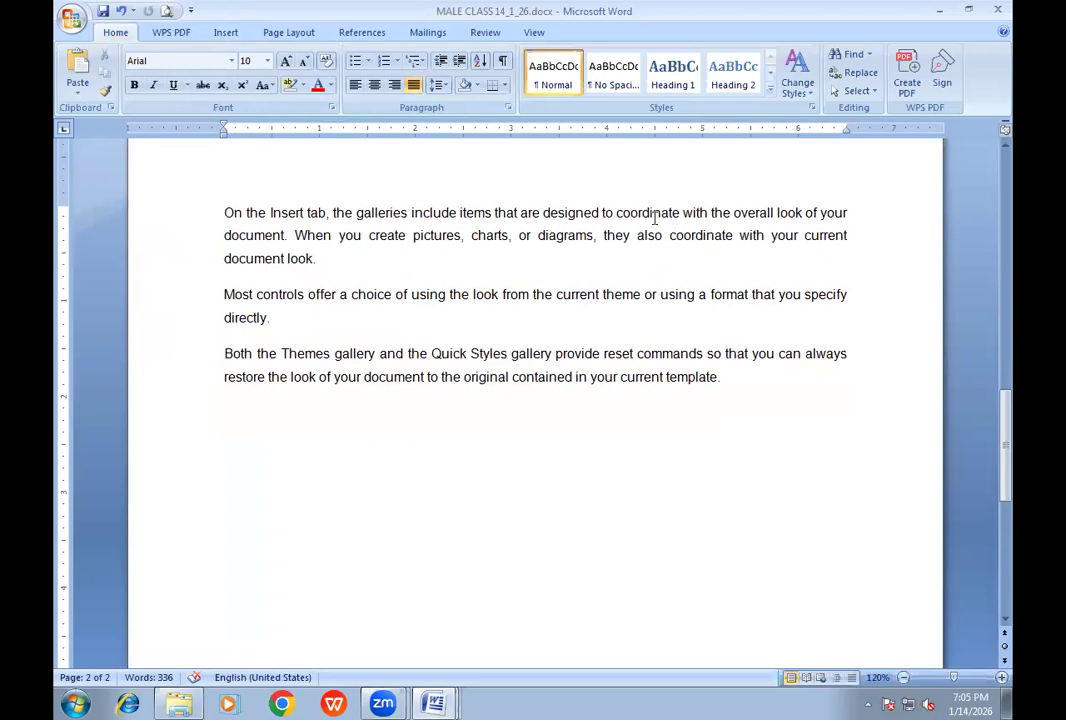
scroll(447, 244, "up", 1)
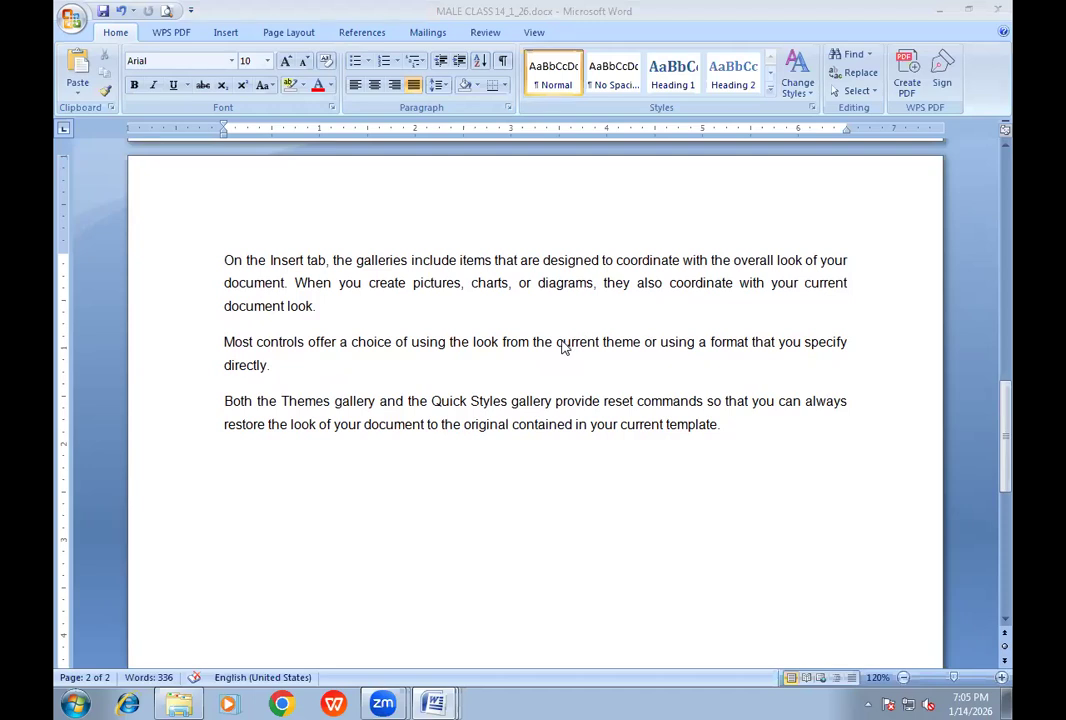
left_click(446, 283)
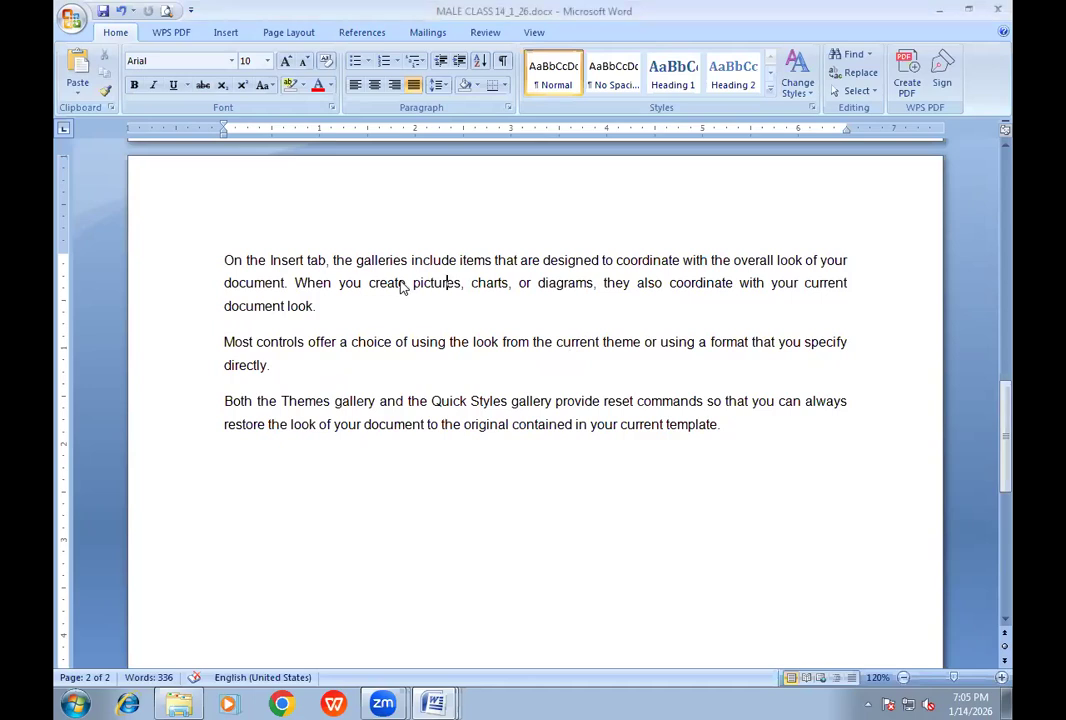
left_click(224, 261)
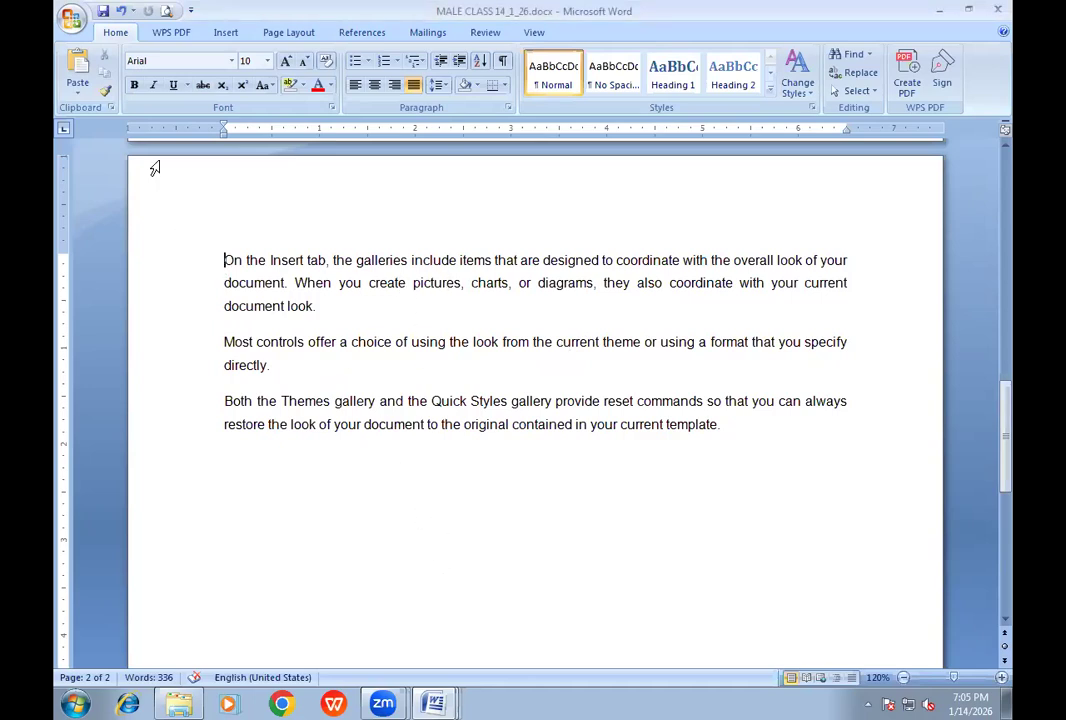
Step: Clear all collected items from the Office Clipboard and close its pane
left_click(111, 107)
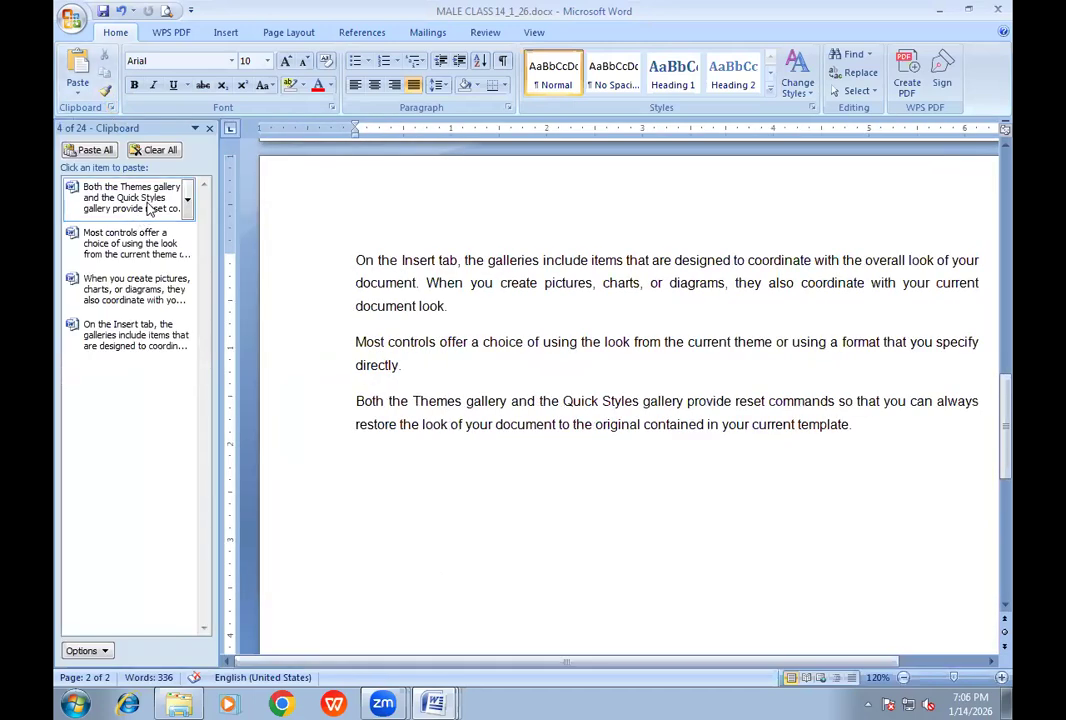
left_click(157, 151)
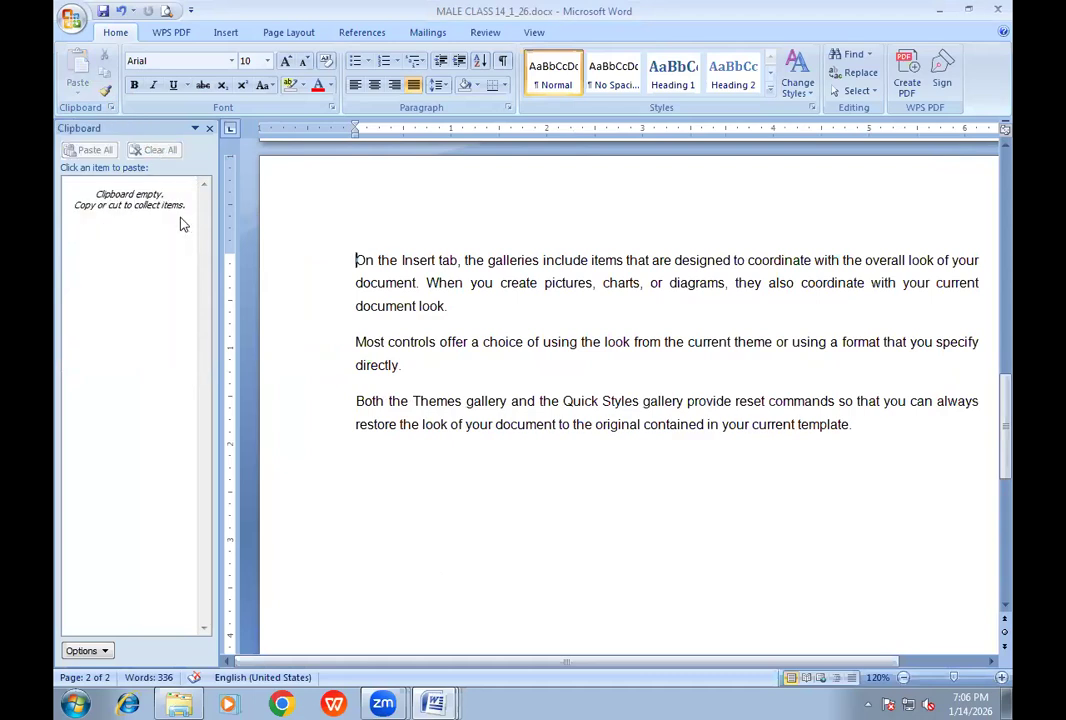
left_click(458, 482)
left_click(209, 128)
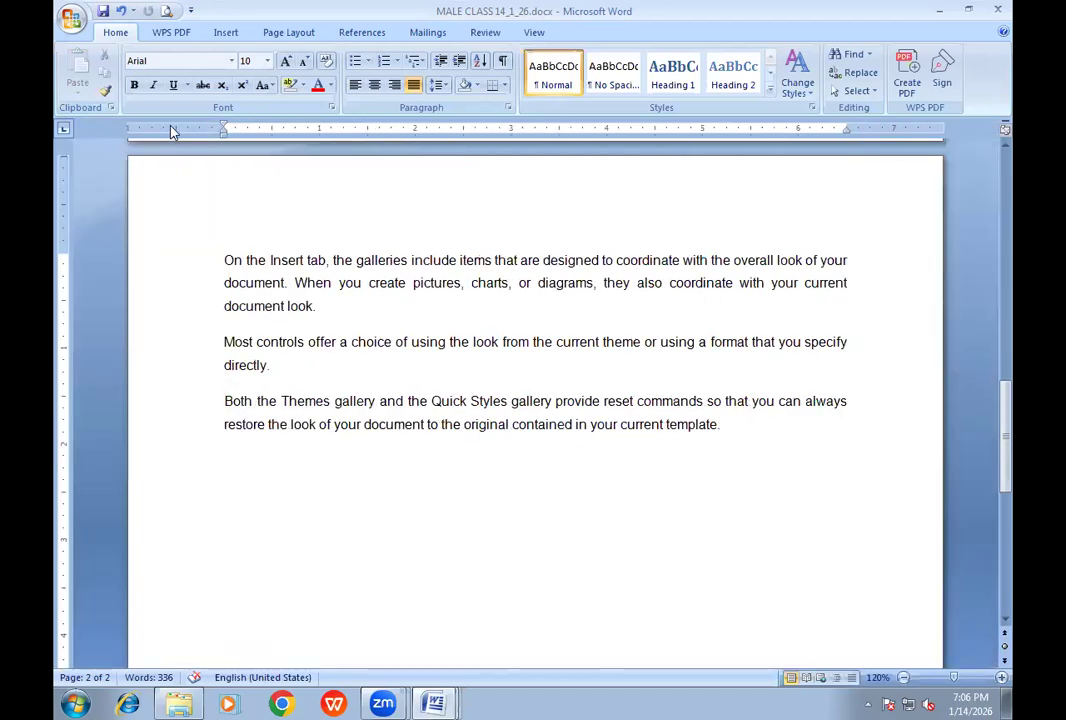
left_click_drag(226, 260, 286, 286)
left_click(111, 107)
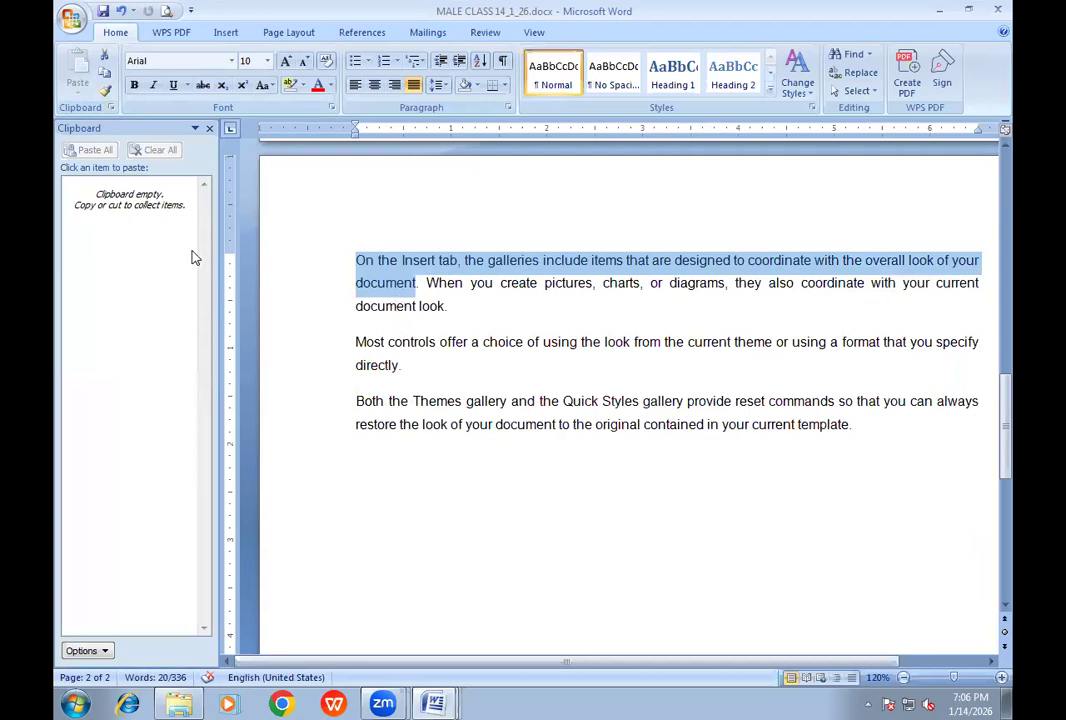
left_click(210, 132)
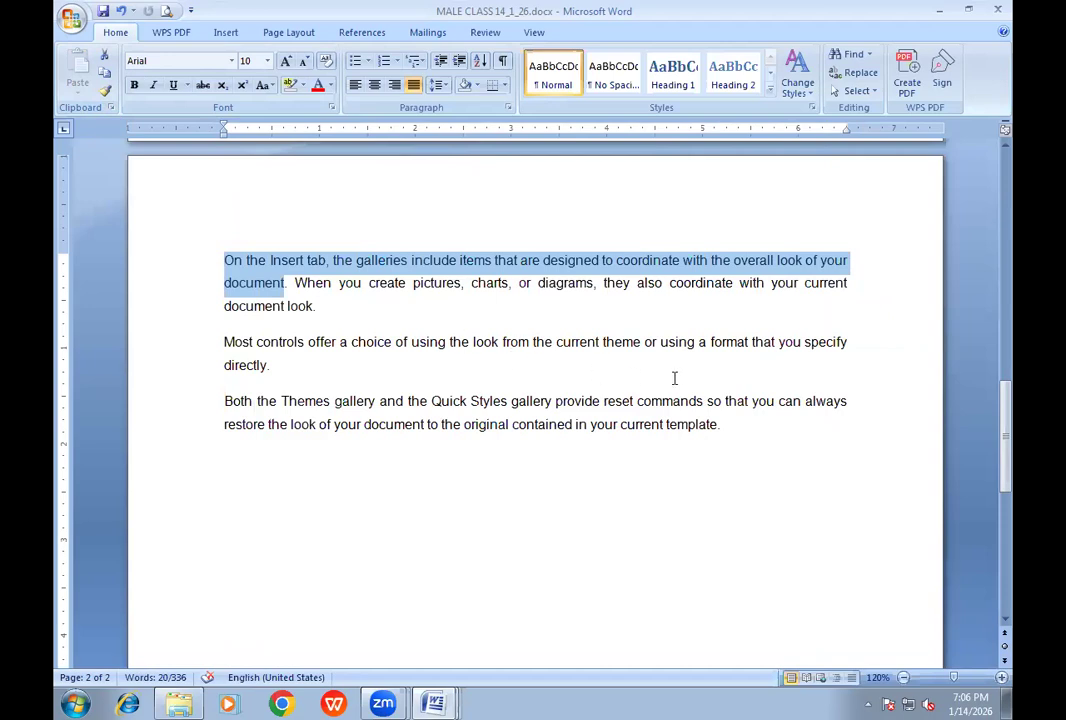
left_click(392, 342)
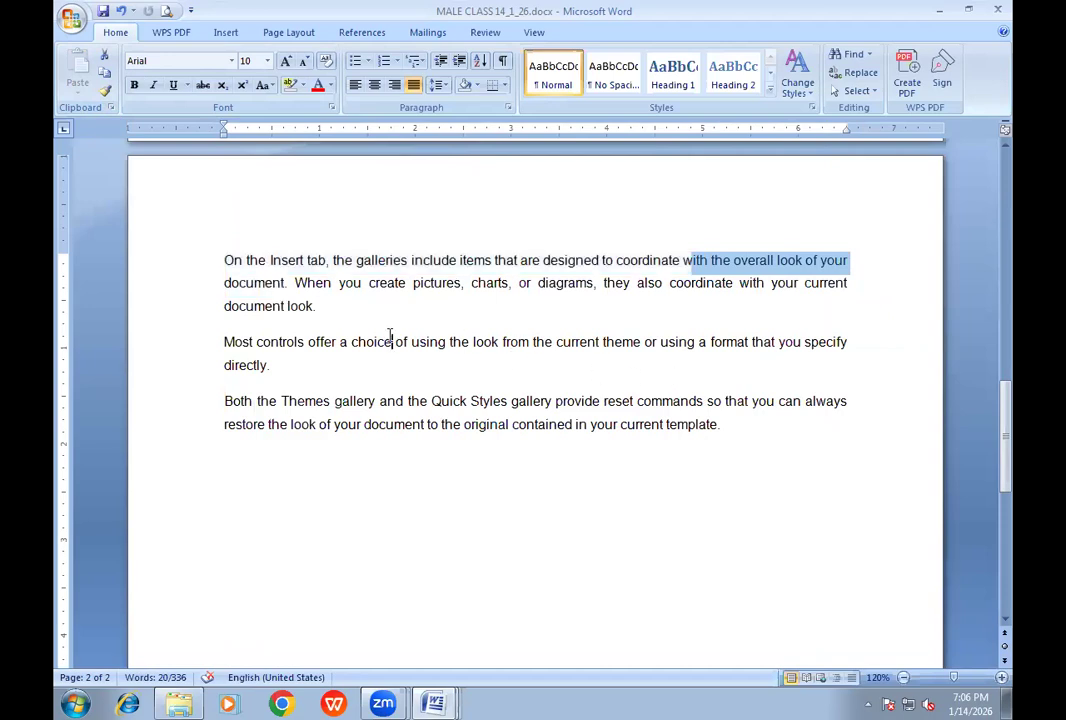
Step: With the Office Clipboard displayed, copy the sentence beginning "On the Insert tab" and the paragraph beginning "Both the Themes gallery"
left_click(110, 107)
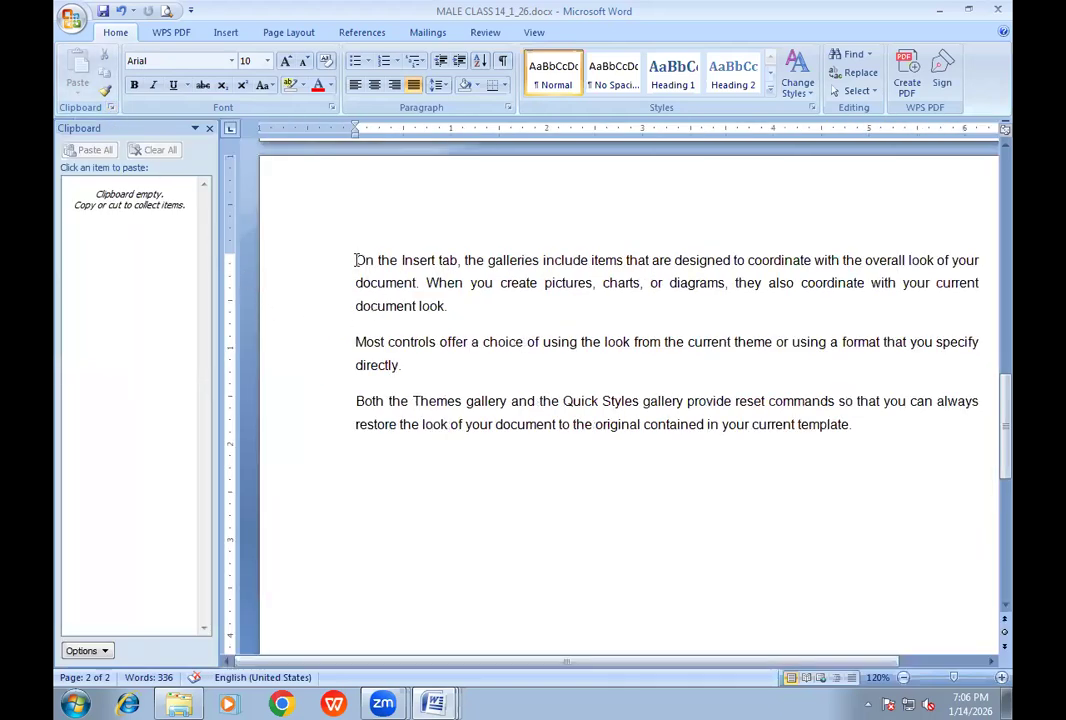
left_click_drag(356, 260, 418, 284)
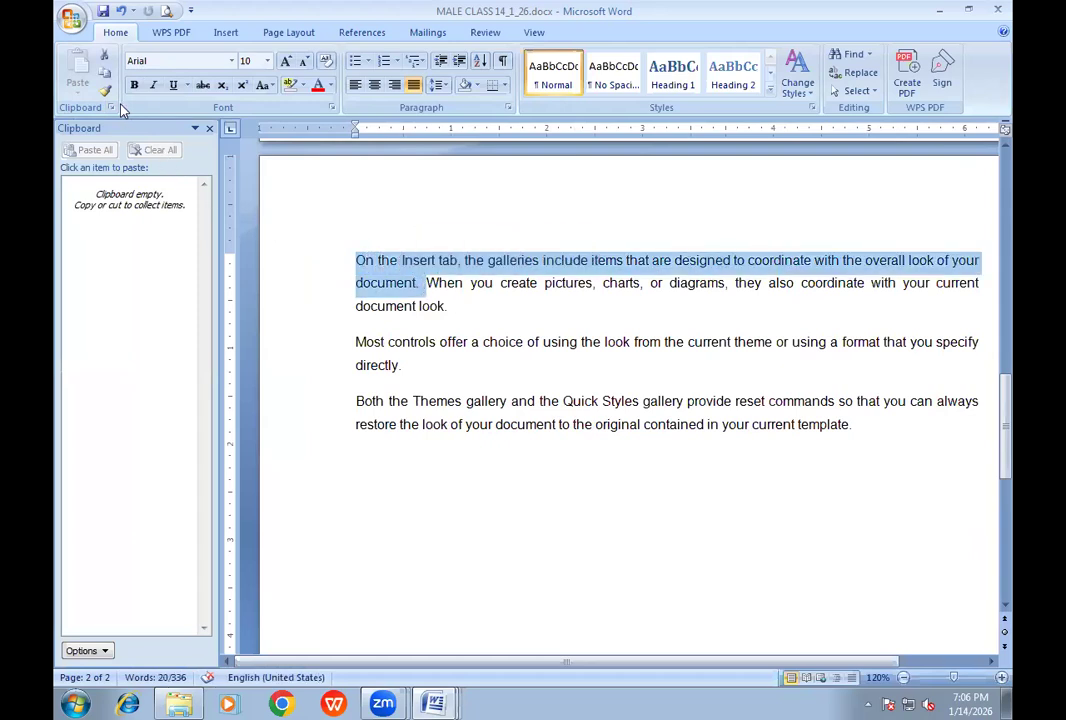
left_click(104, 72)
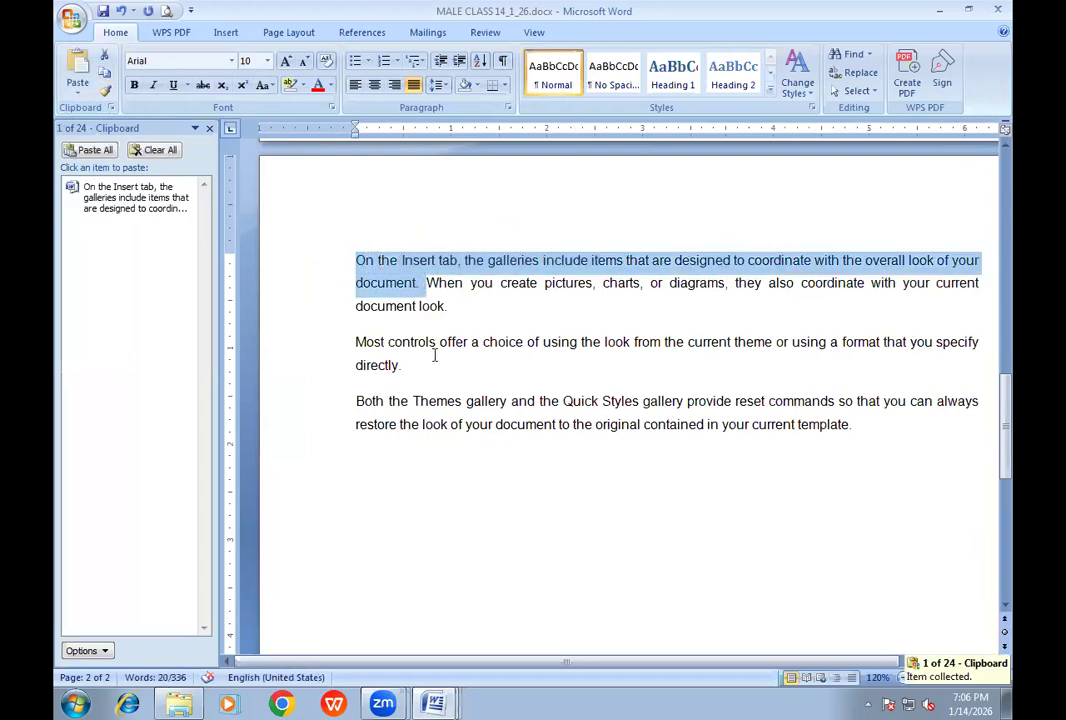
left_click_drag(359, 400, 471, 514)
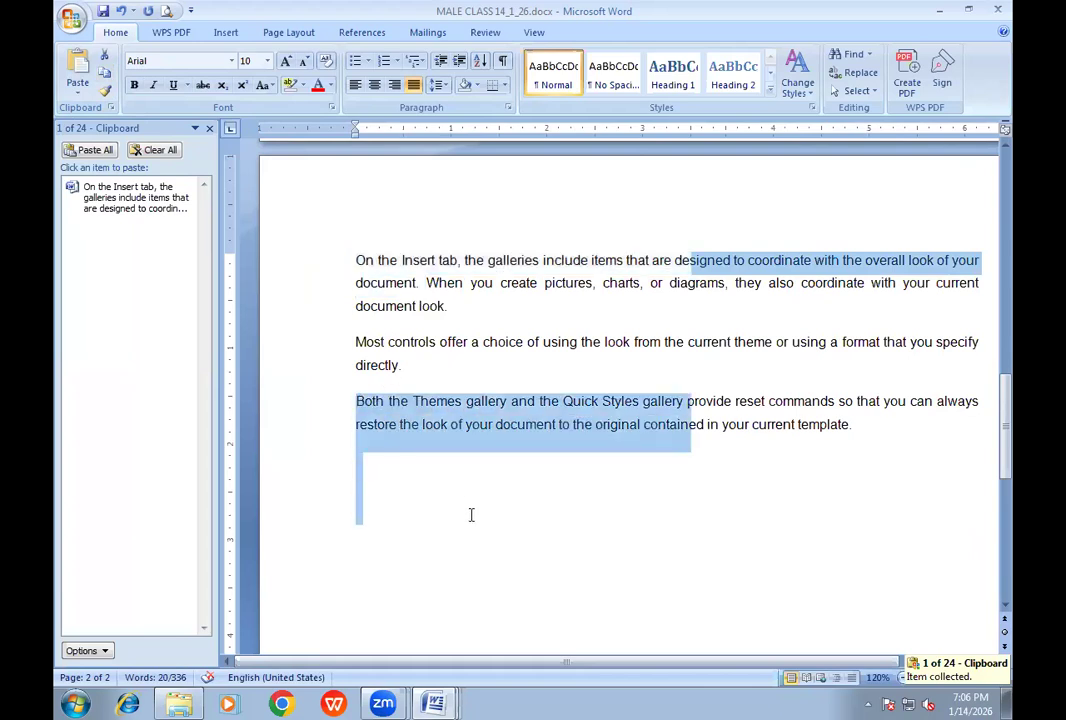
left_click(104, 75)
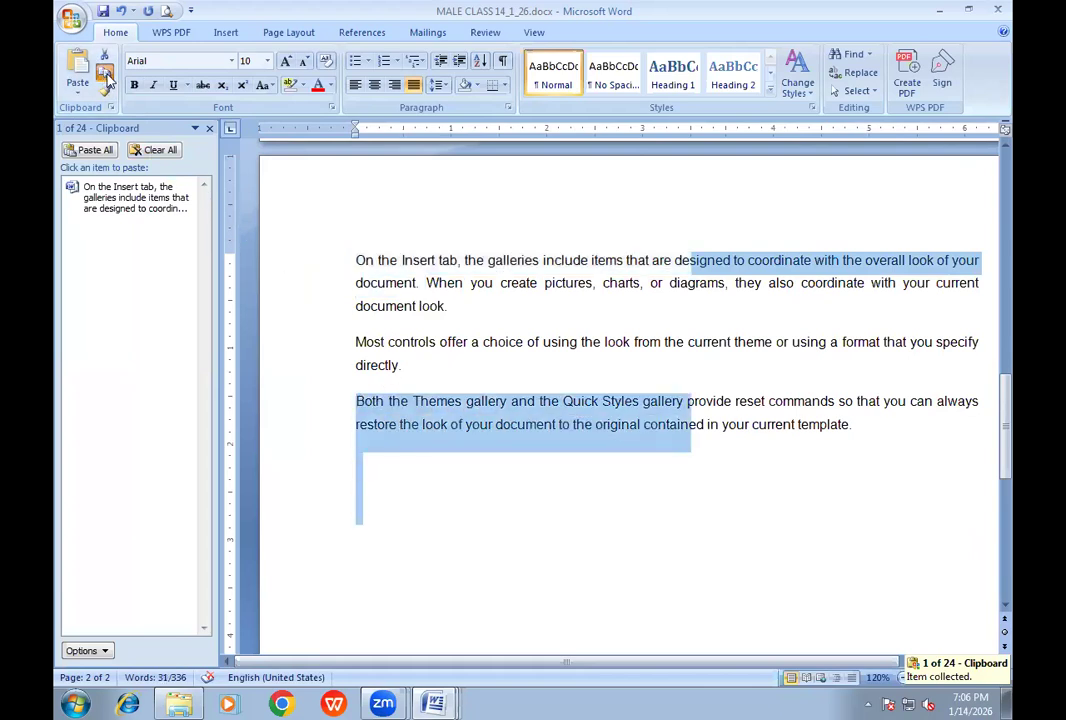
Step: Delete all the sample text on the page, paste both collected Clipboard items in its place and close the Clipboard pane
left_click_drag(357, 260, 514, 506)
key("Delete")
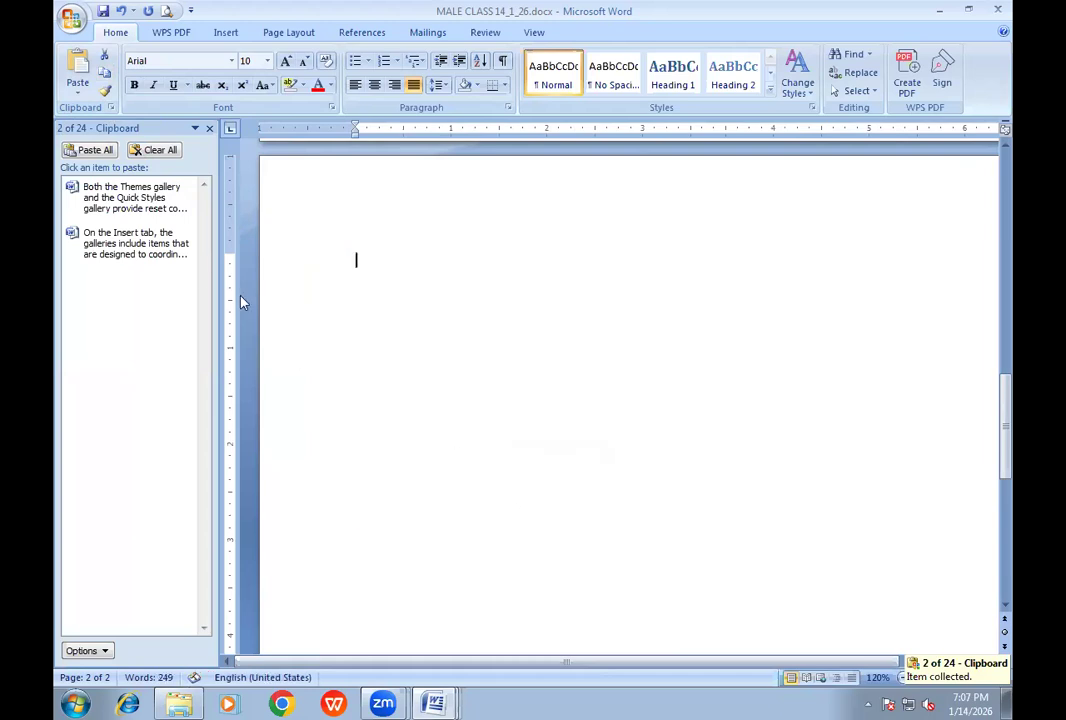
left_click(95, 150)
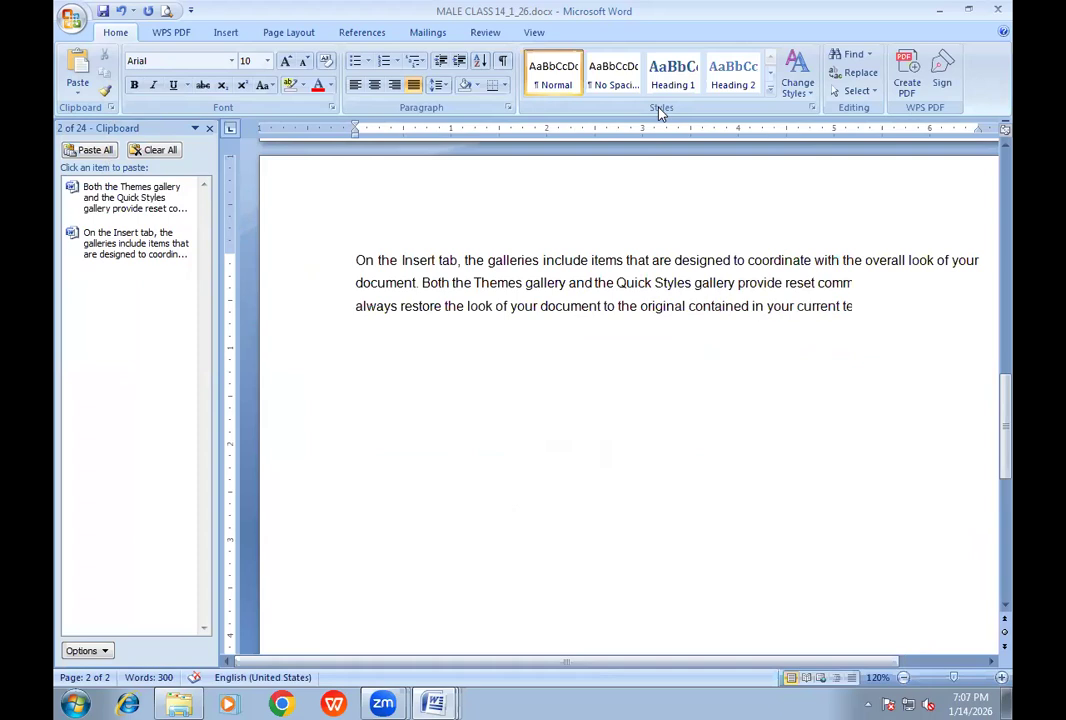
left_click(209, 128)
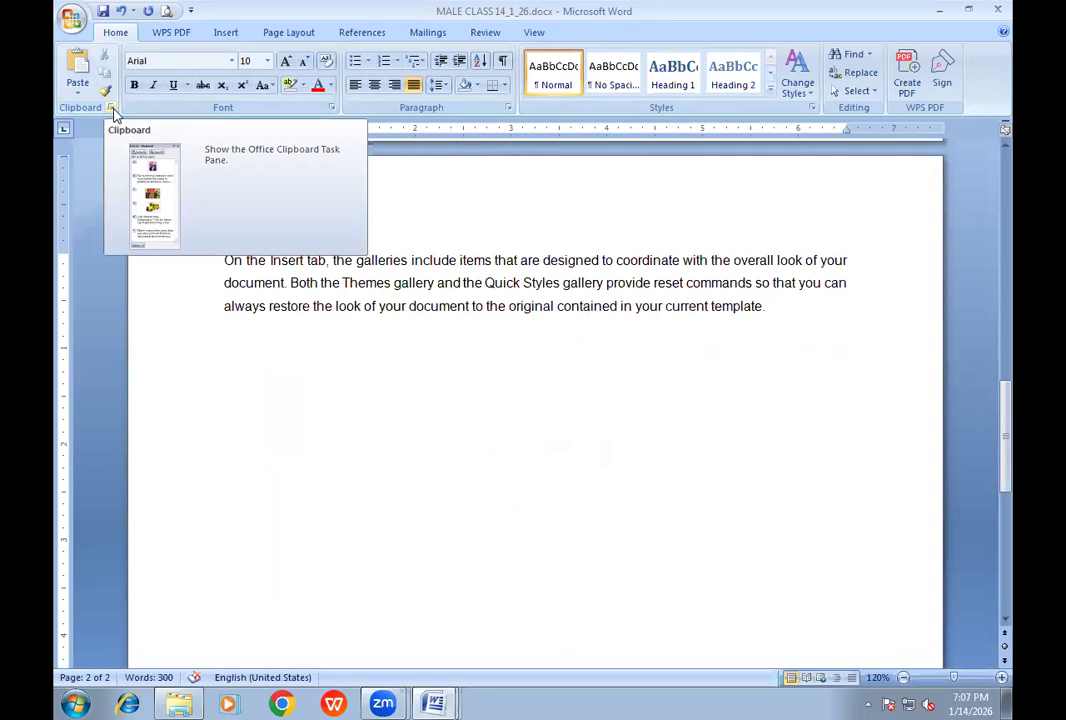
Step: Display the Office Clipboard pane to view the collected items, and close it again
left_click(111, 108)
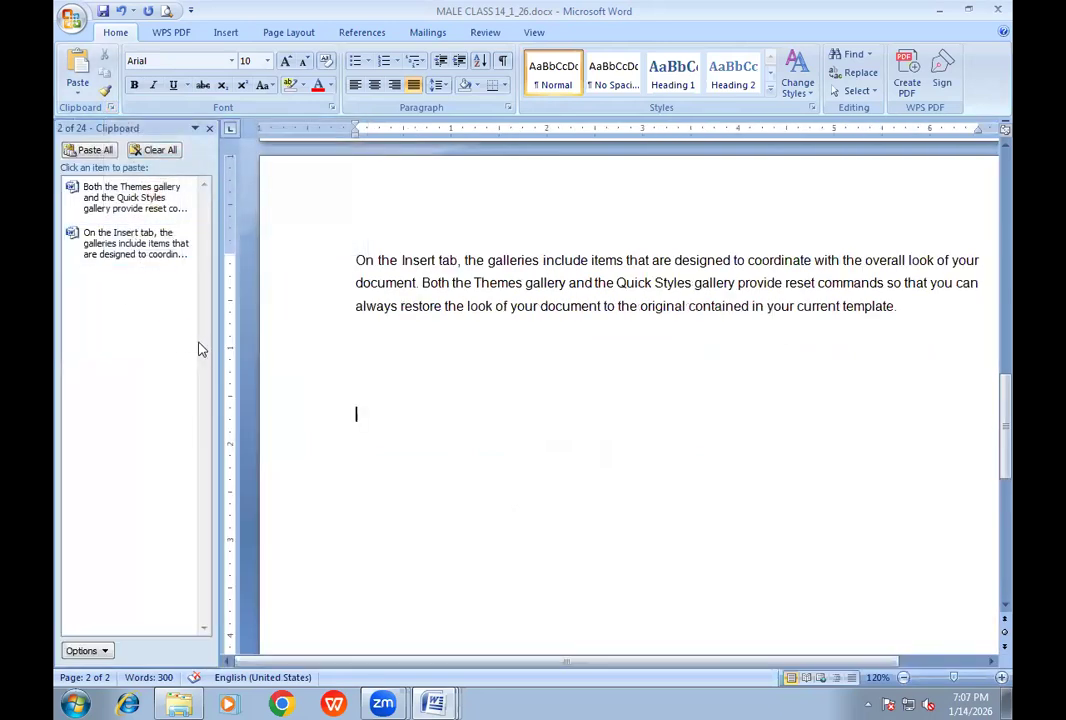
left_click(209, 129)
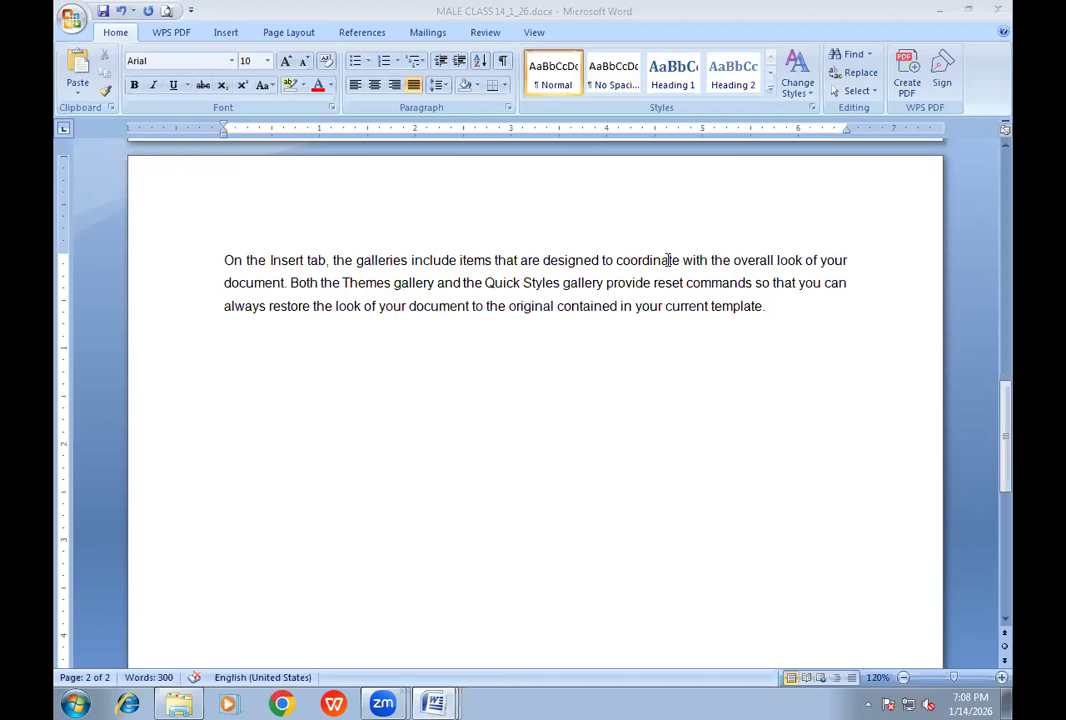
left_click(455, 311)
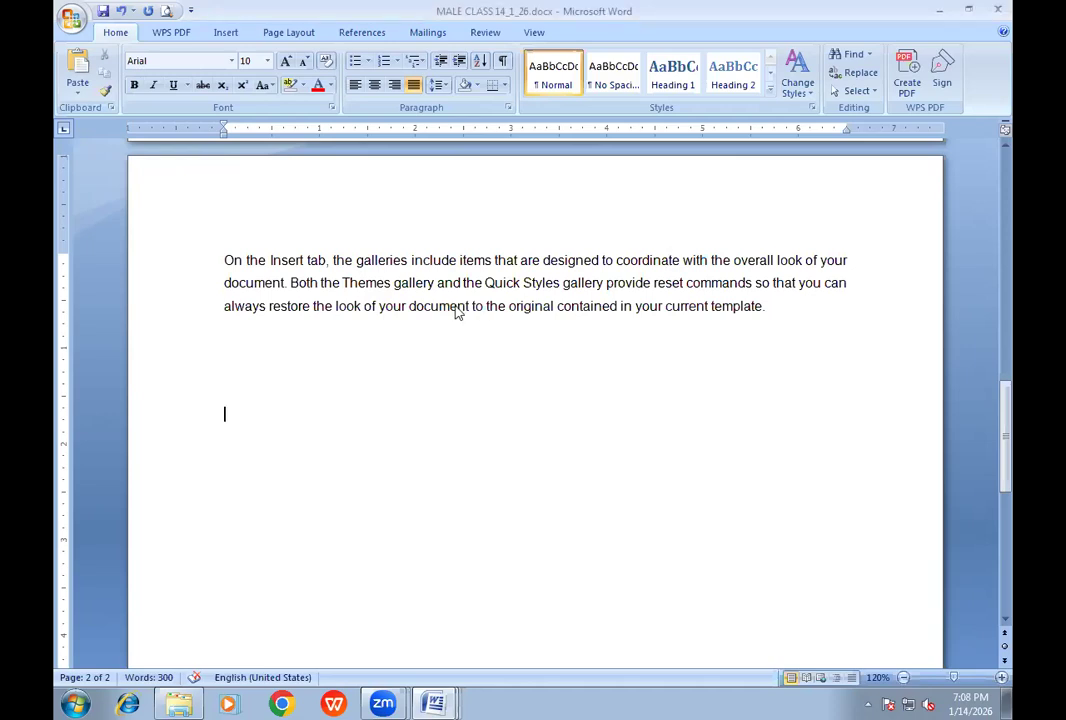
Step: Display the Insert commands and review the class notes from the pasted sample text back through the memory paragraphs to the file commands
left_click(451, 311)
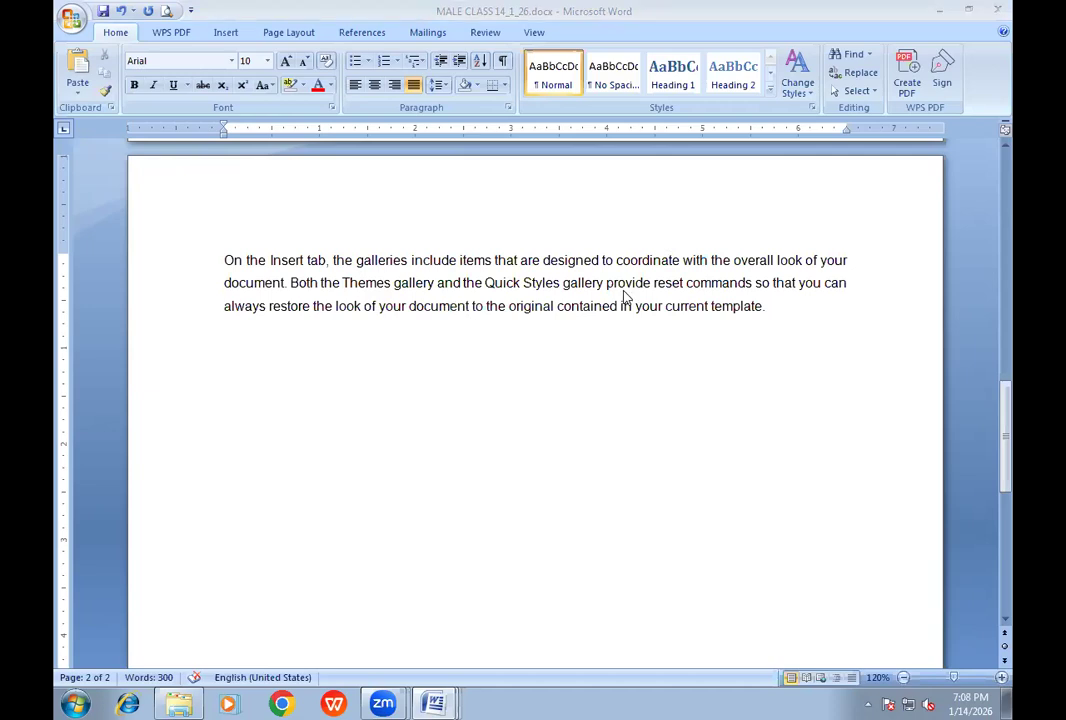
scroll(620, 318, "up", 3)
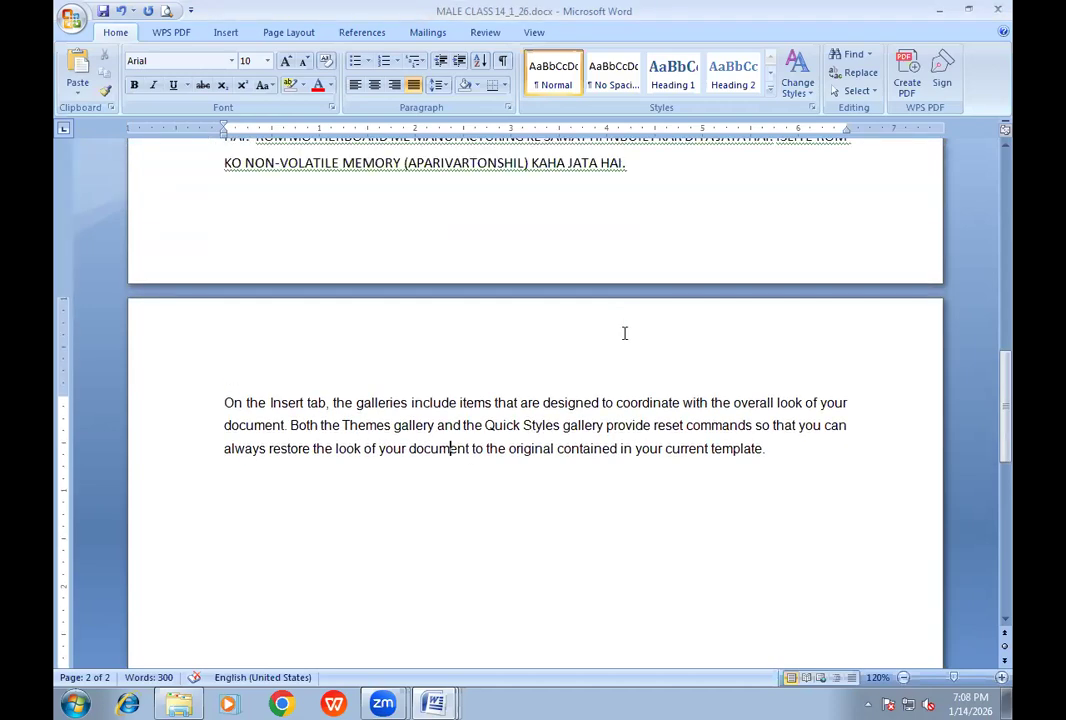
scroll(622, 320, "up", 3)
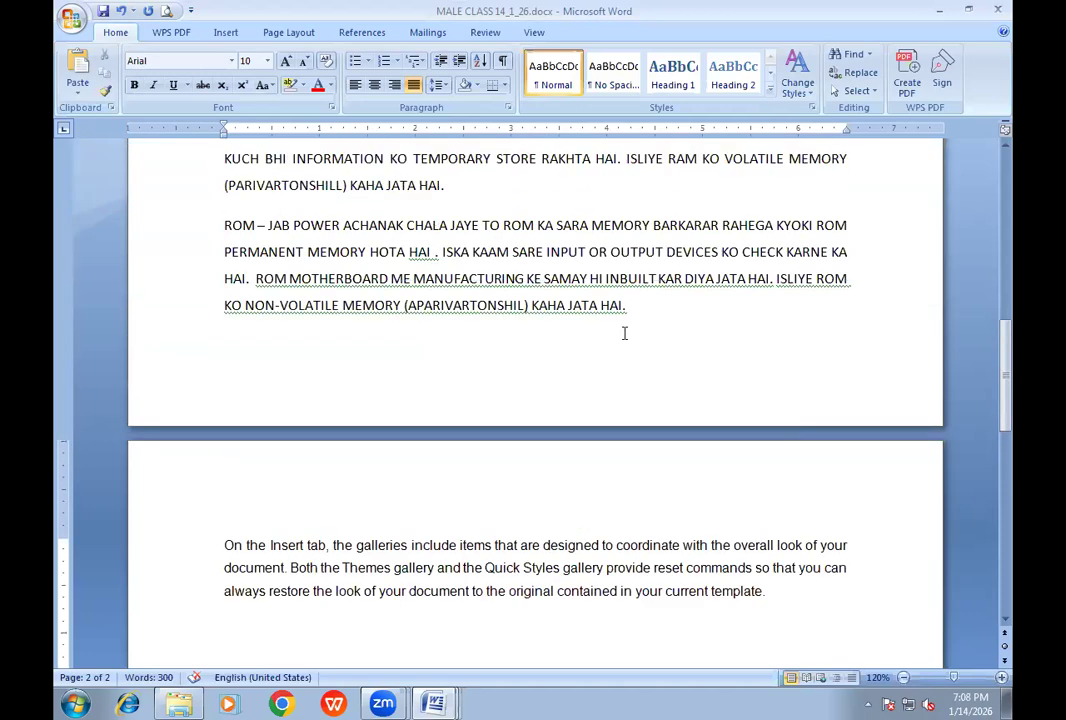
left_click(226, 33)
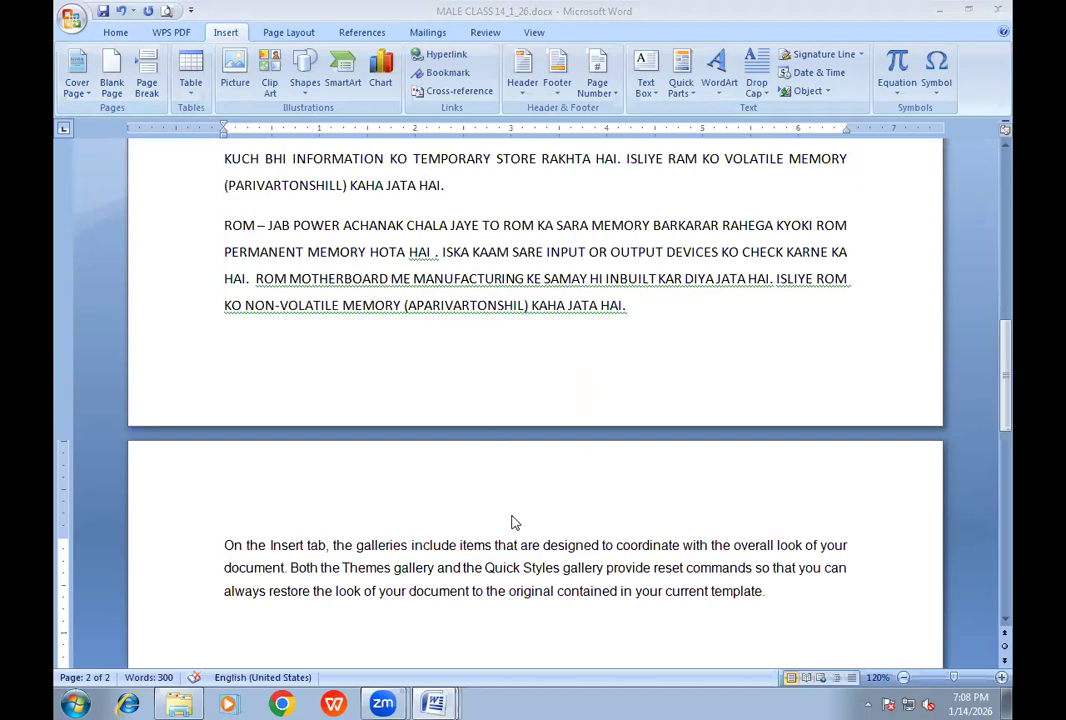
left_click(443, 316)
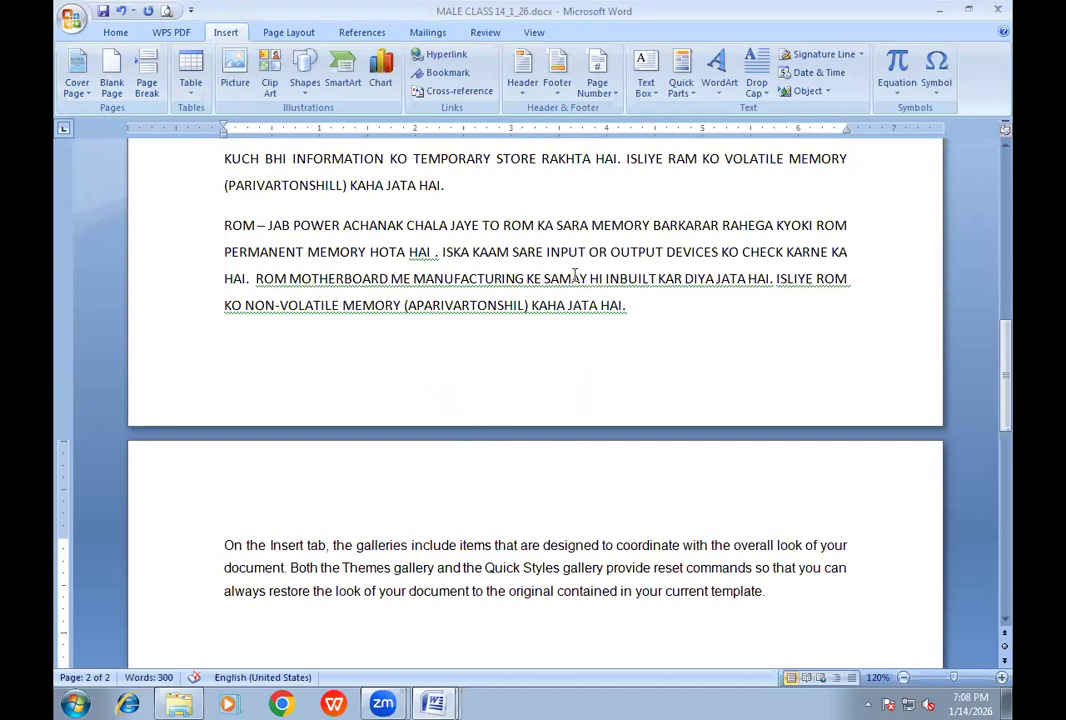
left_click(633, 307)
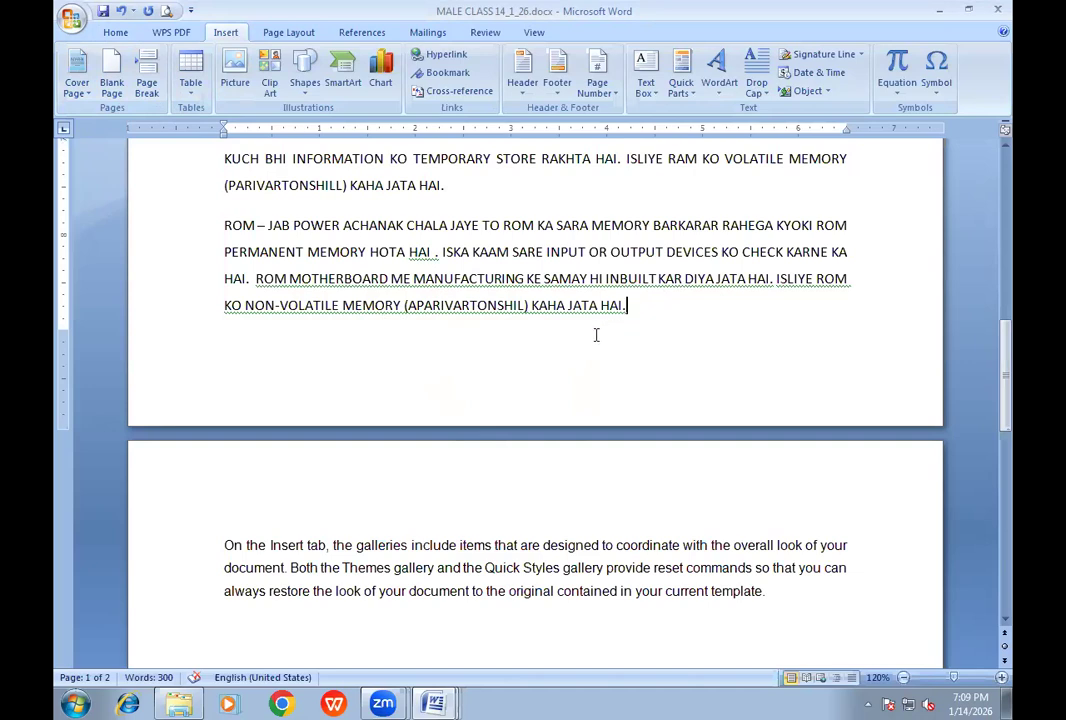
scroll(536, 354, "down", 3)
scroll(536, 354, "up", 2)
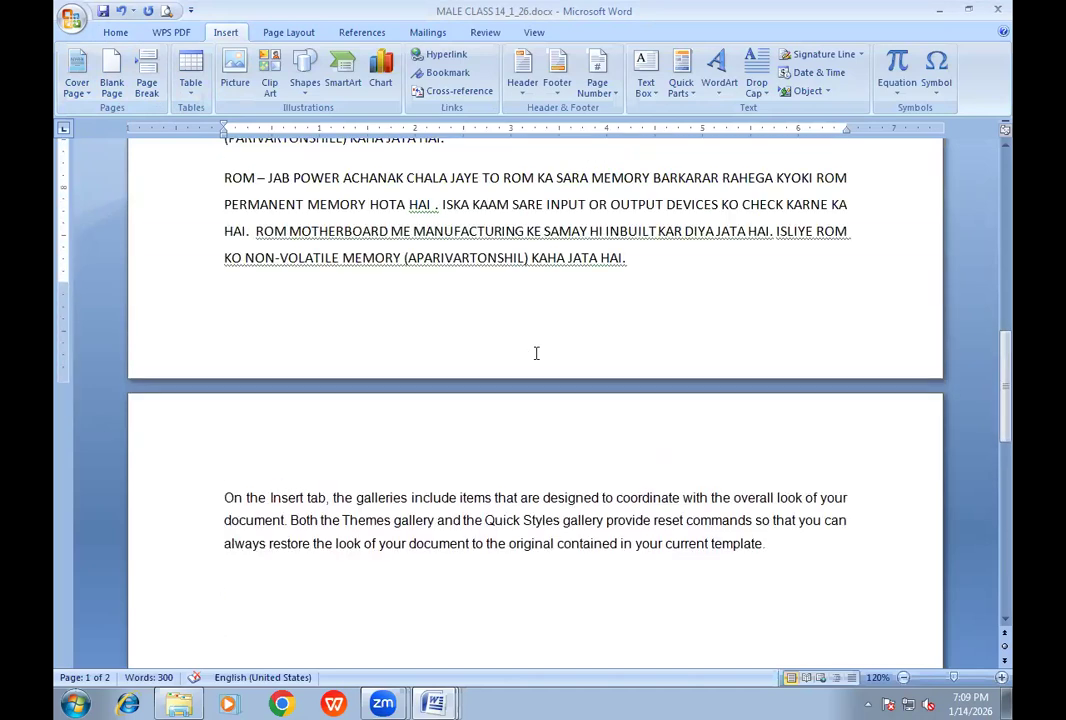
scroll(536, 354, "up", 3)
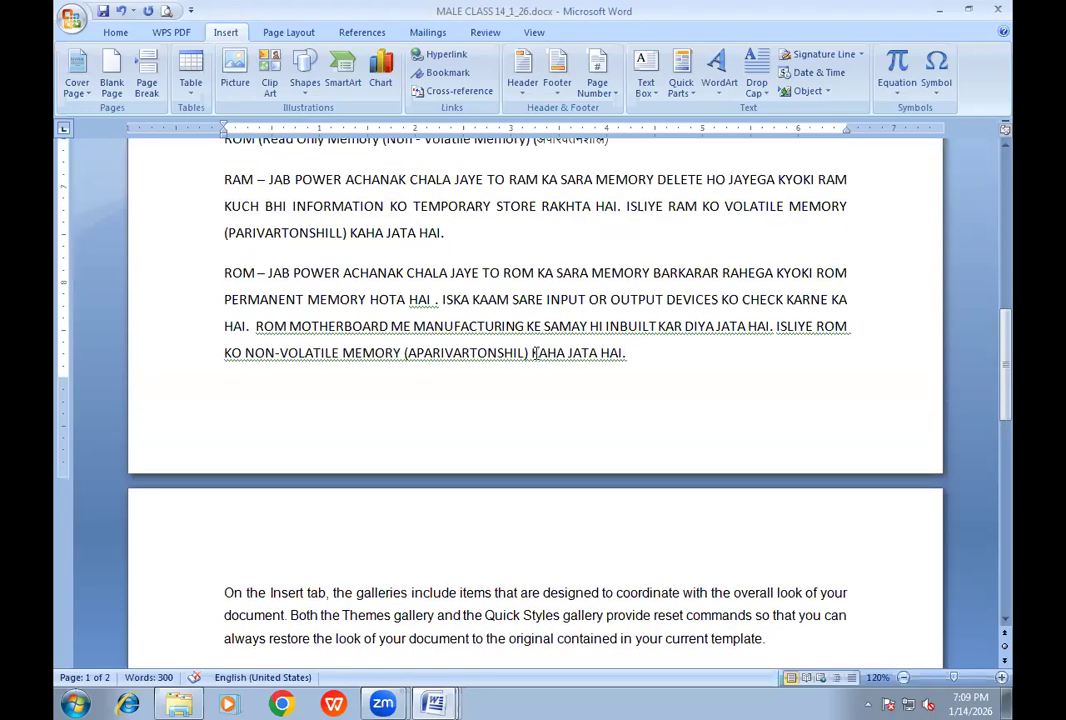
scroll(537, 353, "up", 2)
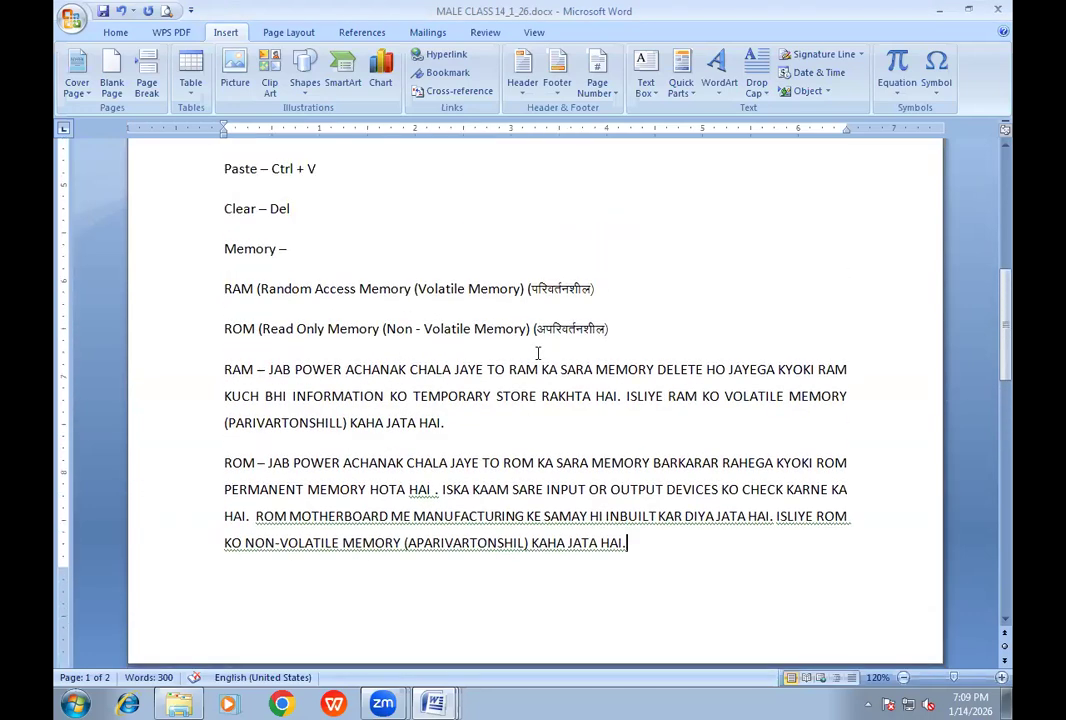
scroll(537, 353, "up", 2)
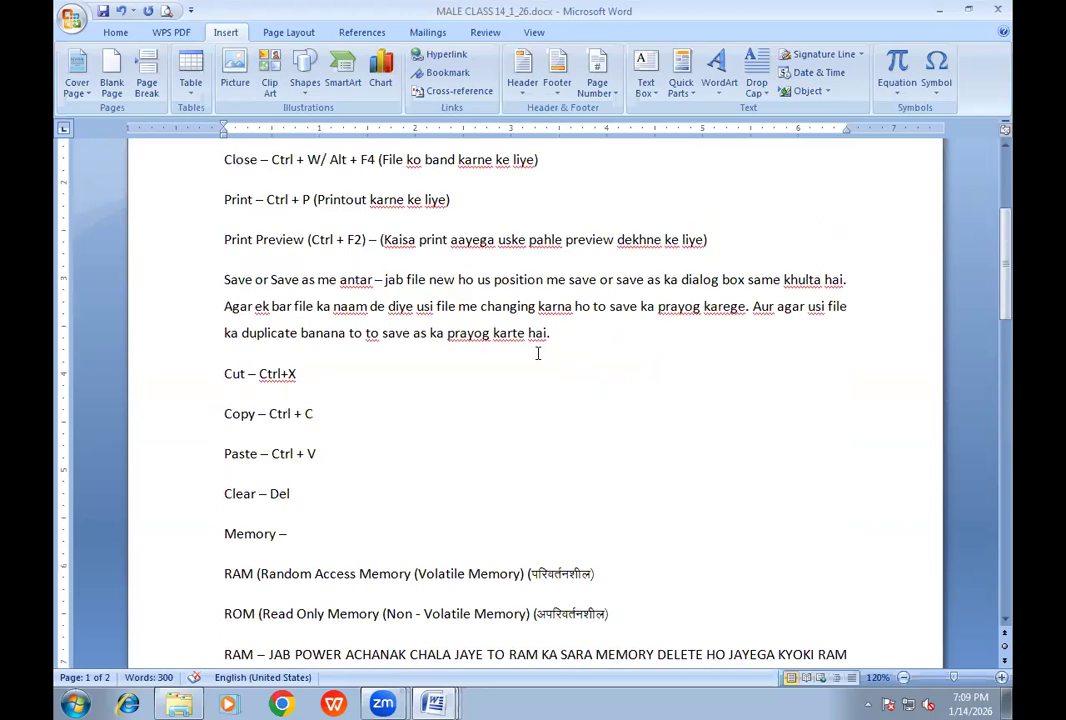
scroll(538, 352, "up", 2)
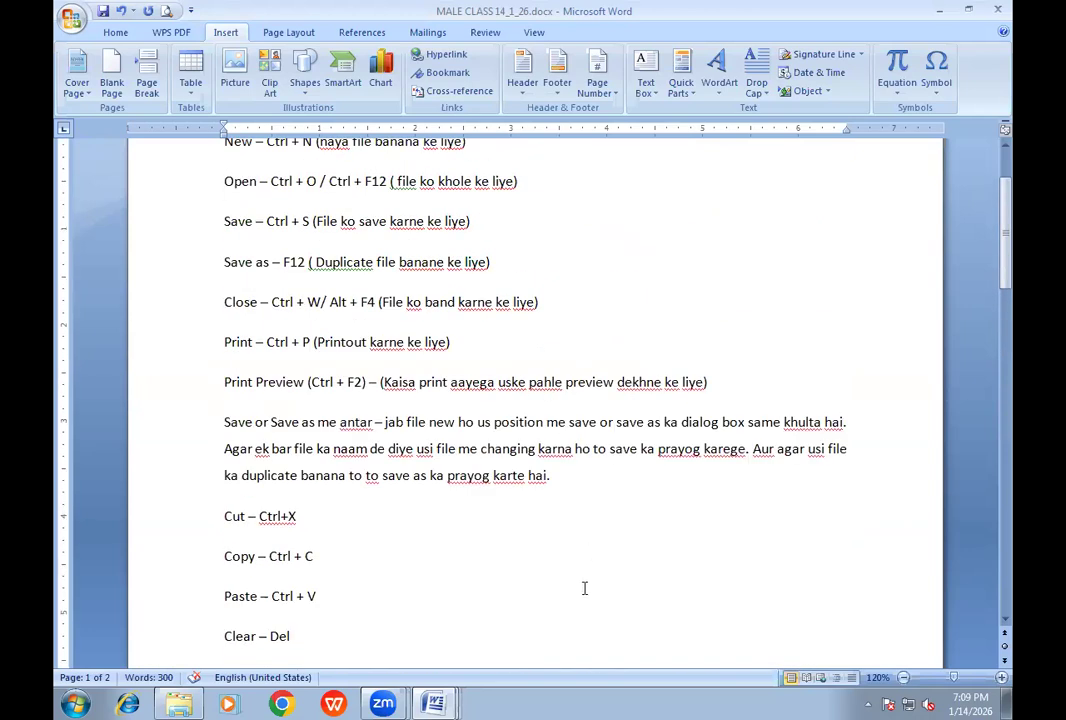